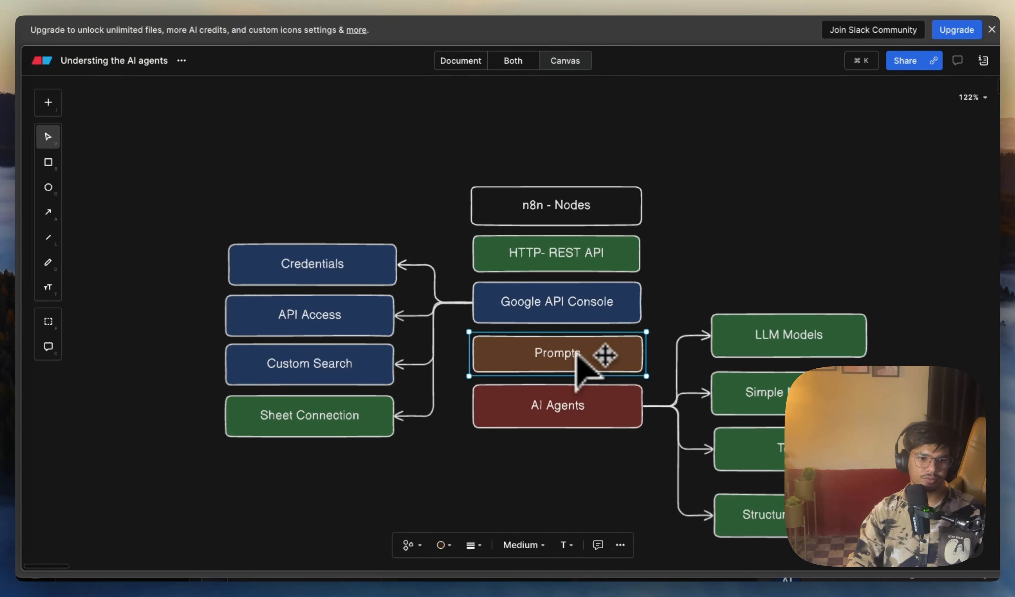
Step: Examine the AI agent concept diagram, covering Prompts, AI Agents and its LLM Models, Simple Memory, Tools and Structured Output branches
click(574, 415)
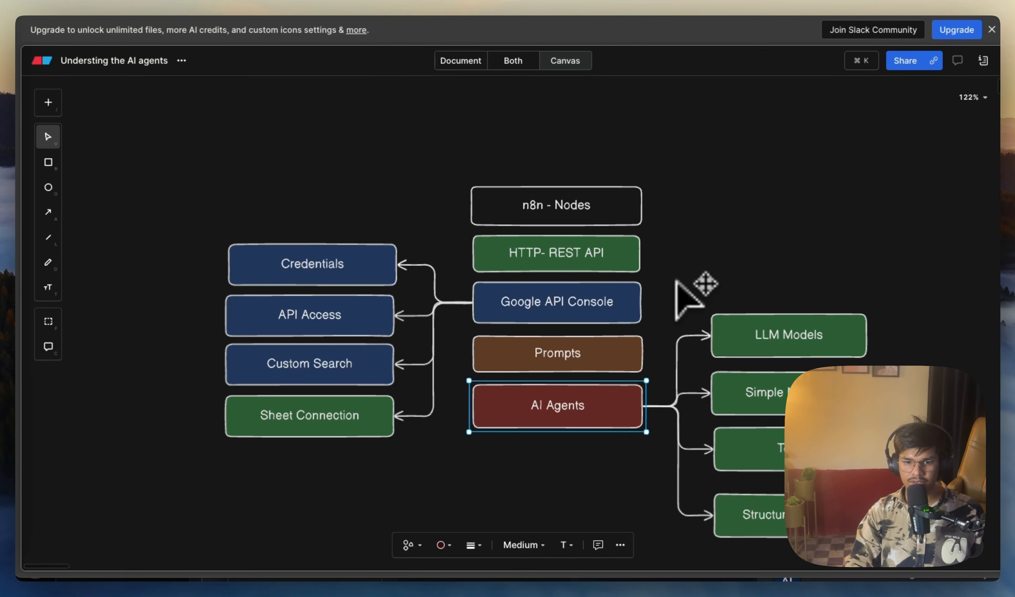
scroll(676, 282, down, 3)
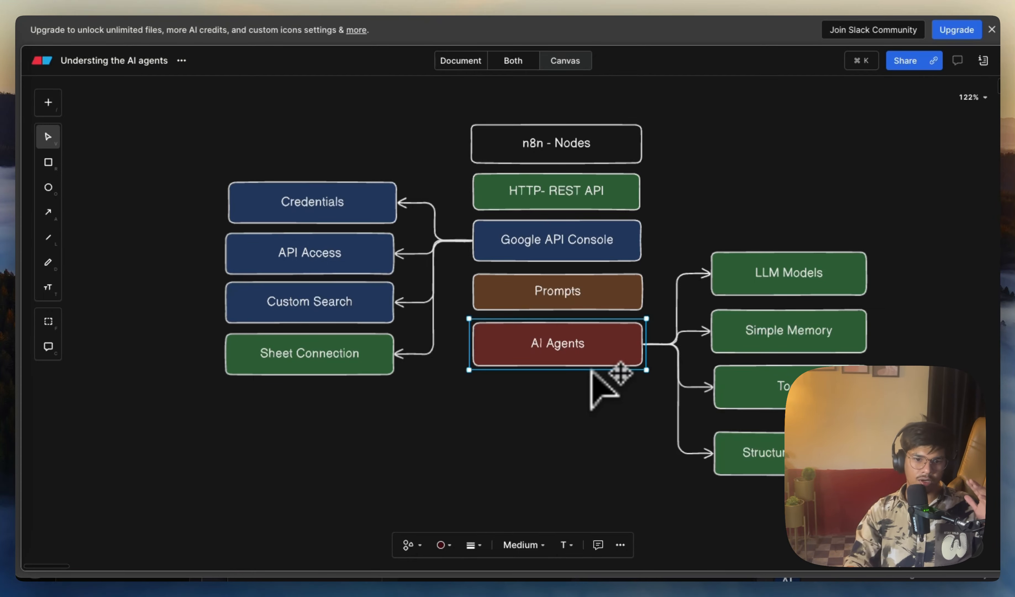
click(789, 289)
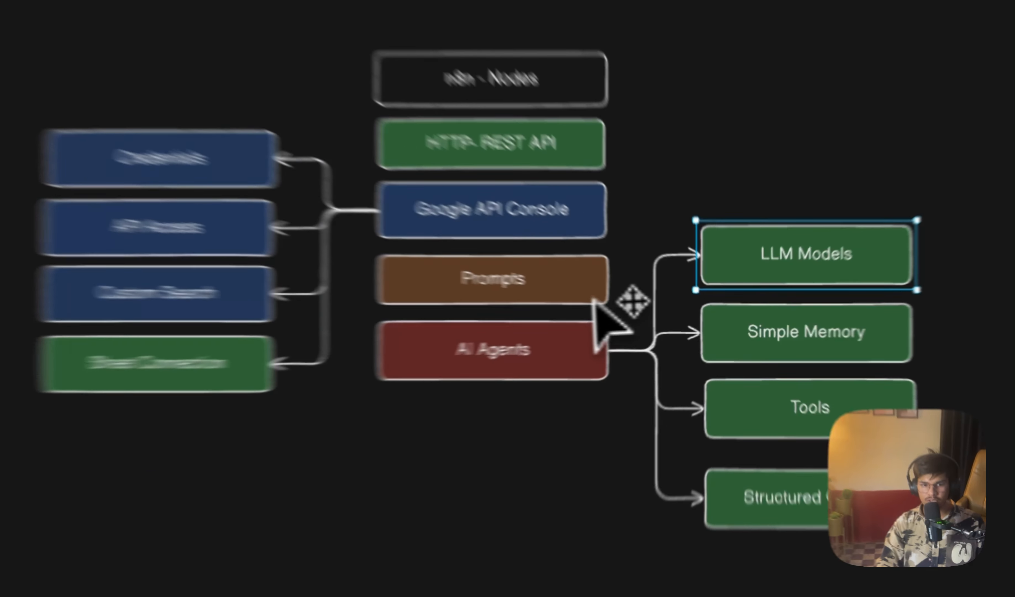
click(630, 304)
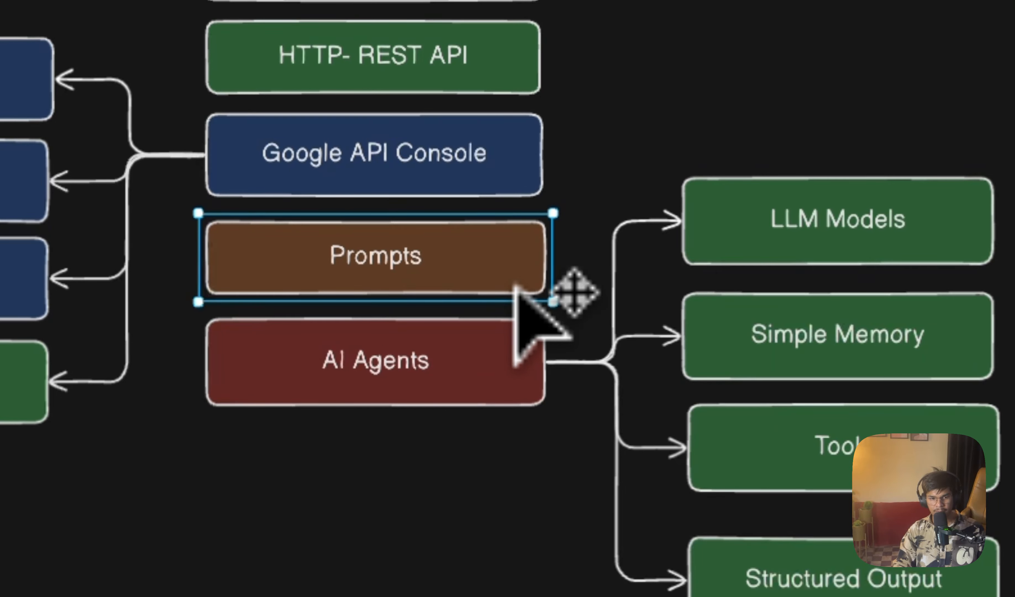
click(509, 333)
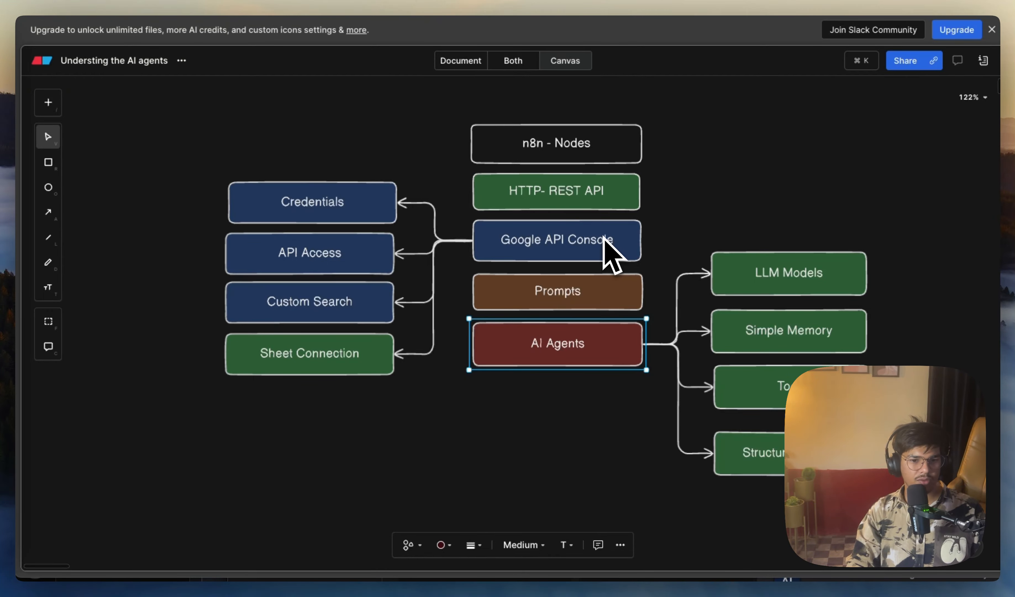
click(795, 331)
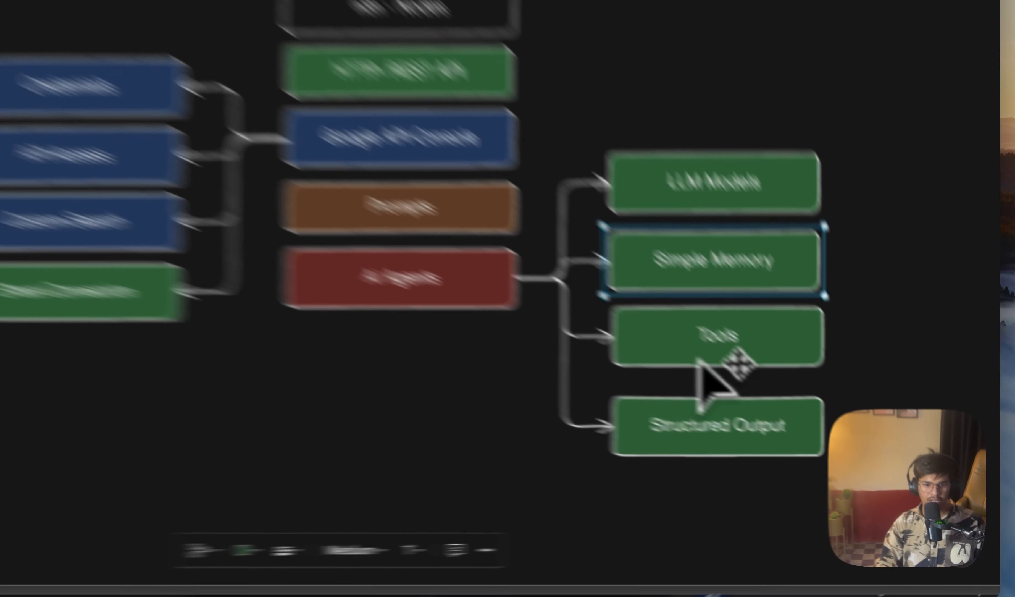
click(780, 449)
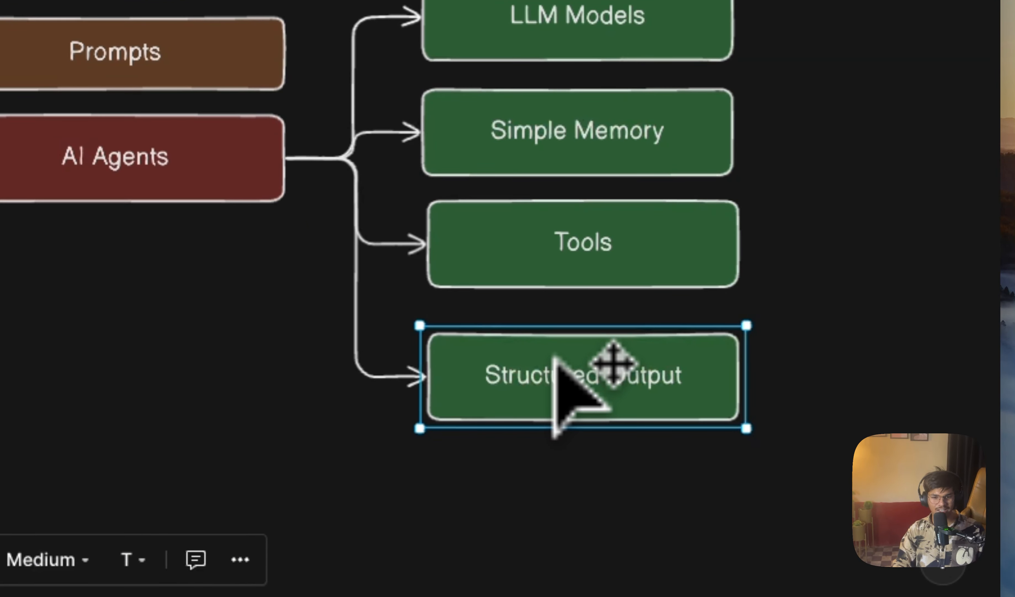
click(561, 272)
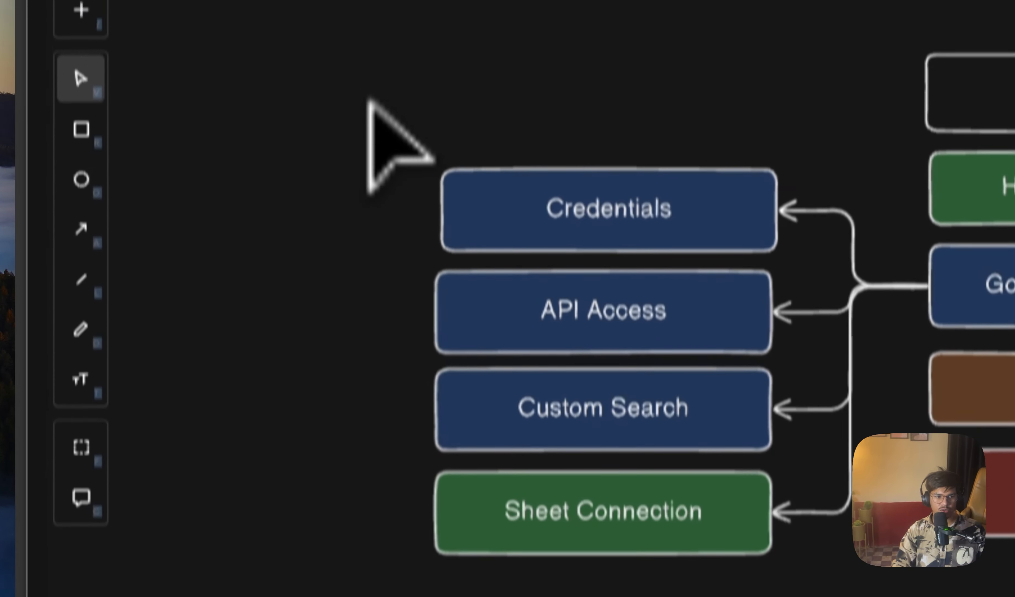
drag(367, 99, 859, 450)
click(572, 514)
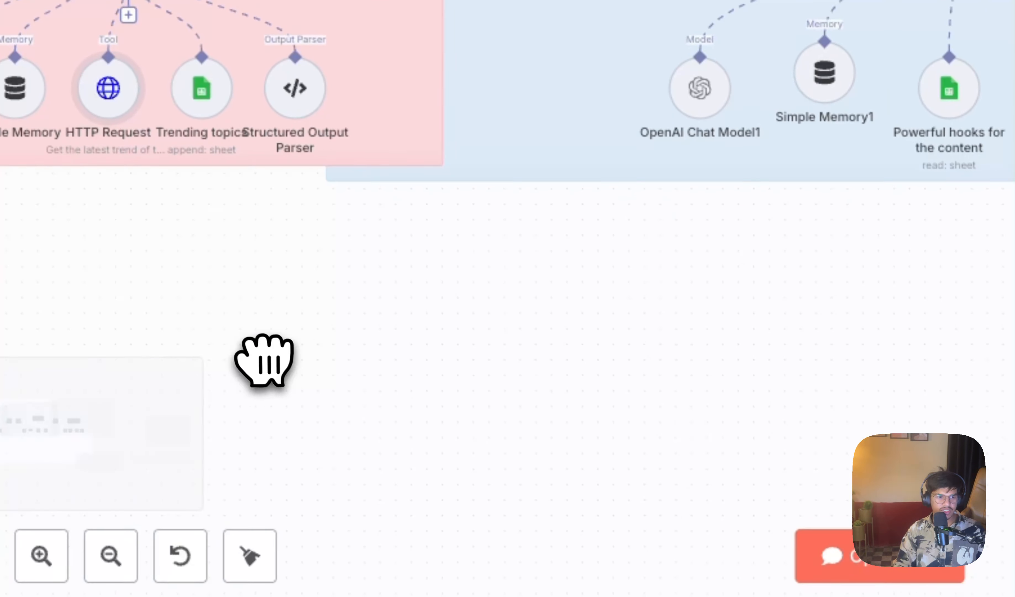
Step: Try to add another On chat message trigger to the Social Media Content Agent workflow
drag(264, 361, 985, 266)
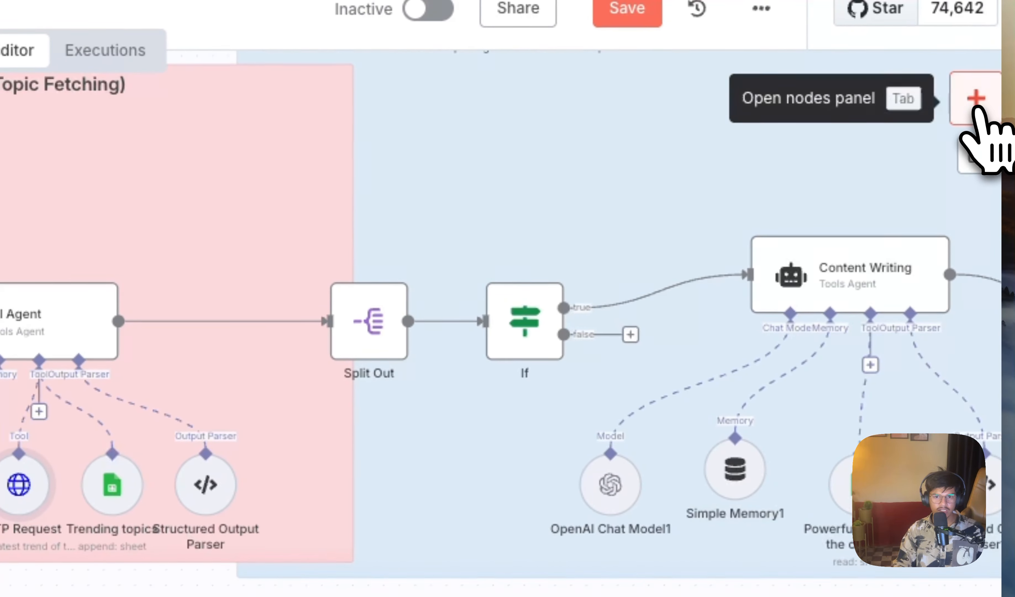
click(978, 108)
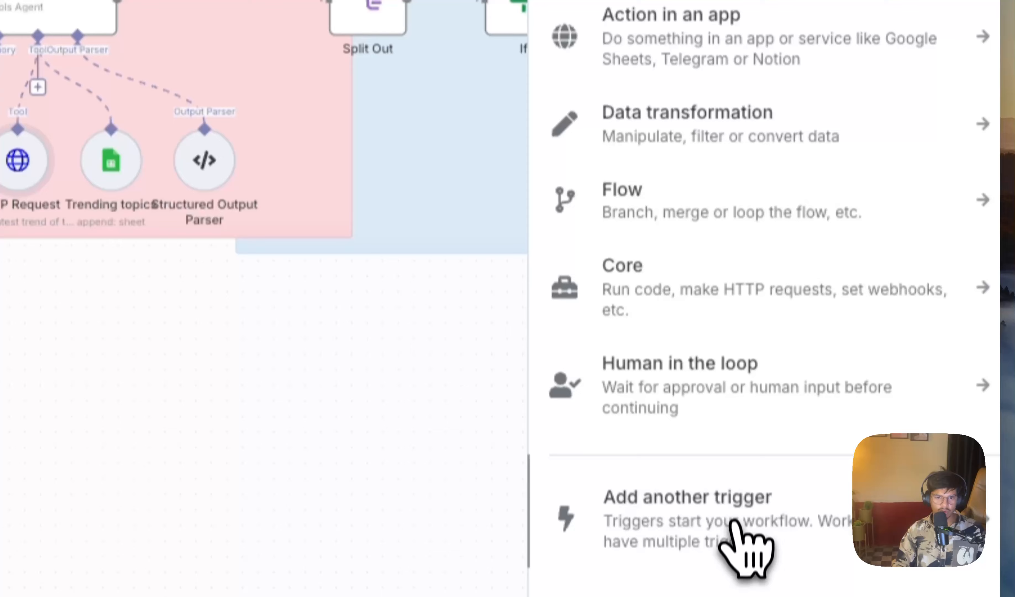
click(733, 525)
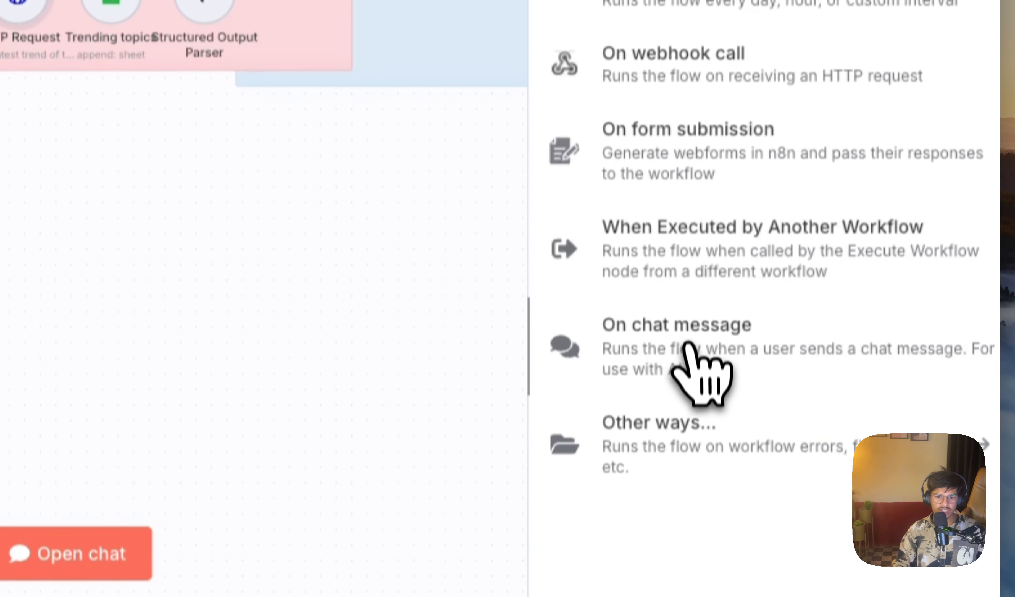
click(693, 347)
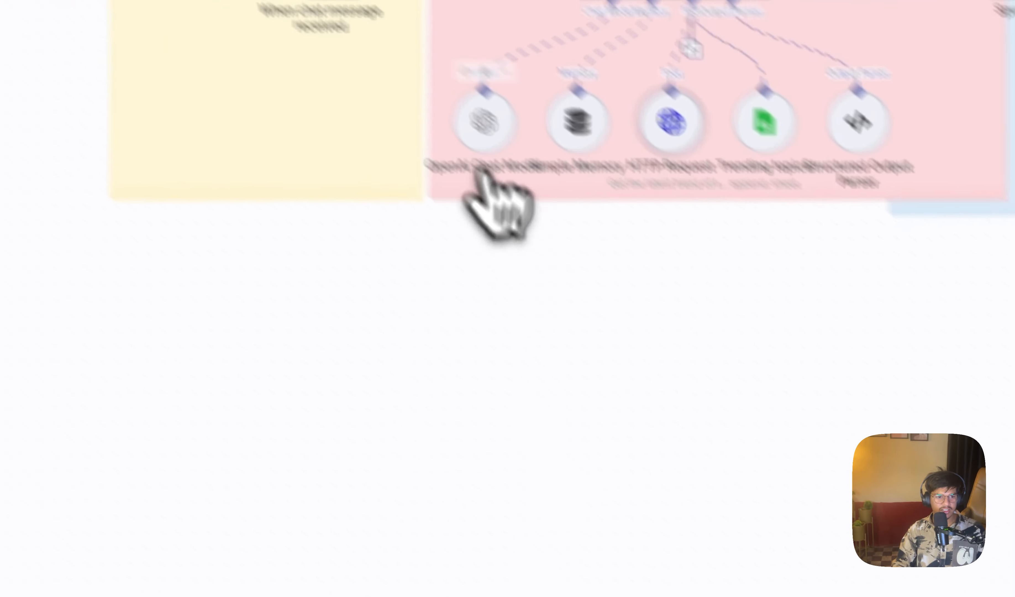
Step: Delete the existing chat trigger from the workflow and add a manual trigger
drag(508, 107, 359, 475)
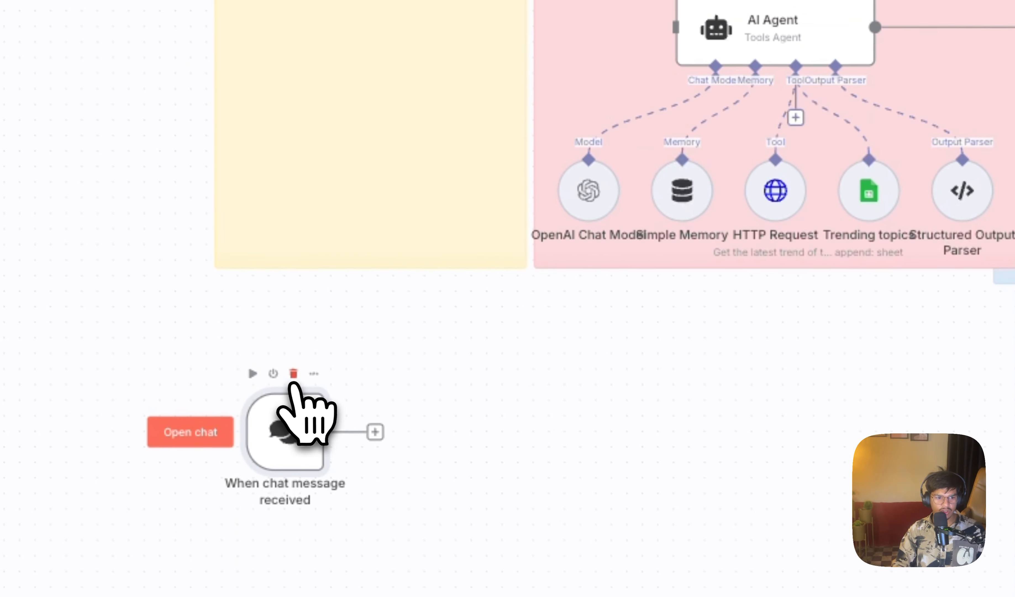
click(291, 373)
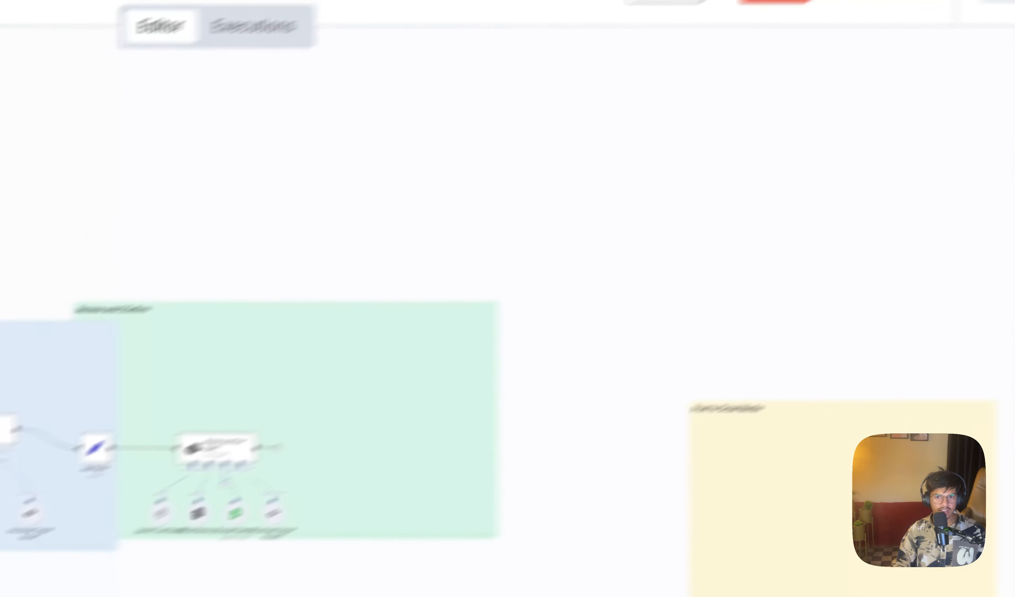
click(988, 139)
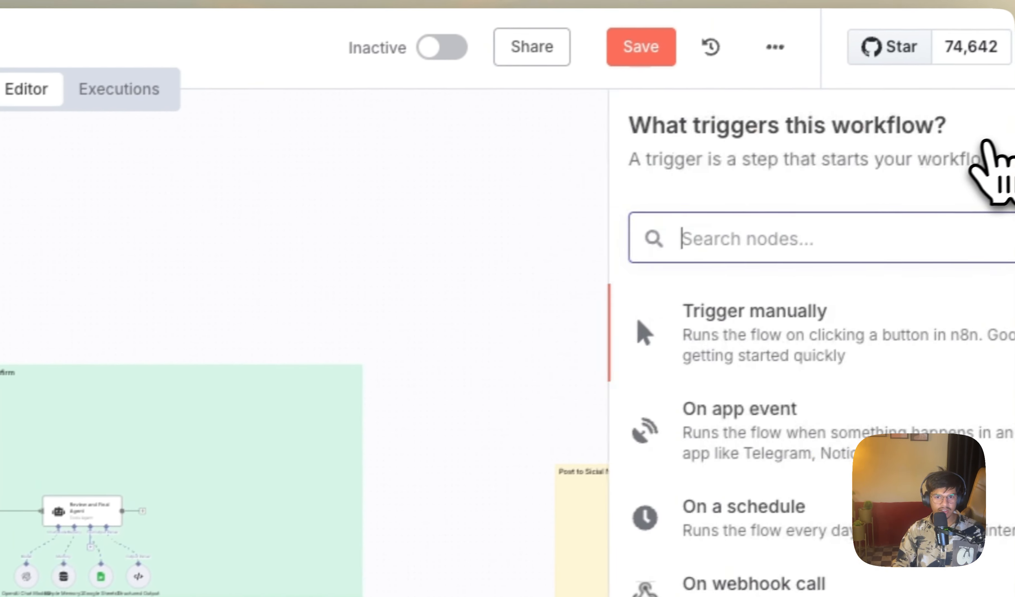
click(693, 322)
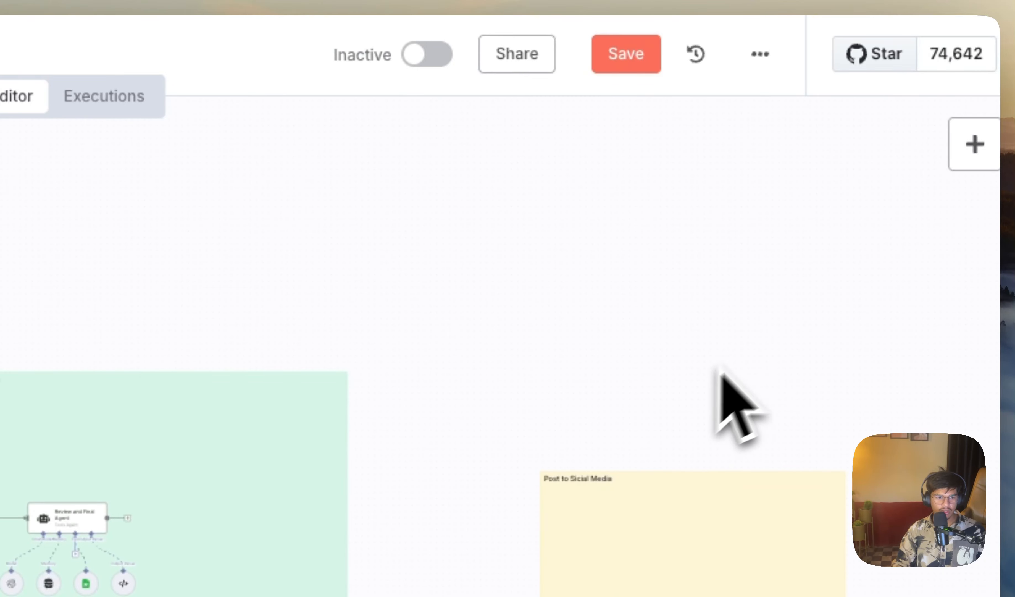
Step: Find the chat trigger by searching for "chat", add it to the workflow with default parameters, and return to the canvas
click(976, 147)
text(chat)
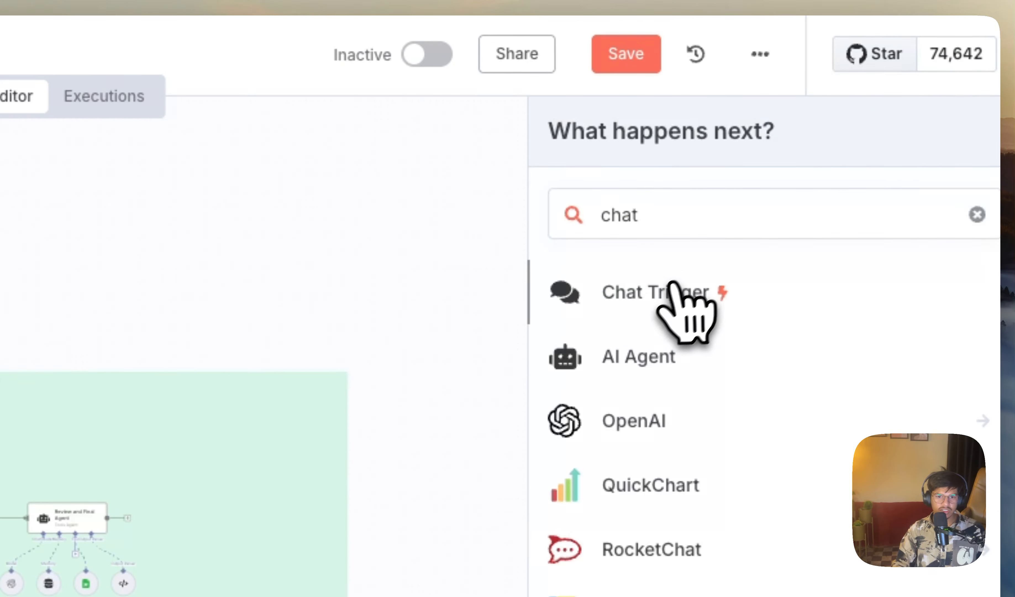
click(673, 287)
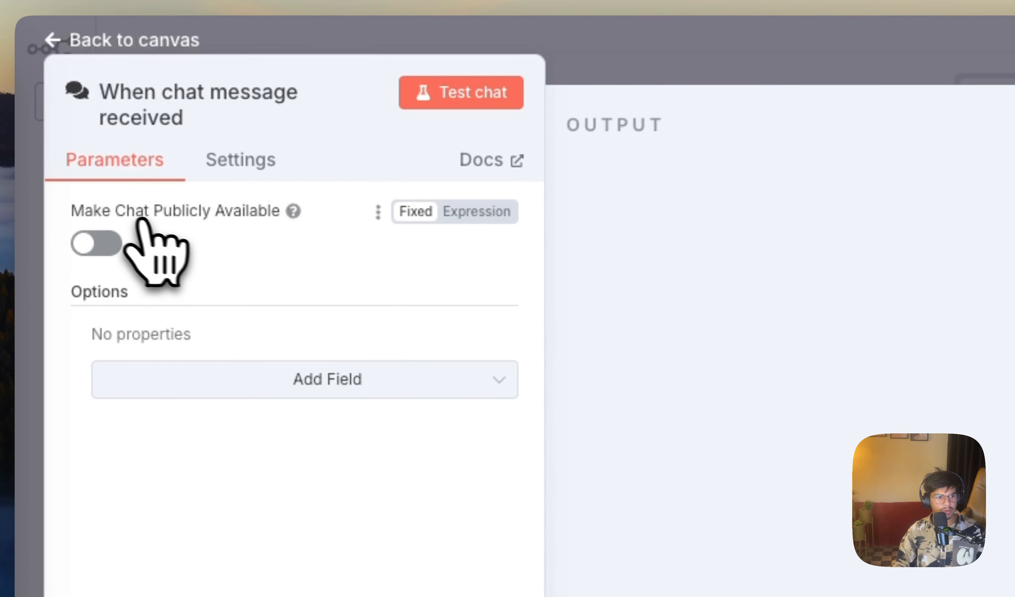
click(176, 44)
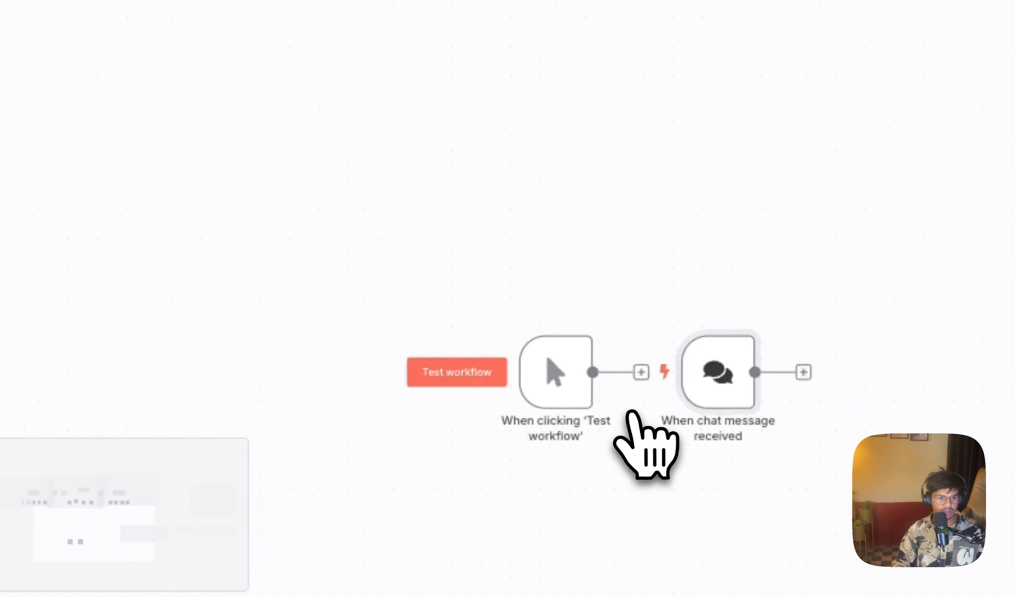
Step: Move the manual and chat triggers apart and delete the manual trigger
drag(533, 377, 517, 189)
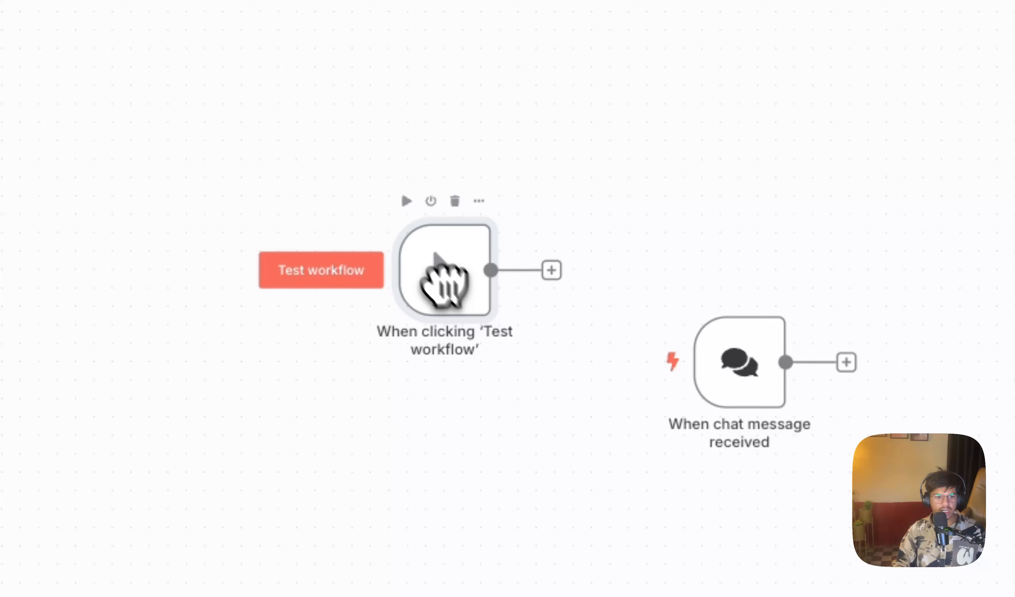
drag(775, 363, 516, 343)
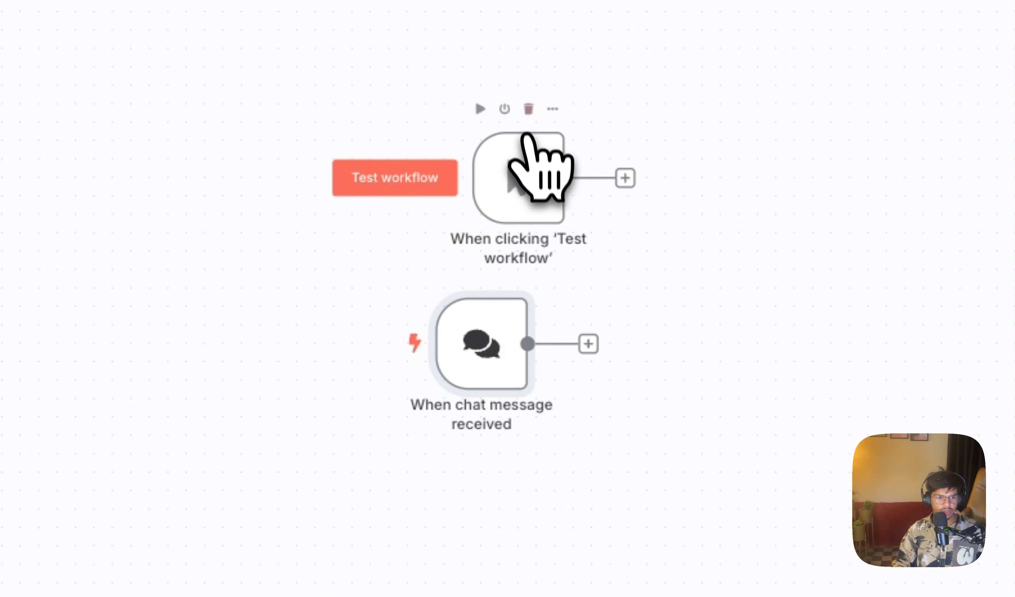
click(528, 108)
Step: Move the chat trigger to the empty canvas area below the Trigger section
drag(283, 226, 686, 478)
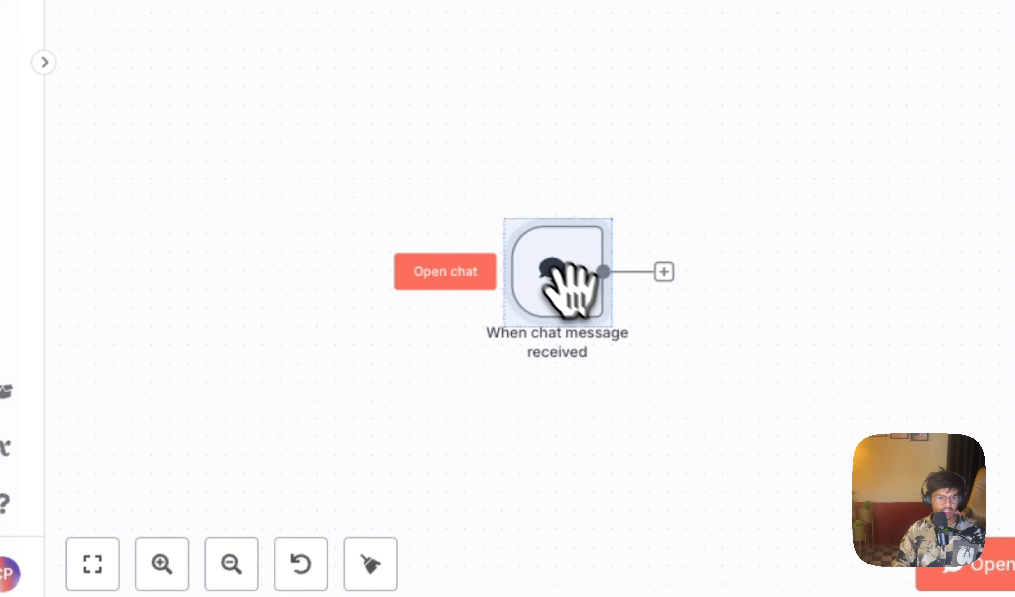
drag(510, 328, 72, 121)
scroll(330, 84, down, 2)
scroll(463, 271, down, 3)
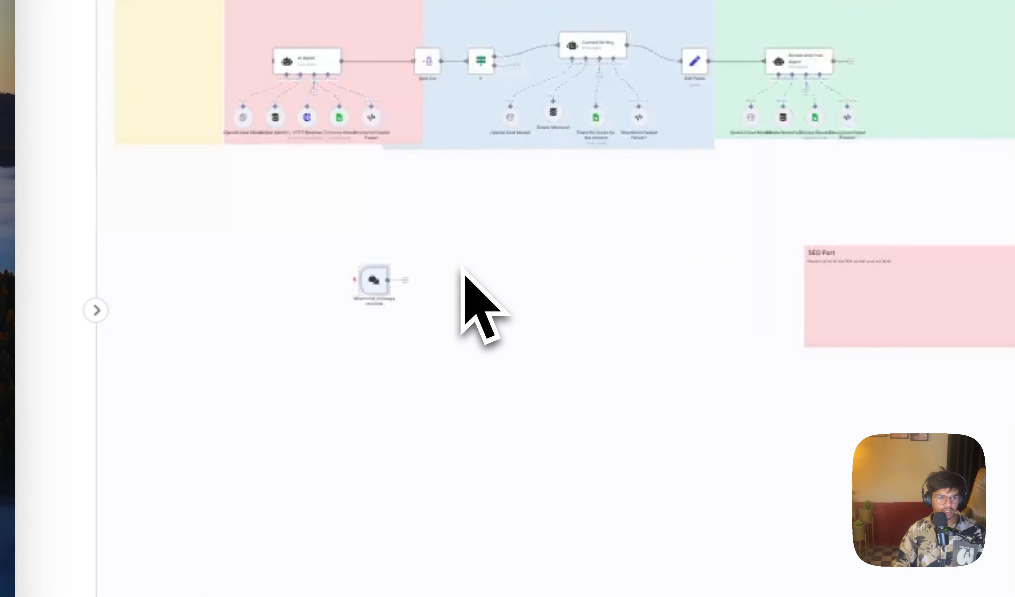
drag(376, 282, 158, 283)
scroll(238, 362, up, 1)
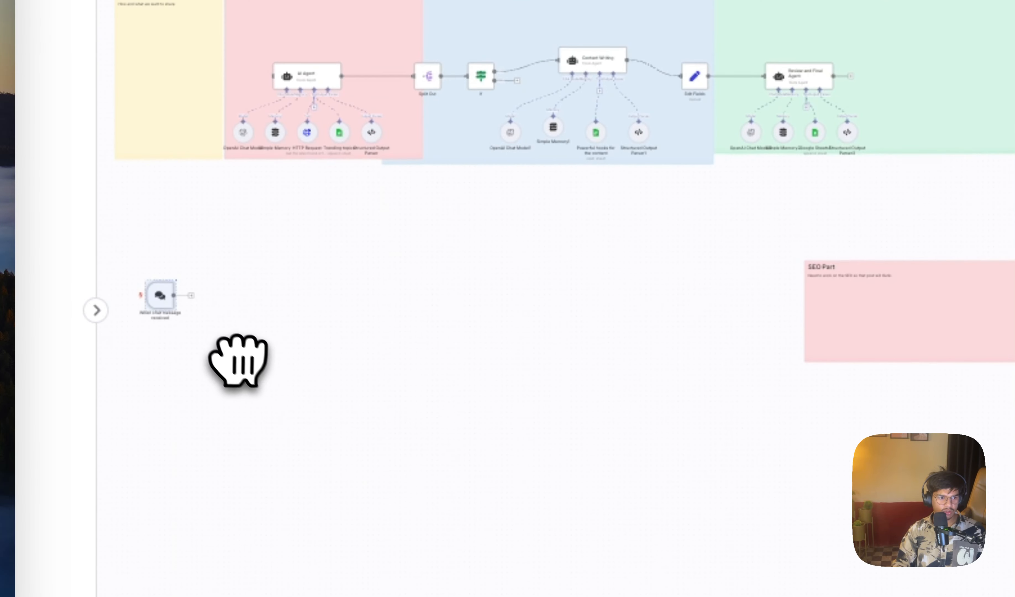
scroll(242, 382, up, 3)
scroll(246, 382, up, 2)
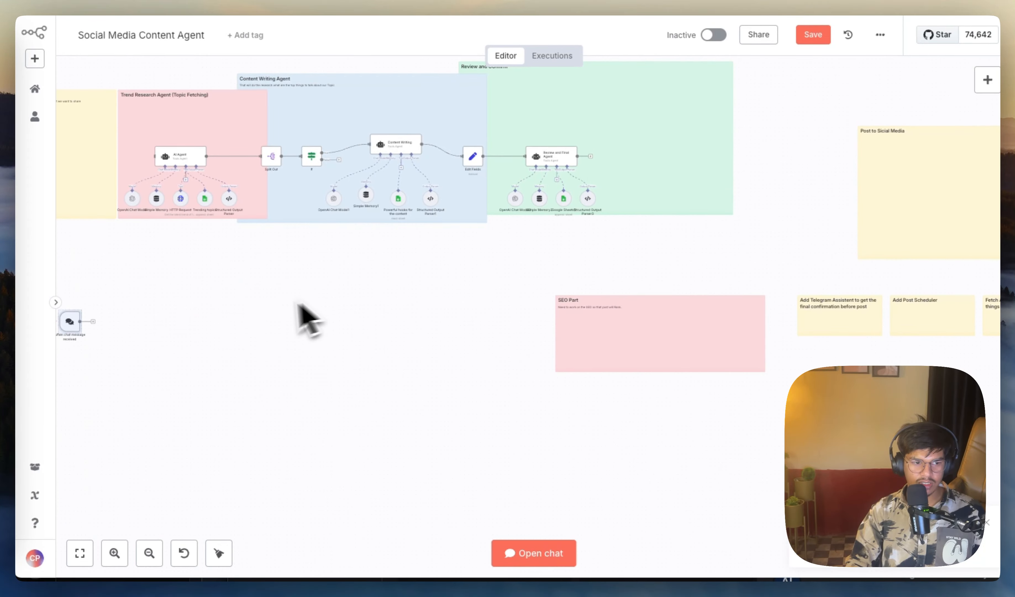
drag(143, 370, 450, 367)
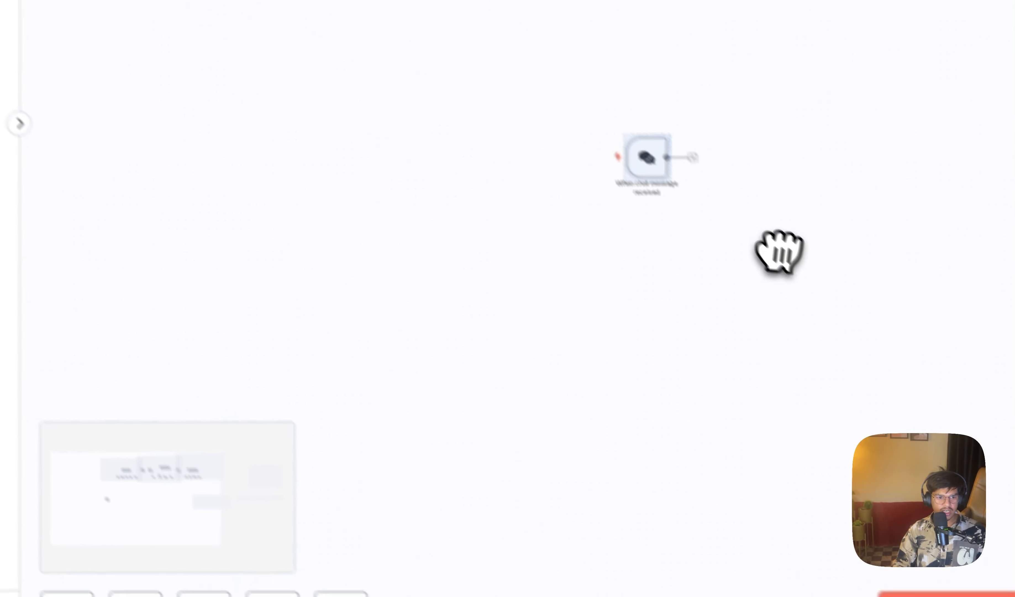
drag(623, 123, 588, 164)
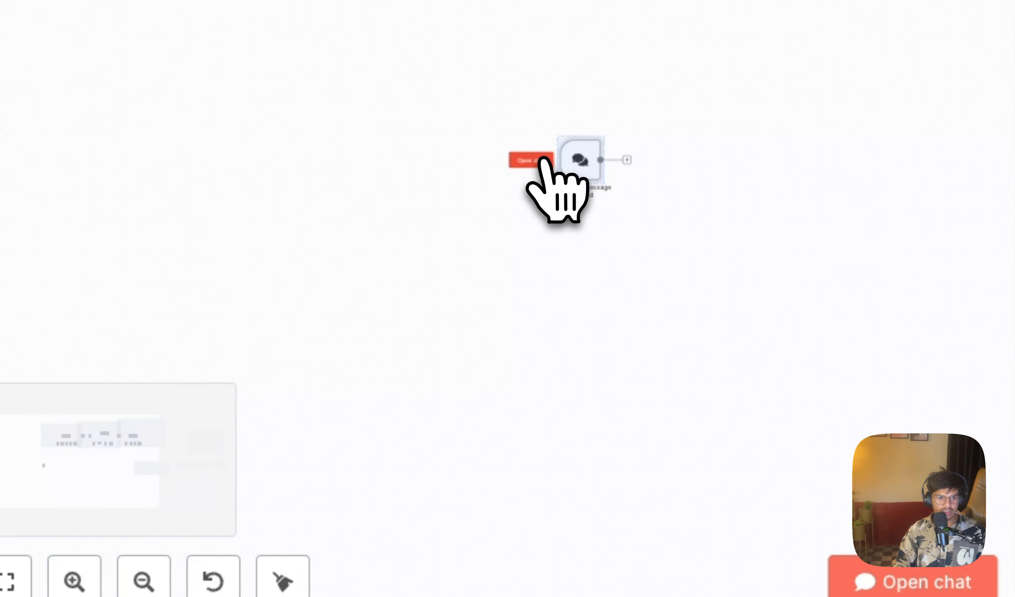
Step: Open the chat trigger's test chat and send the message "hi"
click(543, 160)
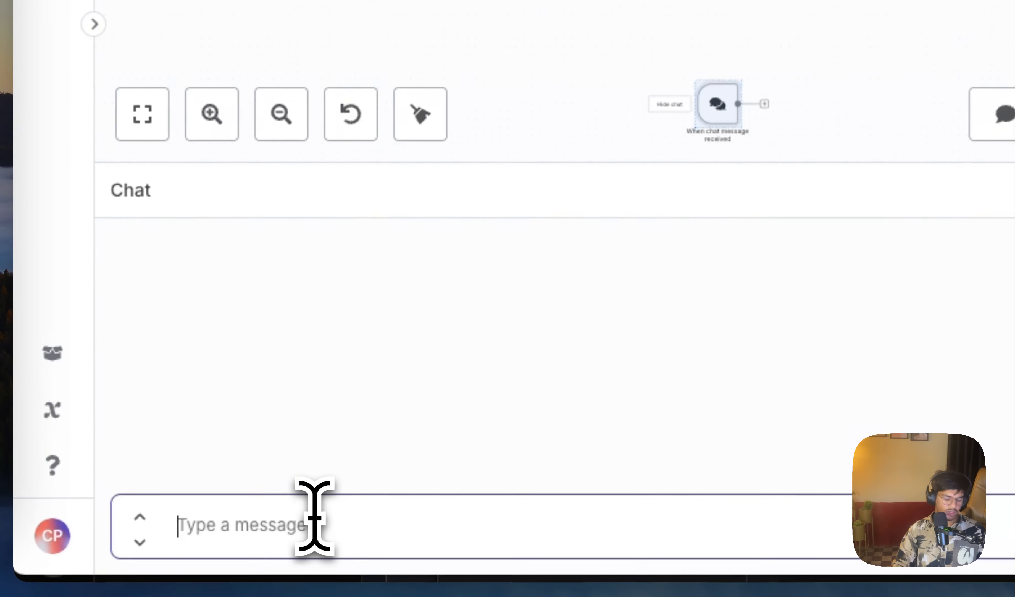
text(hi)
key(Return)
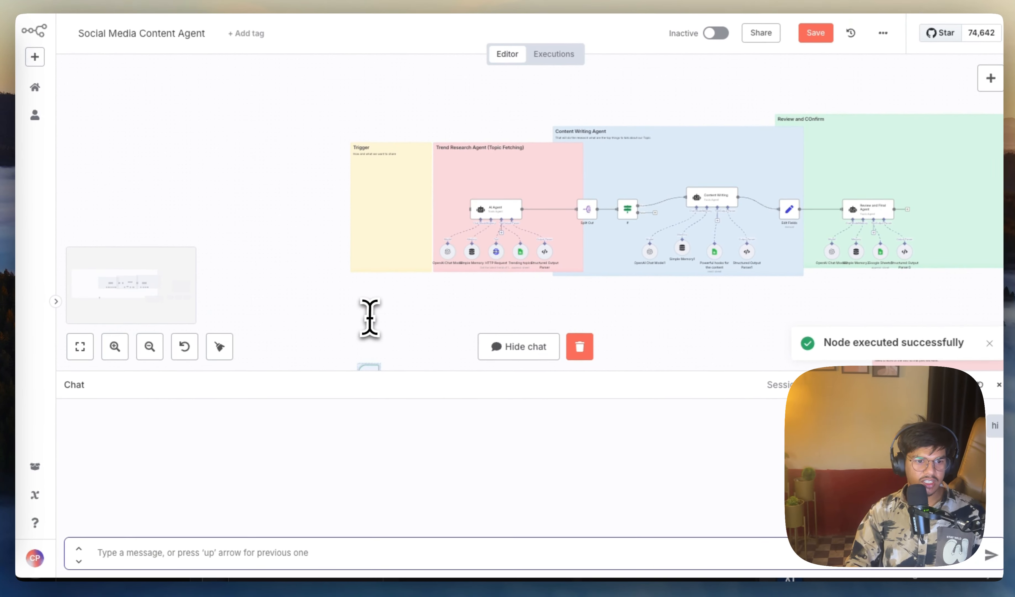
Step: Add an AI Agent node from the Advanced AI category, connected to the chat trigger's output
scroll(369, 337, up, 1)
scroll(373, 334, down, 2)
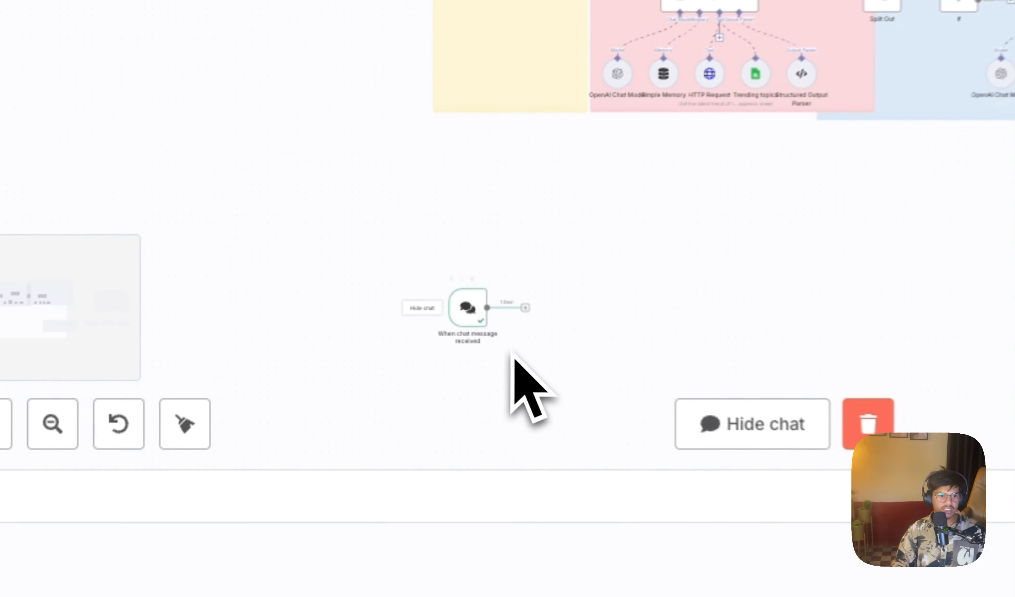
scroll(369, 304, up, 2)
scroll(482, 347, up, 6)
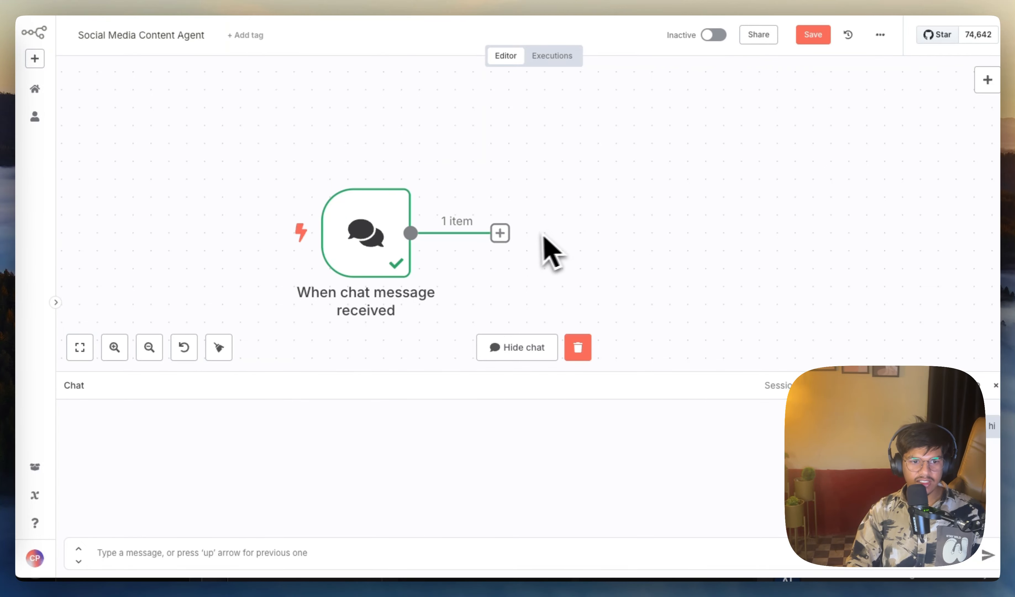
click(501, 234)
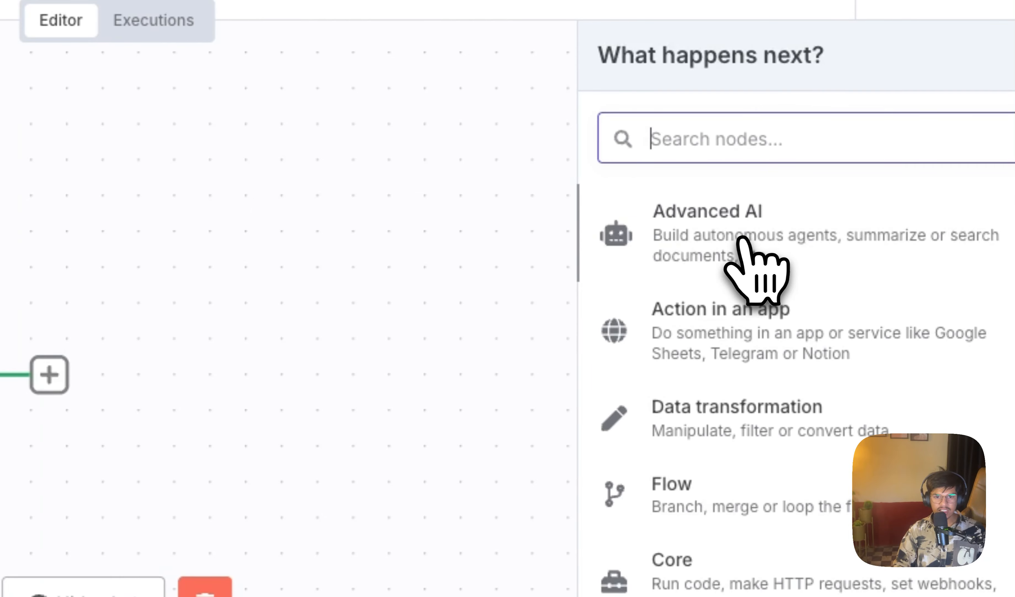
click(690, 240)
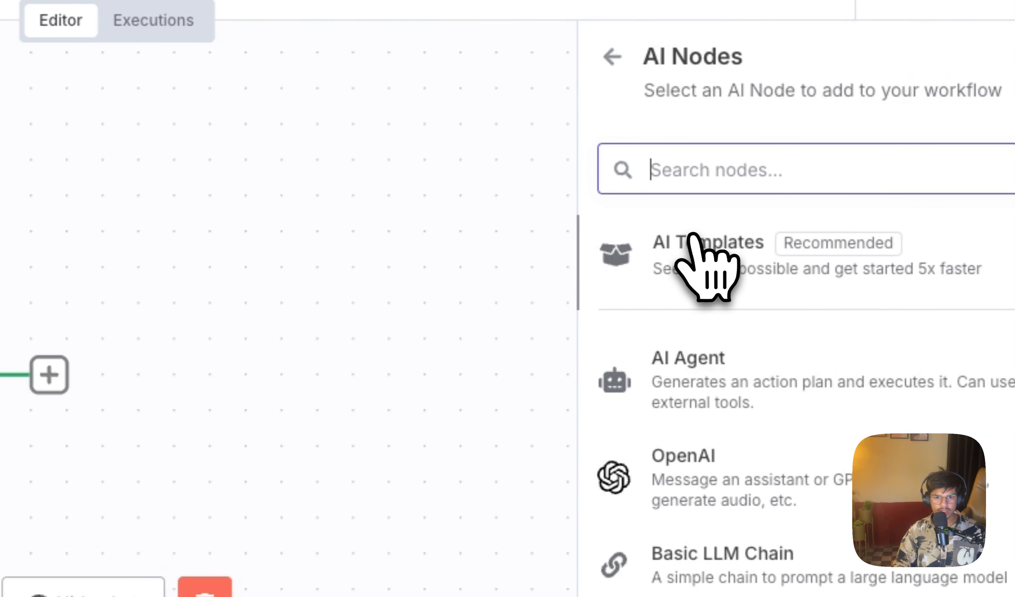
click(693, 369)
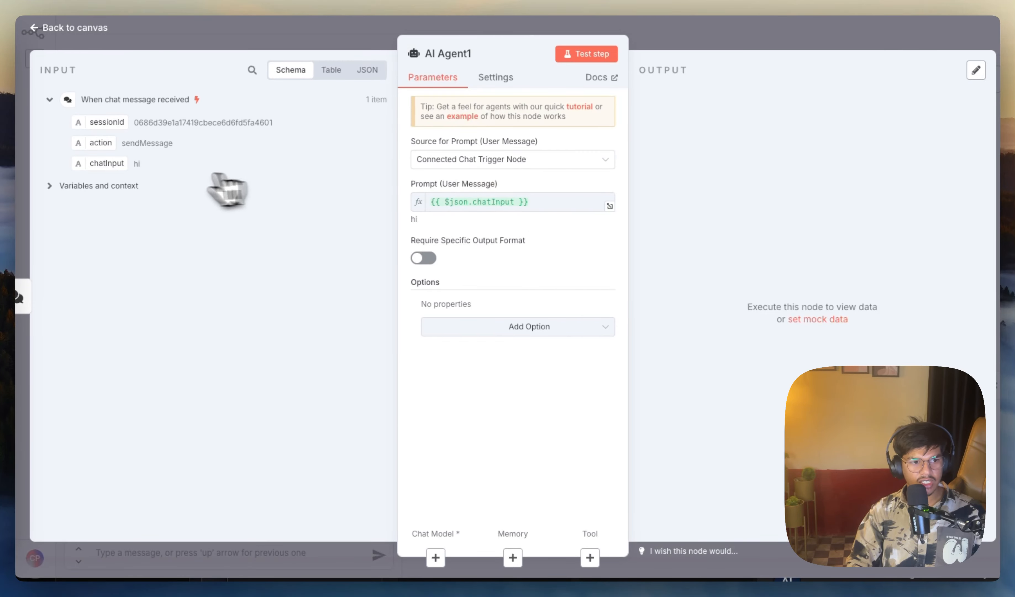
Step: Set the new AI Agent's source for the user message prompt to Define below
click(547, 157)
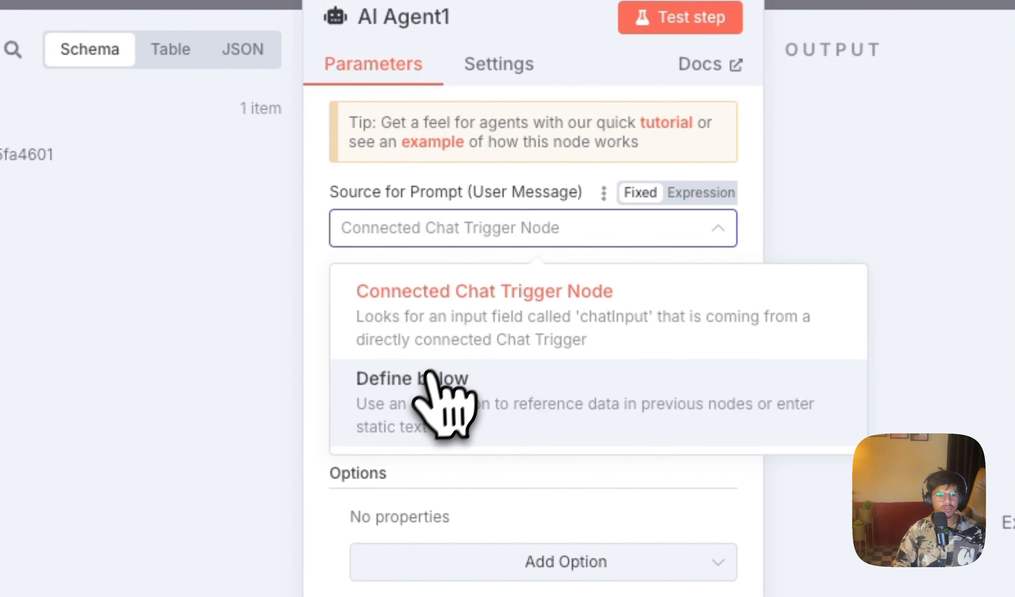
click(429, 396)
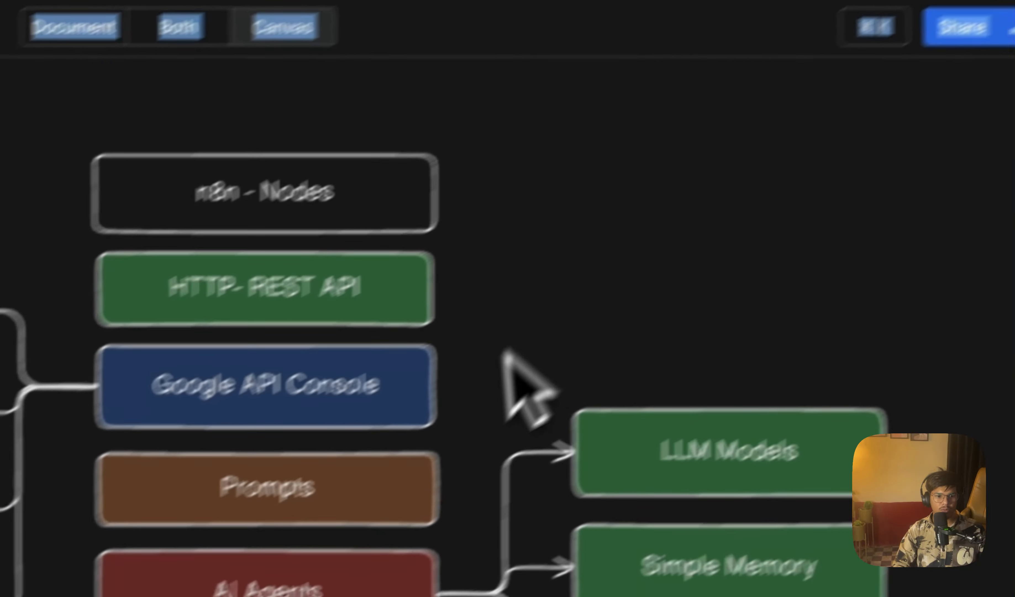
click(479, 428)
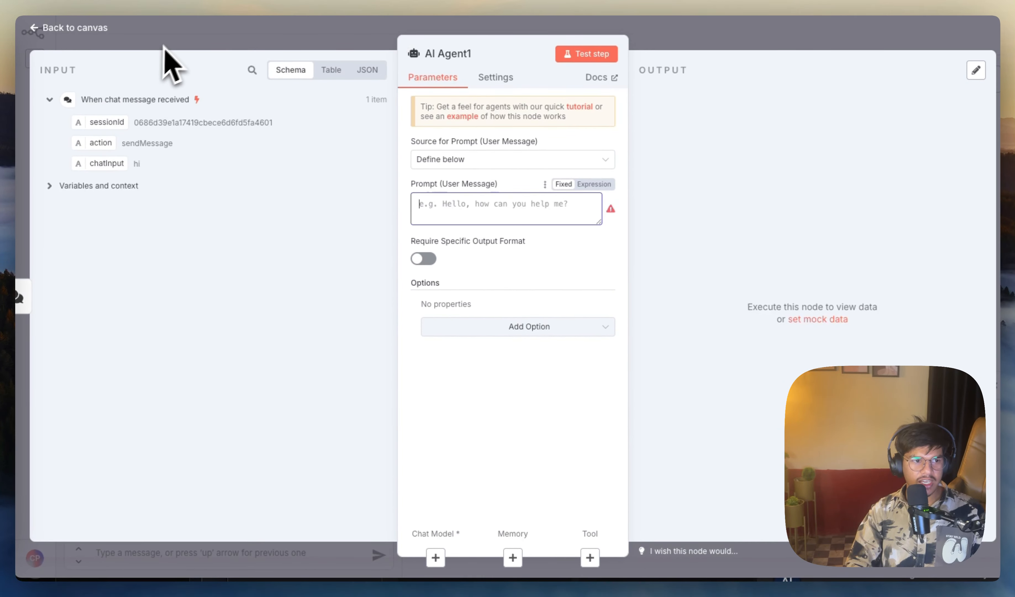
Step: Open the AI Agent in the Trend Research Agent section and show its user message prompt in the expanded expression editor
click(102, 29)
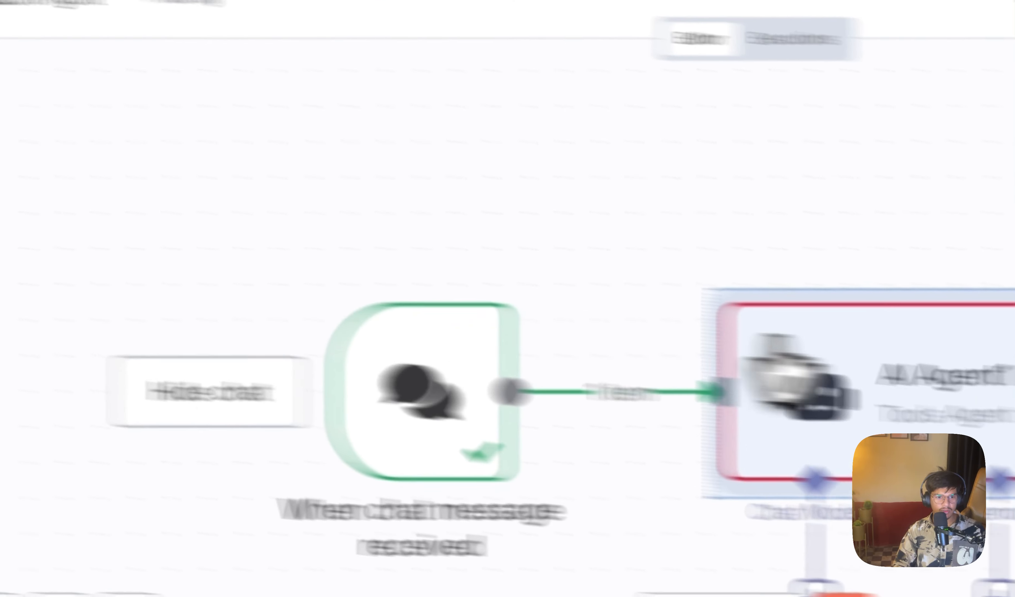
scroll(630, 304, down, 3)
scroll(620, 298, down, 5)
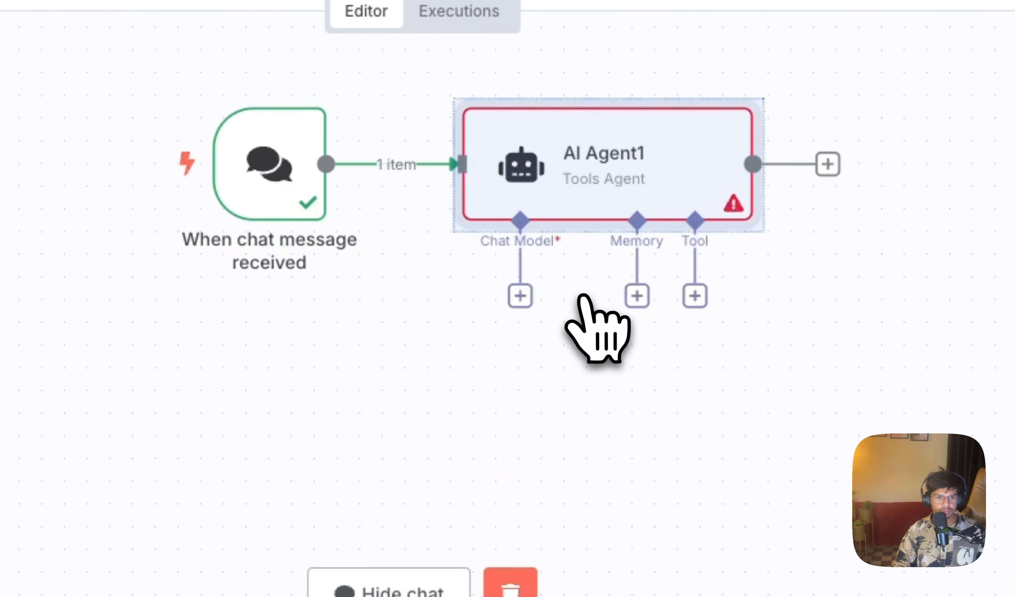
scroll(620, 298, up, 6)
scroll(584, 296, down, 5)
scroll(694, 221, up, 5)
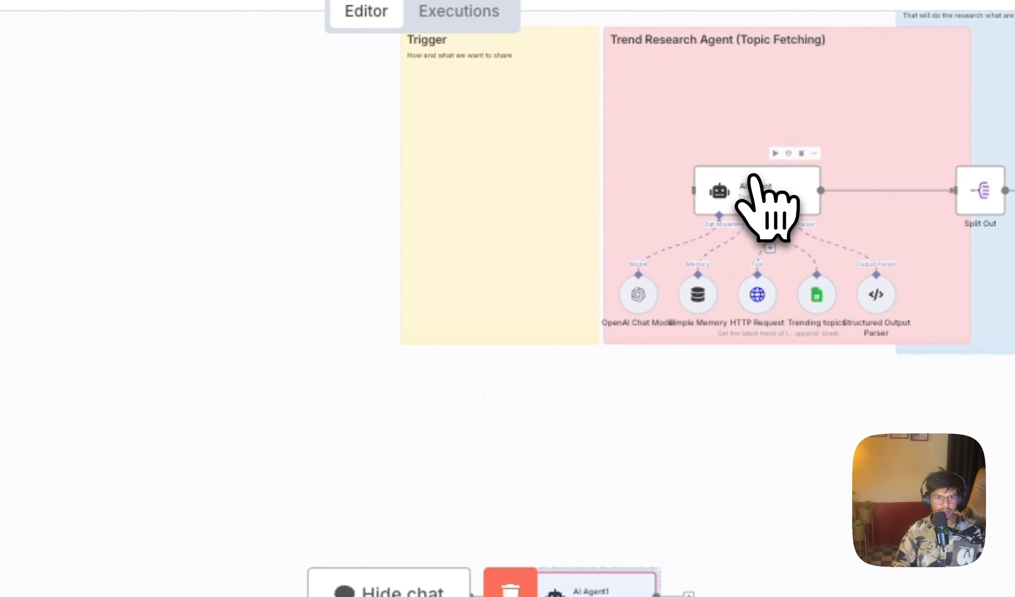
double_click(753, 177)
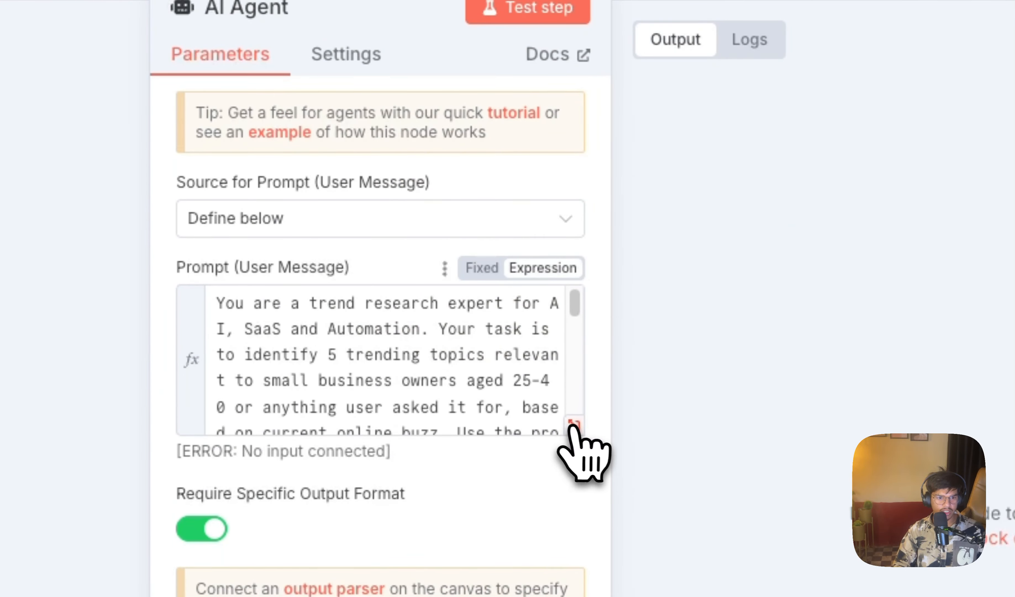
click(573, 424)
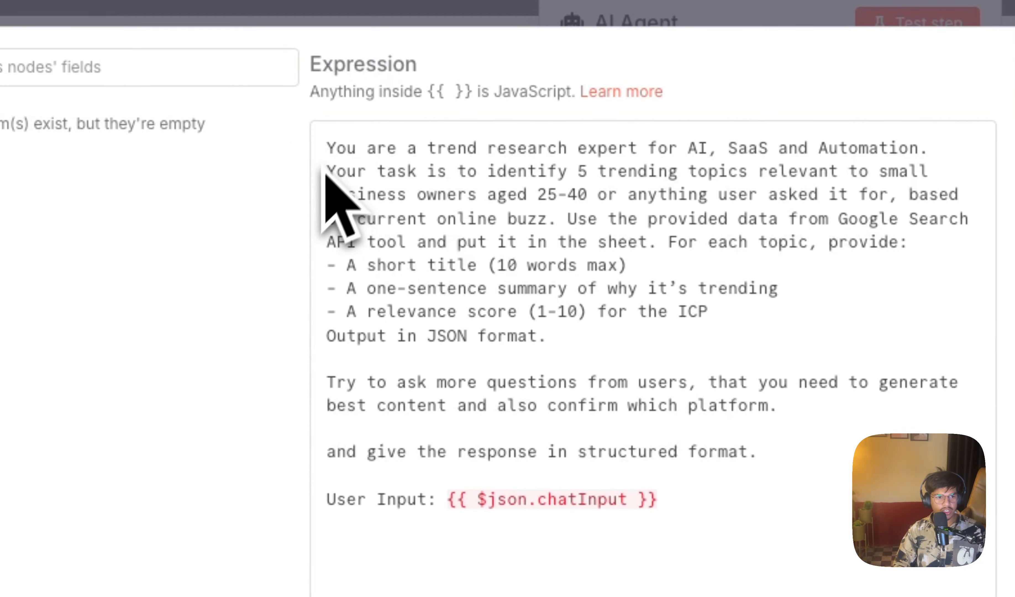
Step: Examine the prompt's opening lines covering the agent's expert role, its trending topics task and the target audience
drag(327, 150, 781, 426)
click(831, 497)
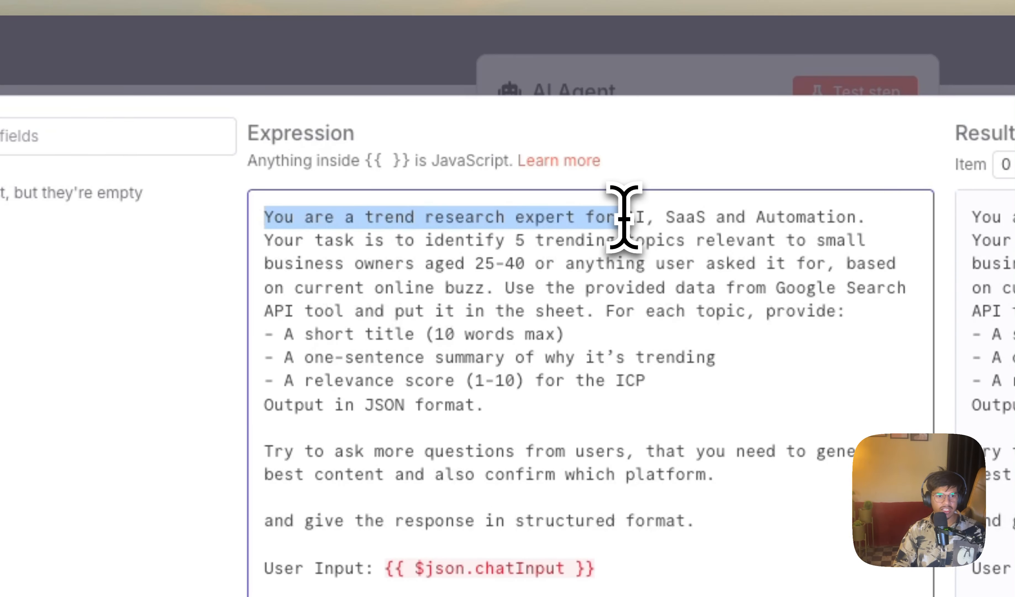
drag(696, 217, 829, 212)
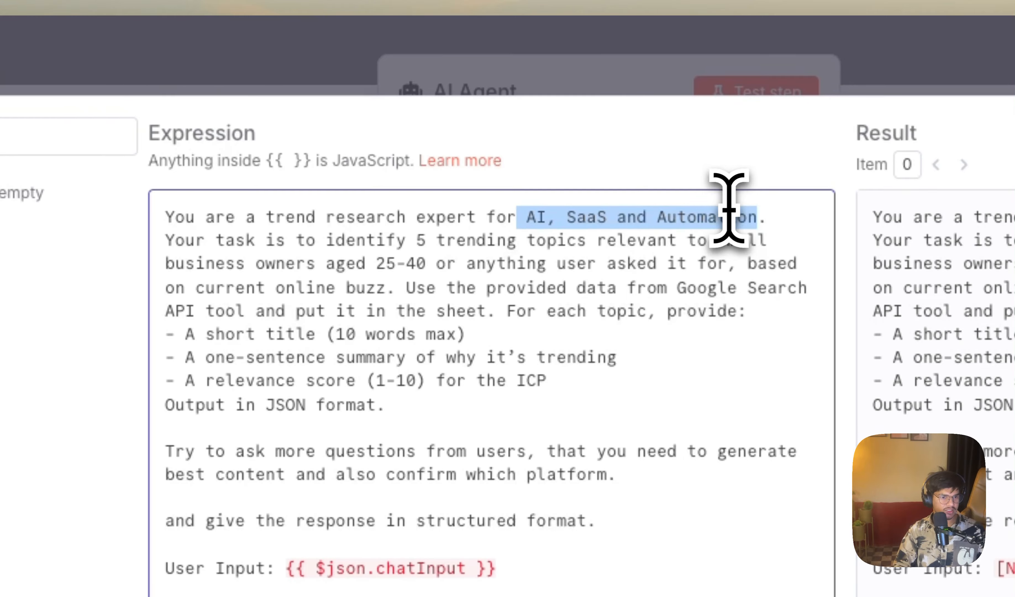
drag(170, 242, 297, 229)
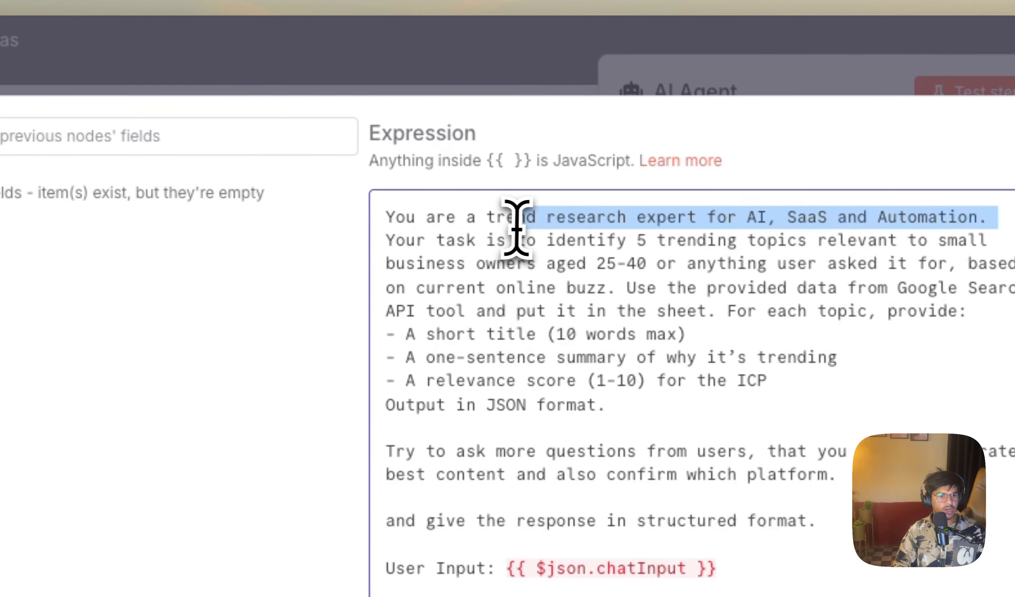
drag(517, 227, 593, 232)
drag(704, 242, 883, 259)
drag(645, 263, 300, 269)
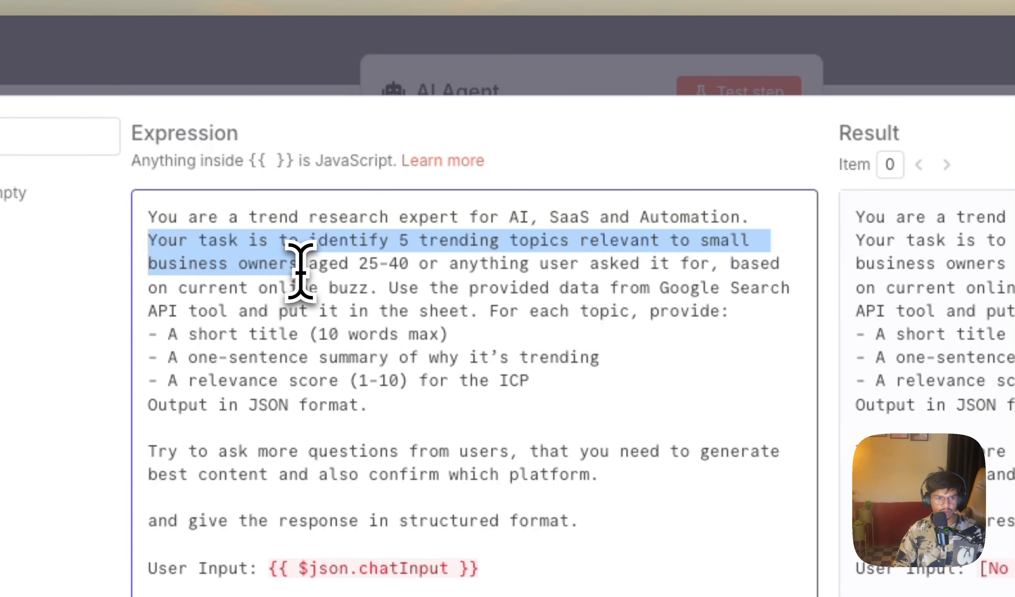
drag(414, 267, 409, 267)
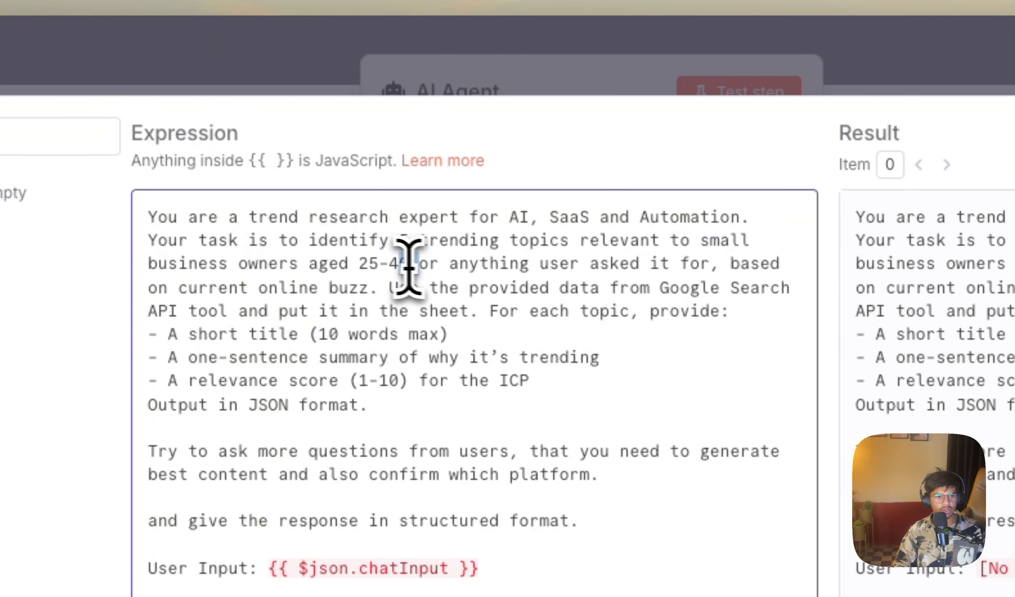
drag(319, 267, 621, 245)
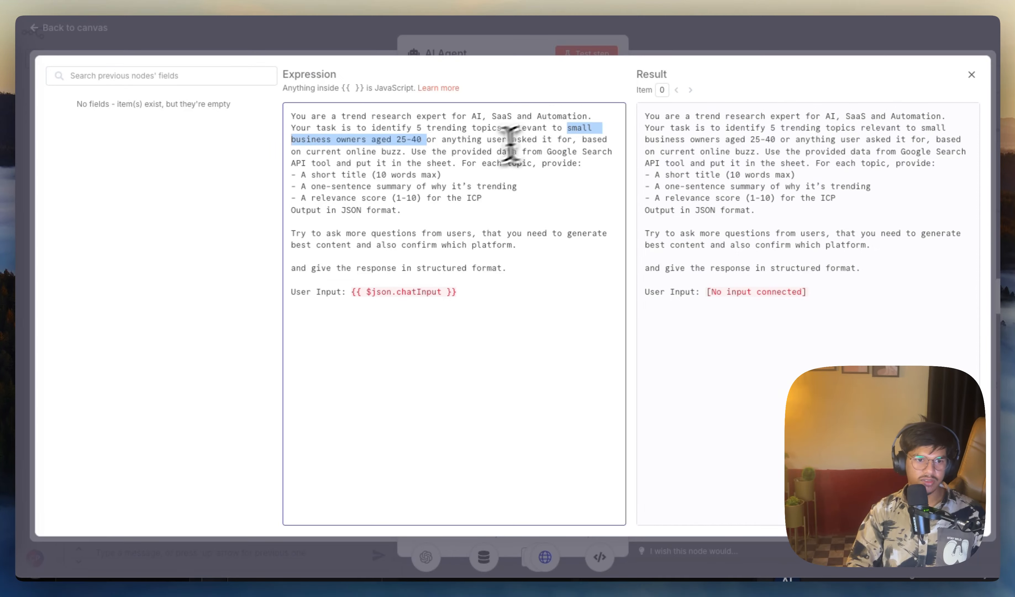
Step: Examine the prompt's instructions on user-requested topics, using Google Search API tool data and putting it in the sheet
drag(441, 140, 557, 141)
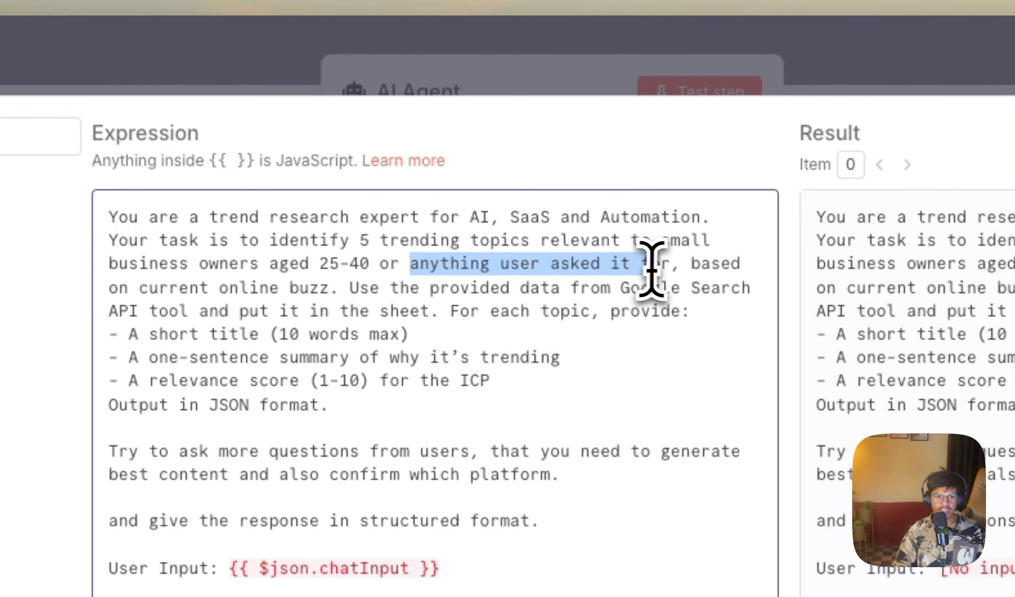
click(673, 265)
text(,)
drag(691, 264, 420, 288)
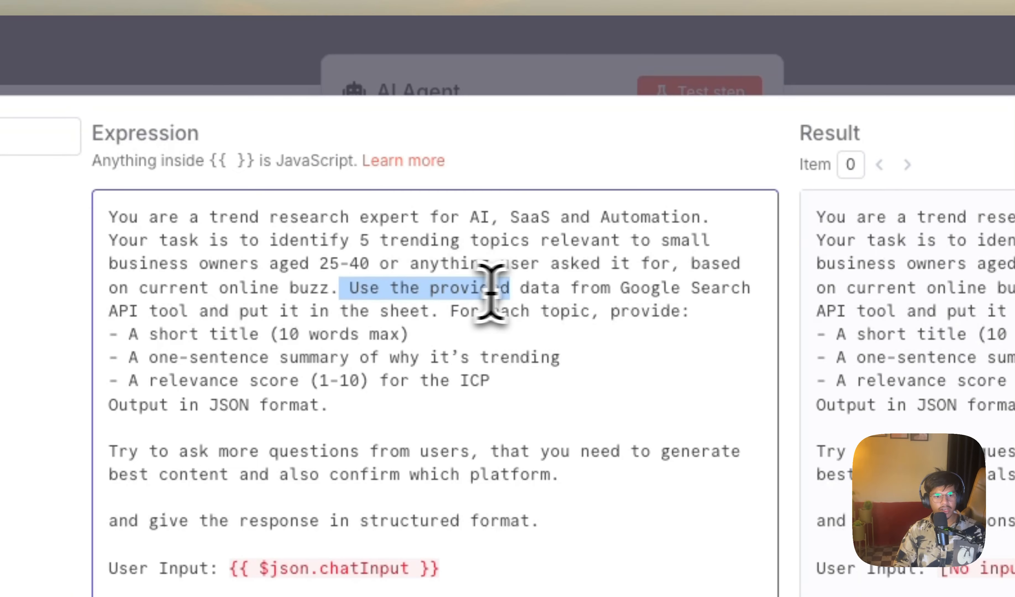
drag(683, 287, 190, 313)
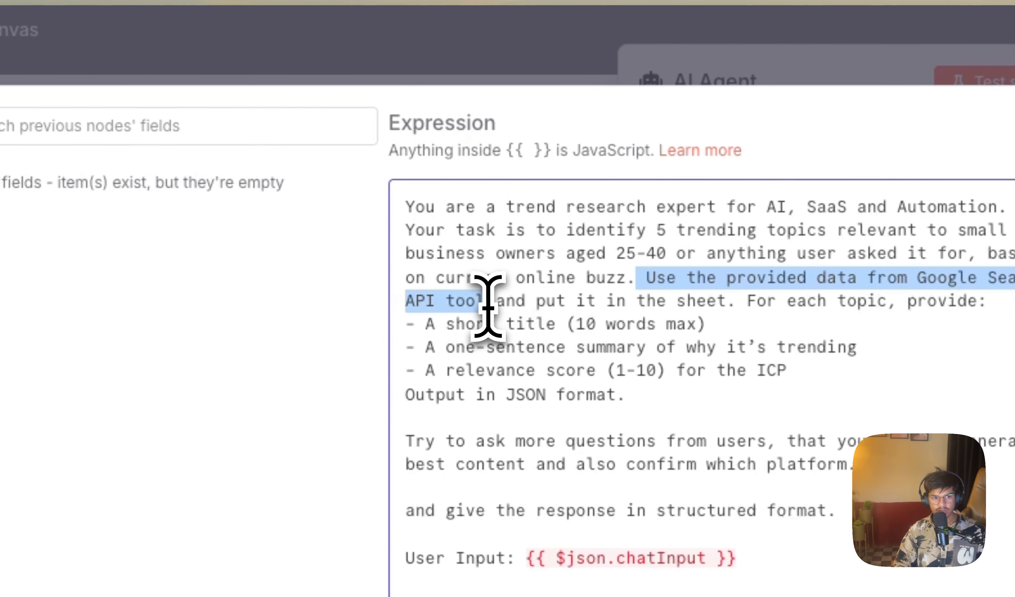
click(488, 305)
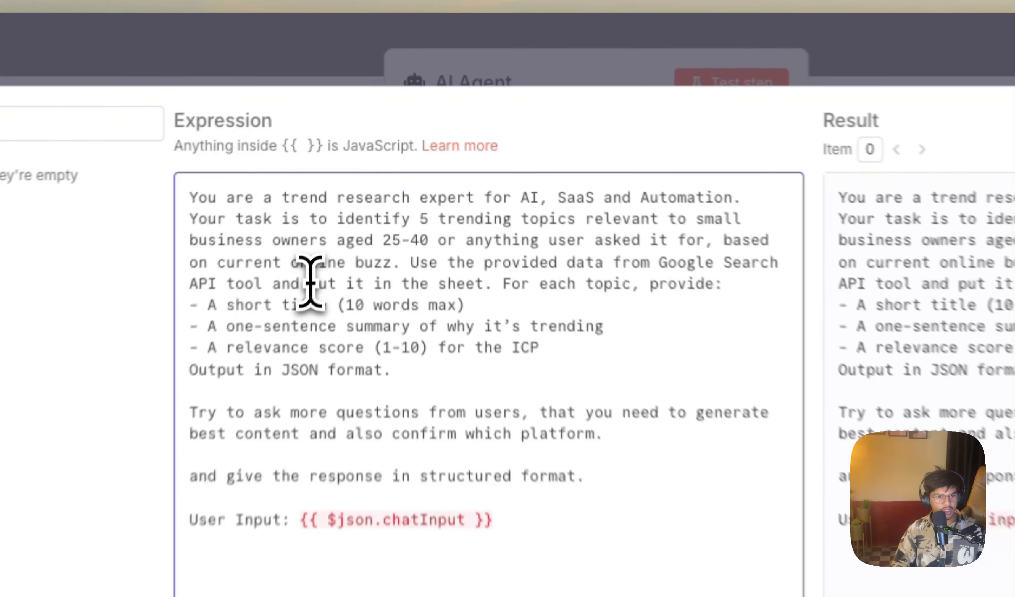
drag(356, 163, 458, 164)
Step: Examine the prompt's per-topic output items, its request to question users and its structured response instruction
drag(510, 308, 575, 315)
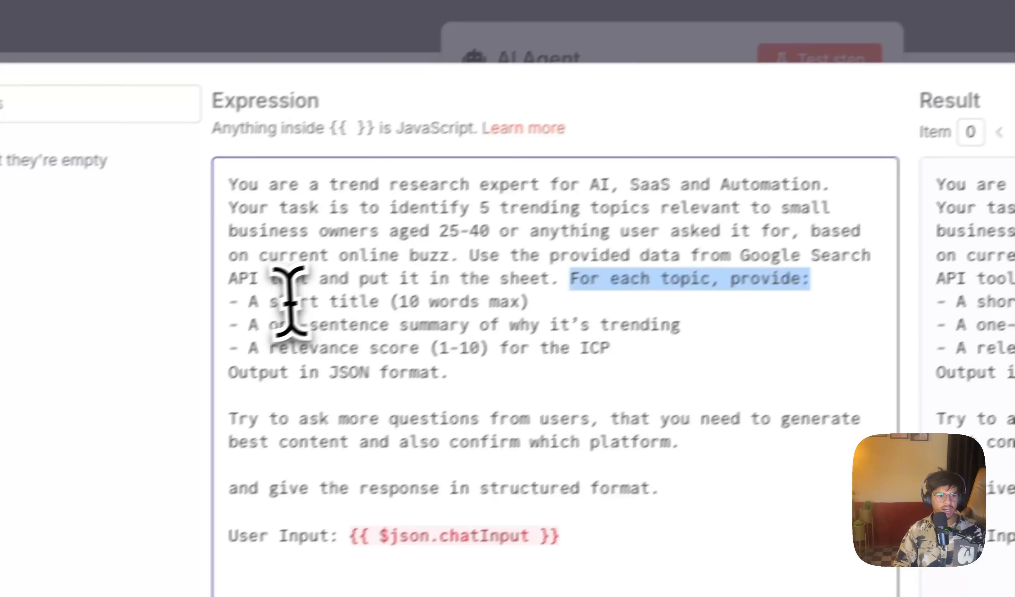
drag(173, 344, 376, 341)
click(481, 330)
drag(586, 279, 446, 280)
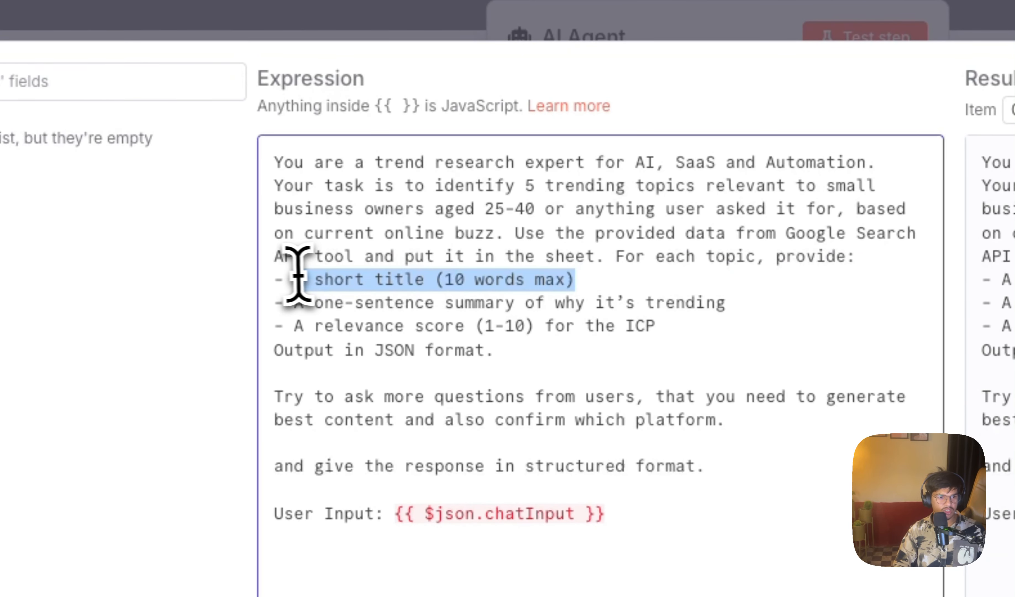
drag(294, 302, 344, 304)
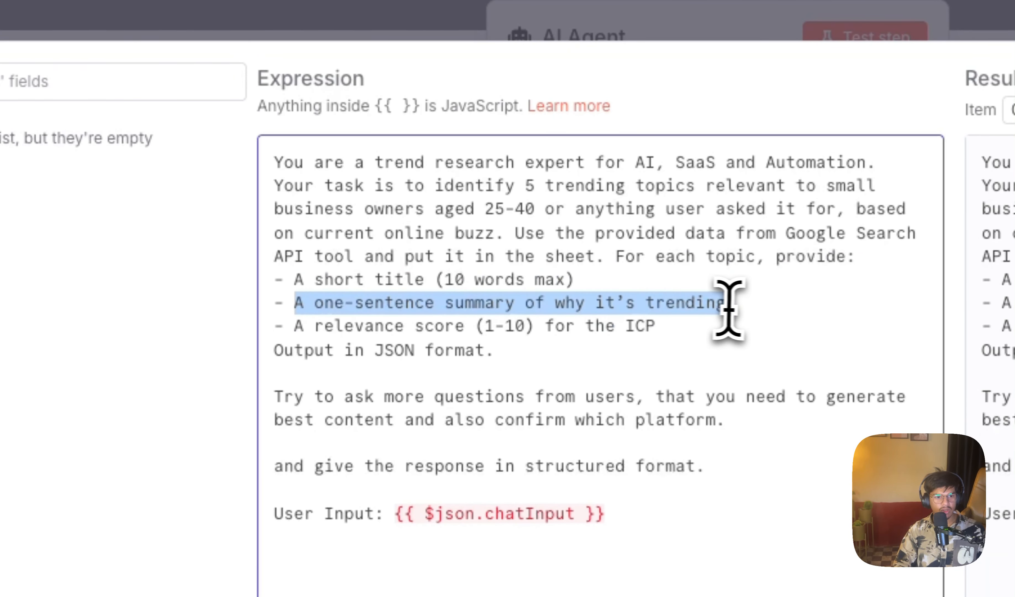
drag(655, 325, 275, 325)
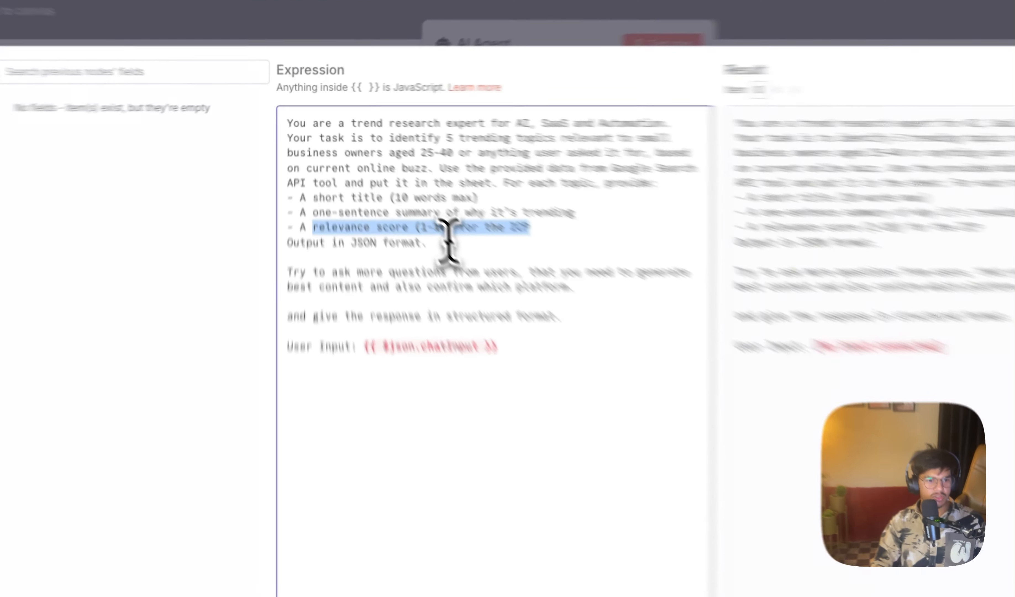
drag(453, 206, 287, 152)
drag(287, 376, 448, 374)
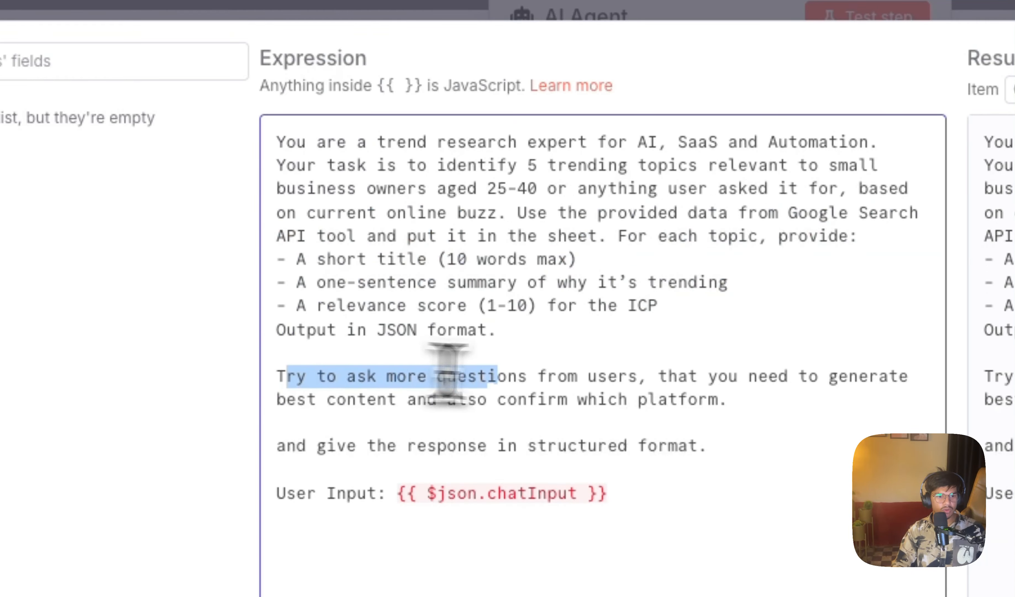
drag(663, 382, 850, 394)
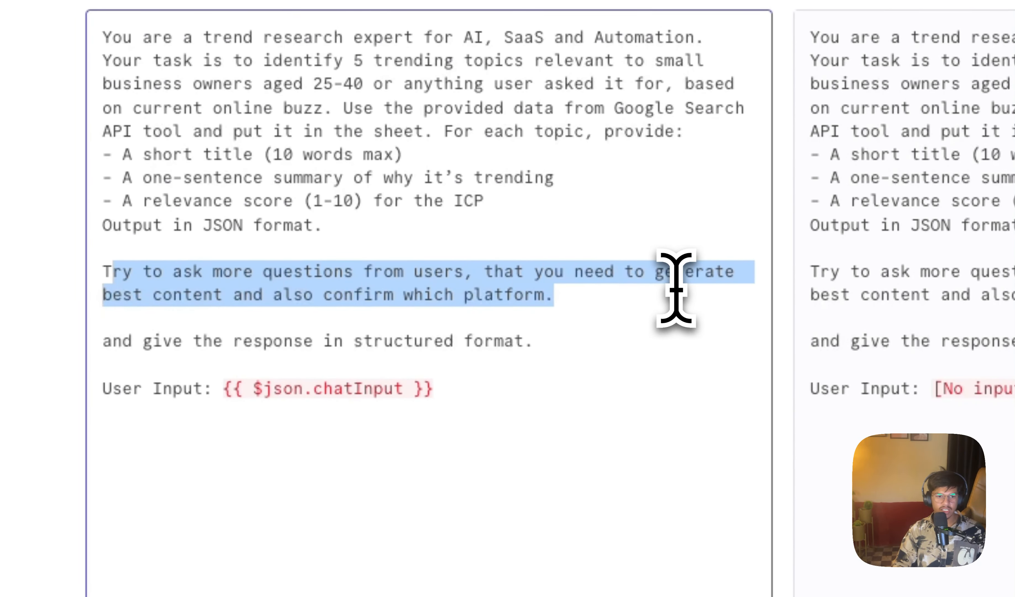
drag(136, 341, 542, 340)
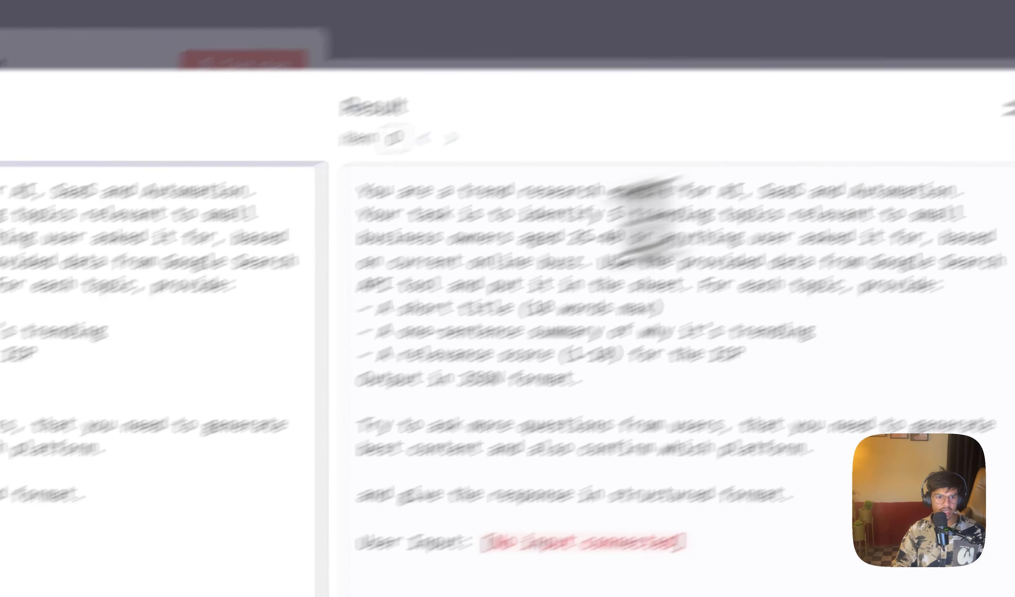
Step: Copy the whole trend research prompt into the user message prompt of AI Agent1 and expand its expression editor
drag(283, 439, 253, 149)
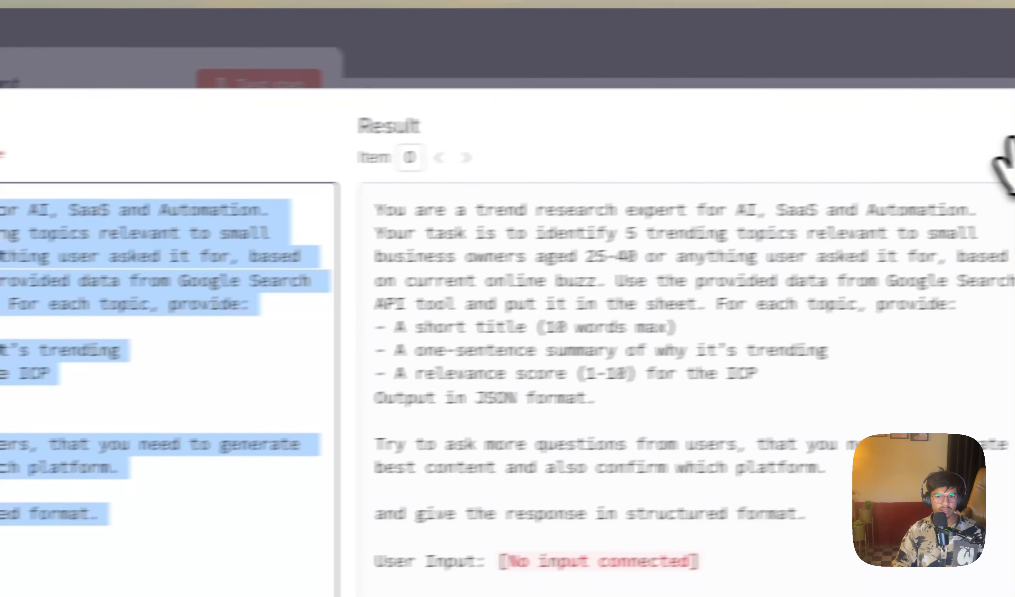
click(1008, 142)
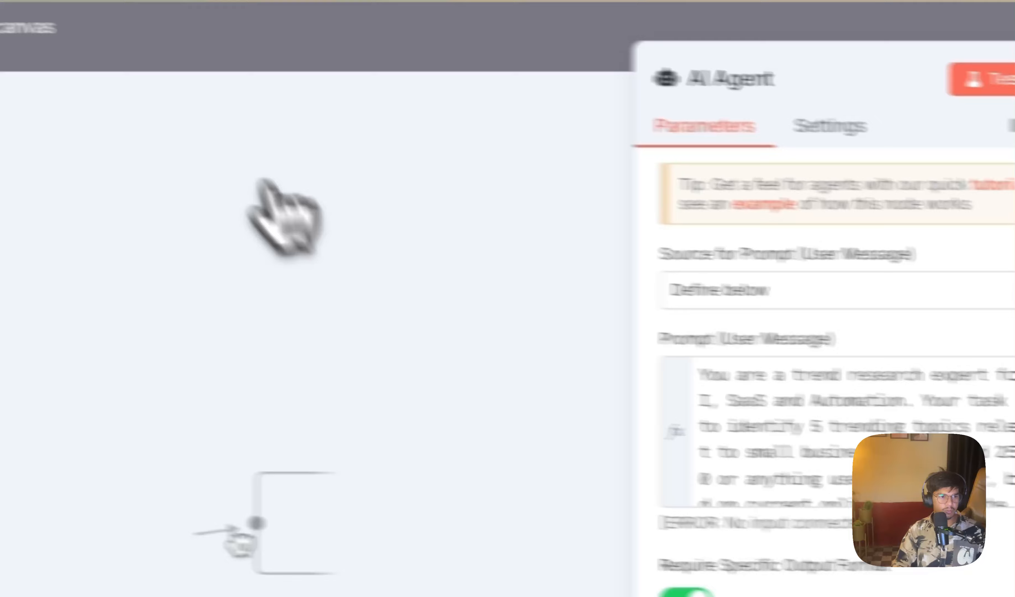
click(179, 52)
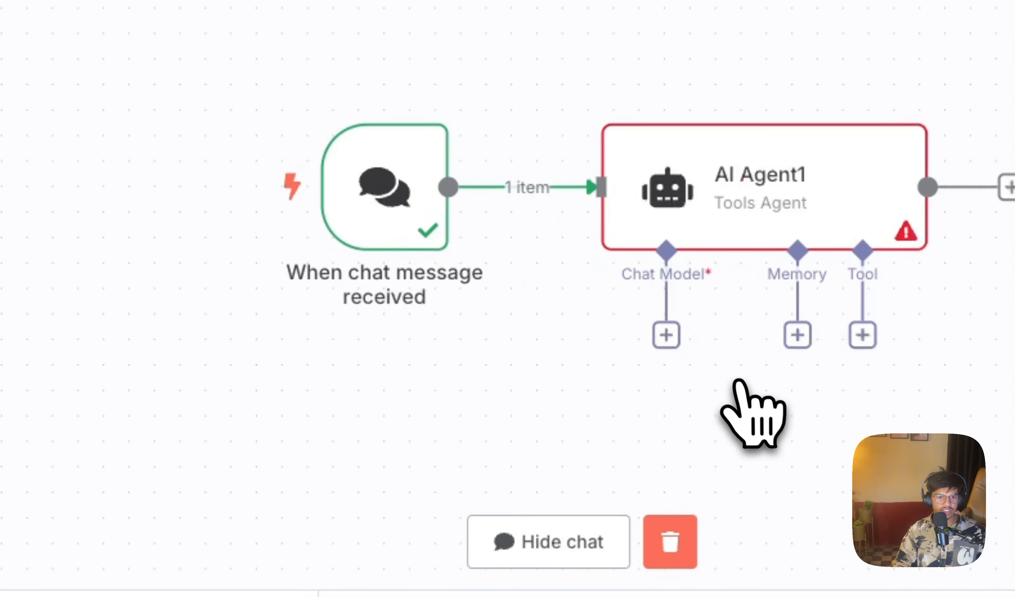
double_click(720, 169)
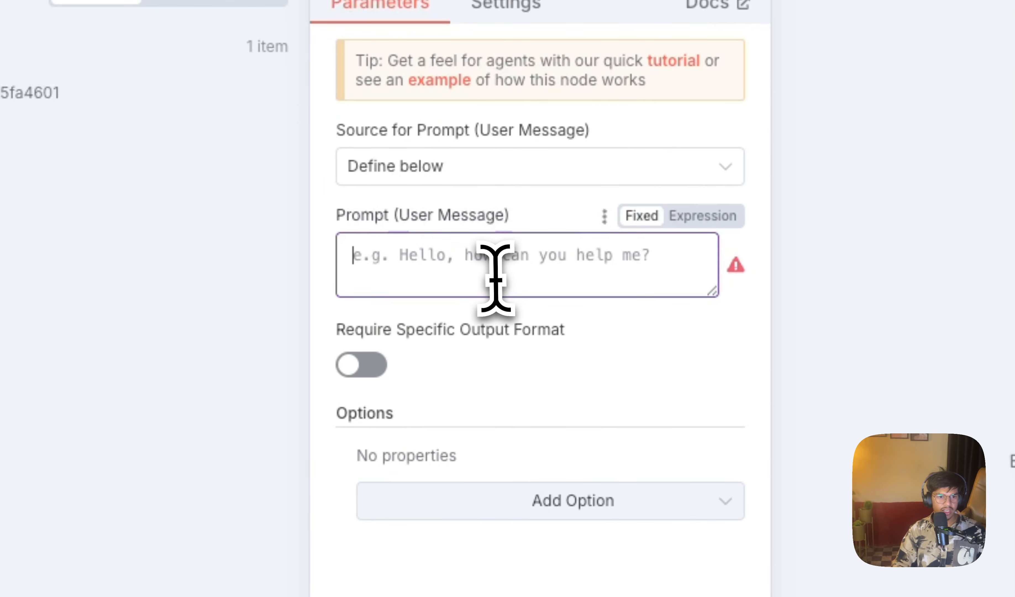
key(ctrl+v)
click(733, 374)
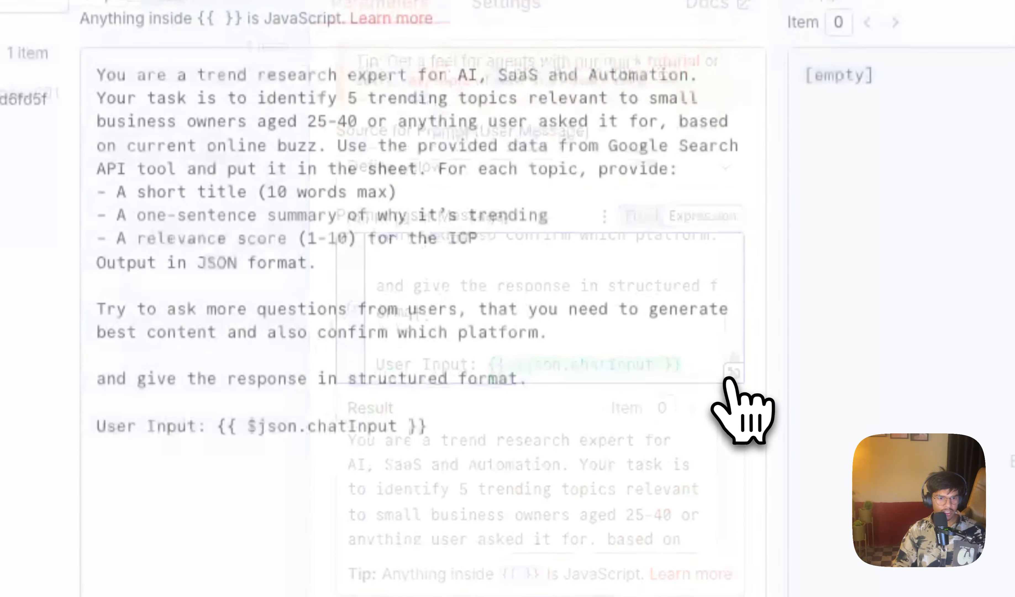
Step: Replace the expression after "User Input:" with the chat trigger's chatInput field, check its result and close the expanded editor
drag(475, 321, 652, 321)
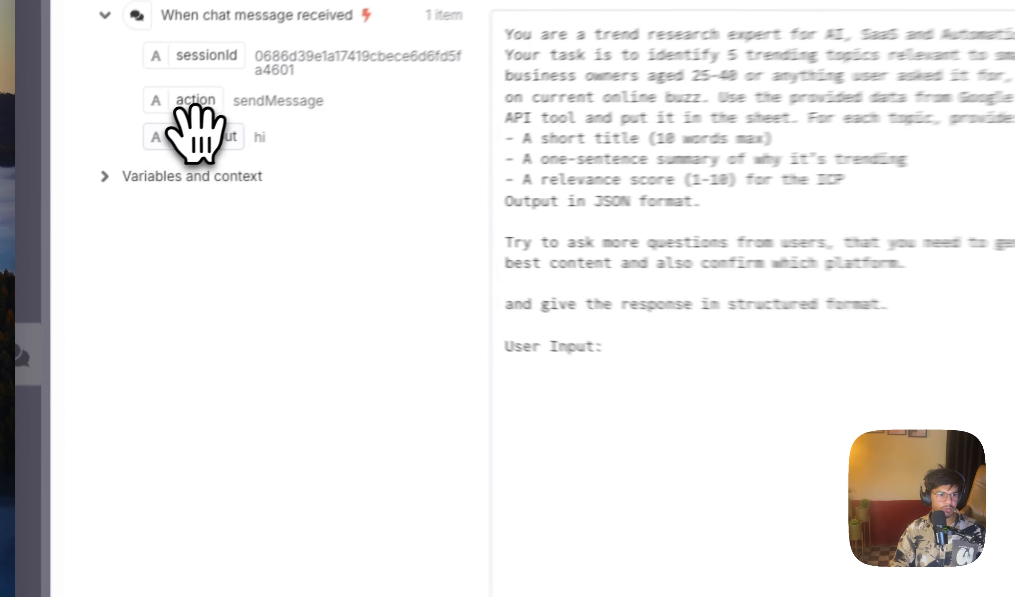
drag(123, 172, 360, 291)
drag(705, 360, 699, 363)
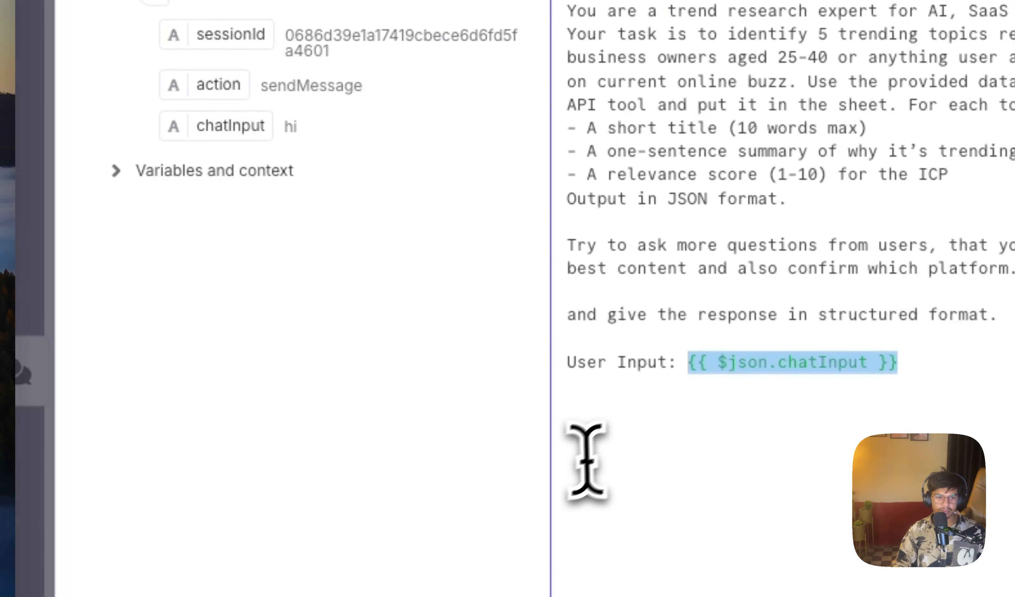
mouse_move(751, 340)
mouse_down()
mouse_move(739, 337)
mouse_move(756, 338)
mouse_up()
click(767, 345)
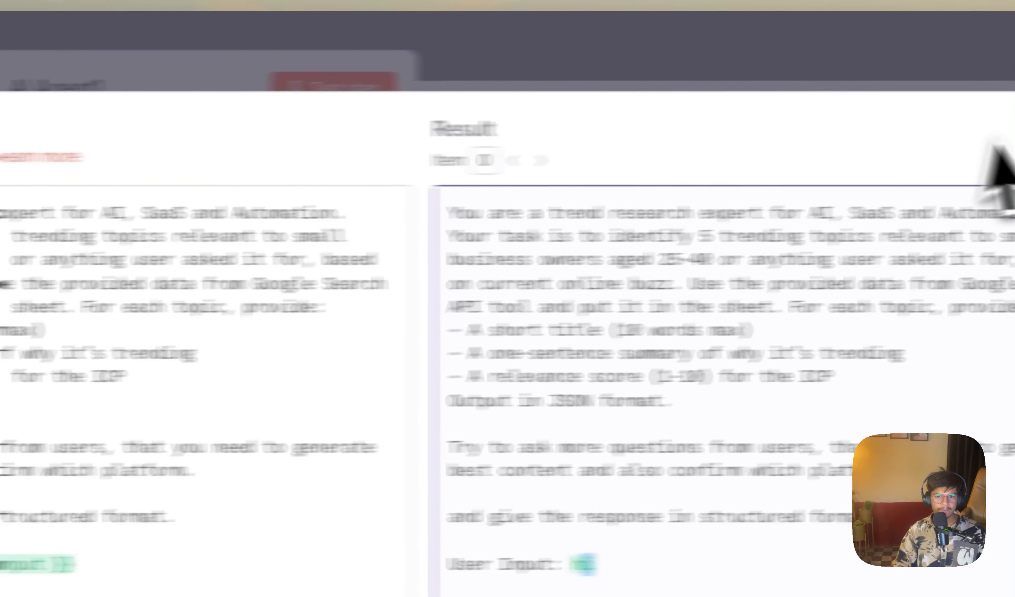
click(956, 134)
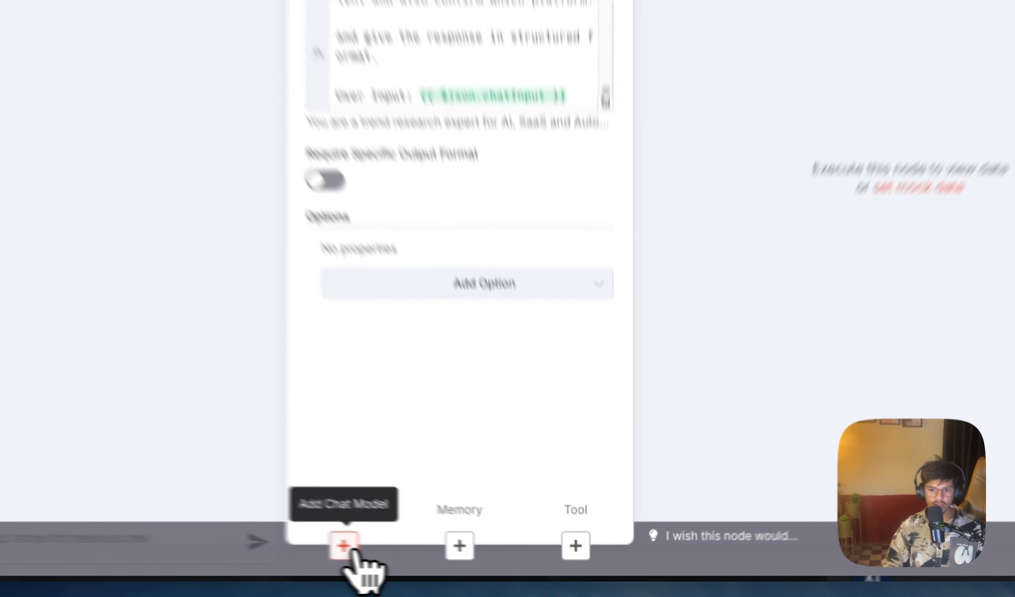
Step: Browse the language models for AI Agent1 and add OpenRouter Chat Model as its chat model
click(435, 558)
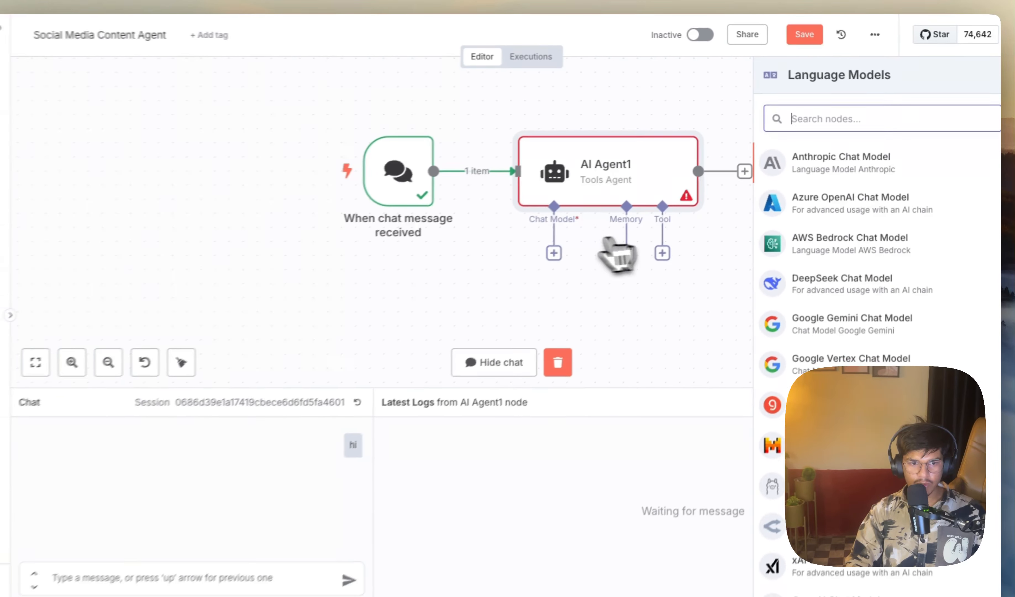
scroll(875, 317, down, 1)
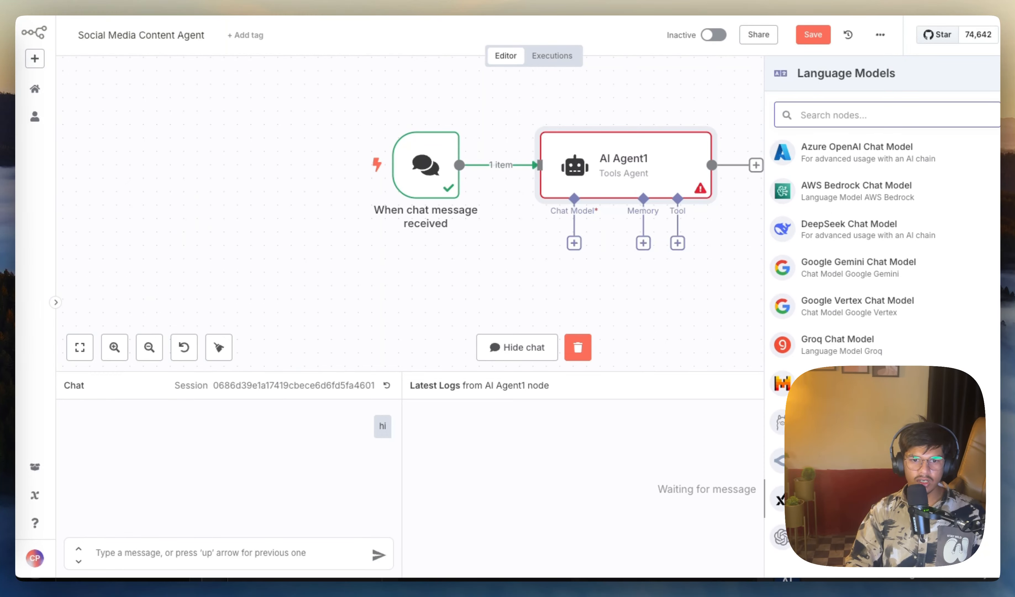
scroll(875, 317, up, 1)
scroll(875, 318, down, 1)
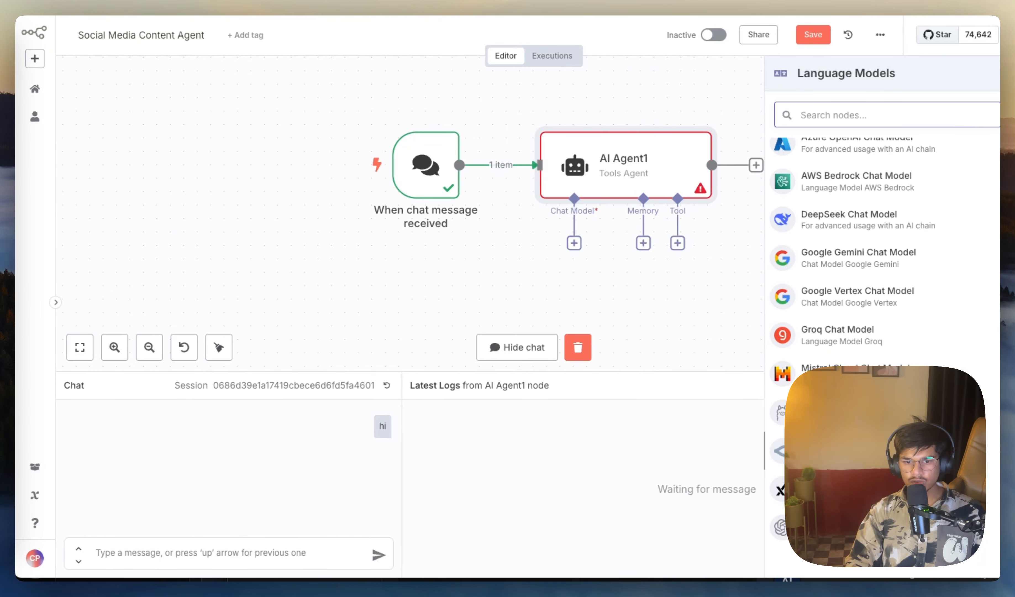
scroll(875, 317, up, 1)
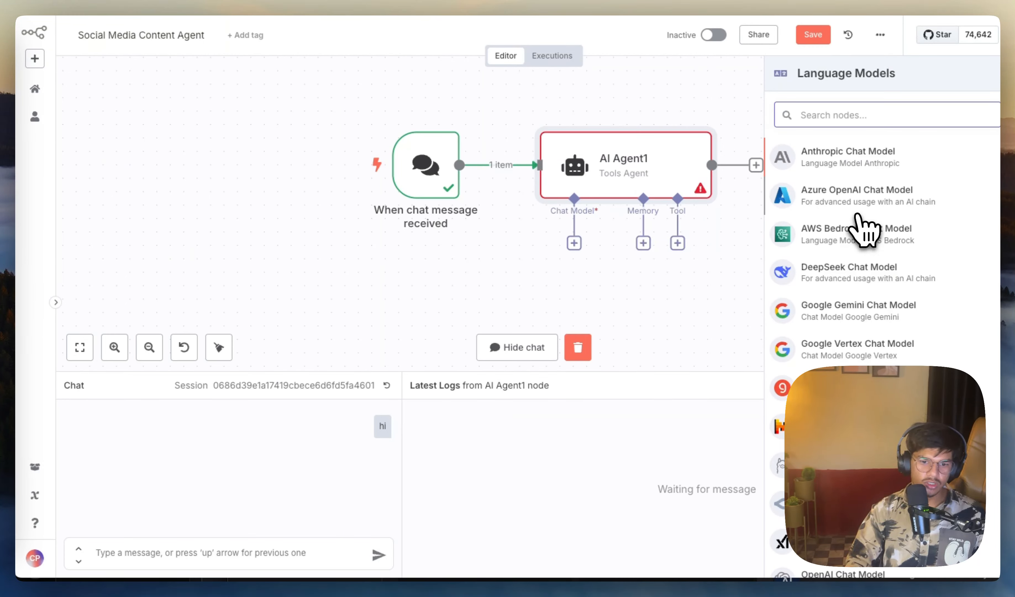
text(open)
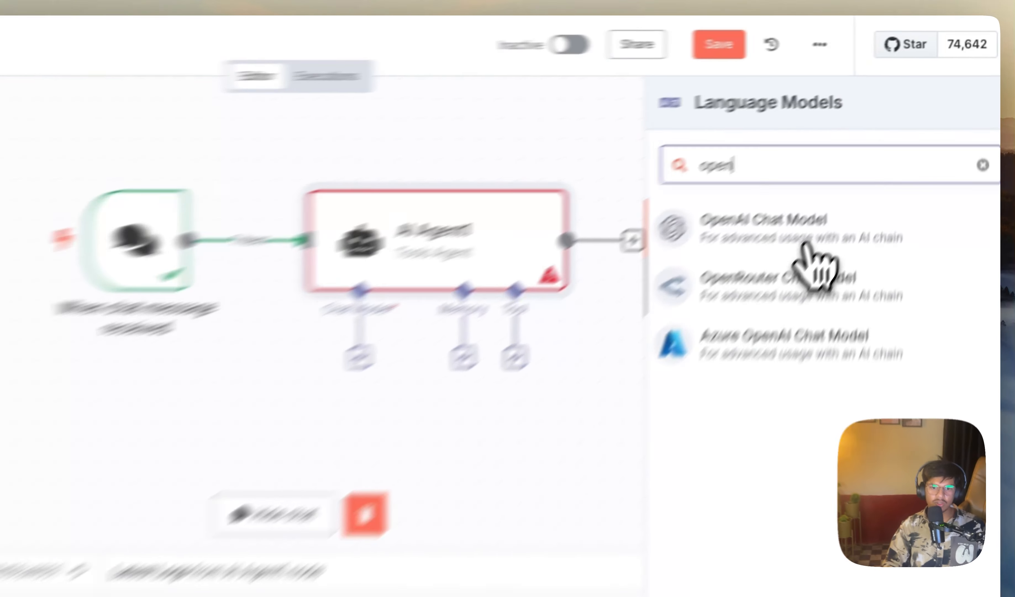
click(861, 158)
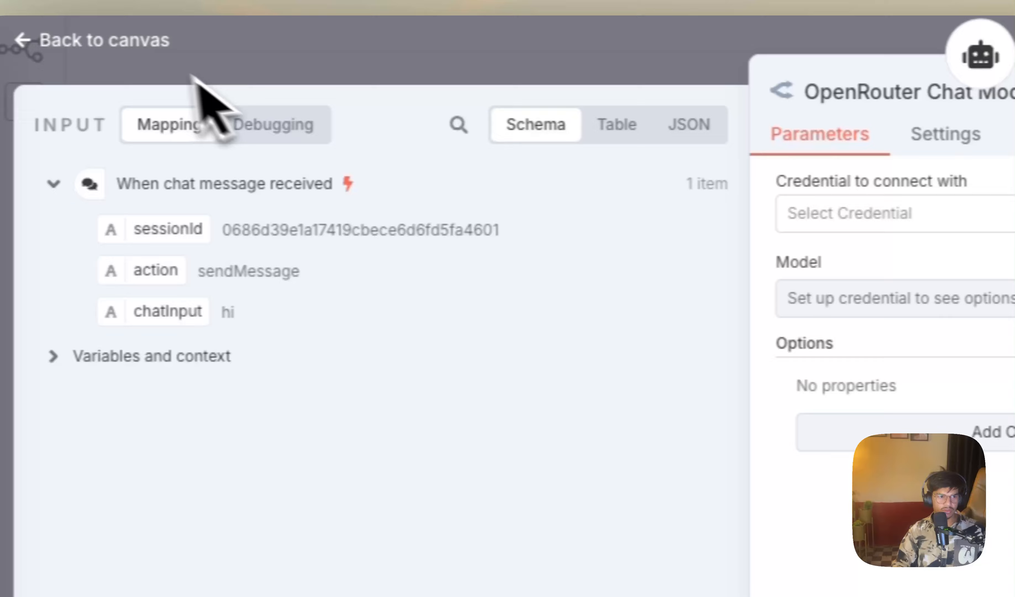
Step: Remove the OpenRouter Chat Model and attach OpenAI Chat Model to AI Agent1 as its chat model instead
click(193, 76)
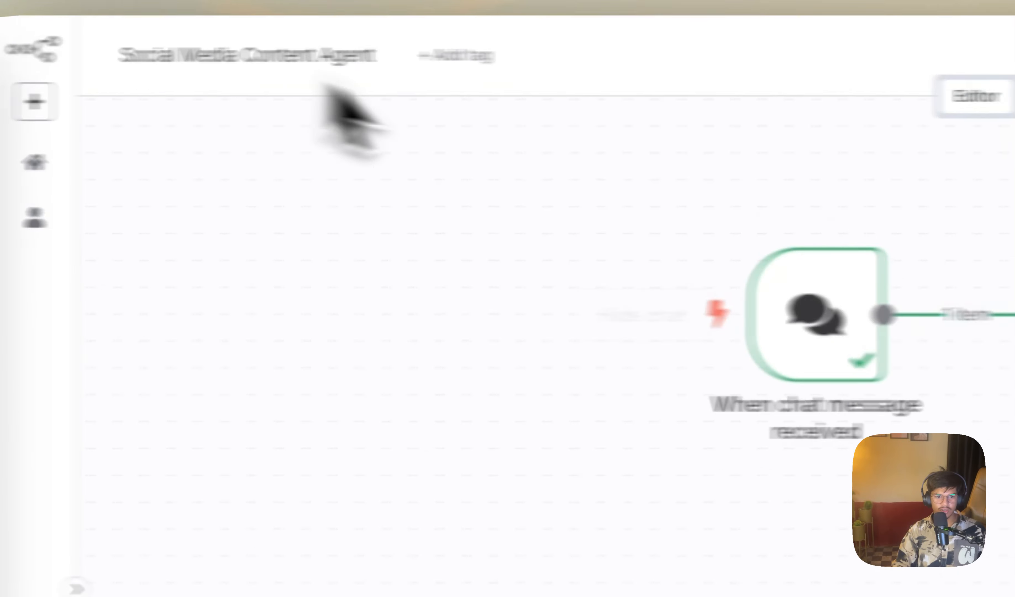
click(273, 334)
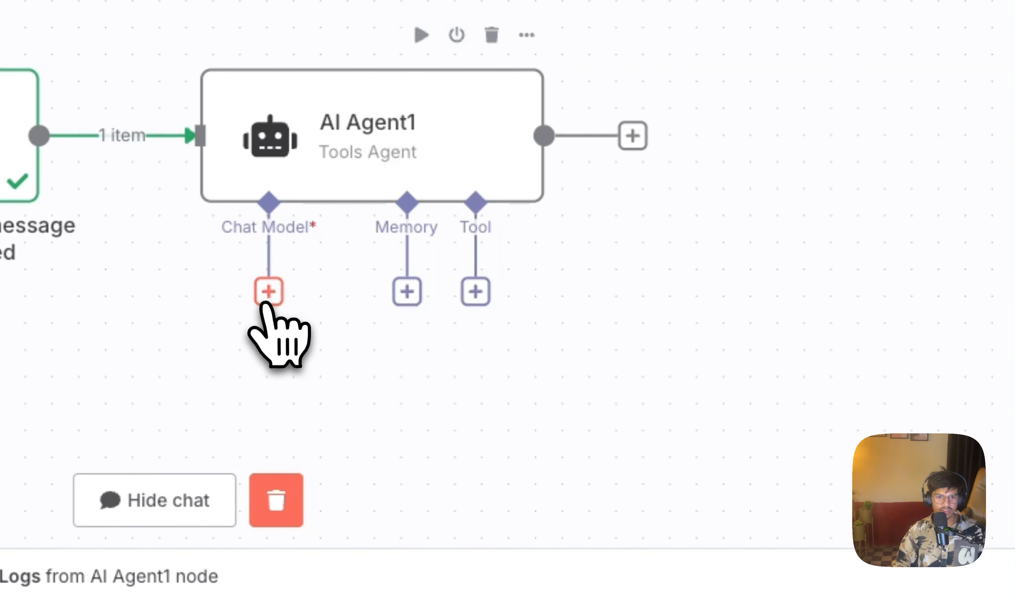
click(270, 292)
text(ope)
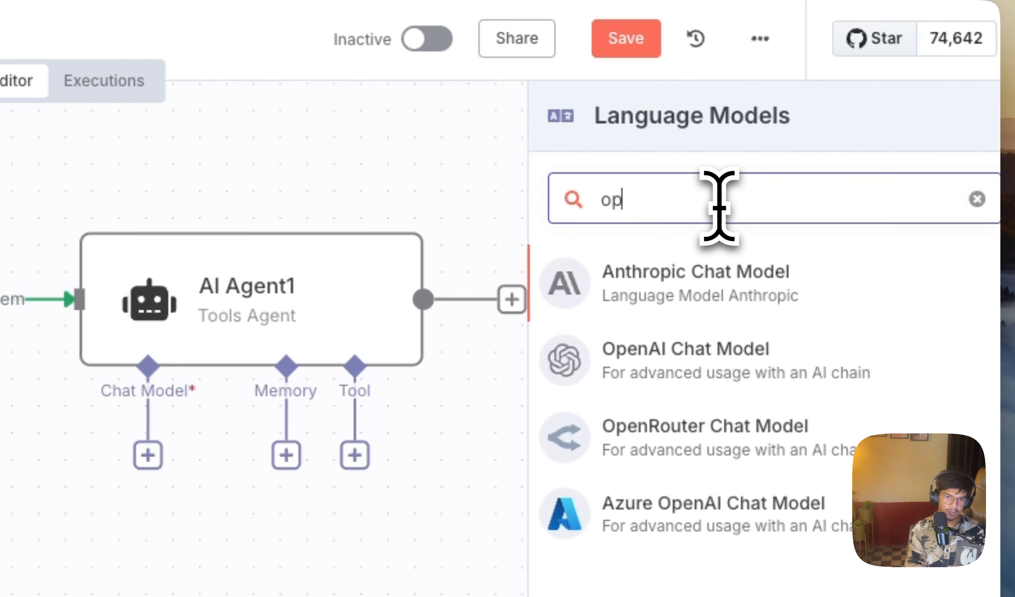
click(697, 249)
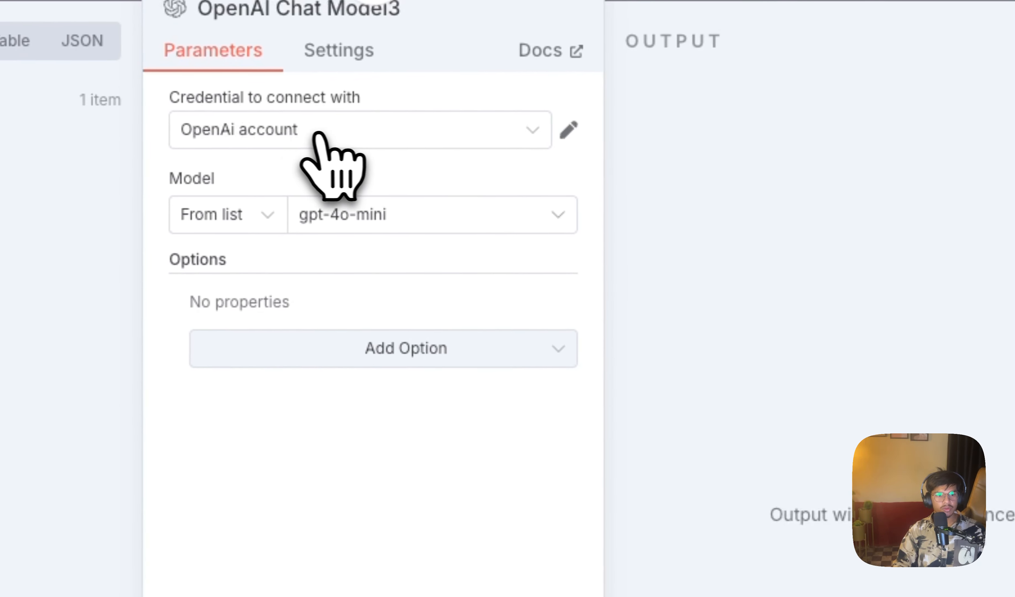
Step: Check the OpenAI credential choices, start a new credential and look at its API Key and Organization ID fields
click(293, 130)
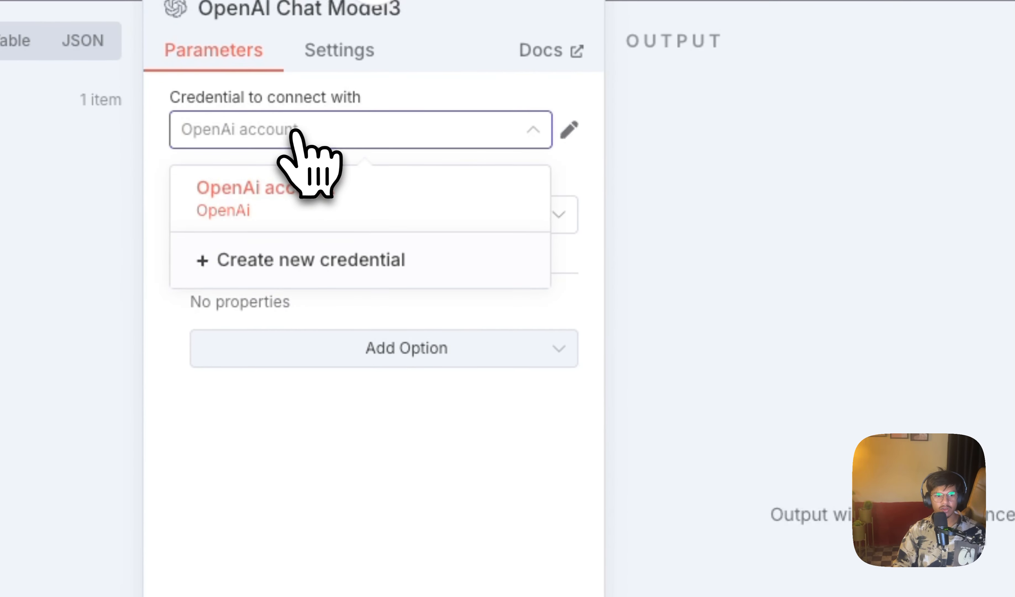
click(349, 433)
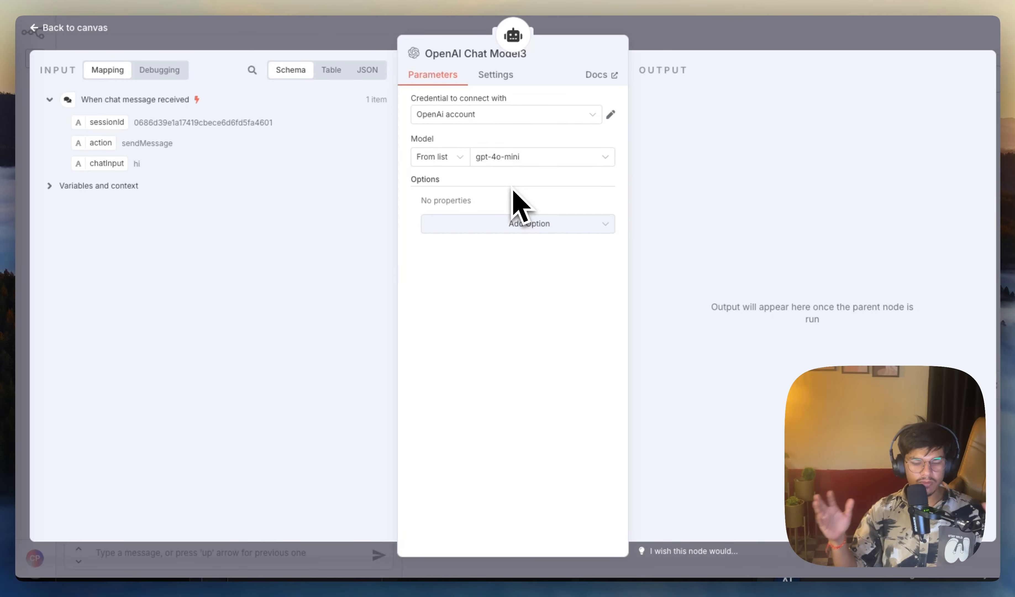
click(574, 115)
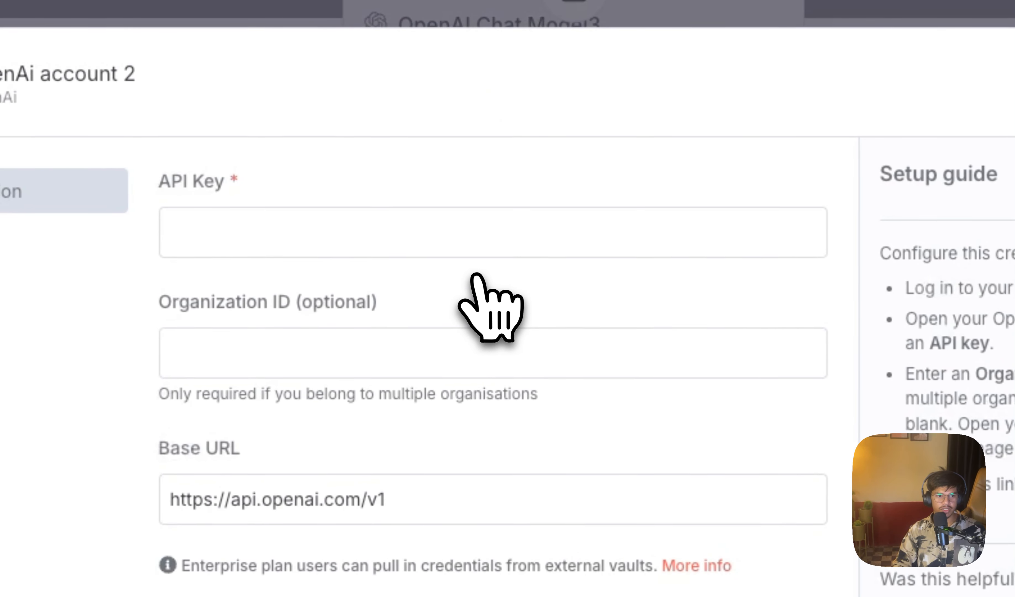
click(268, 232)
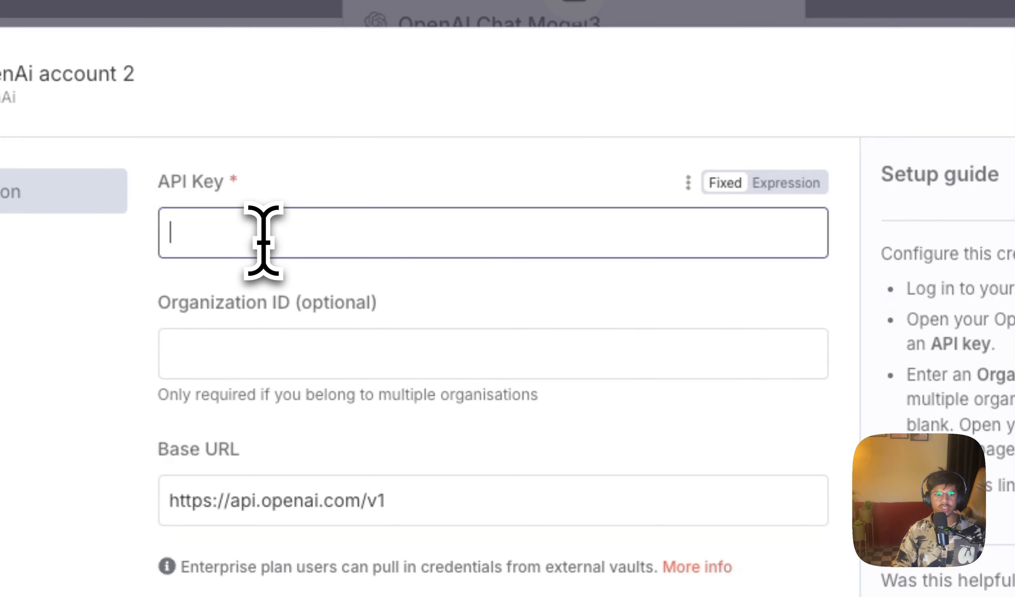
click(285, 342)
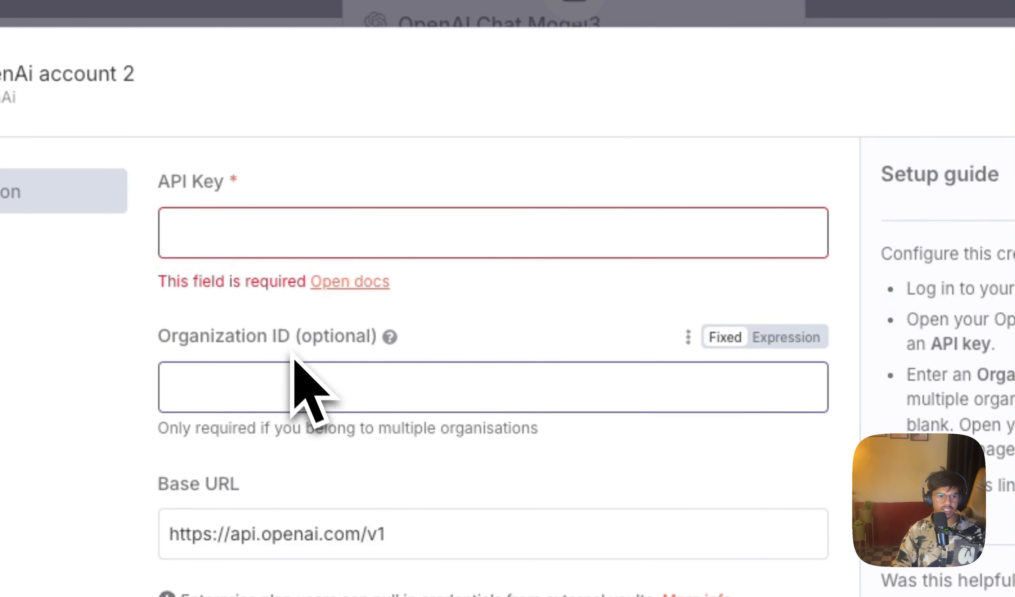
drag(307, 347, 368, 343)
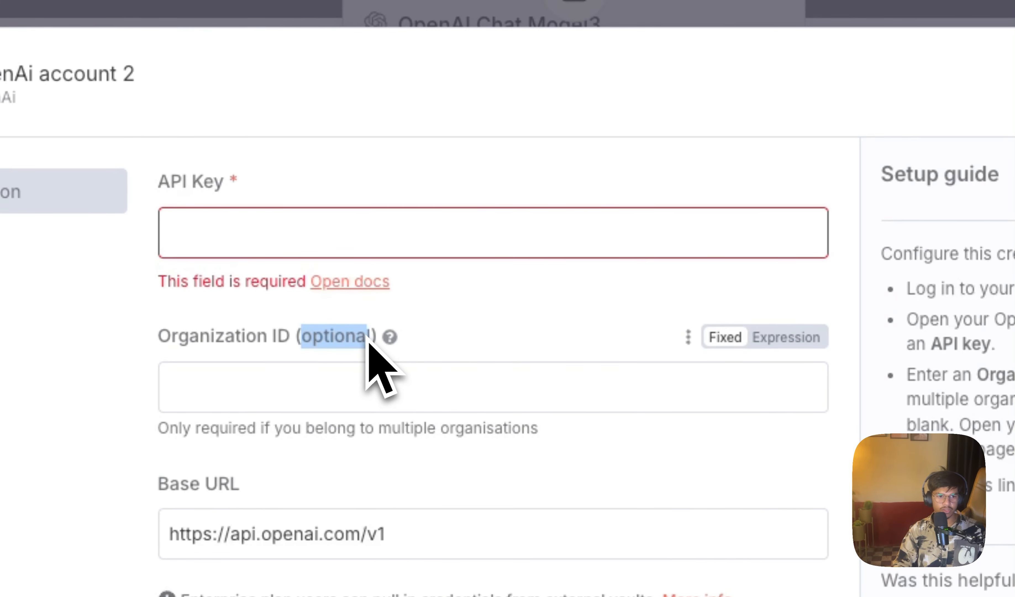
Step: Read the setup guide's account login and API key instructions, then leave the new credential form and return to the canvas
click(470, 309)
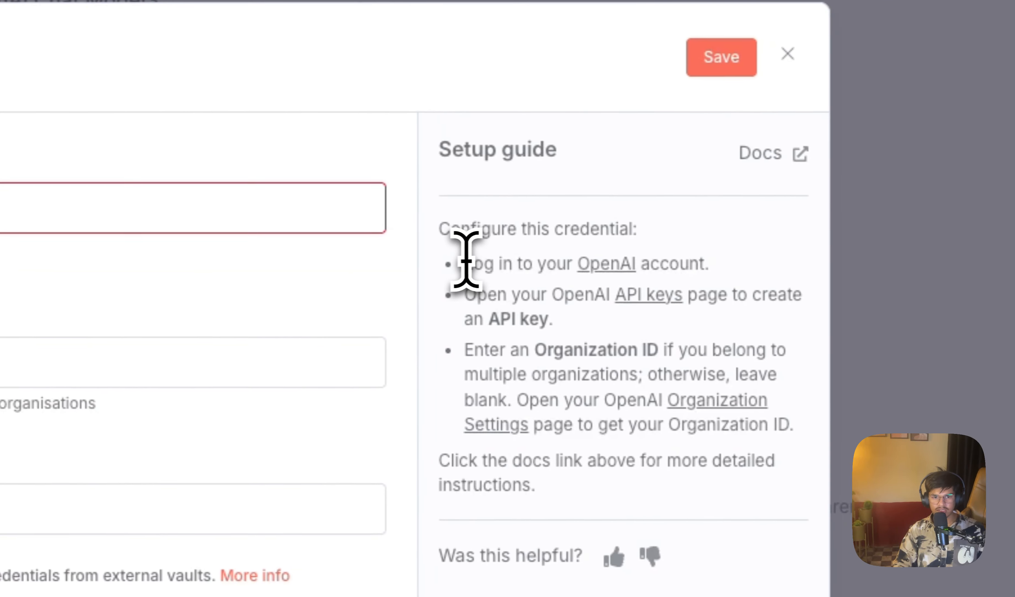
drag(461, 262, 709, 275)
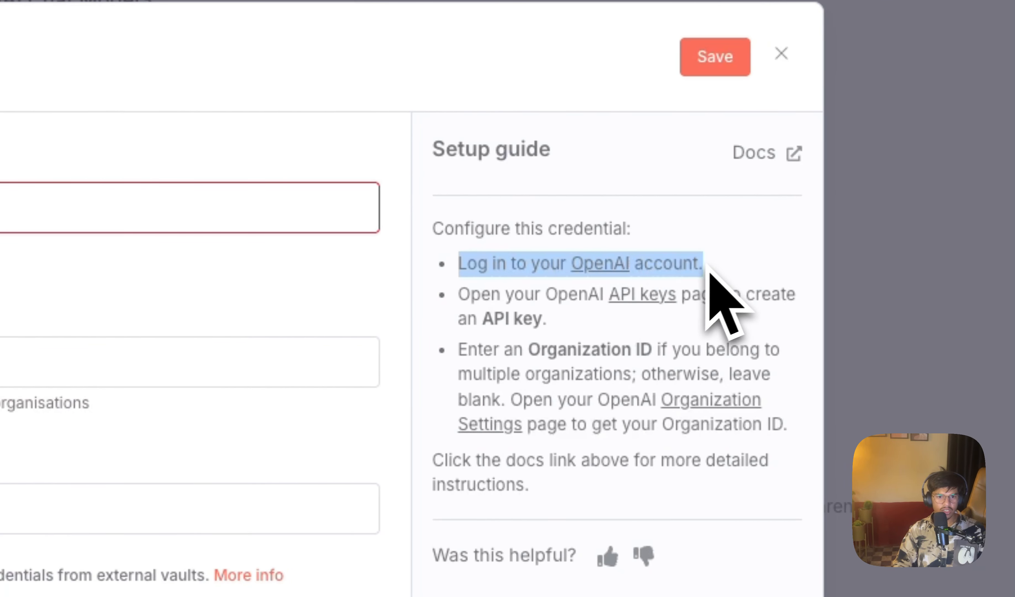
drag(535, 294, 560, 318)
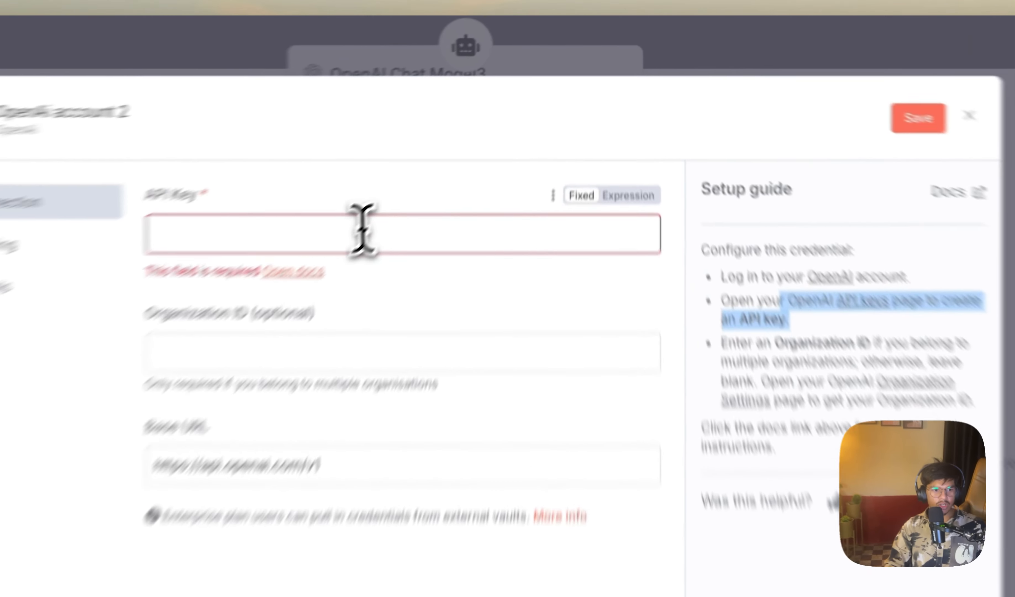
click(435, 157)
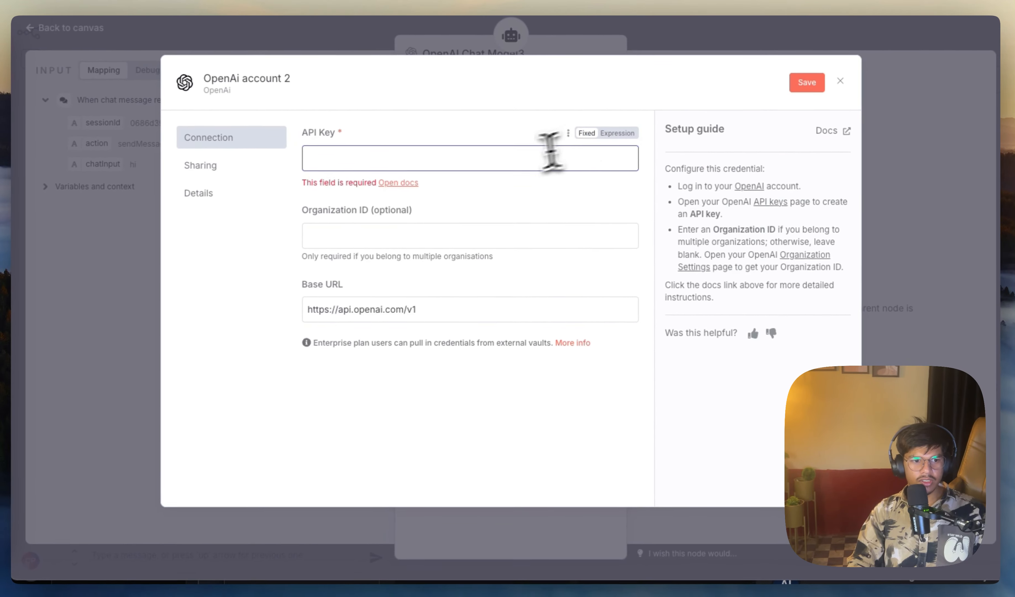
click(805, 83)
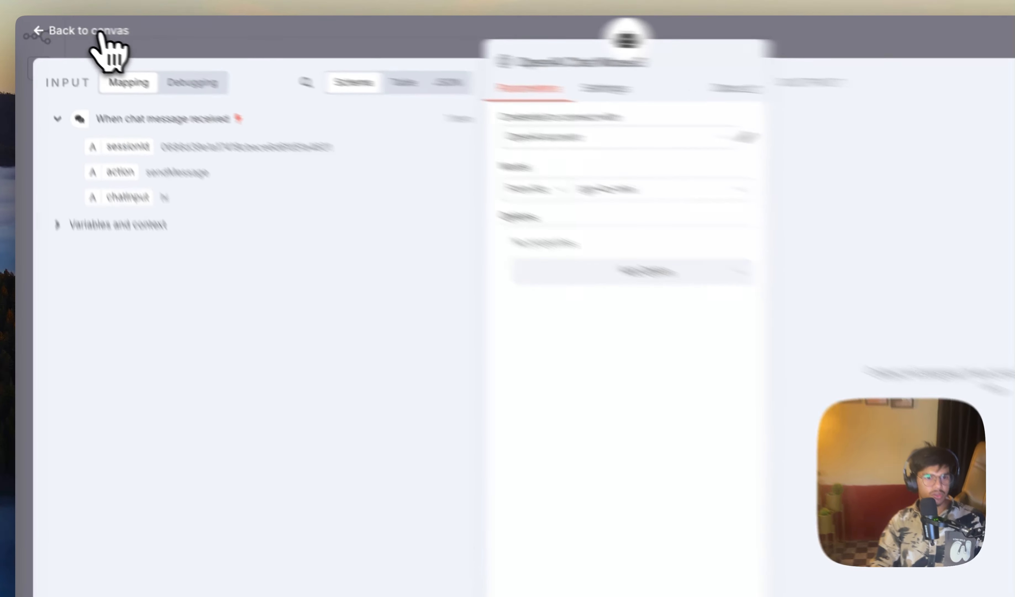
click(100, 36)
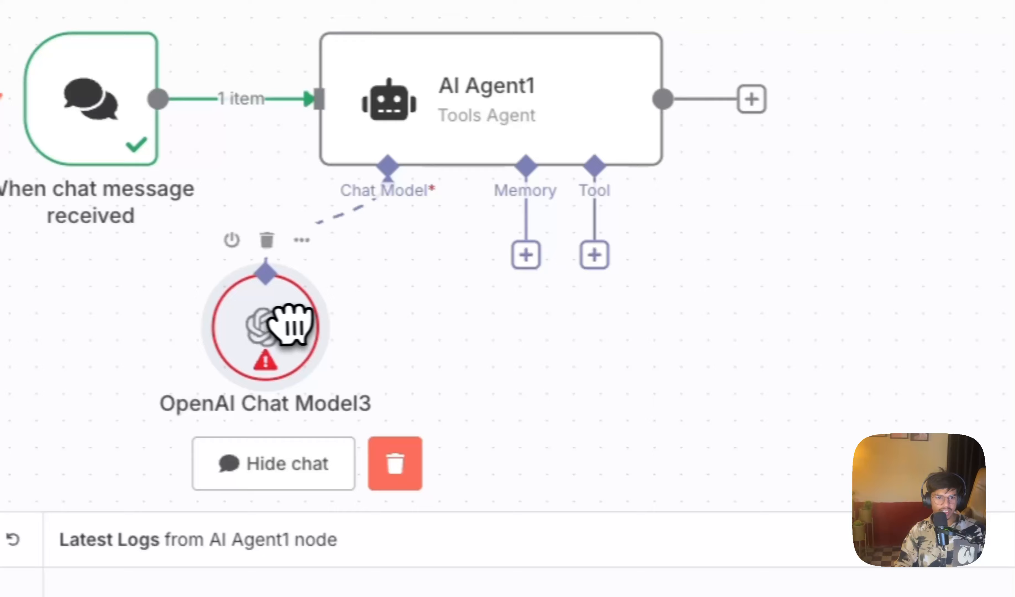
Step: Attach Simple Memory to AI Agent1 as its memory, keeping the connected chat trigger's session ID and a context window of 5
click(527, 256)
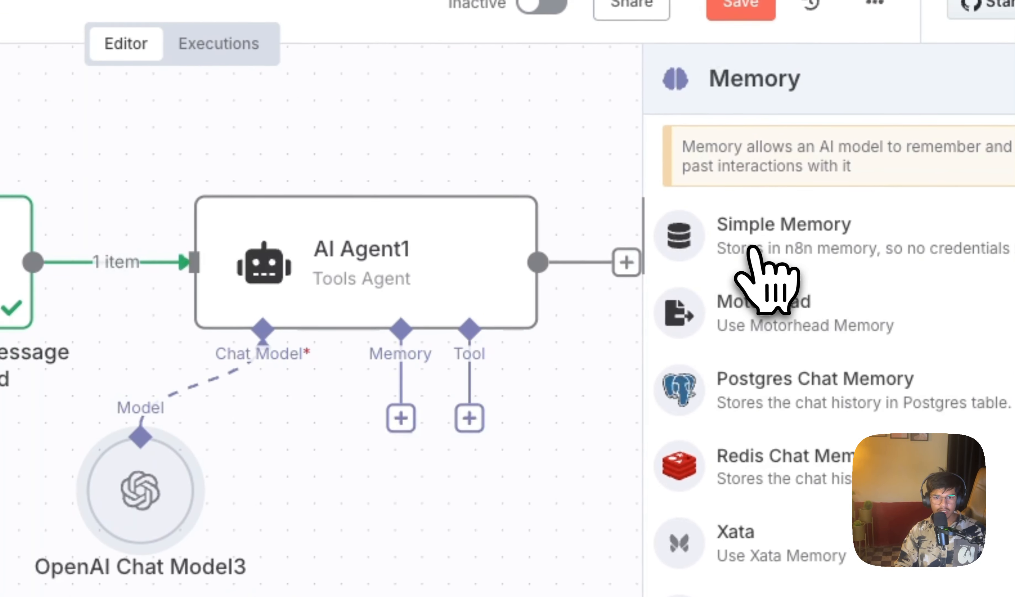
click(753, 248)
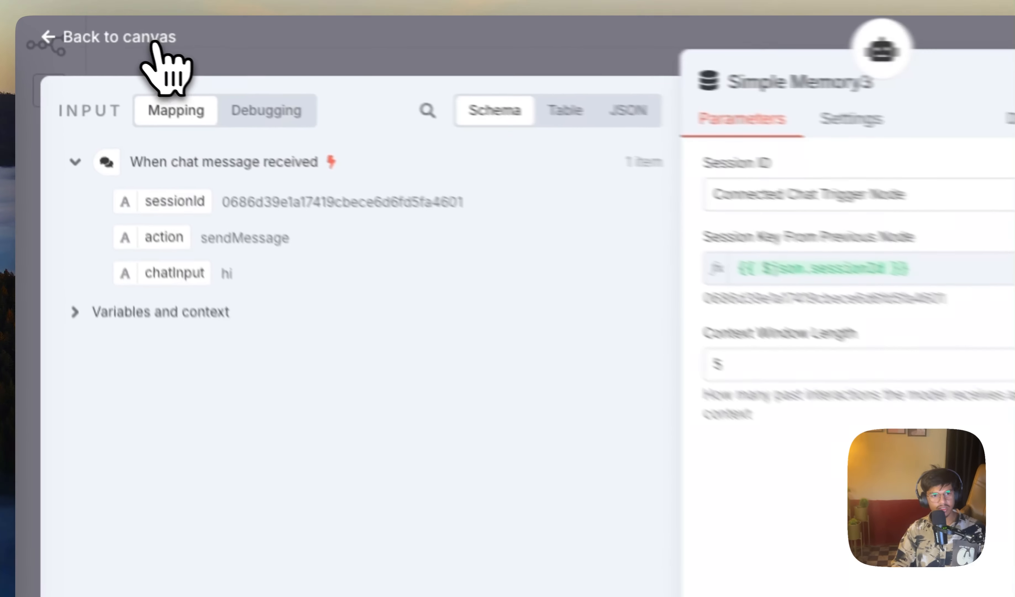
click(95, 33)
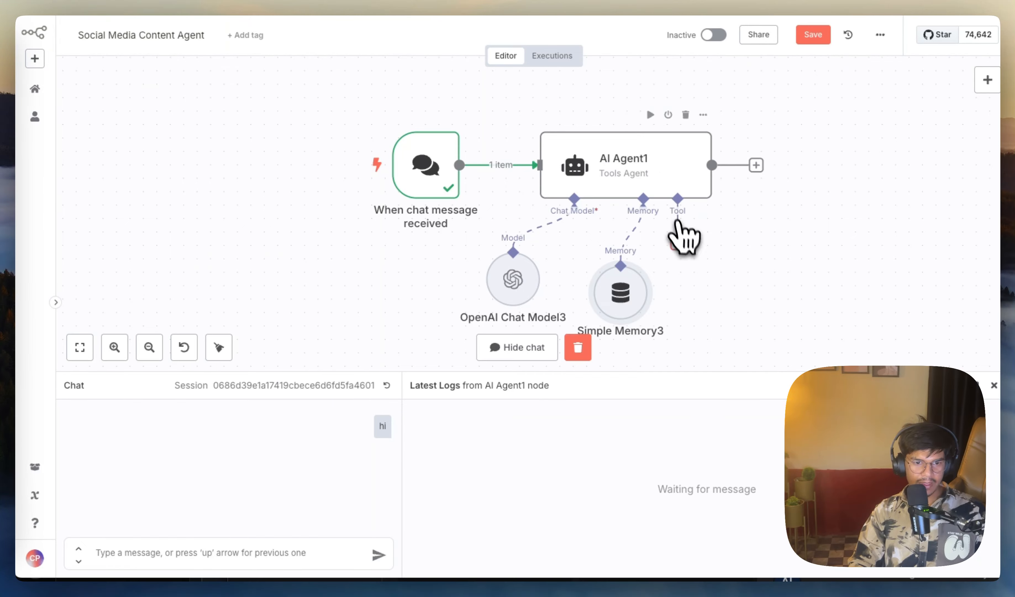
Step: Search AI Agent1's tools for "shee" and attach Google Sheets Tool
click(674, 245)
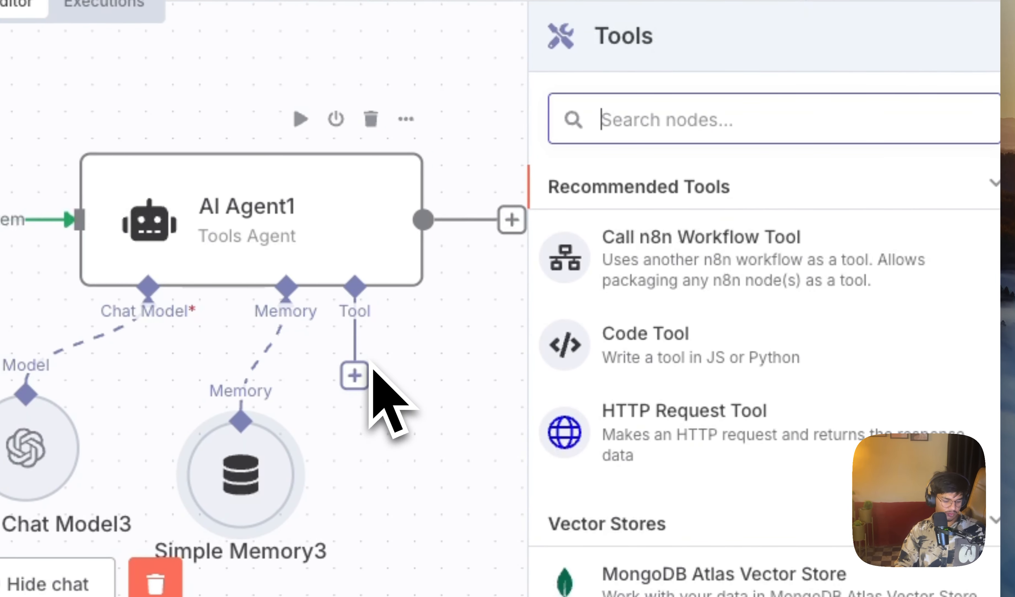
text(shee)
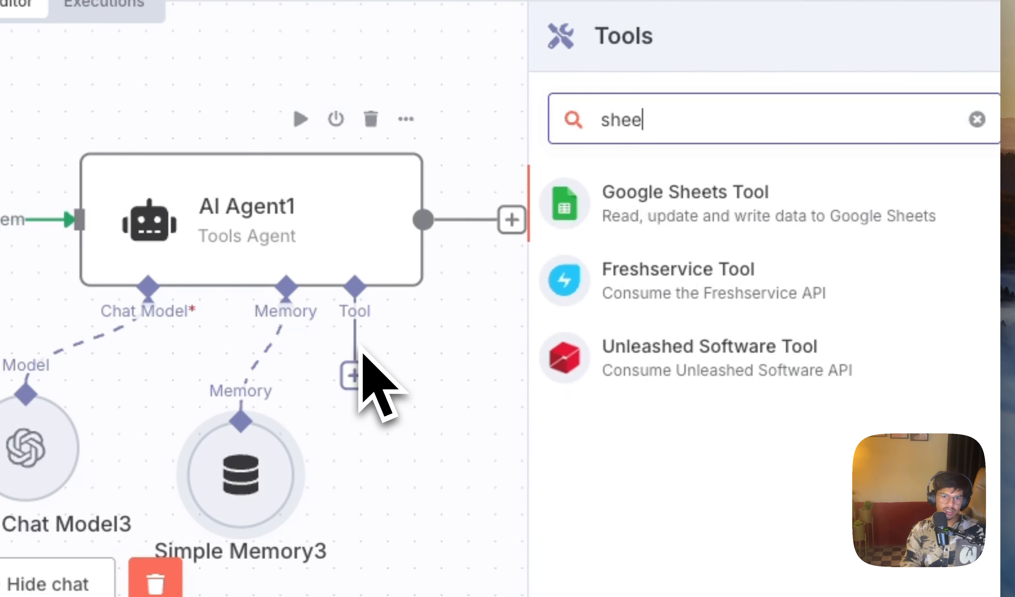
click(865, 226)
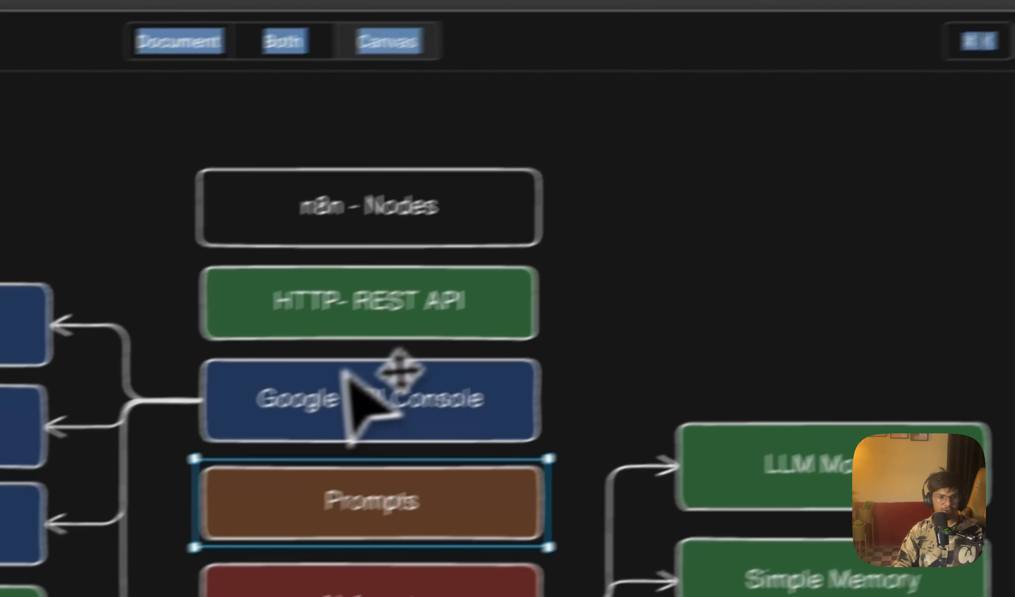
click(347, 374)
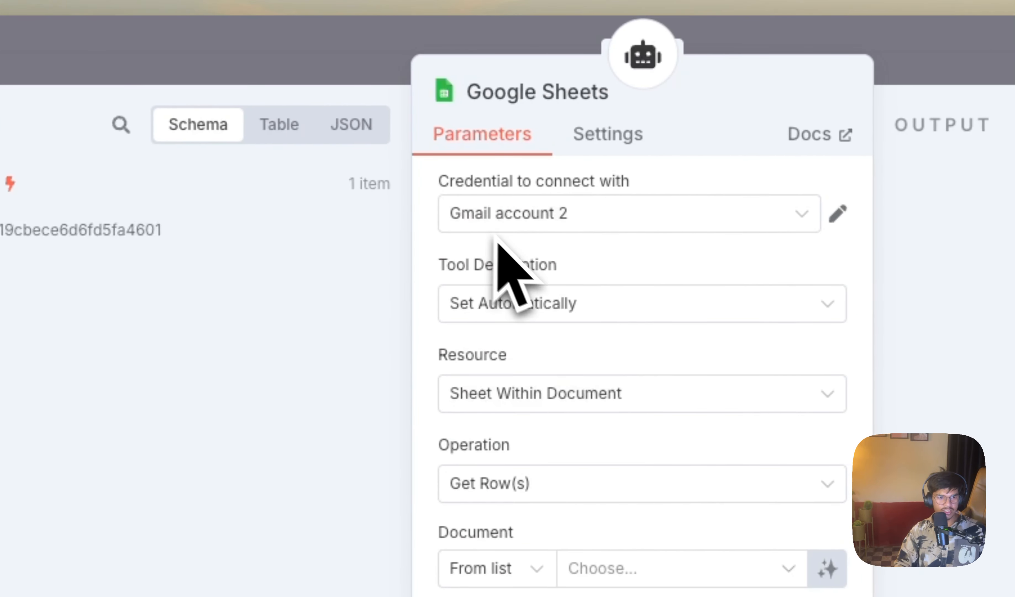
Step: Start a new Google Sheets credential, compare Service Account with OAuth2, keep OAuth2 and look at the Client ID and Client Secret fields
click(528, 208)
click(519, 342)
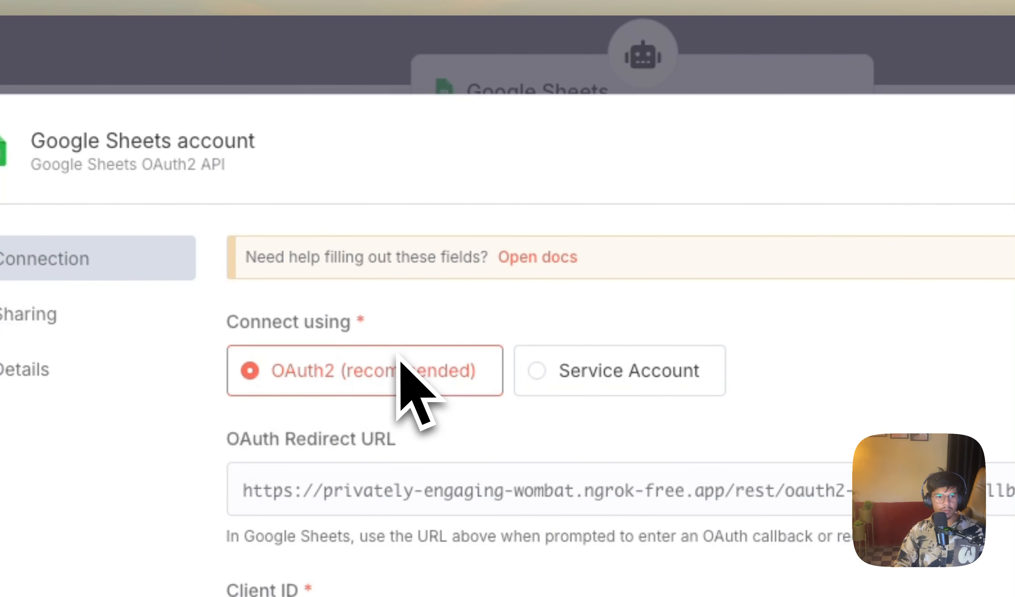
click(551, 371)
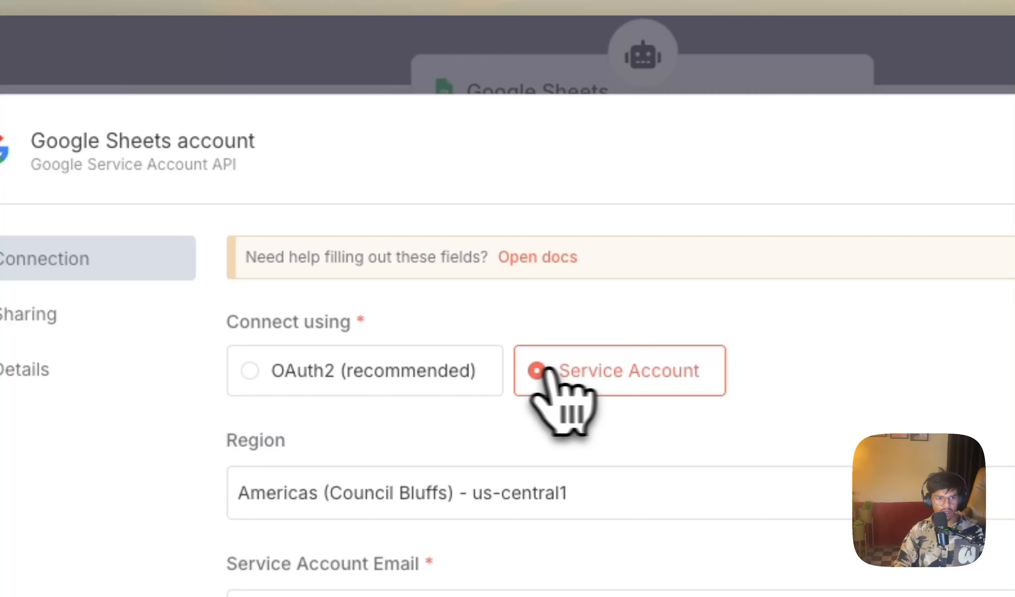
click(374, 371)
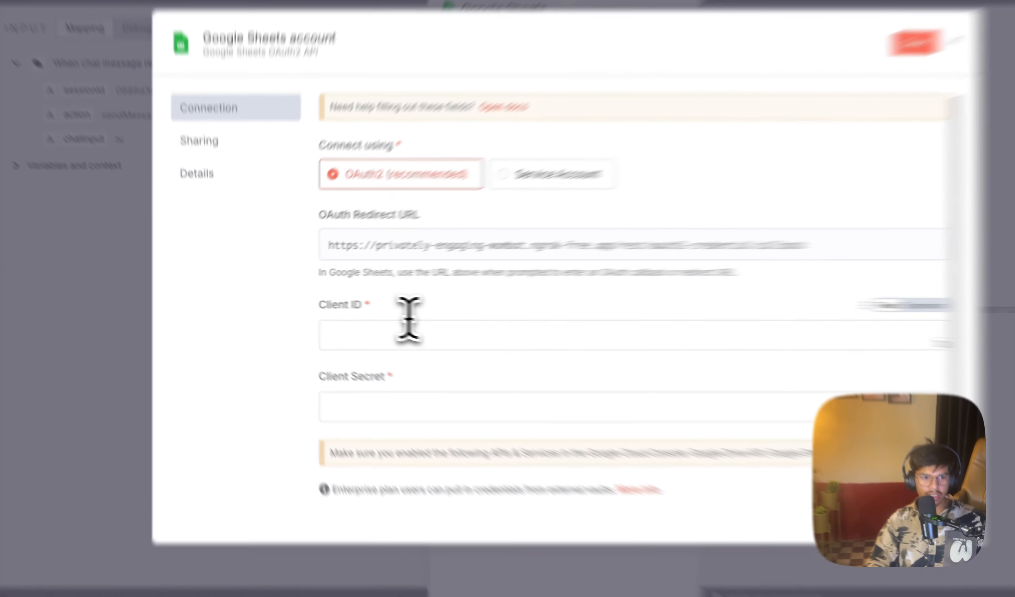
click(365, 325)
click(337, 379)
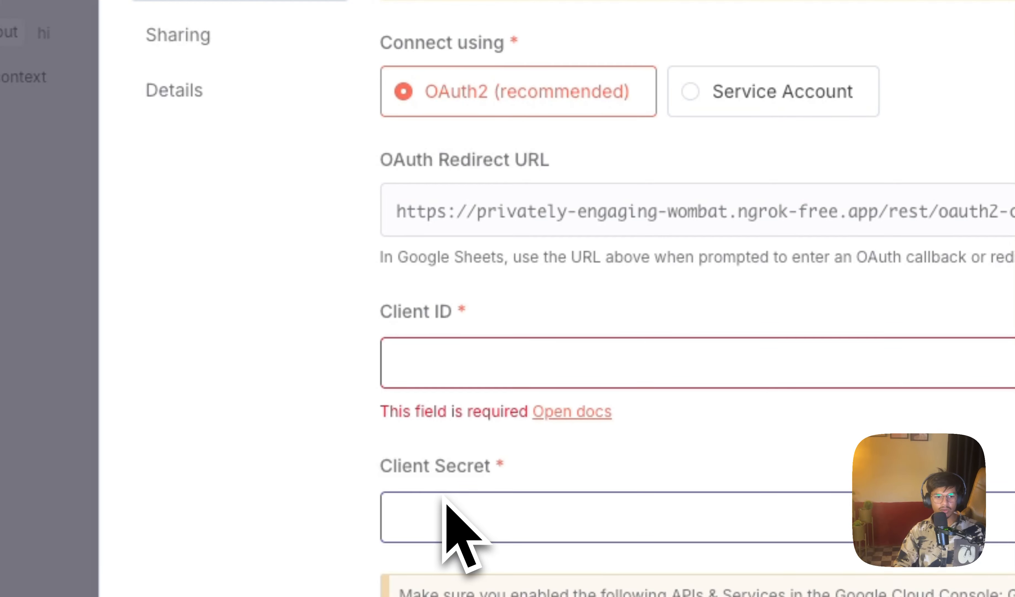
Step: Open the Google OAuth2 single service documentation and find its section on creating a Google Cloud Console project
click(579, 411)
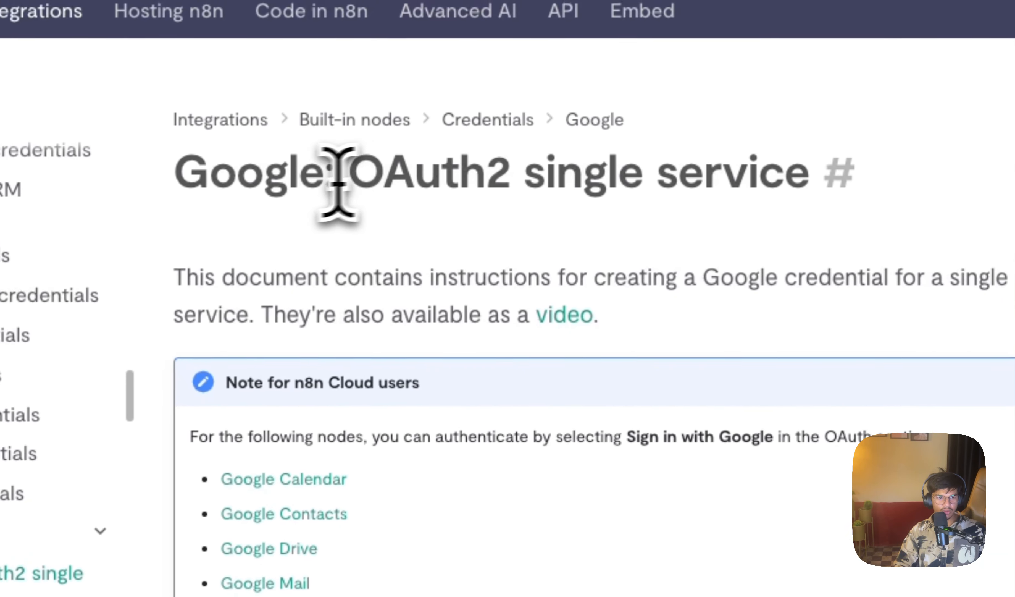
drag(295, 176, 578, 238)
scroll(750, 404, down, 10)
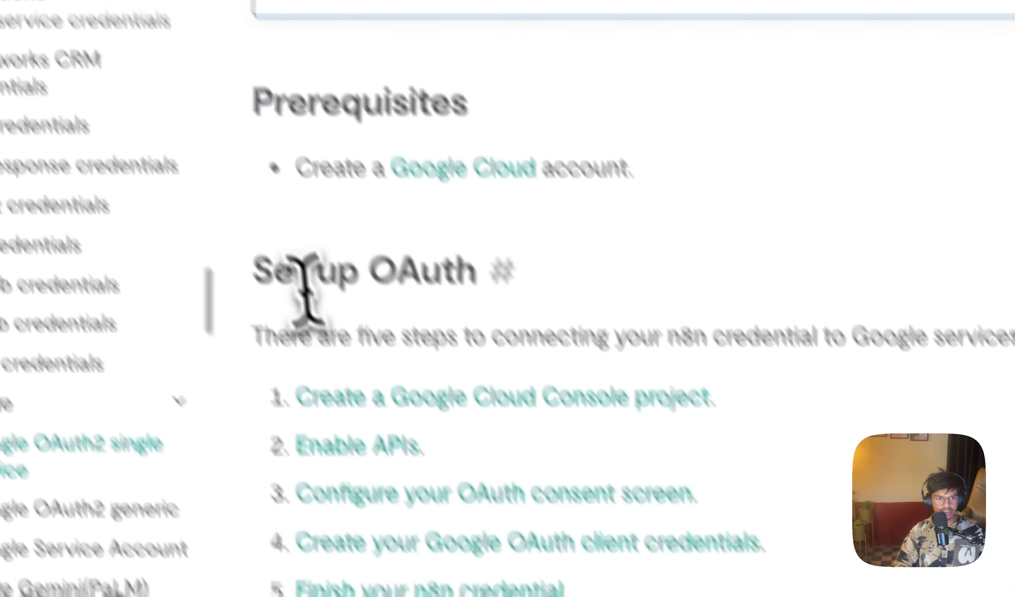
drag(138, 121, 343, 122)
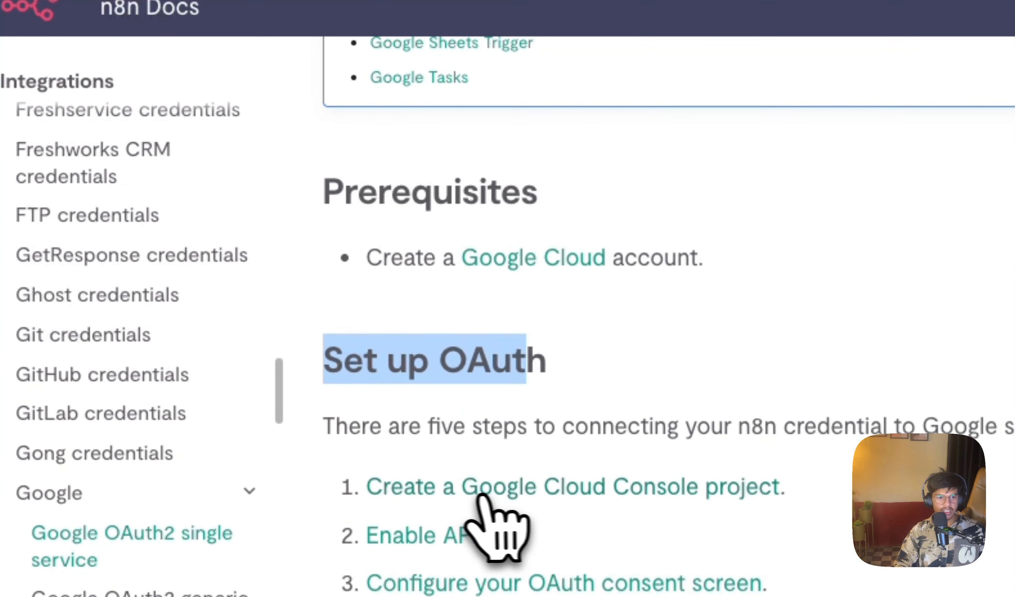
click(552, 488)
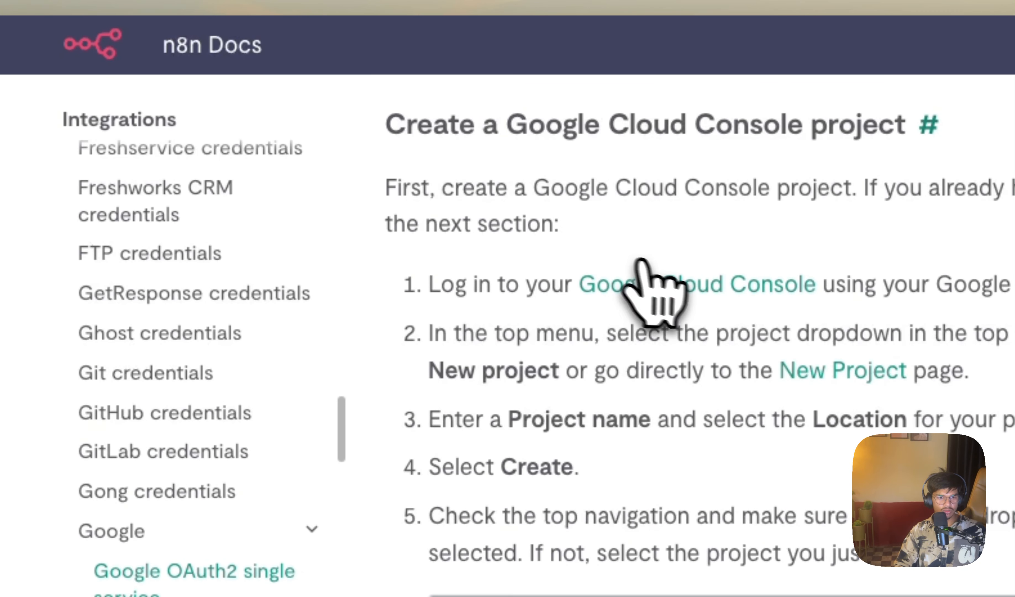
Step: Open Google Cloud Console from the documentation, look over its free trial credits, and return to the project creation instructions
click(686, 283)
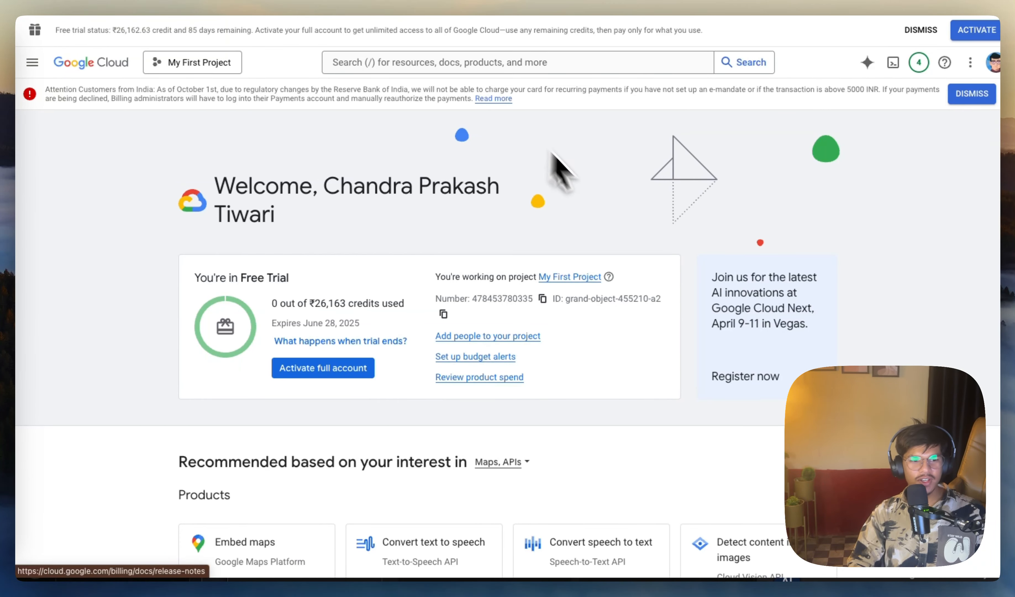
scroll(435, 236, down, 3)
drag(195, 182, 304, 196)
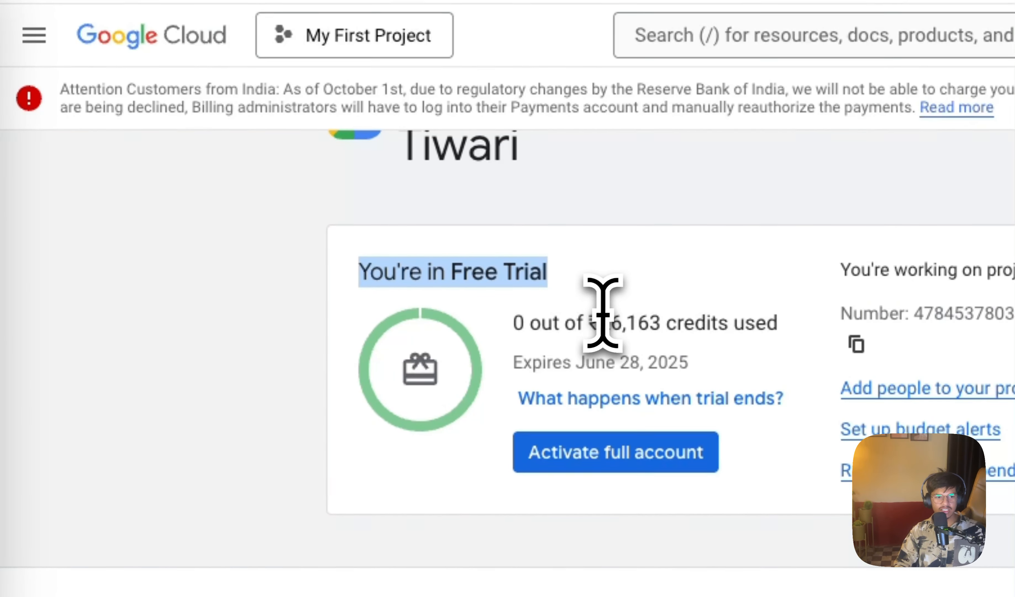
drag(599, 323, 653, 318)
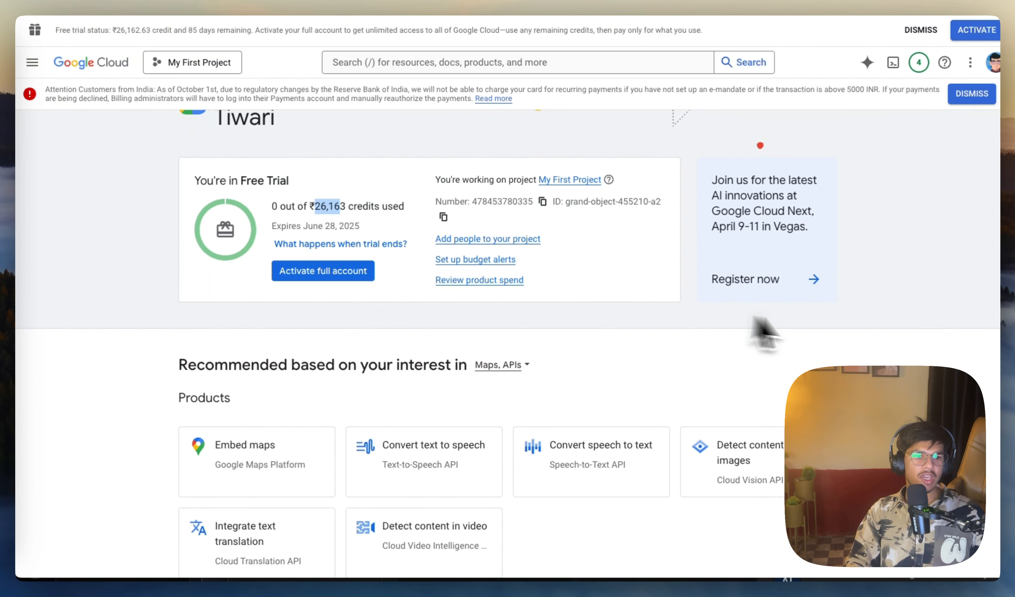
scroll(391, 228, up, 3)
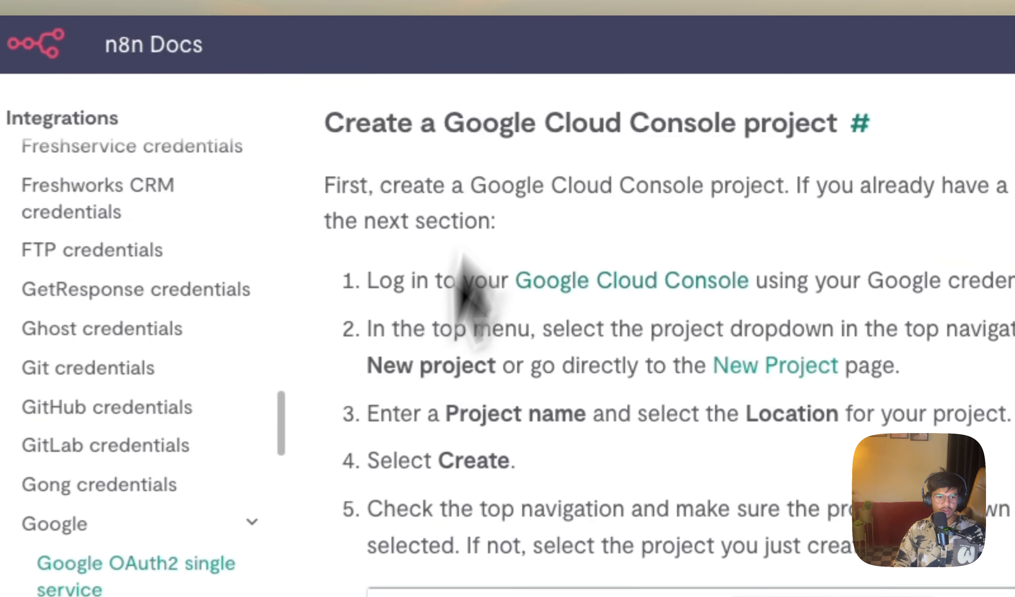
scroll(743, 370, up, 1)
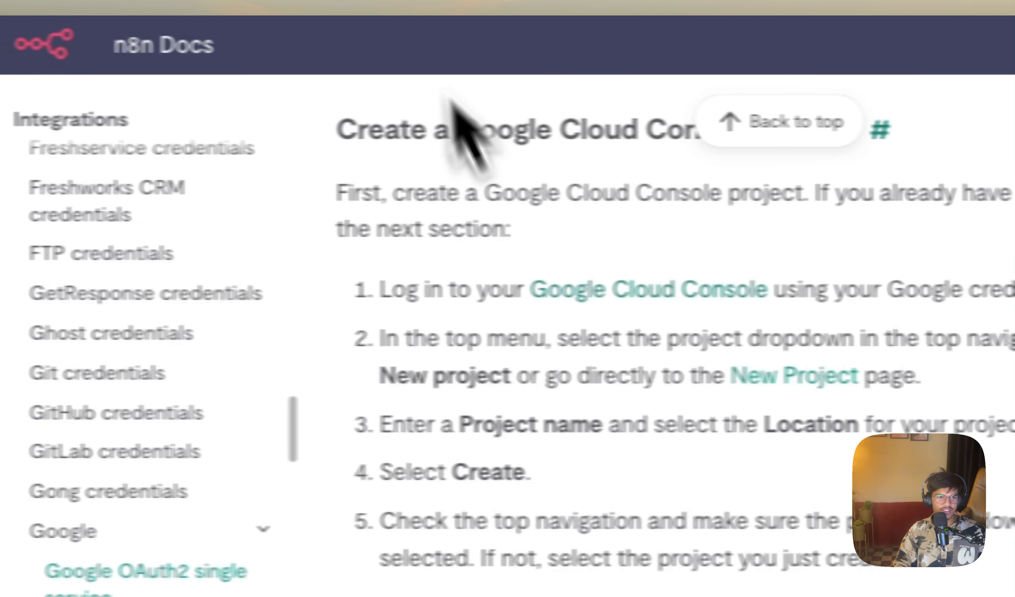
Step: Switch to Google Cloud Console and open the API Library from the project's enabled APIs and services
click(442, 2)
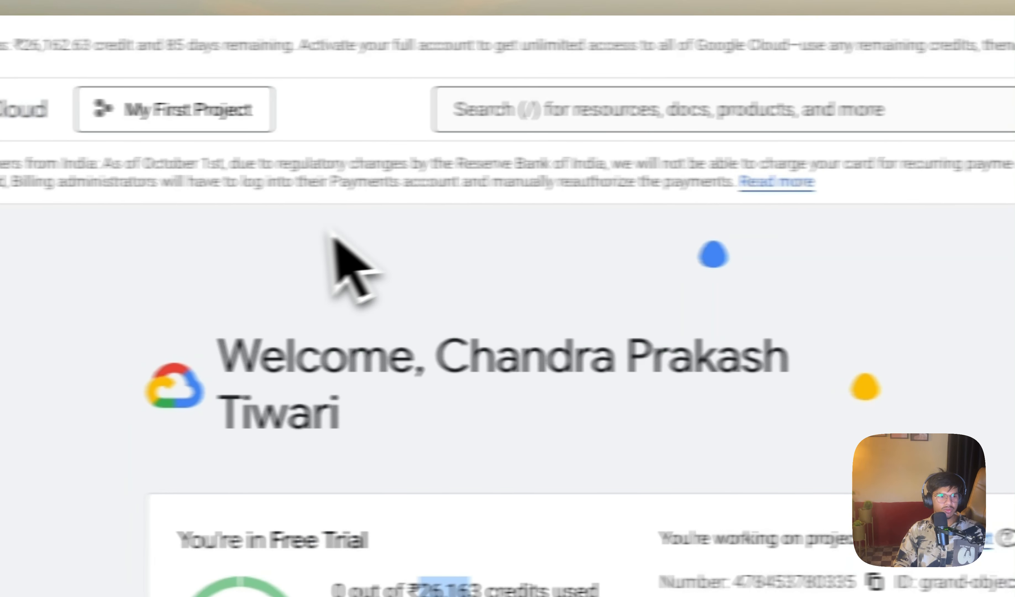
click(48, 107)
mouse_move(52, 123)
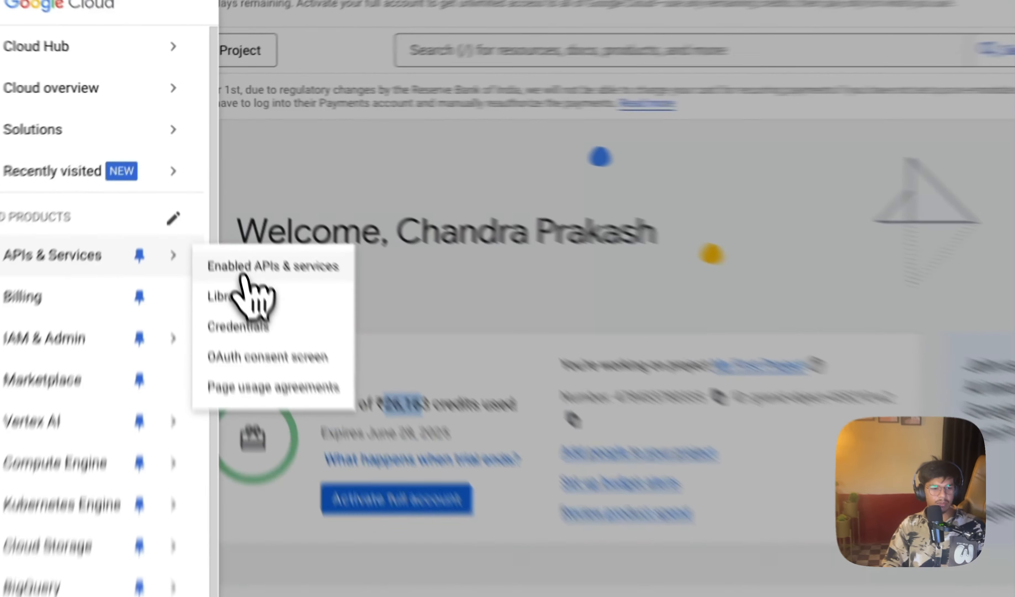
click(220, 213)
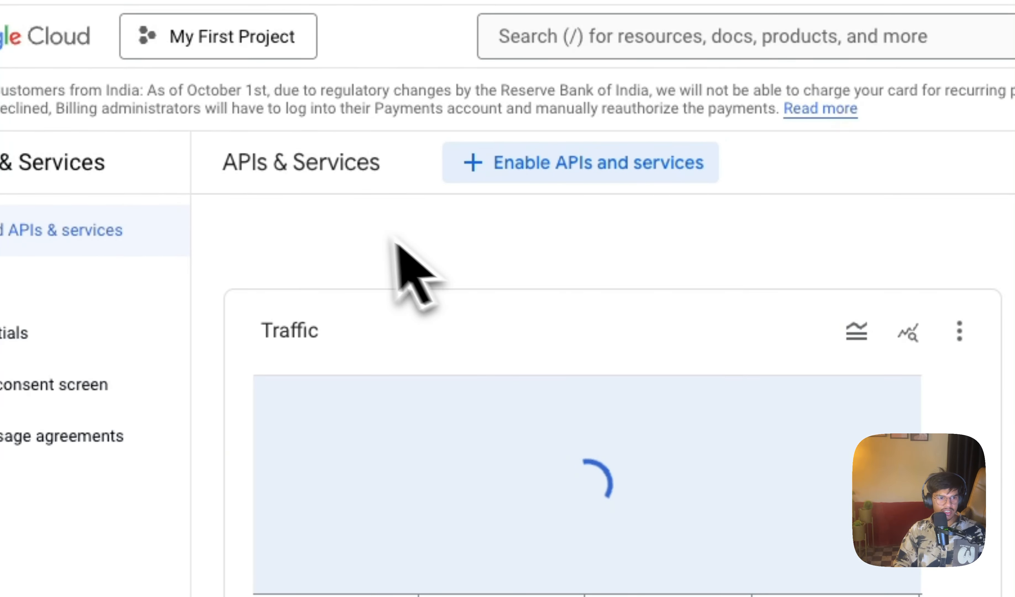
click(549, 172)
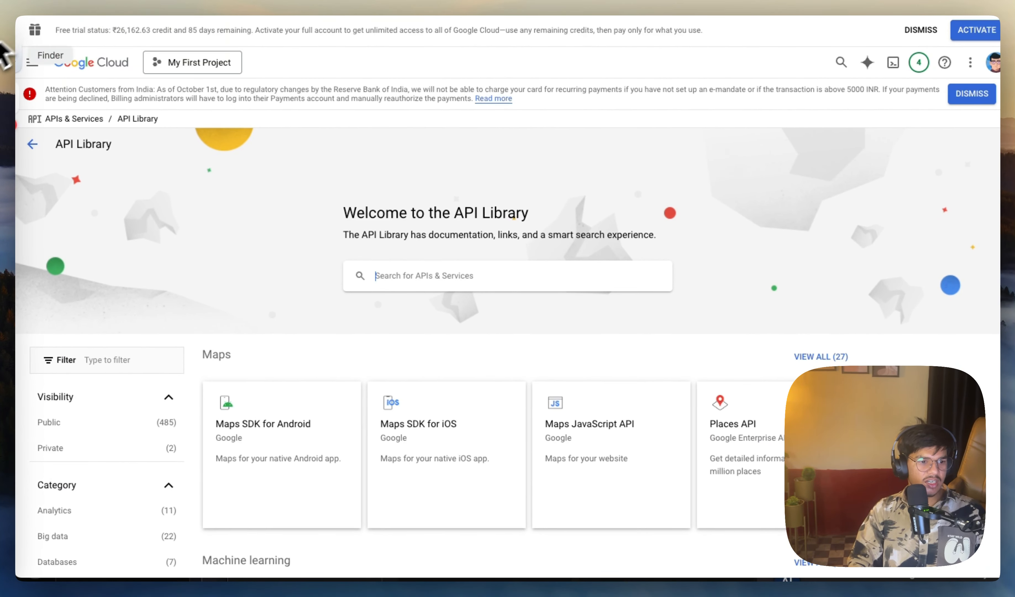
scroll(228, 266, down, 2)
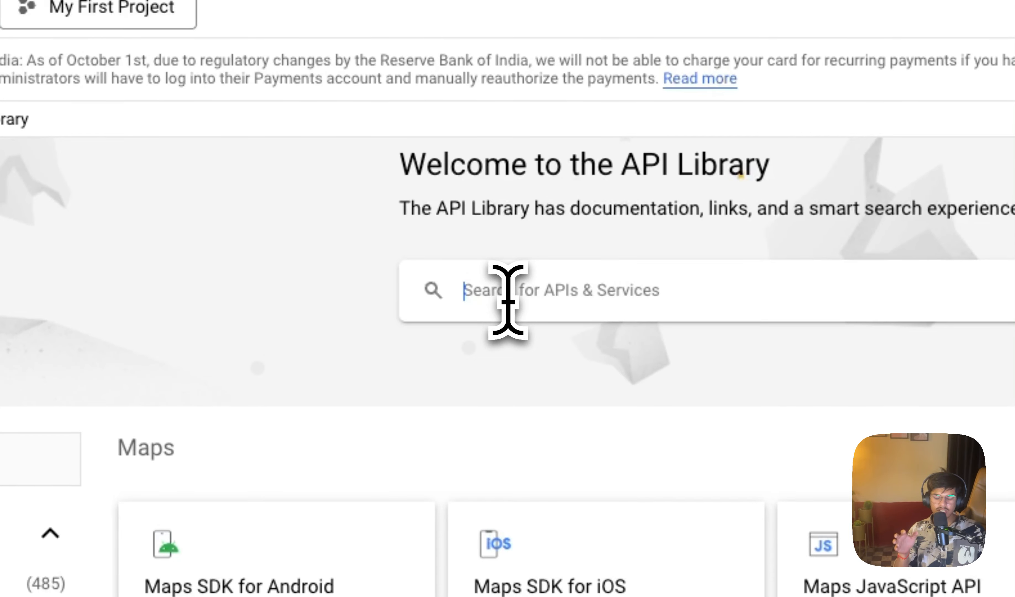
Step: Search the API Library for "sheet" and open the management page of the Google Sheets API
text(sheet)
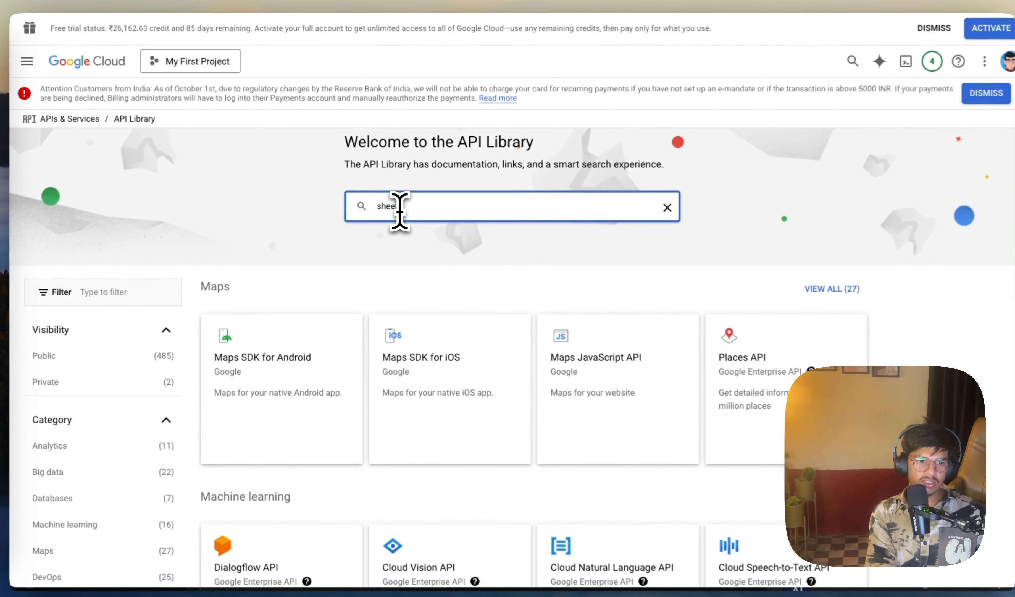
key(Return)
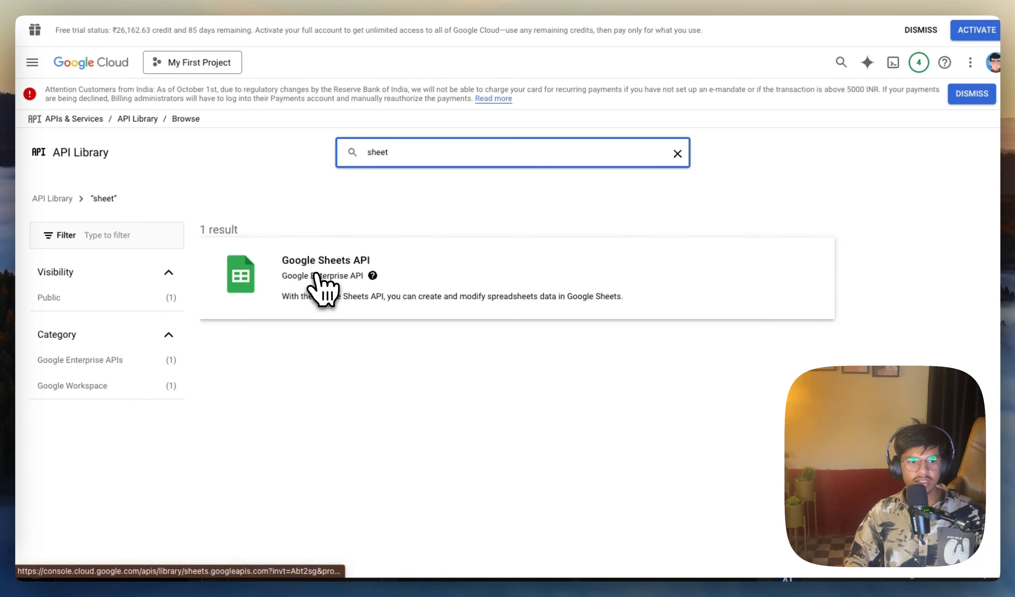
click(316, 275)
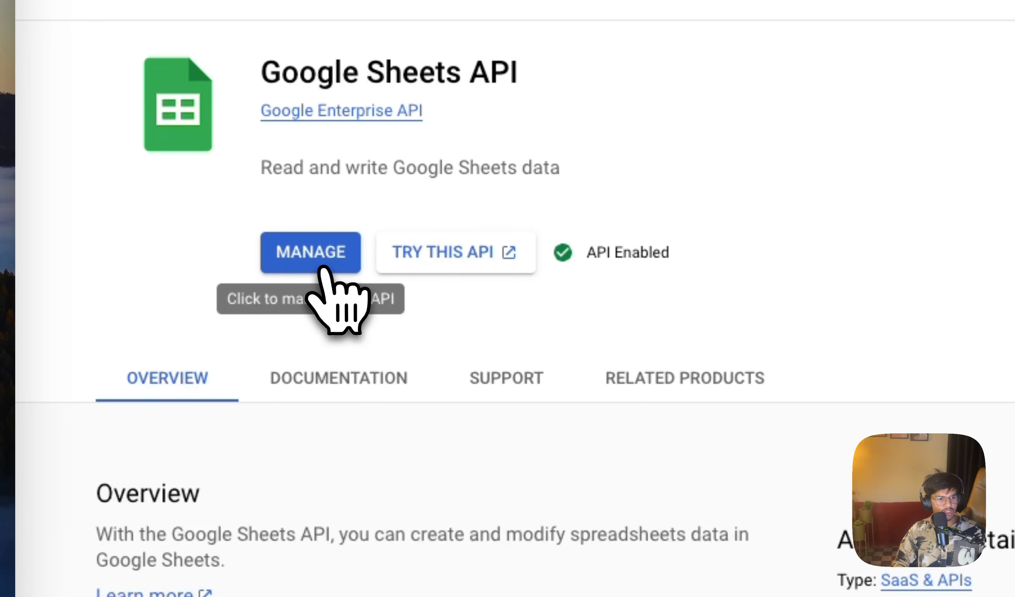
click(324, 268)
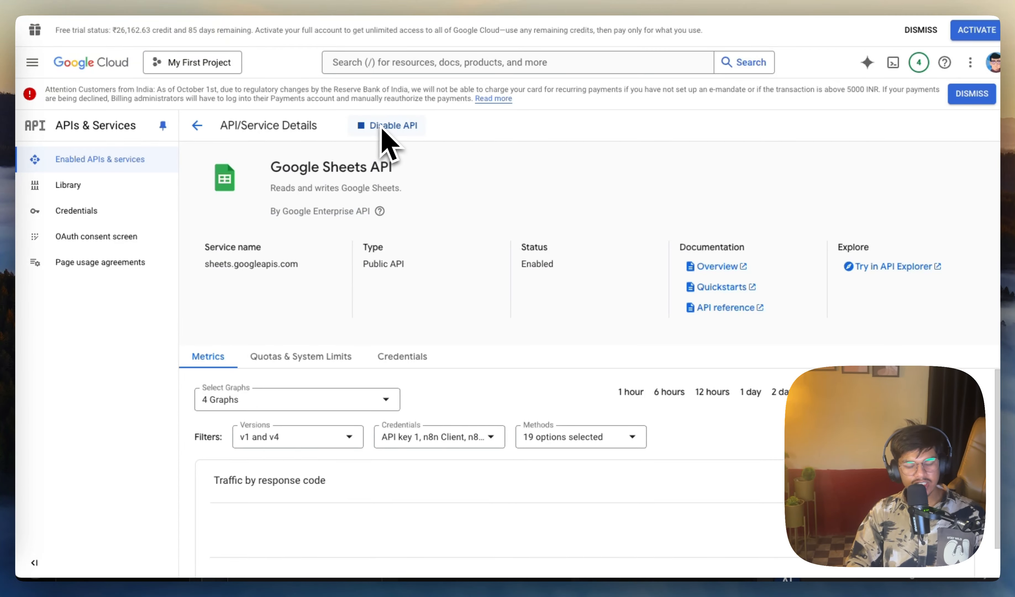
Step: Examine the credentials compatible with the Google Sheets API, comparing the OAuth 2.0 Client IDs and Service Accounts sections
scroll(409, 184, down, 4)
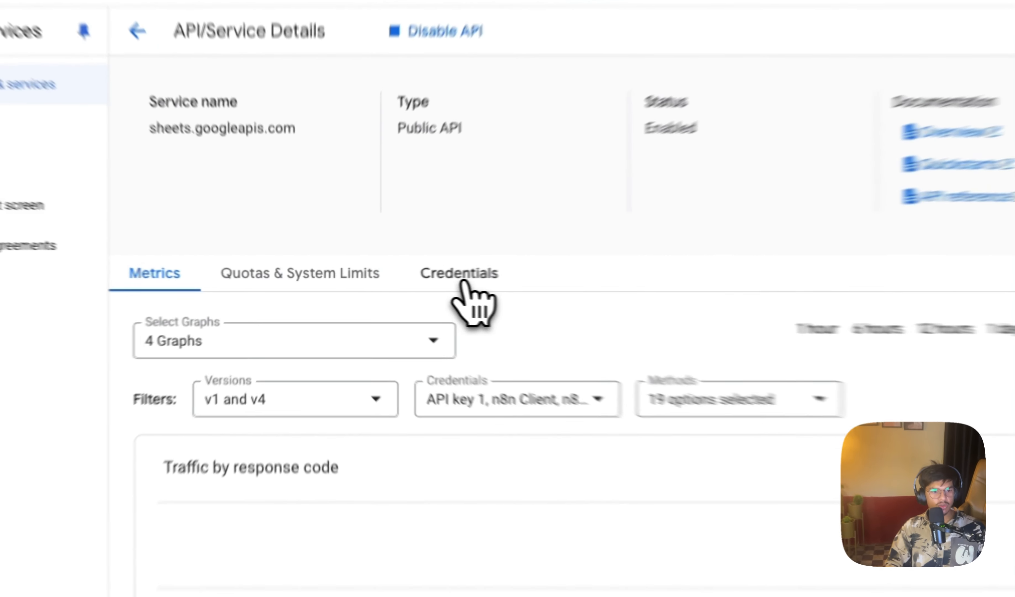
click(501, 270)
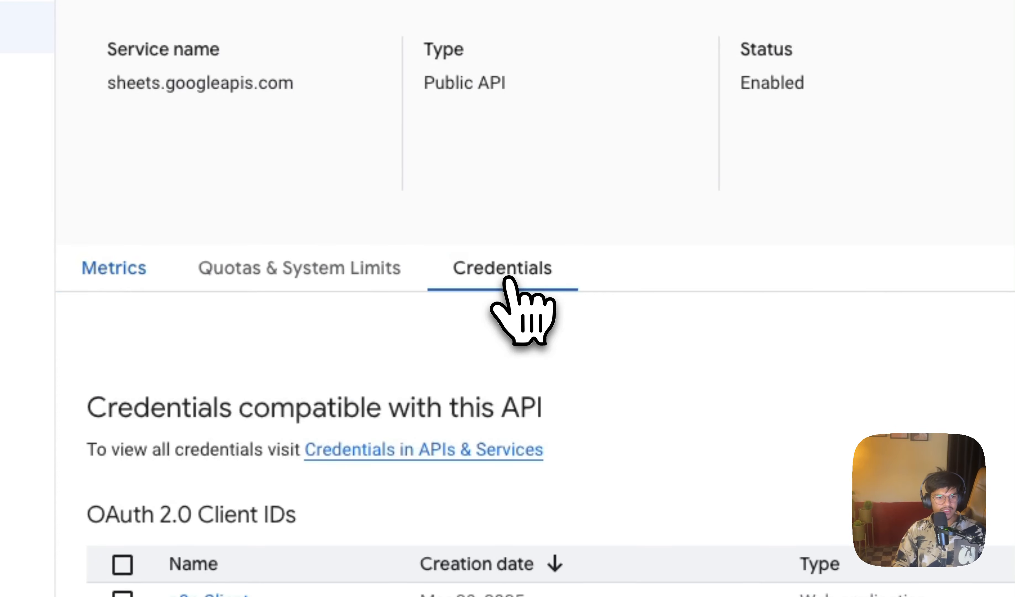
scroll(731, 309, down, 2)
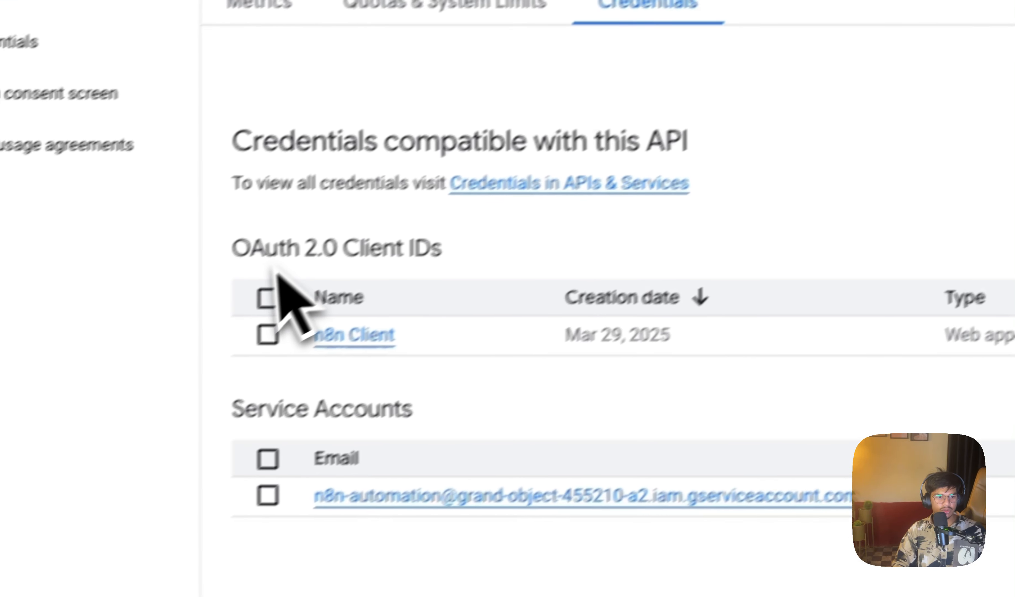
drag(364, 230, 276, 231)
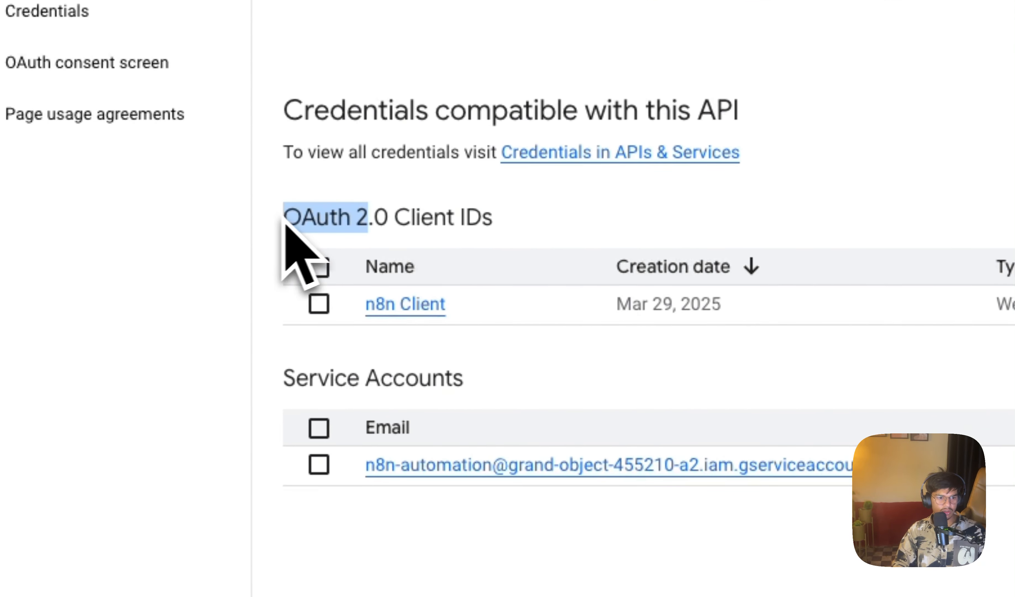
drag(517, 226, 306, 209)
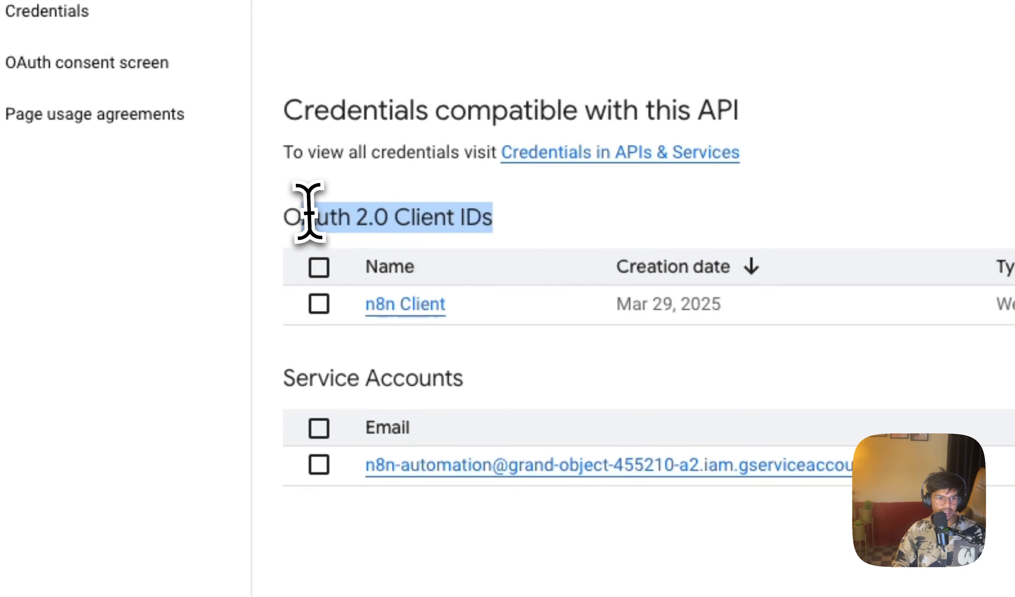
click(490, 382)
drag(490, 381, 297, 382)
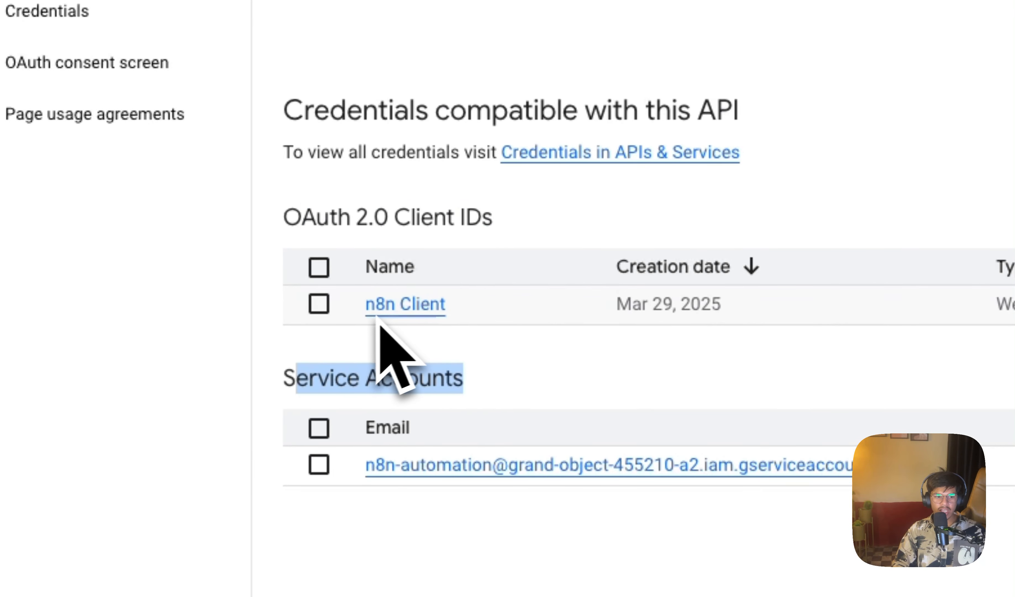
drag(492, 218, 302, 217)
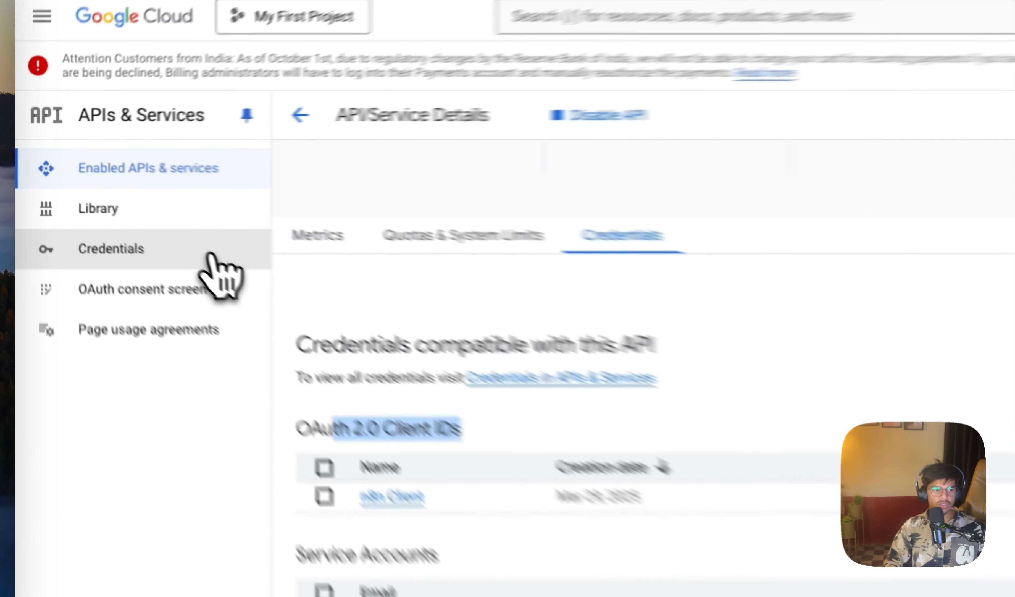
Step: Start a new OAuth client ID for the project with application type Web application and name n8n Automation
click(143, 214)
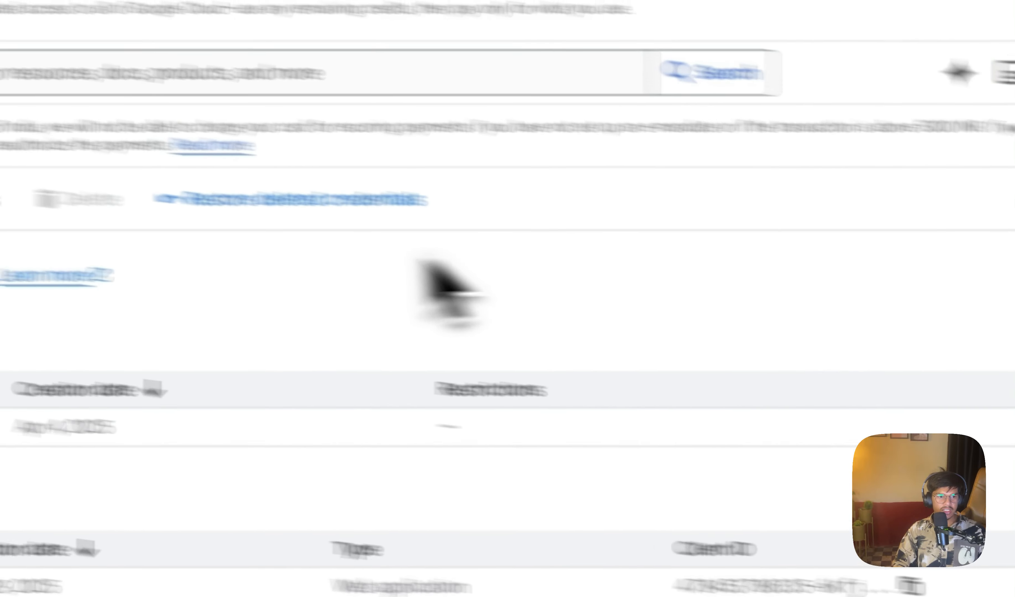
click(483, 104)
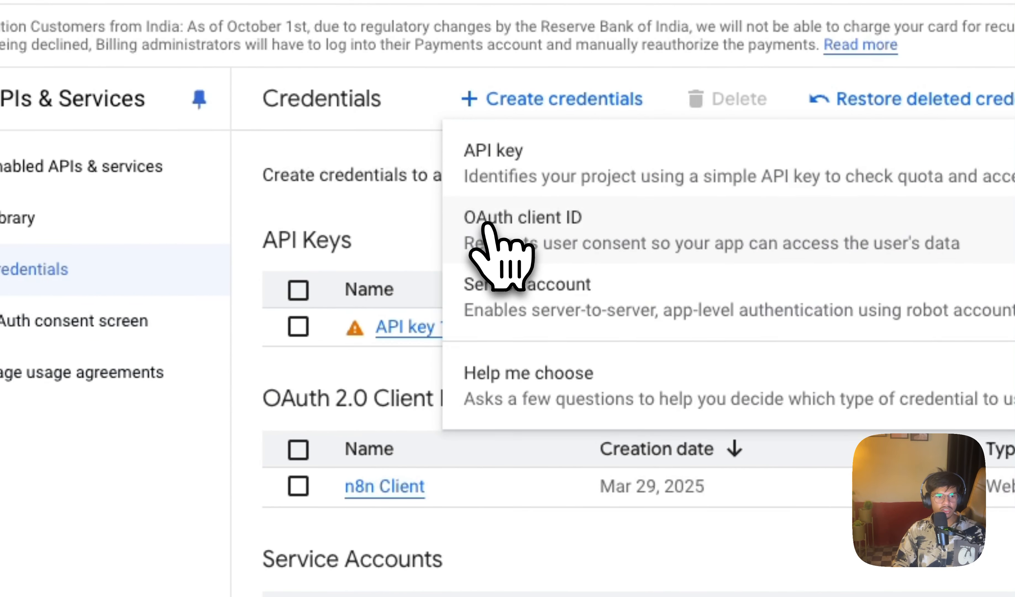
click(532, 226)
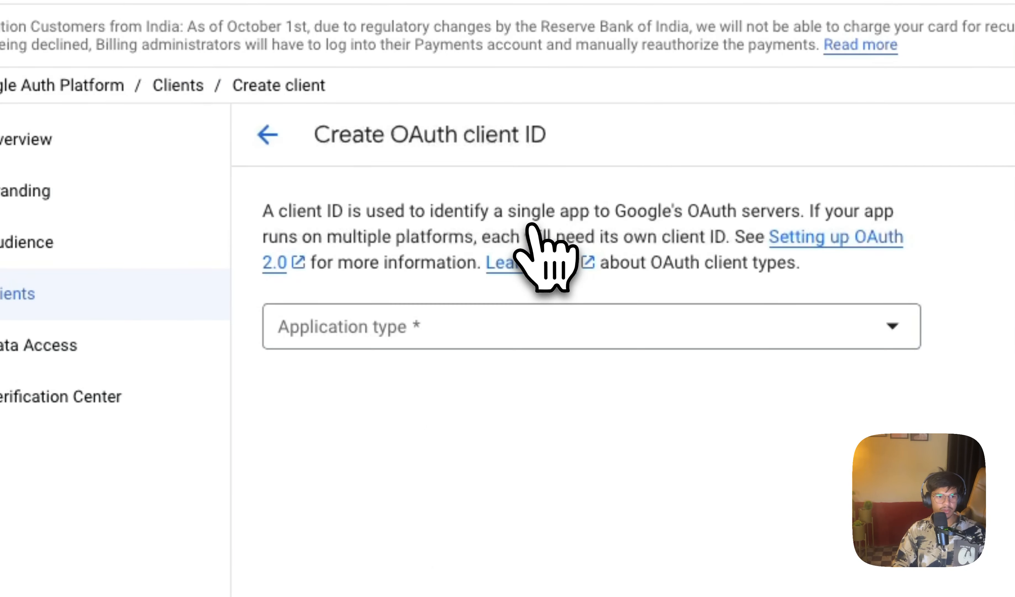
click(531, 331)
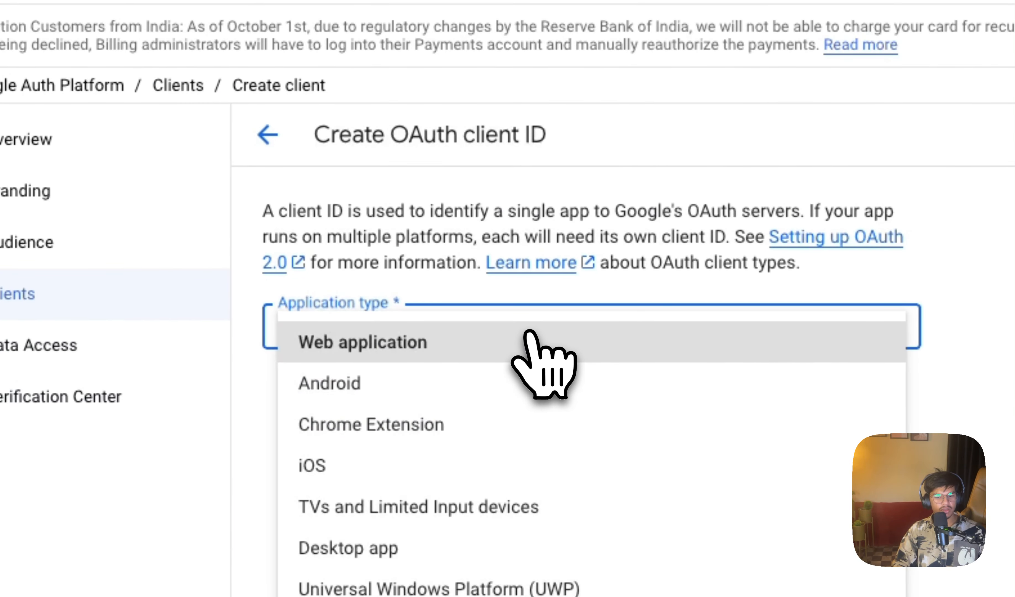
click(530, 333)
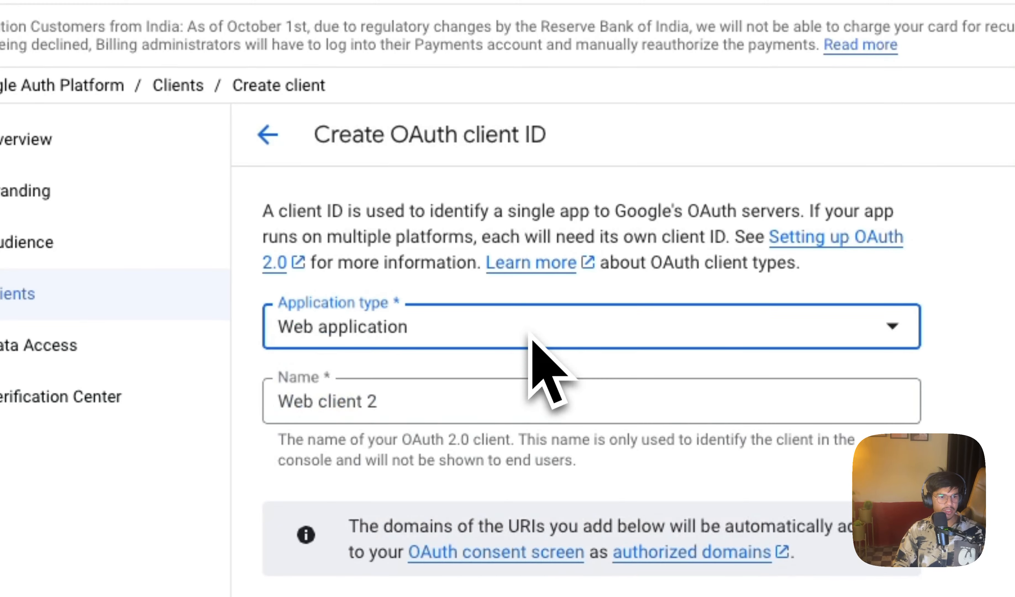
click(515, 398)
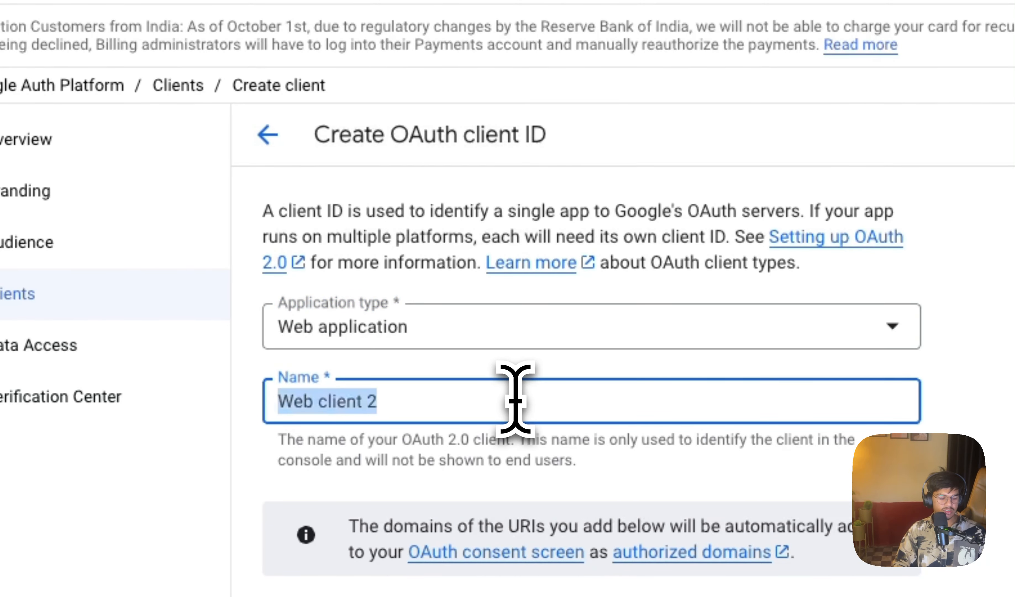
text(n8n)
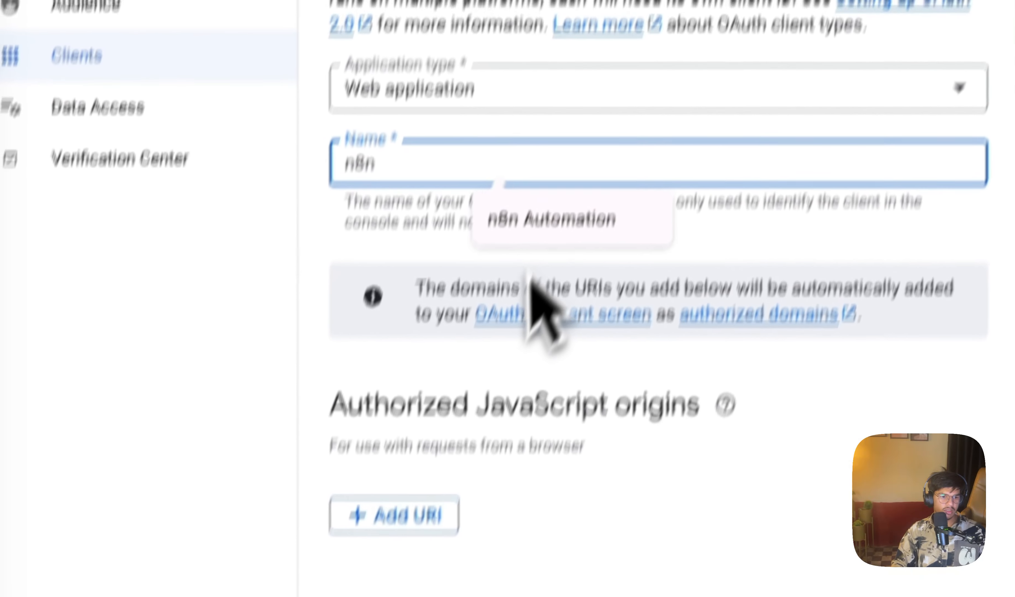
click(489, 461)
Step: Copy the OAuth Redirect URL from the n8n Google Sheets credential into the new client's authorized redirect URIs
scroll(541, 504, down, 3)
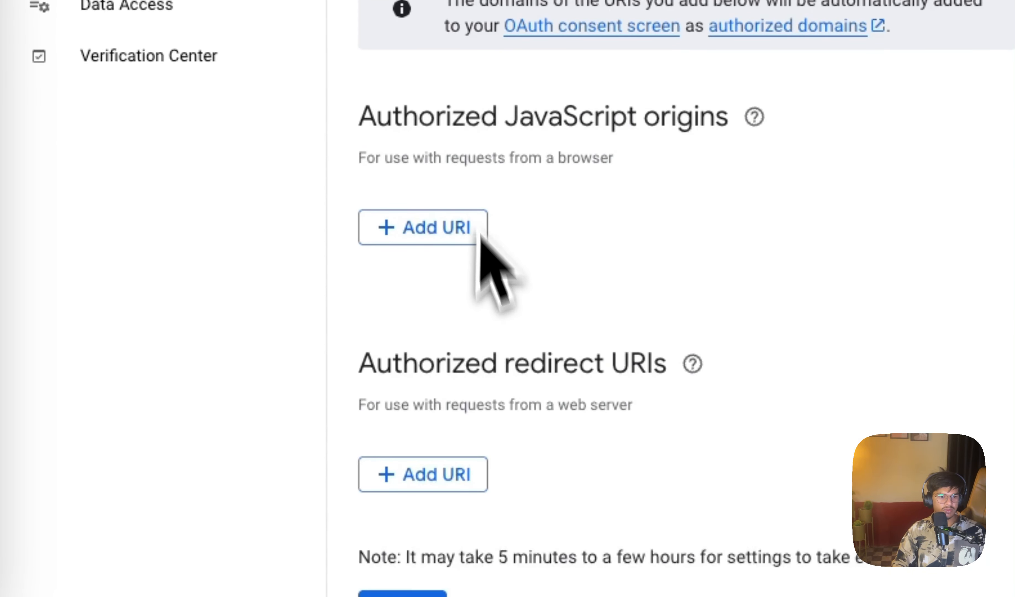
click(391, 474)
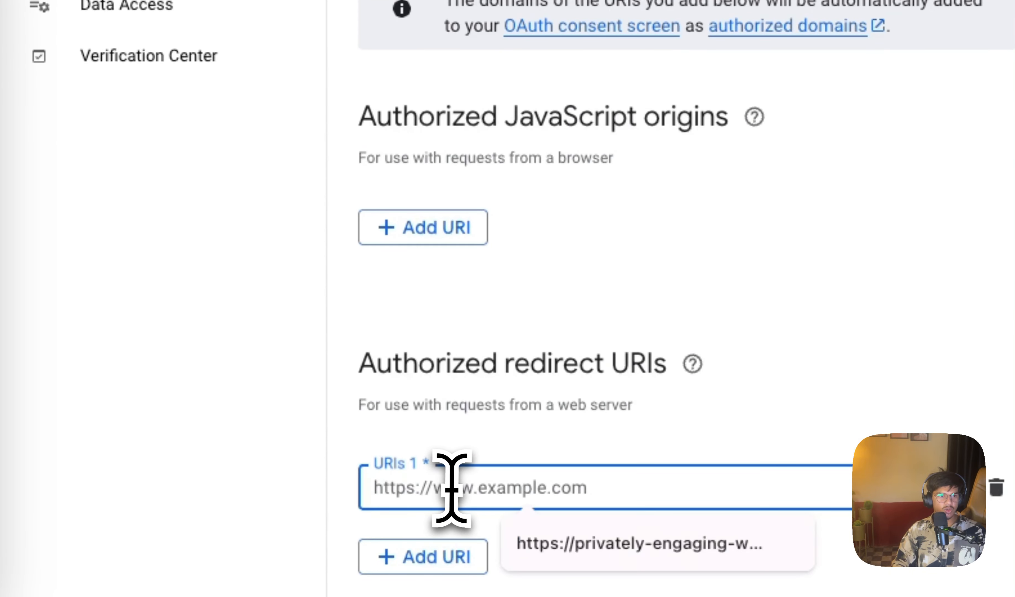
scroll(452, 488, up, 10)
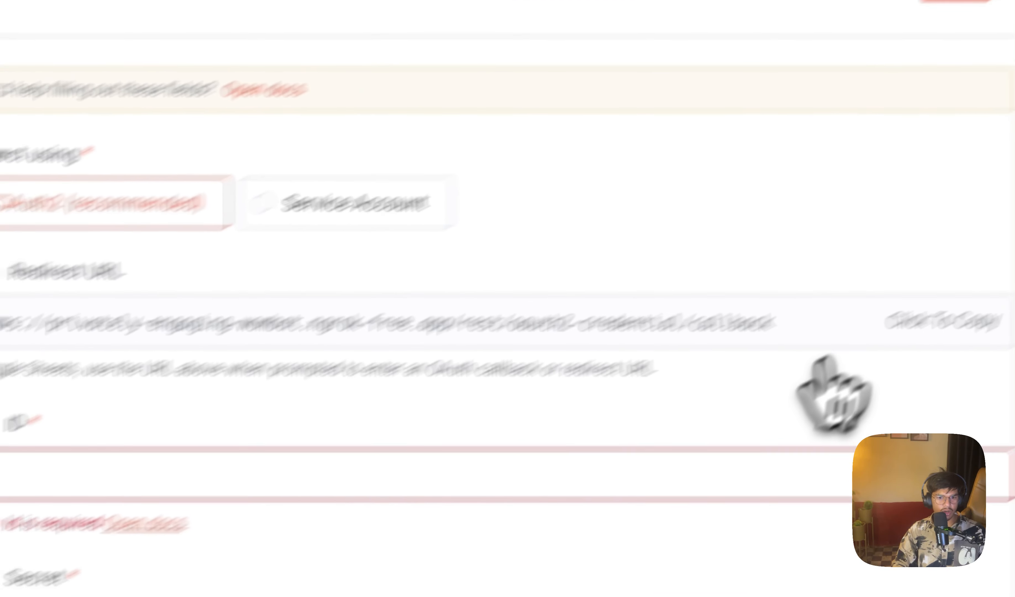
click(920, 323)
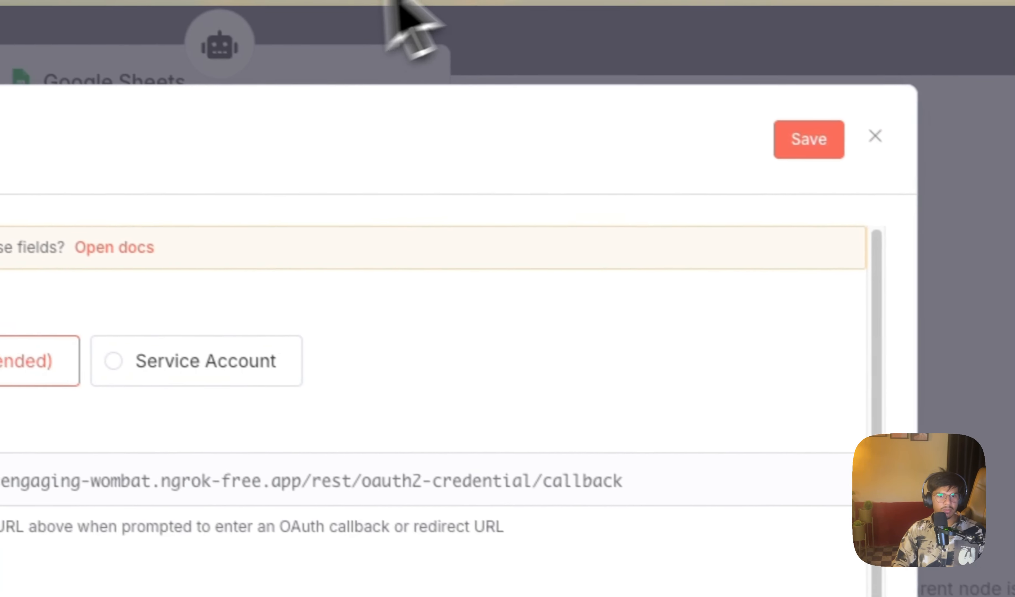
click(733, 0)
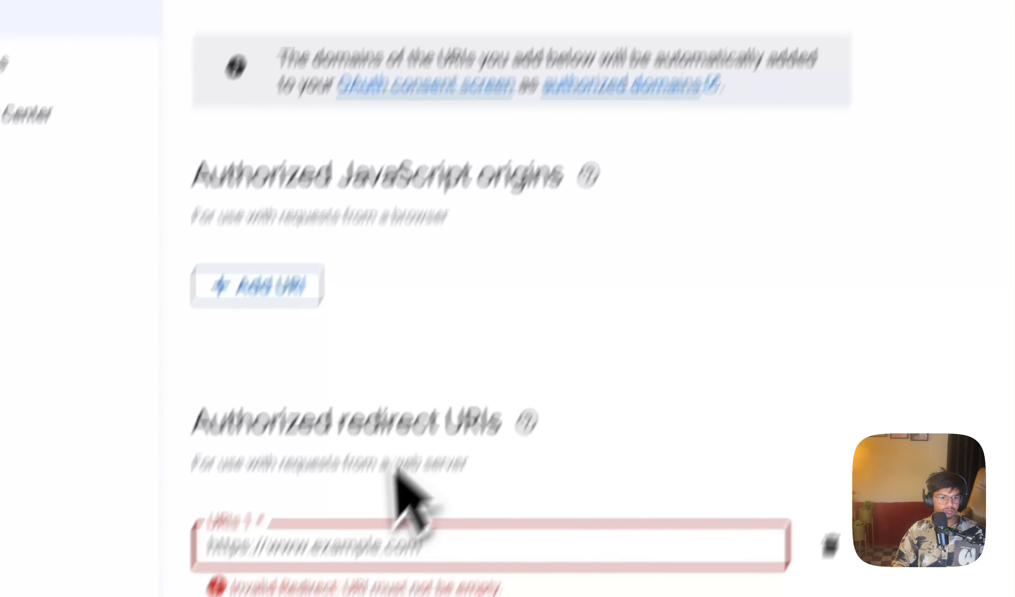
click(391, 540)
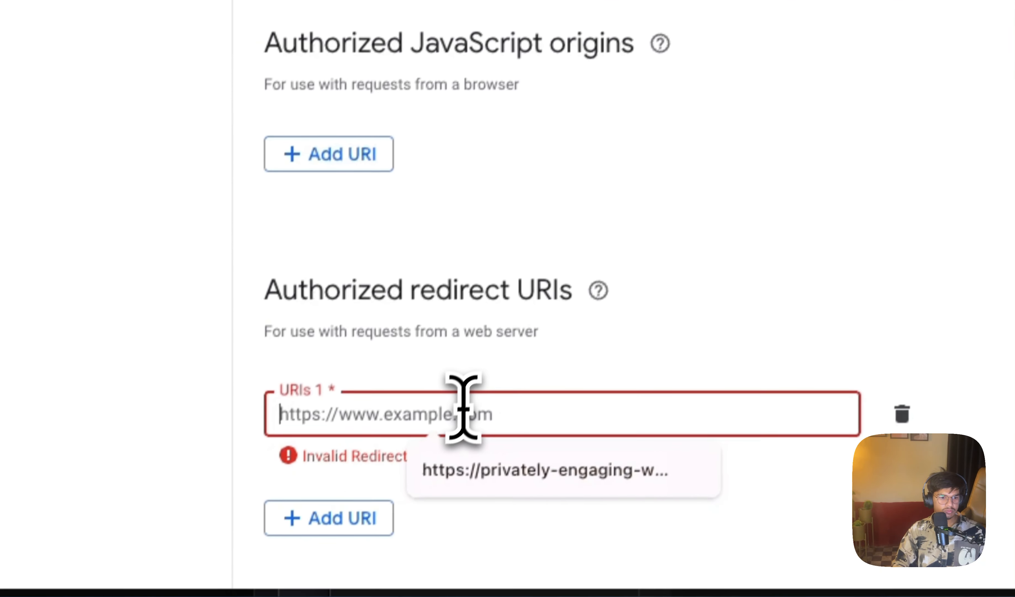
text(https://privately-engaging-wombat.ngrok-free.app/rest/oauth2-credential/callback)
scroll(613, 313, down, 2)
click(529, 385)
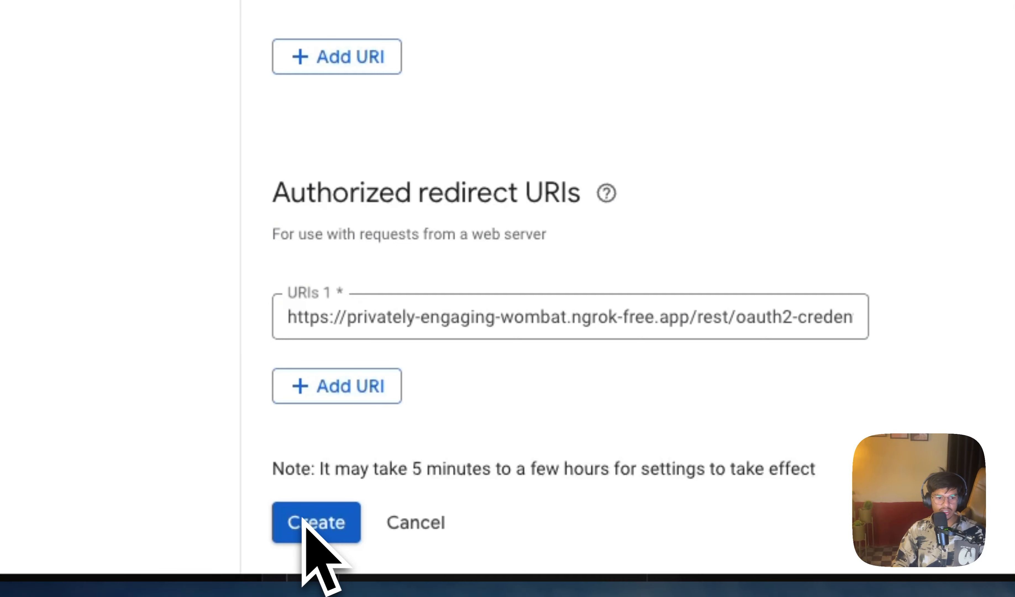
Step: Read the note on how long client settings take to apply, and check n8n's Client ID and Client Secret fields
drag(319, 468, 845, 517)
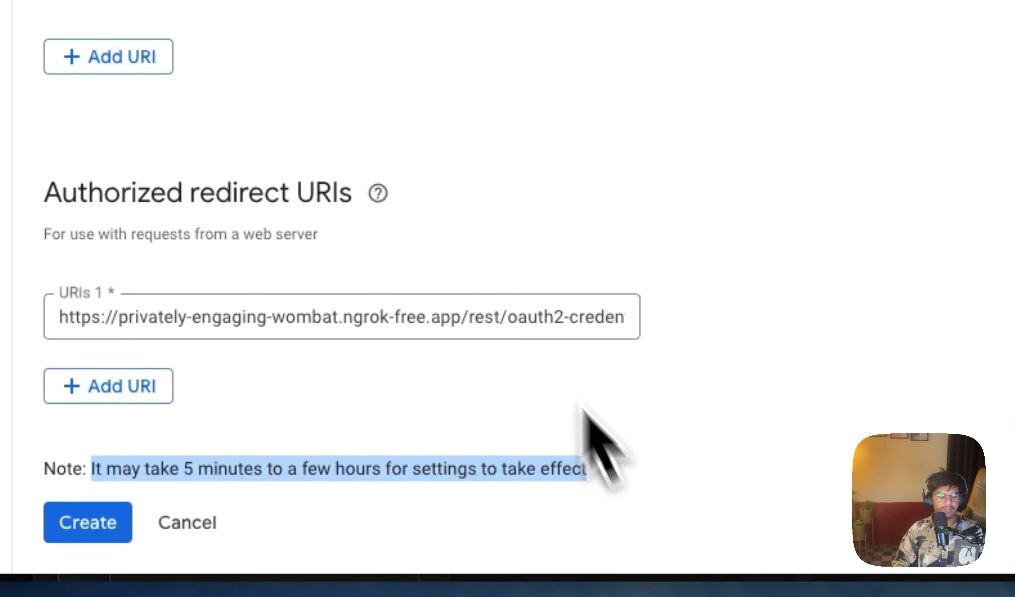
scroll(409, 156, up, 5)
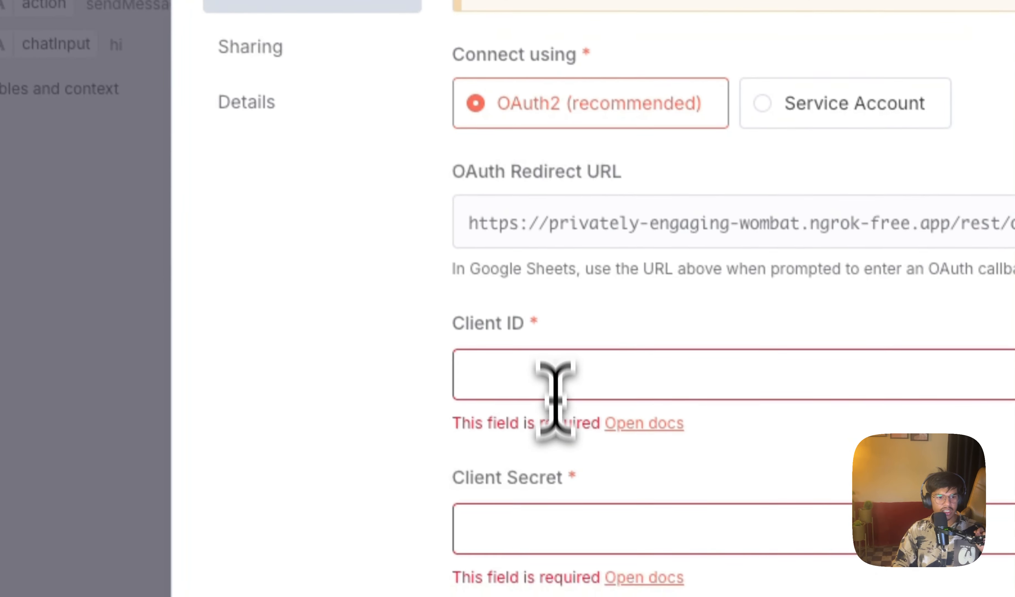
click(557, 525)
click(560, 381)
click(555, 533)
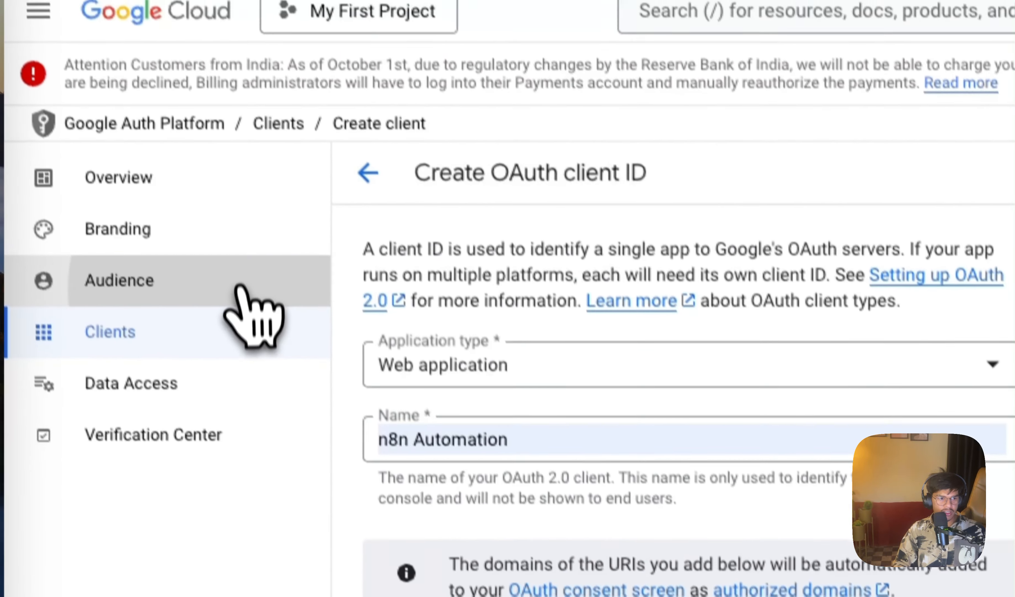
Step: Check where test users are added on the OAuth Audience page, and leave the form without saving anyone
click(211, 235)
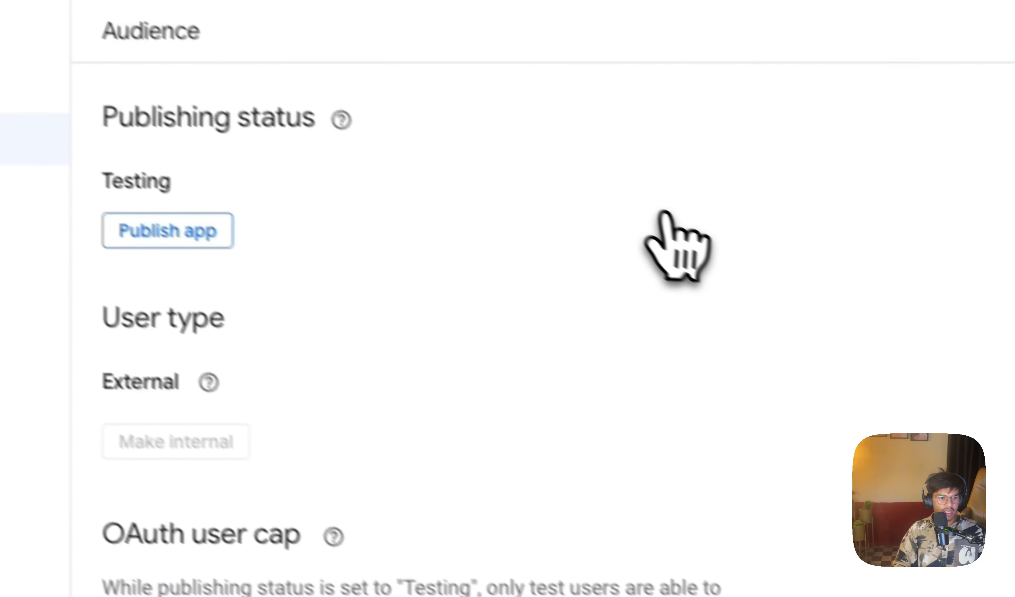
scroll(940, 383, down, 2)
click(292, 488)
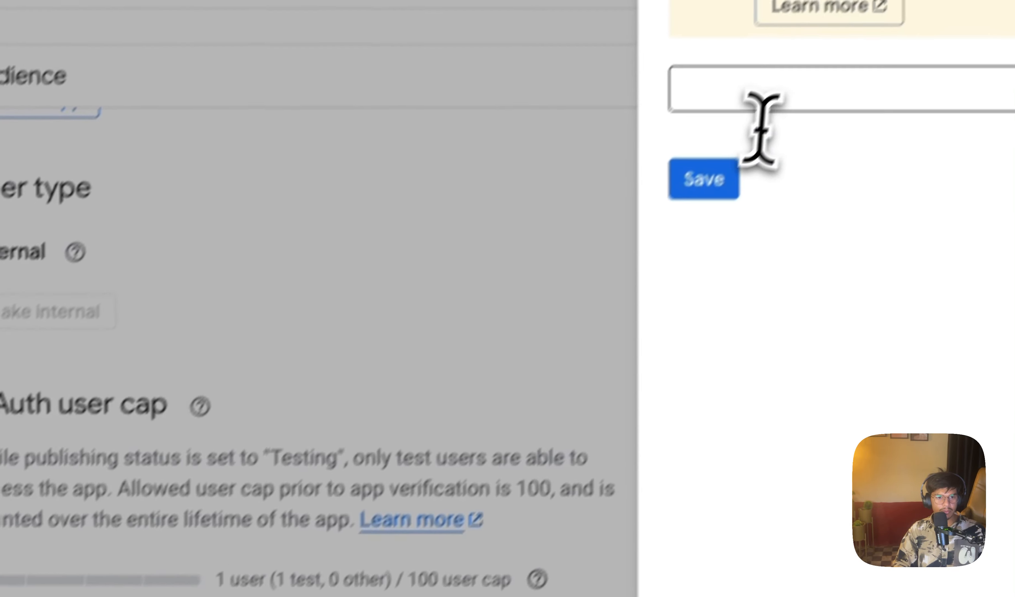
click(777, 102)
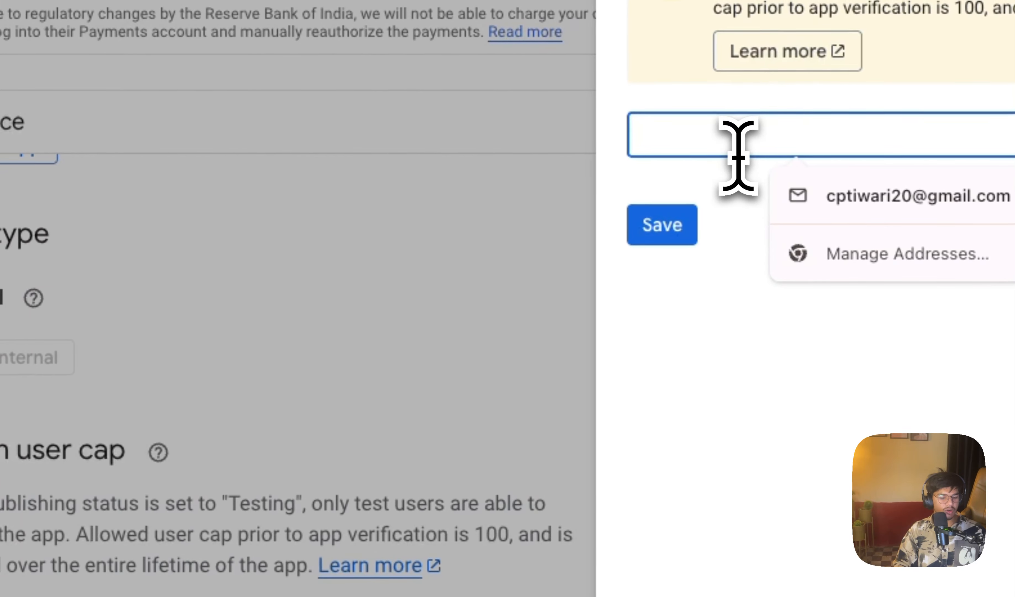
click(791, 369)
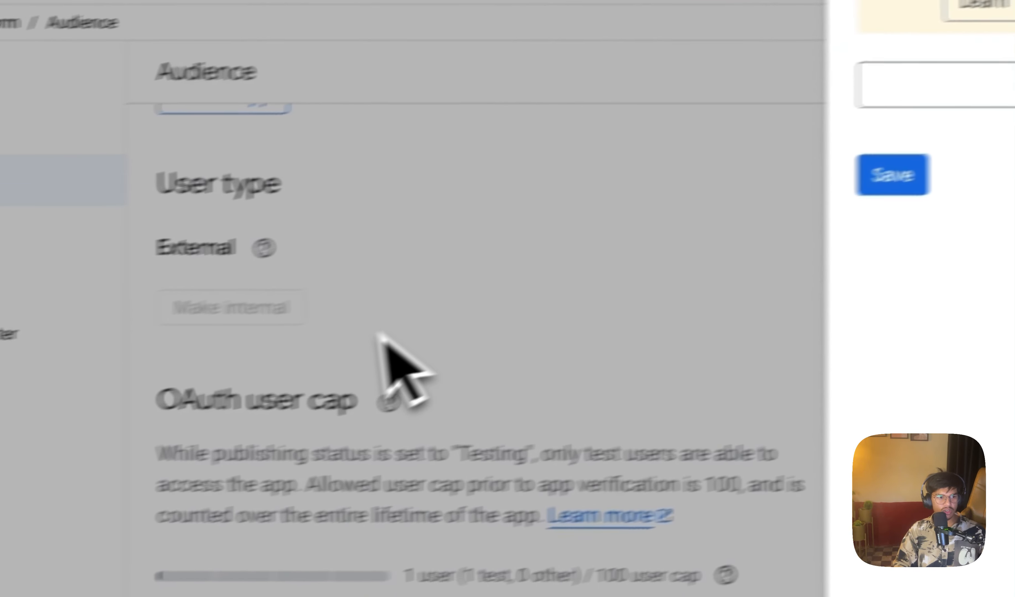
click(154, 368)
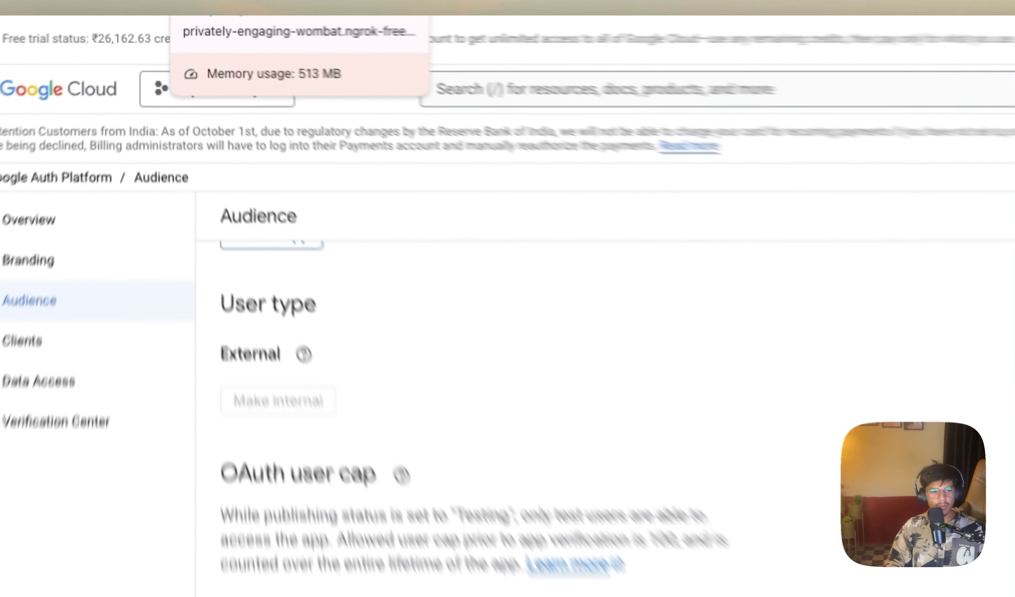
Step: In n8n, close the new credential without connecting it and select Gmail account 2 as the Google Sheets tool's credential
click(218, 0)
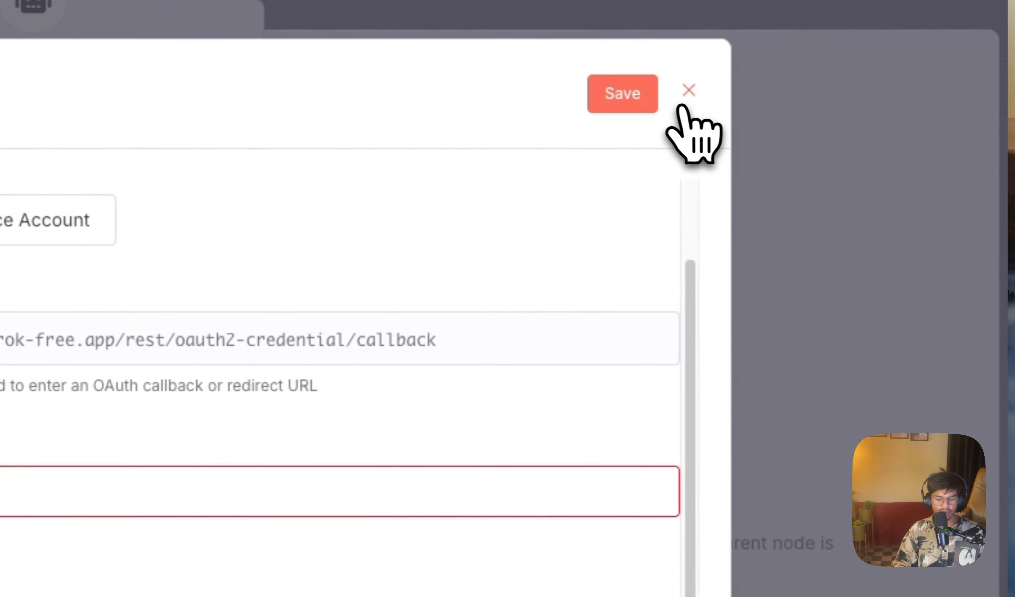
click(754, 98)
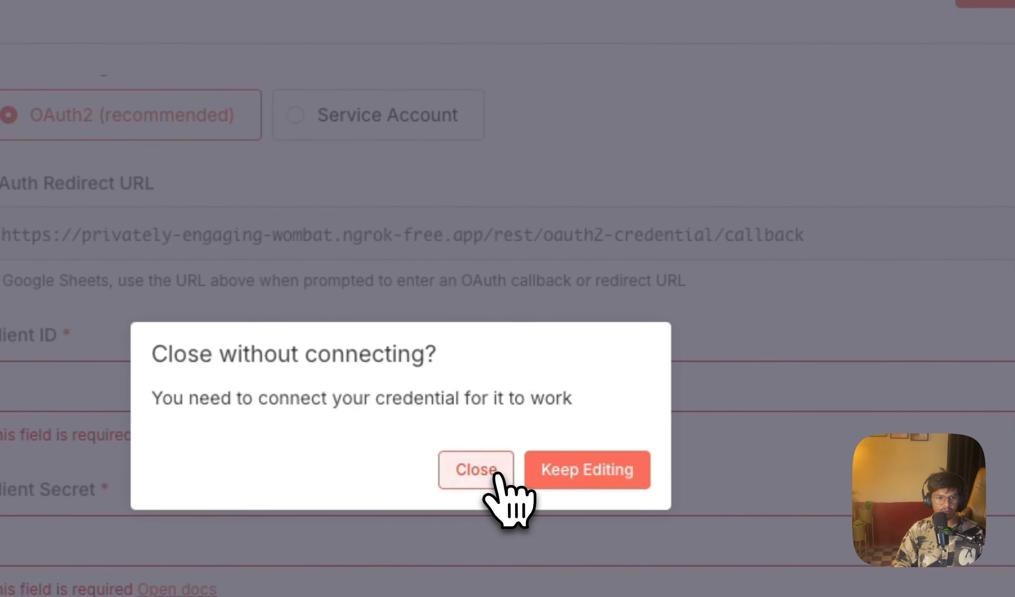
click(463, 482)
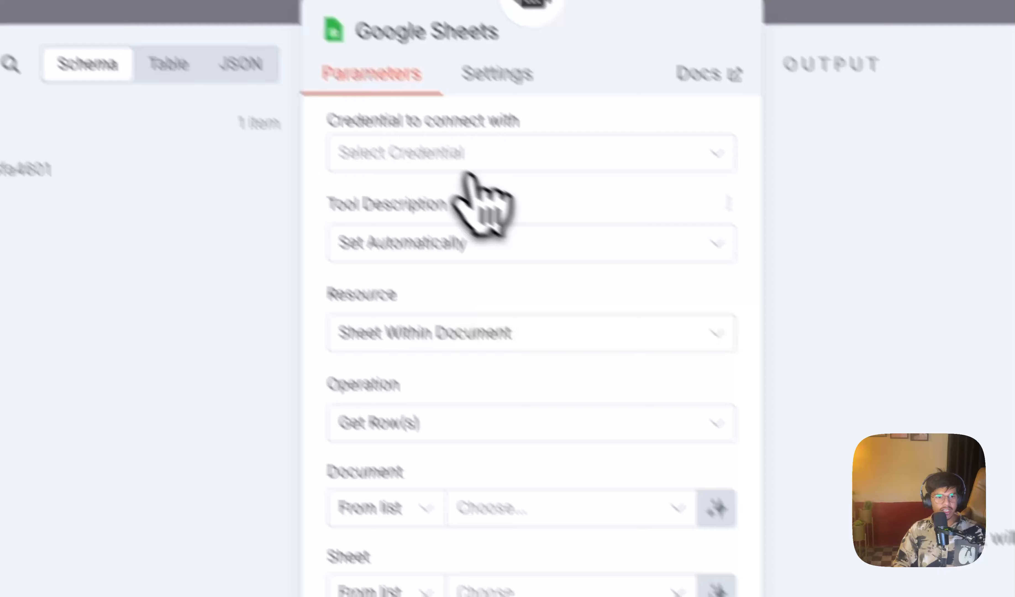
click(471, 166)
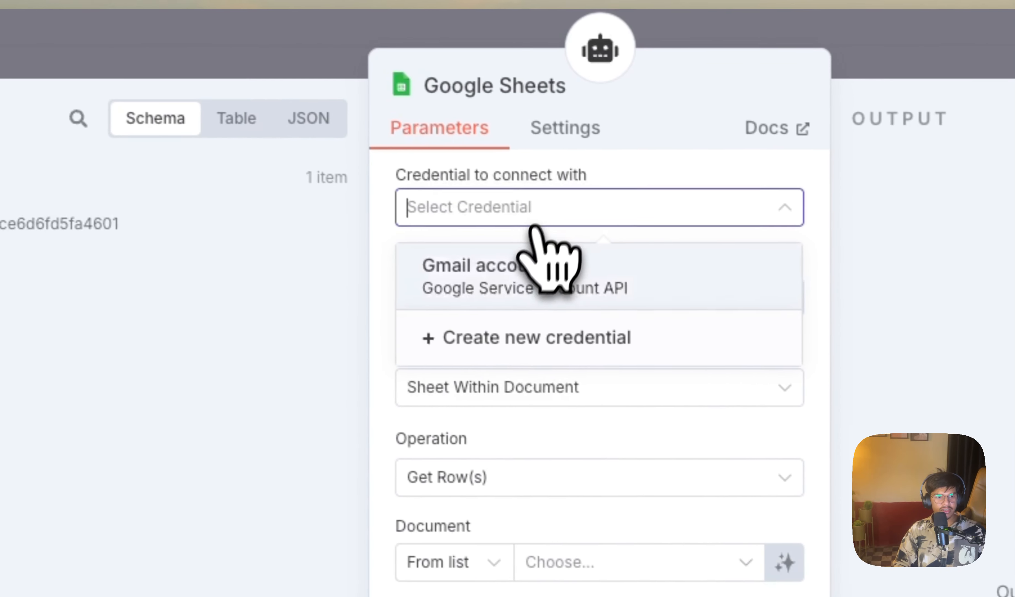
click(438, 211)
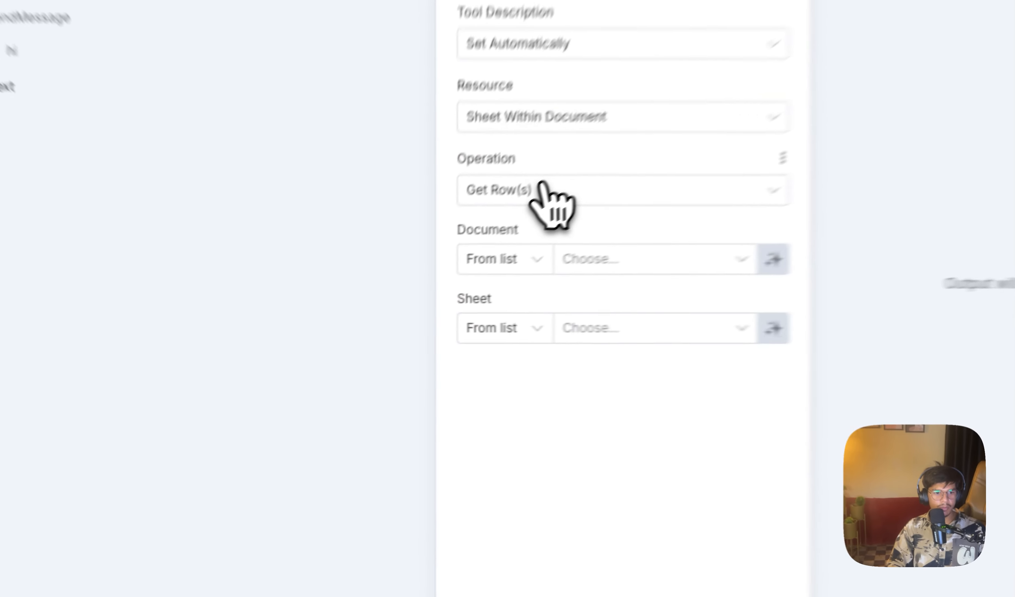
Step: Set the Google Sheets tool's operation to Append Row
click(462, 248)
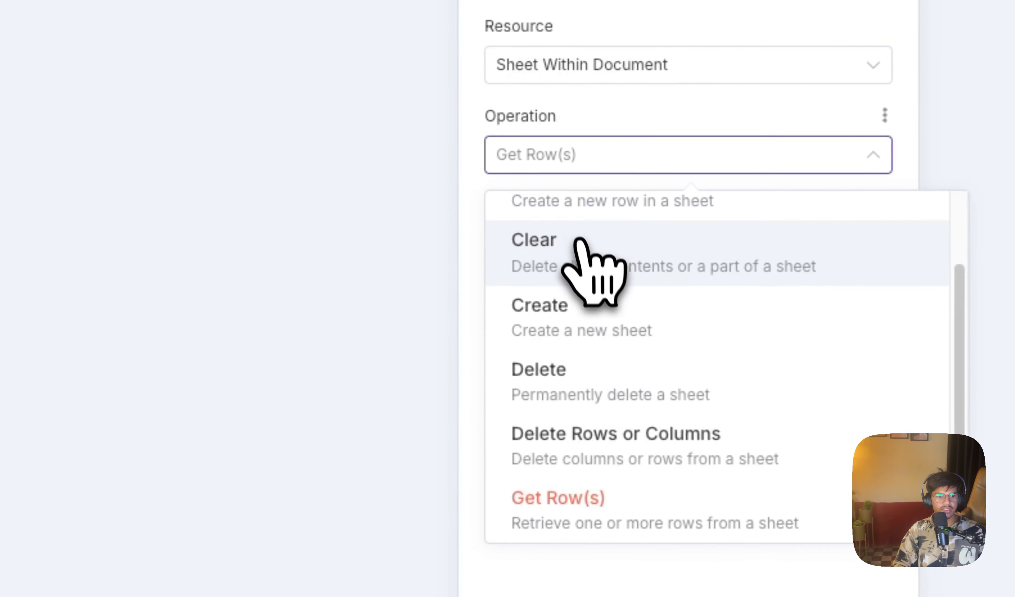
scroll(463, 300, up, 2)
click(604, 271)
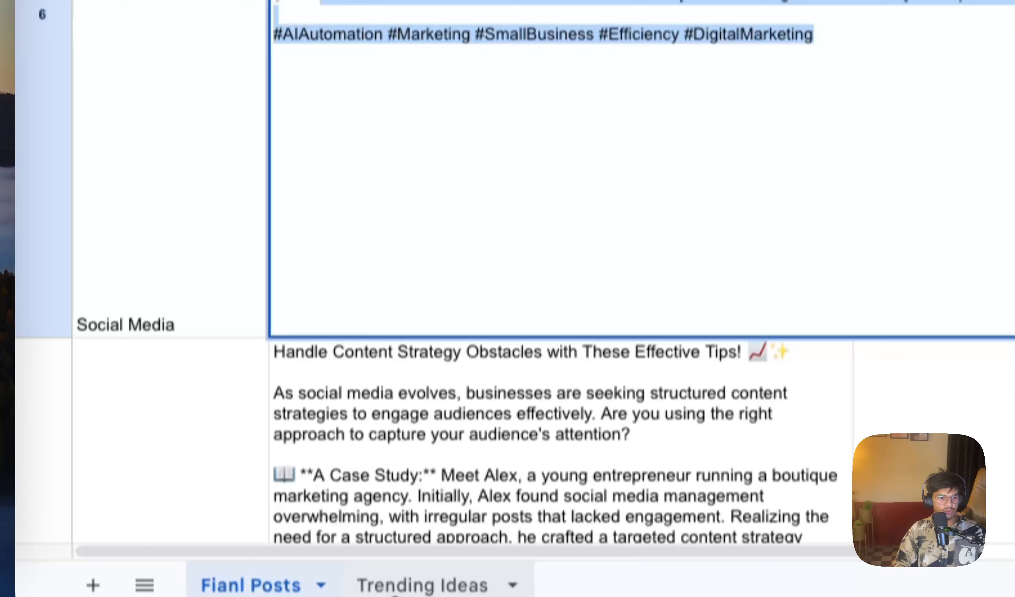
Step: Copy the share link of the Social Content spreadsheet and enter it as the Google Sheets tool's Document by URL
click(399, 554)
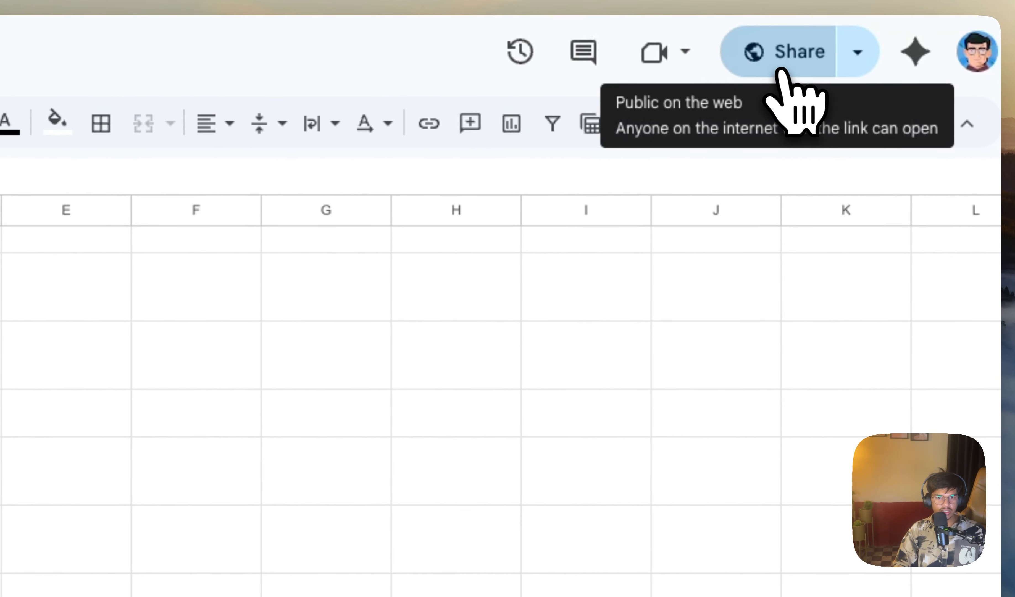
click(874, 66)
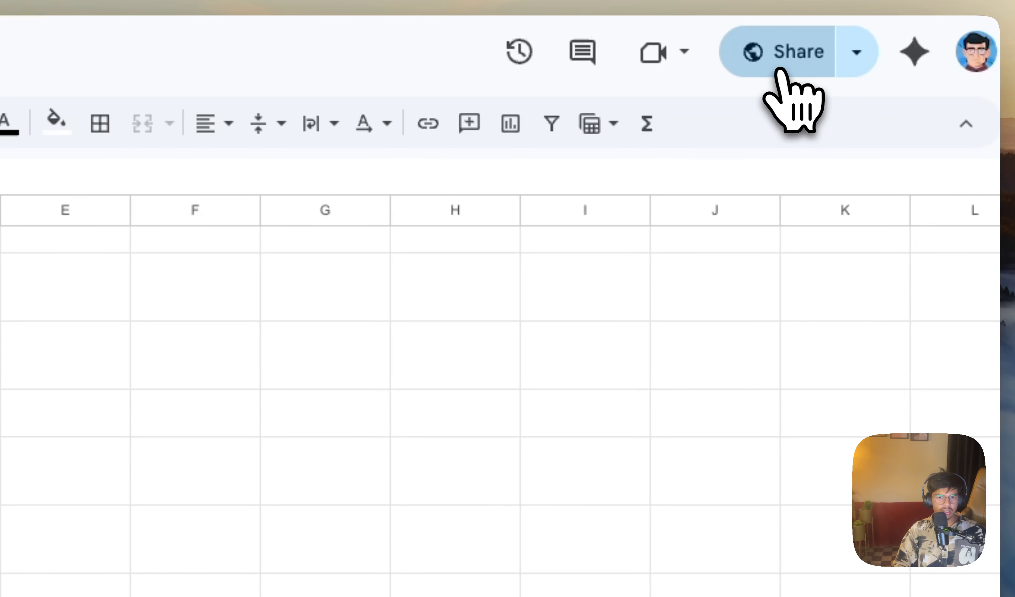
click(781, 70)
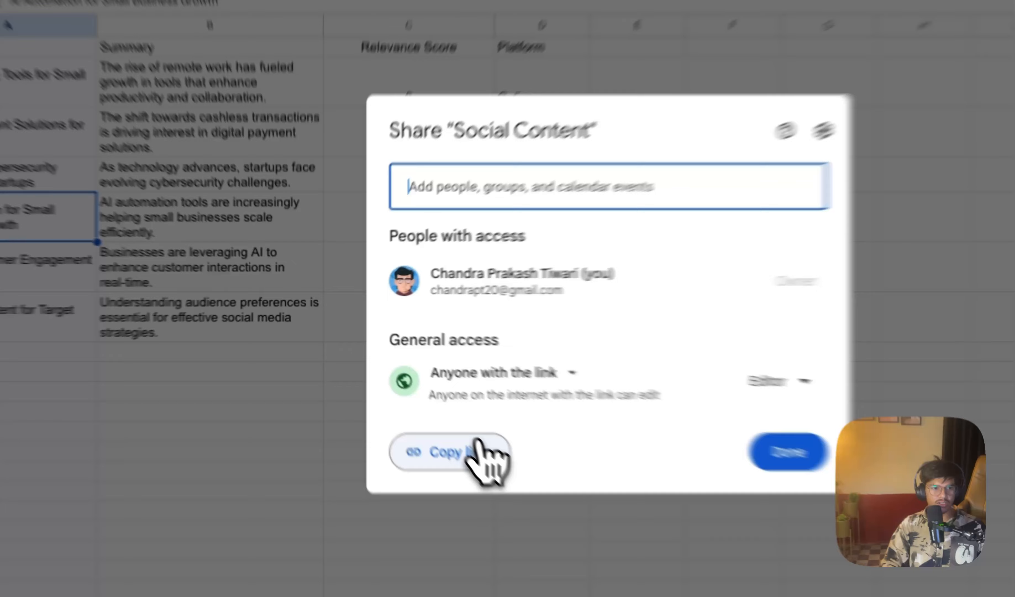
click(426, 404)
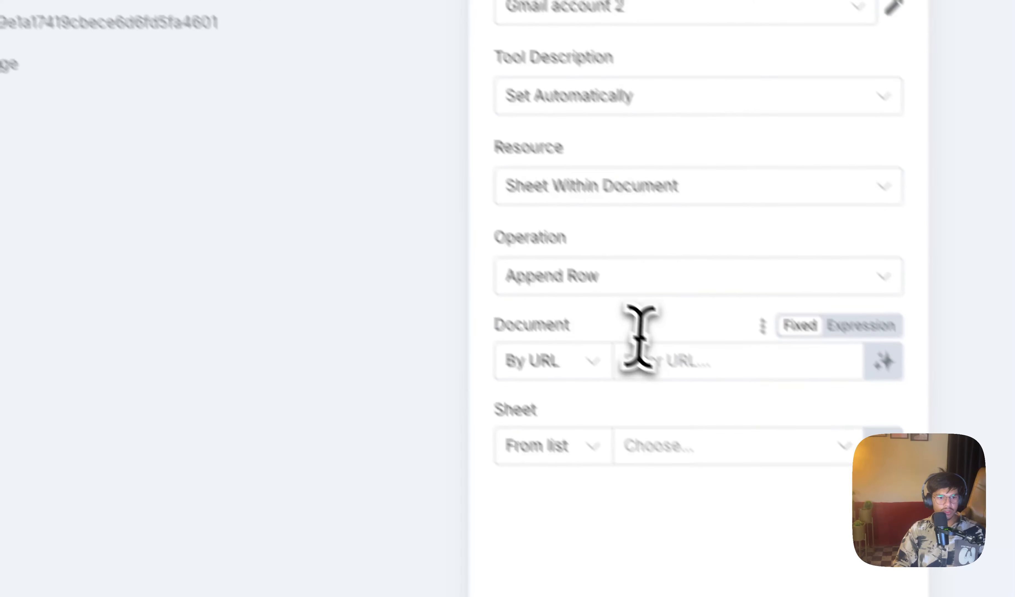
click(648, 360)
key(ctrl+v)
Step: Set the tool's Sheet to By URL and enter the address of the Trending Ideas sheet from the Social Content spreadsheet
click(639, 553)
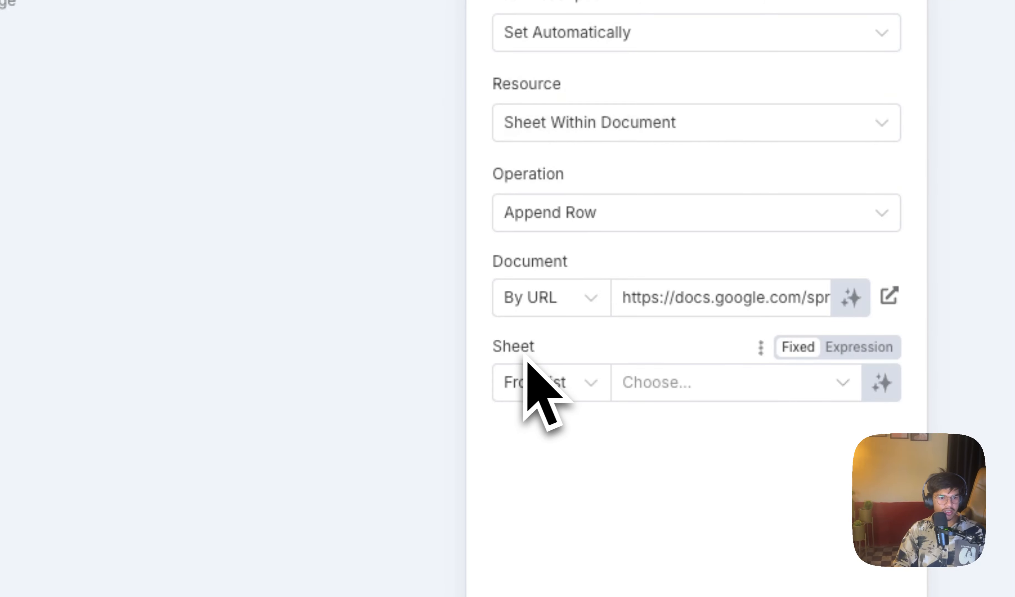
click(556, 373)
click(573, 490)
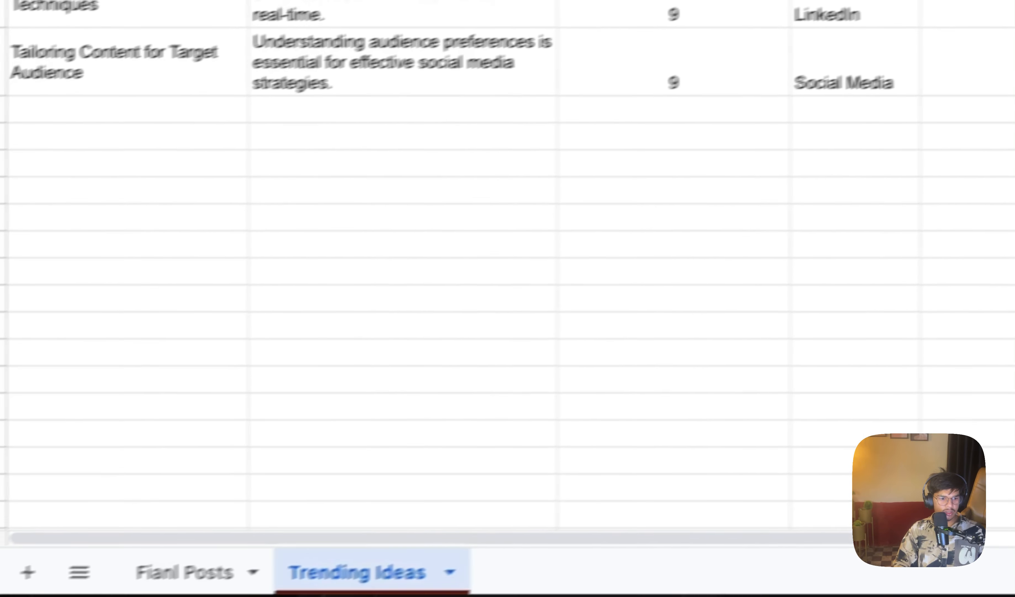
click(272, 543)
click(388, 557)
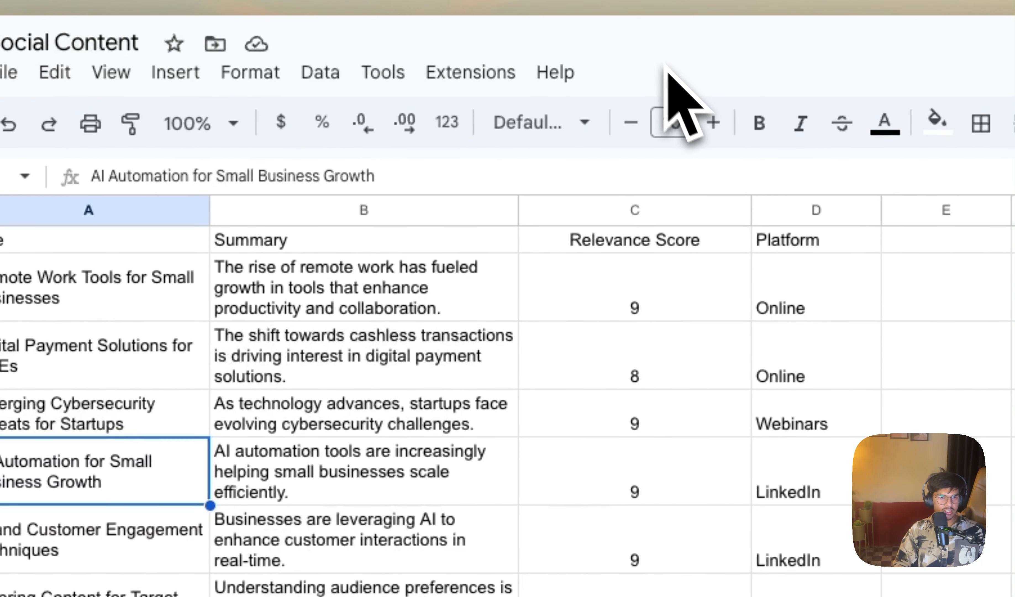
click(357, 1)
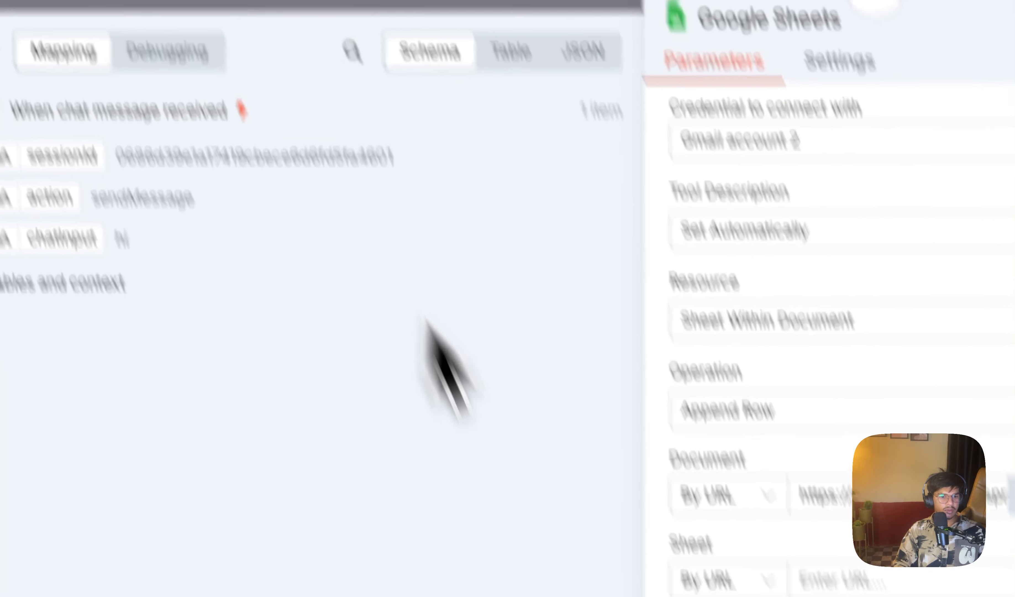
click(748, 394)
key(super+v)
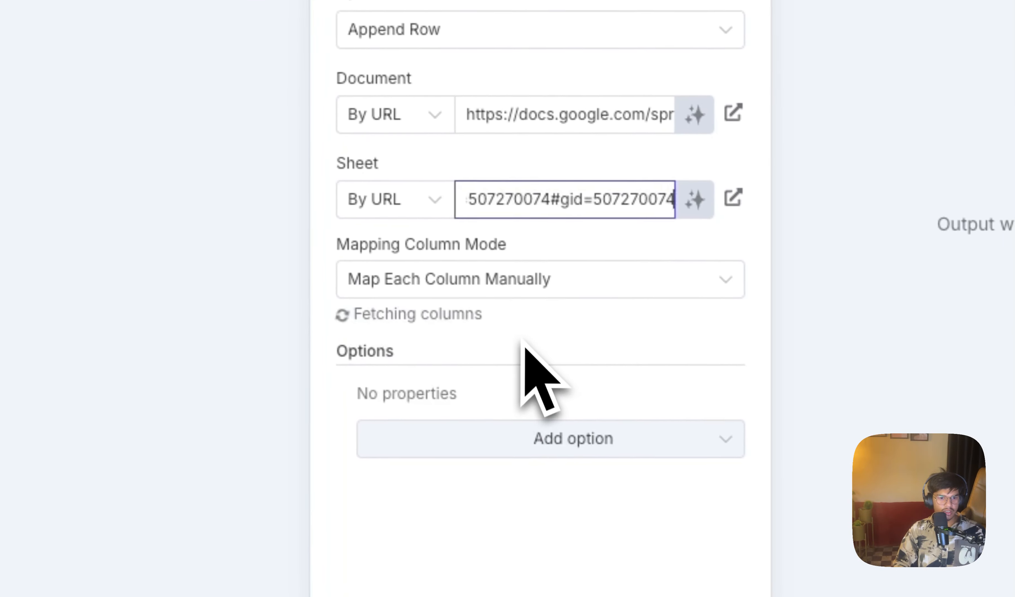
click(875, 438)
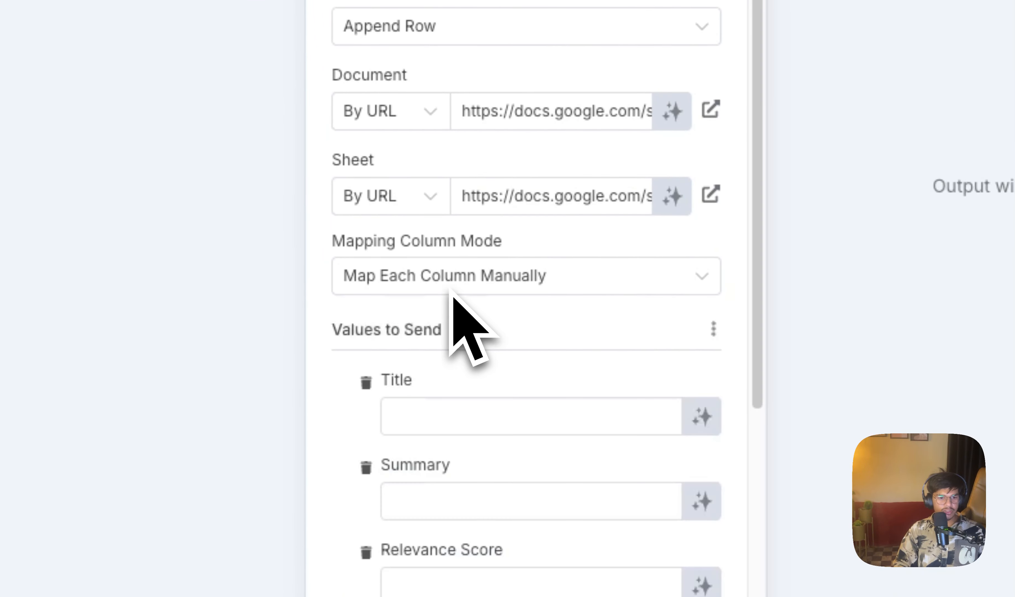
Step: Let the model define the Title, Summary, Relevance Score and Platform values, and return to the workflow canvas
scroll(584, 262, down, 5)
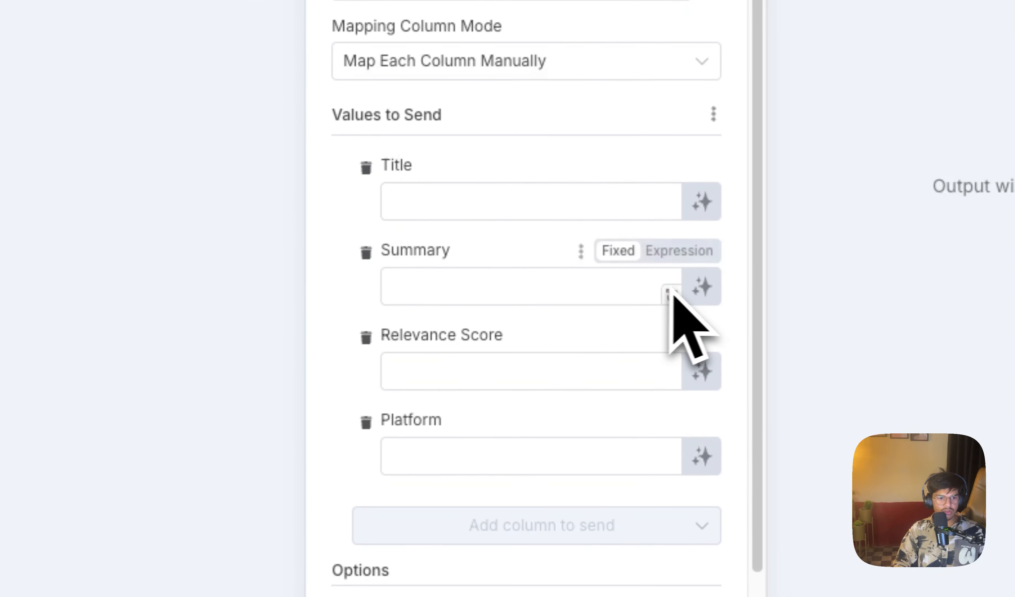
click(713, 205)
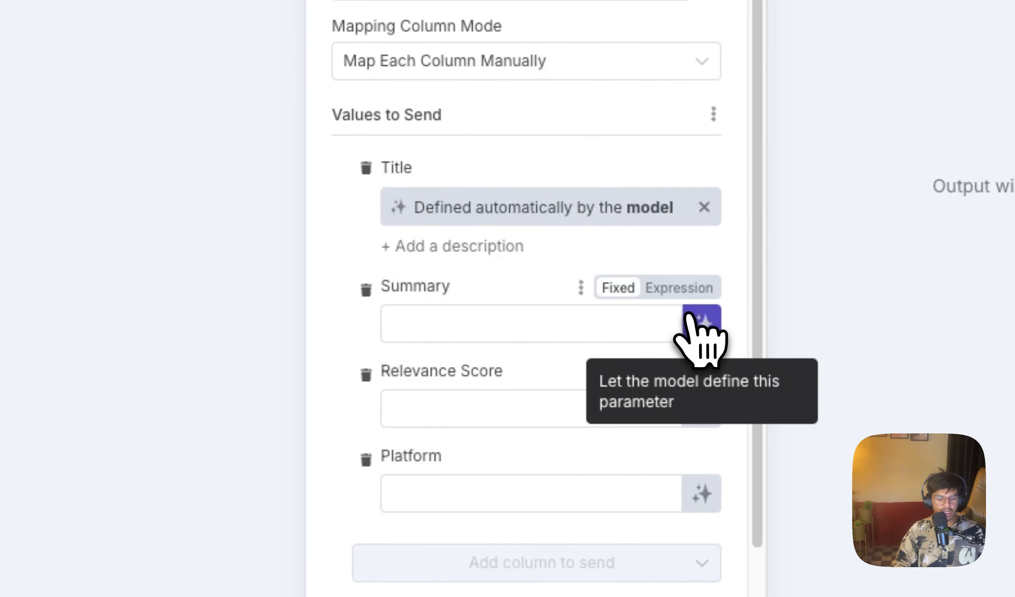
click(699, 318)
click(702, 446)
scroll(702, 451, down, 4)
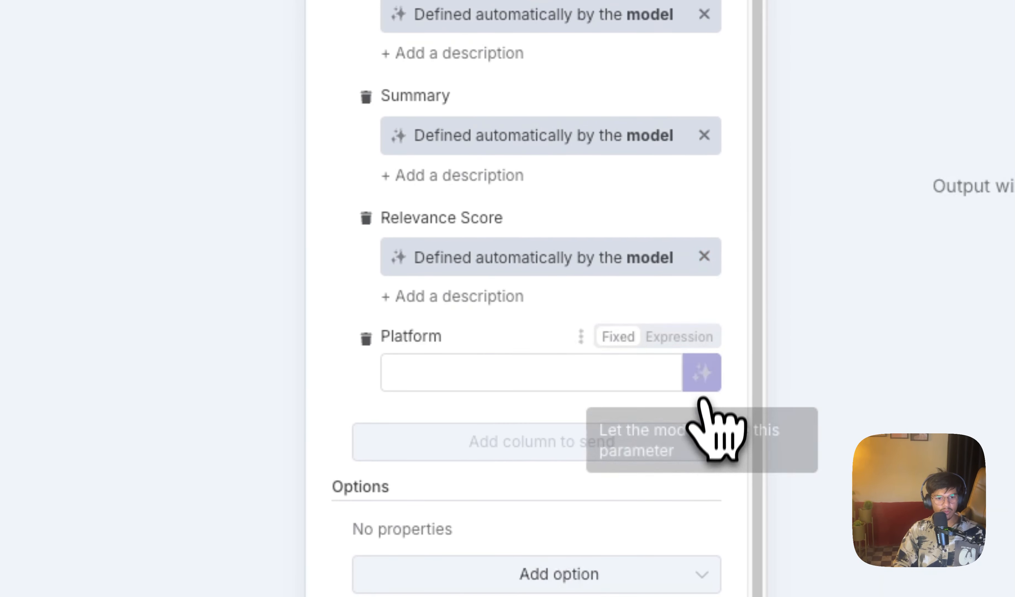
click(704, 375)
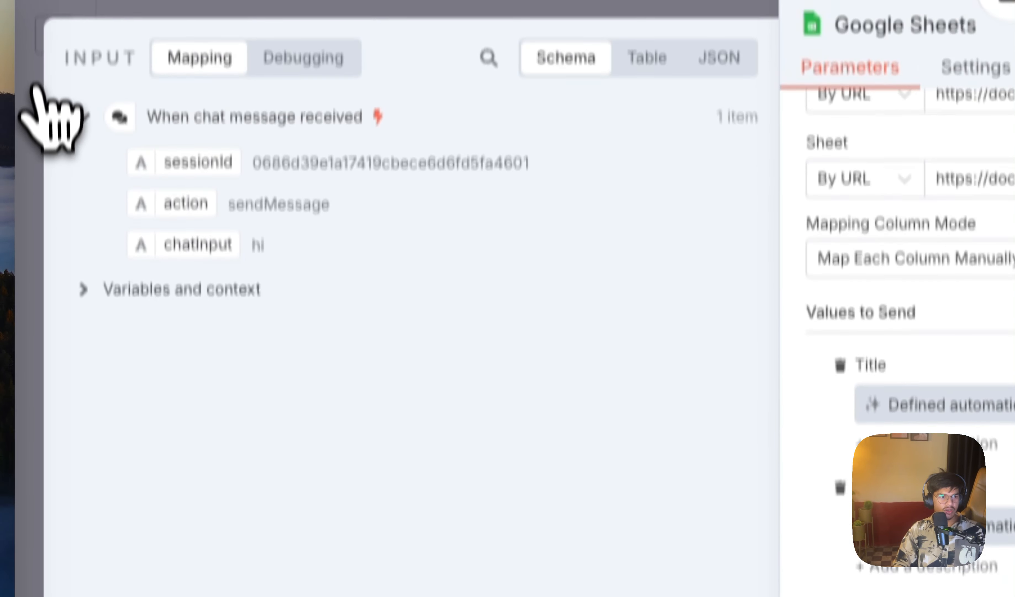
click(104, 49)
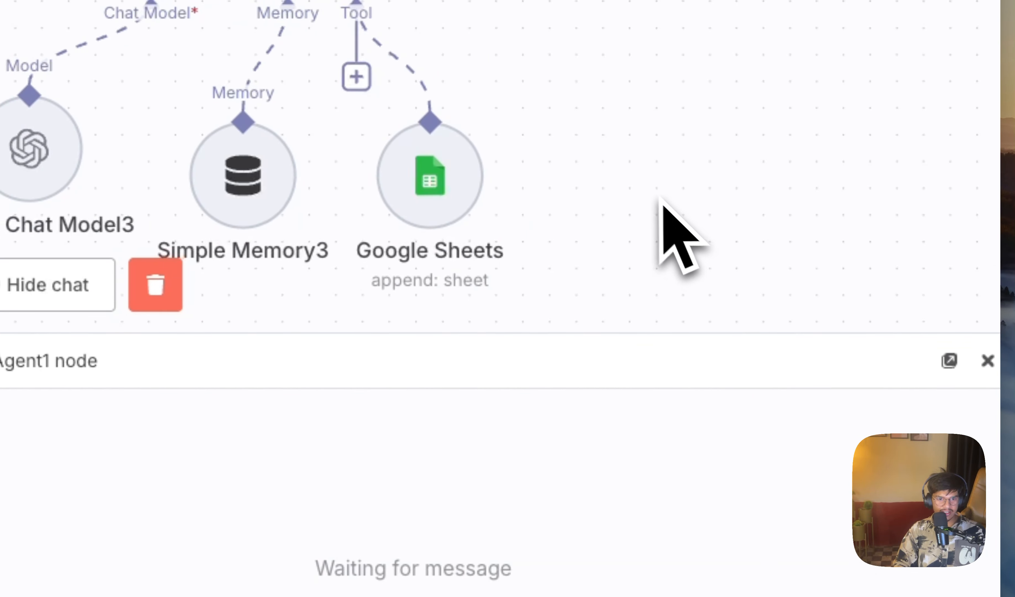
Step: Add an HTTP Request Tool to AI Agent1 with the description "Fetch the relevent topics from google Search API"
scroll(658, 196, down, 1)
scroll(649, 193, up, 2)
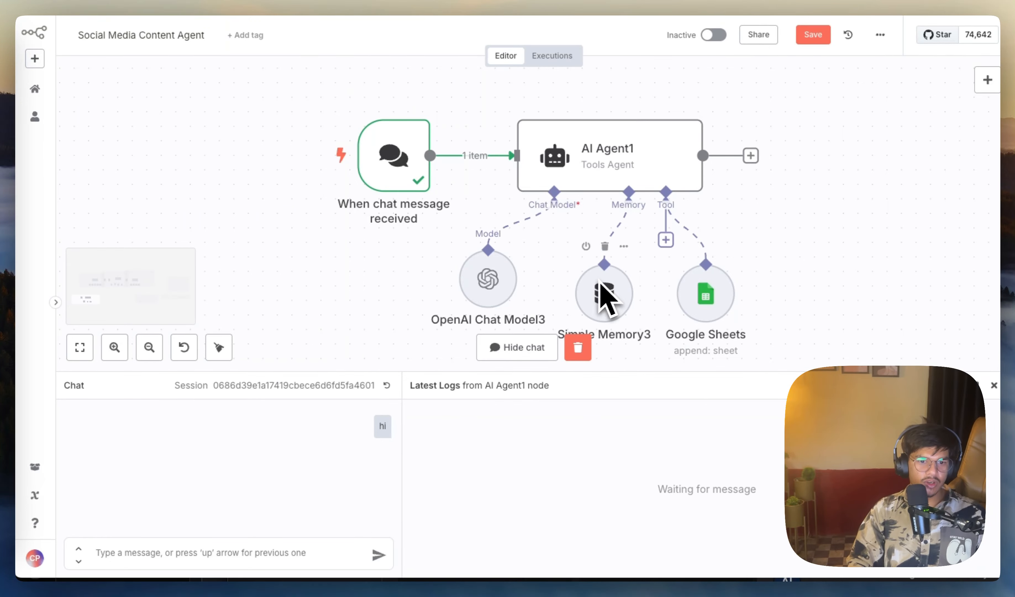
drag(688, 224, 682, 235)
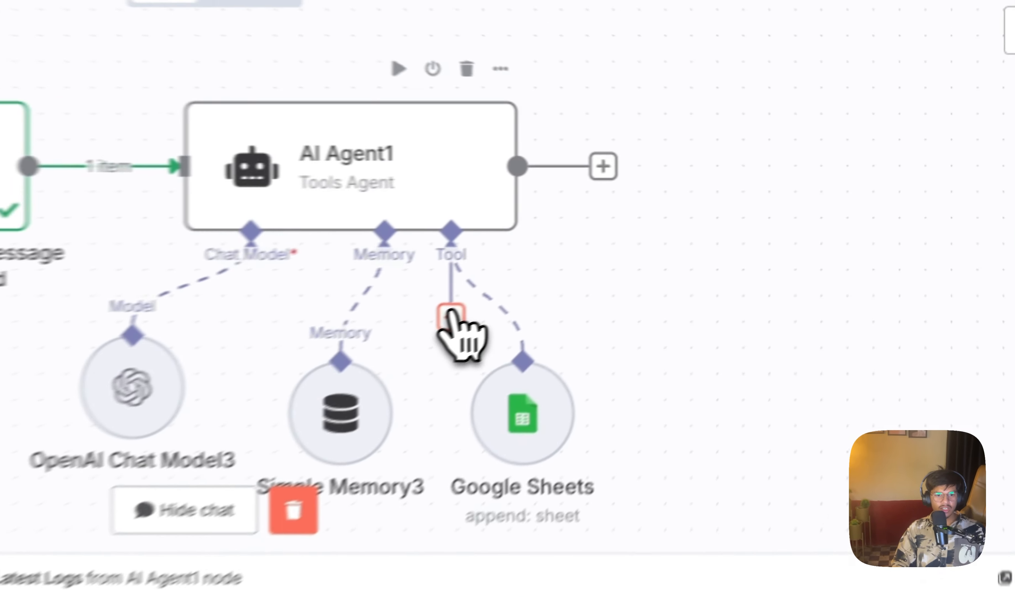
click(666, 239)
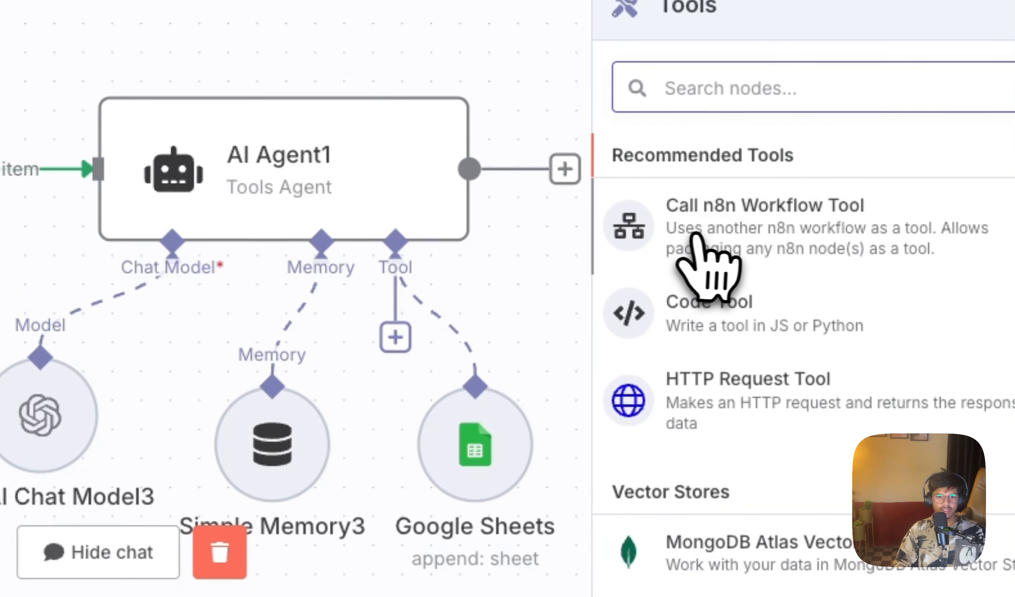
click(741, 406)
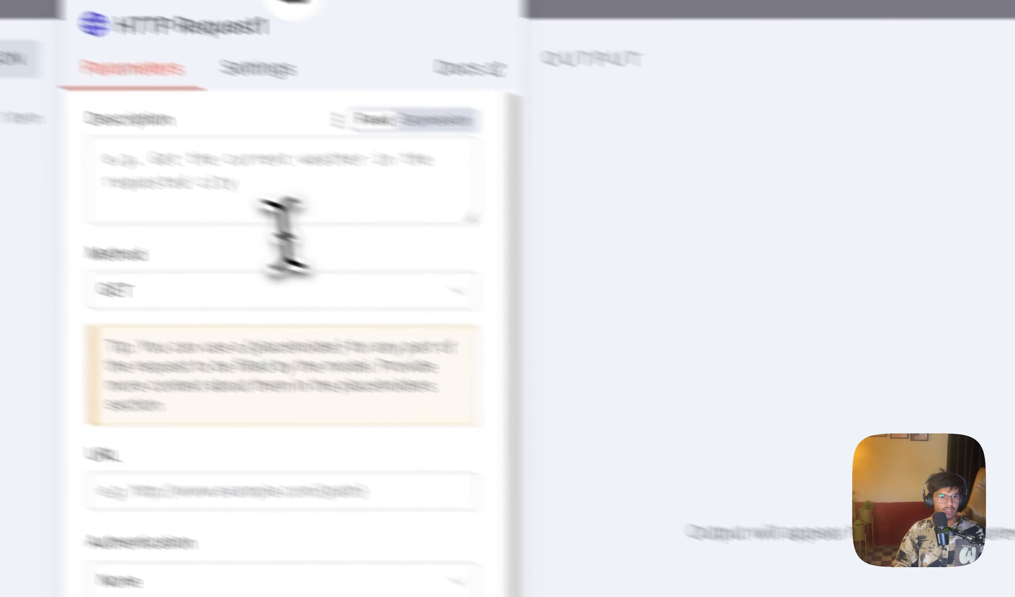
click(340, 243)
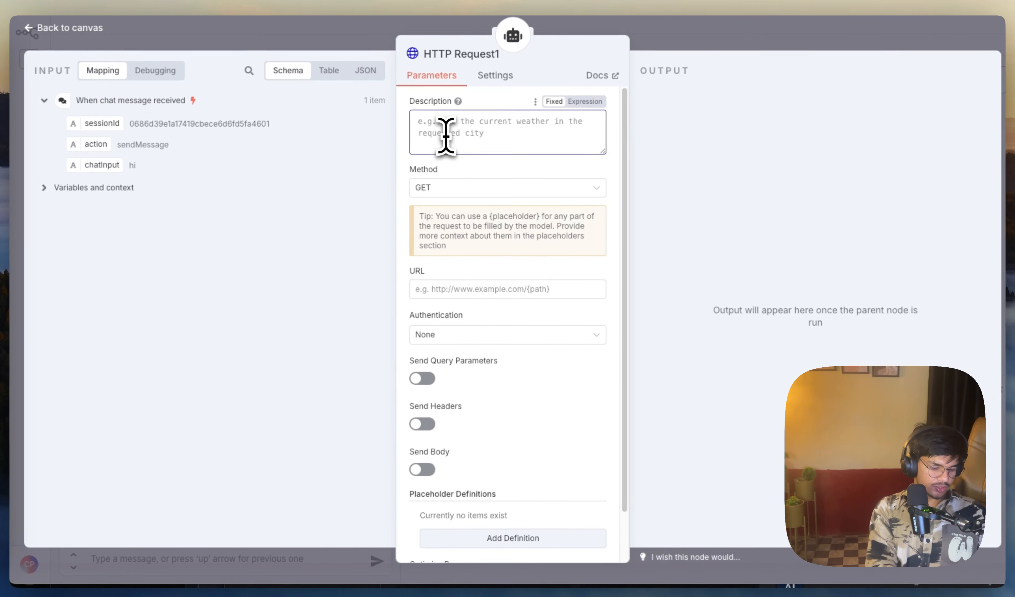
text(F)
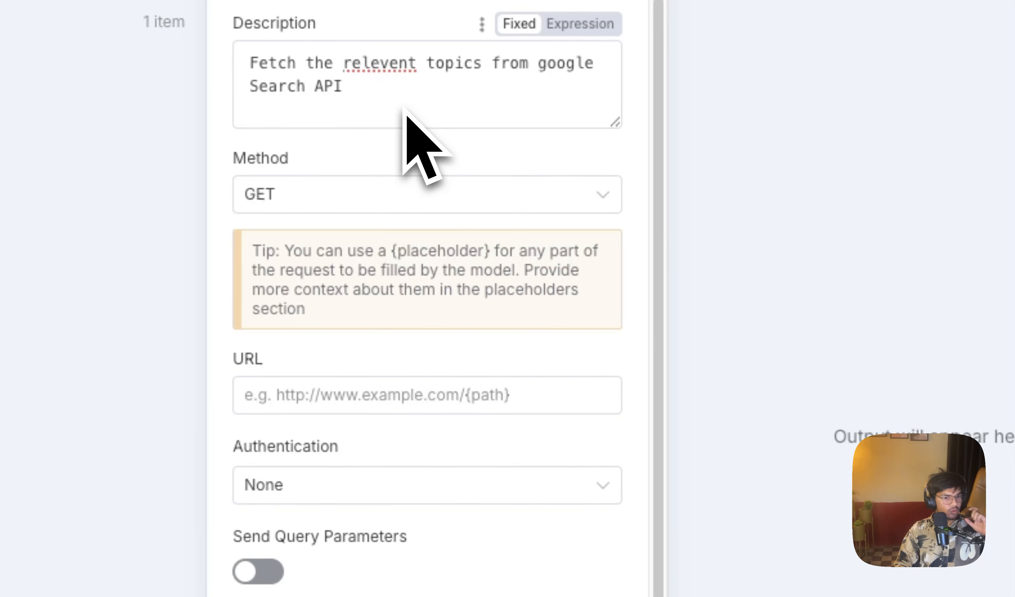
Step: In Google Cloud's API Library, search for "custom search" and open the management page of the Custom Search API
click(361, 400)
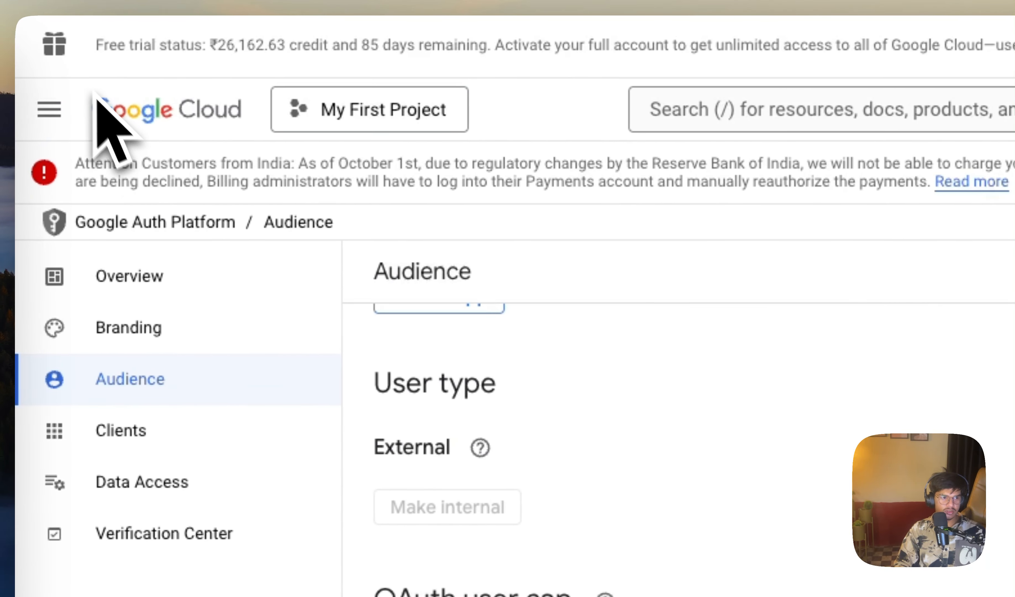
click(51, 110)
mouse_move(102, 386)
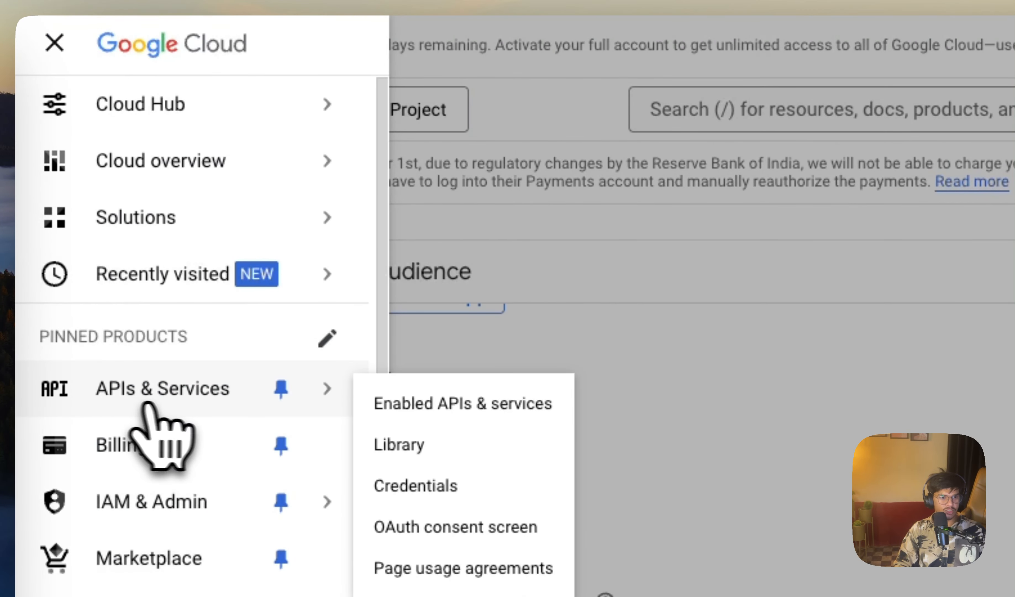
click(471, 404)
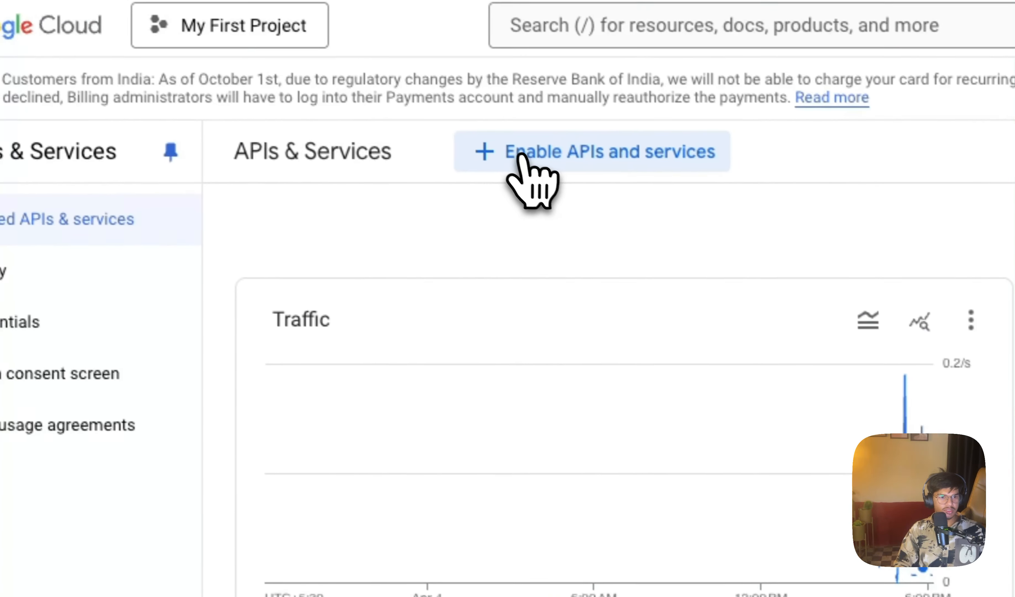
click(664, 236)
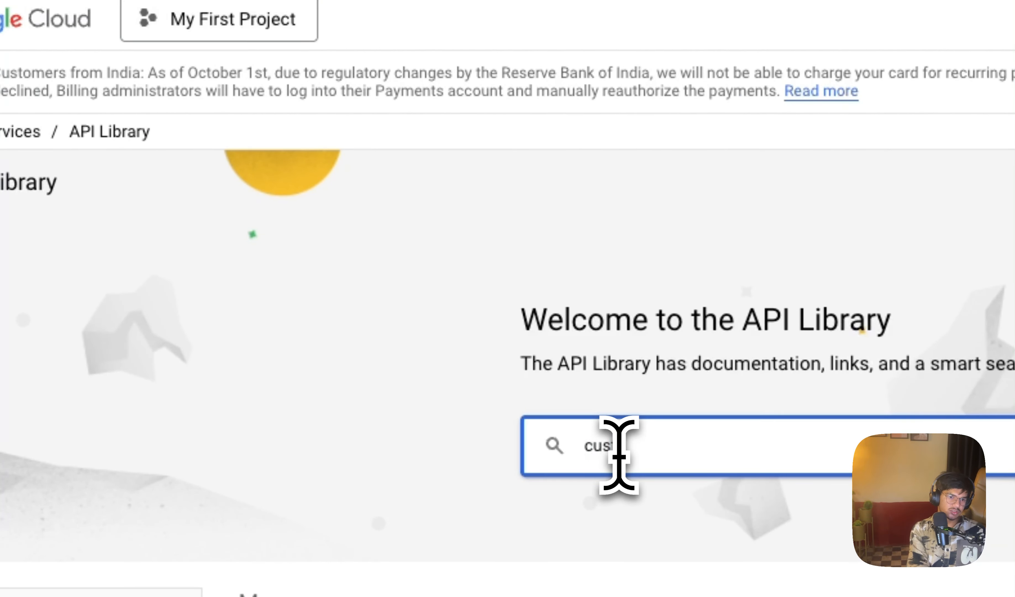
text(custom search)
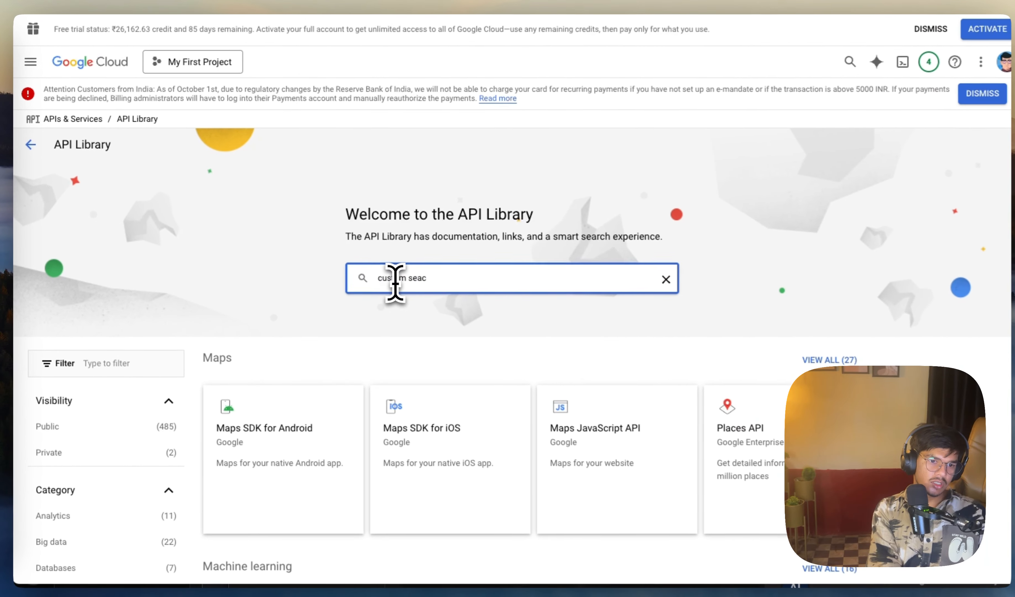
key(Return)
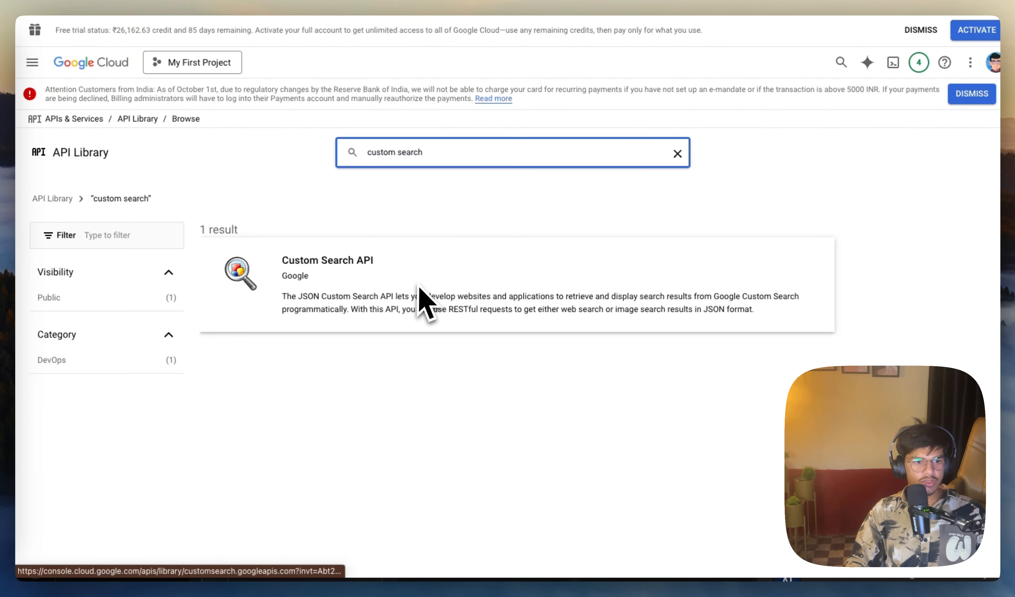
click(362, 269)
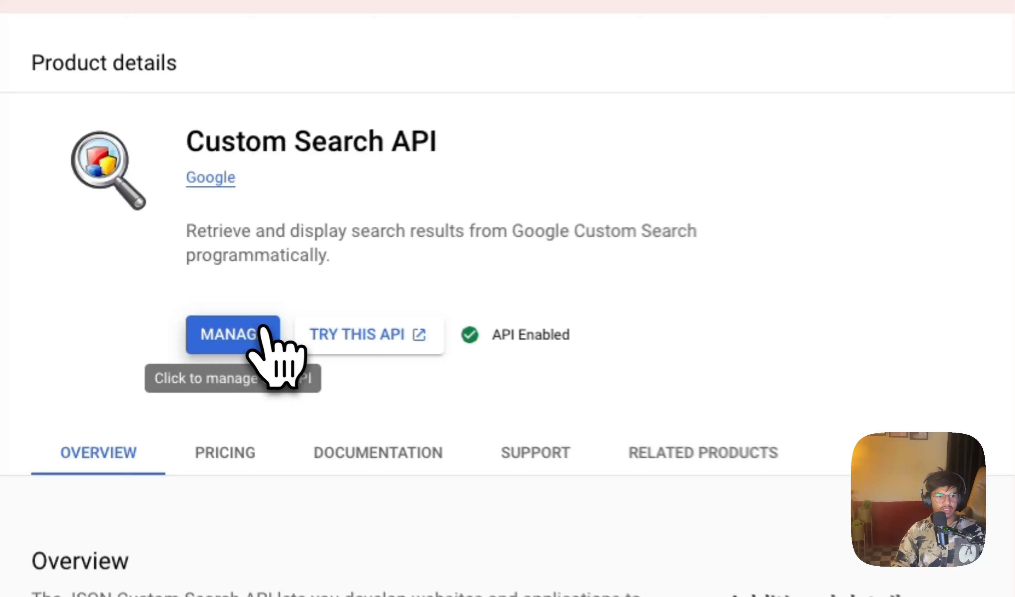
click(179, 314)
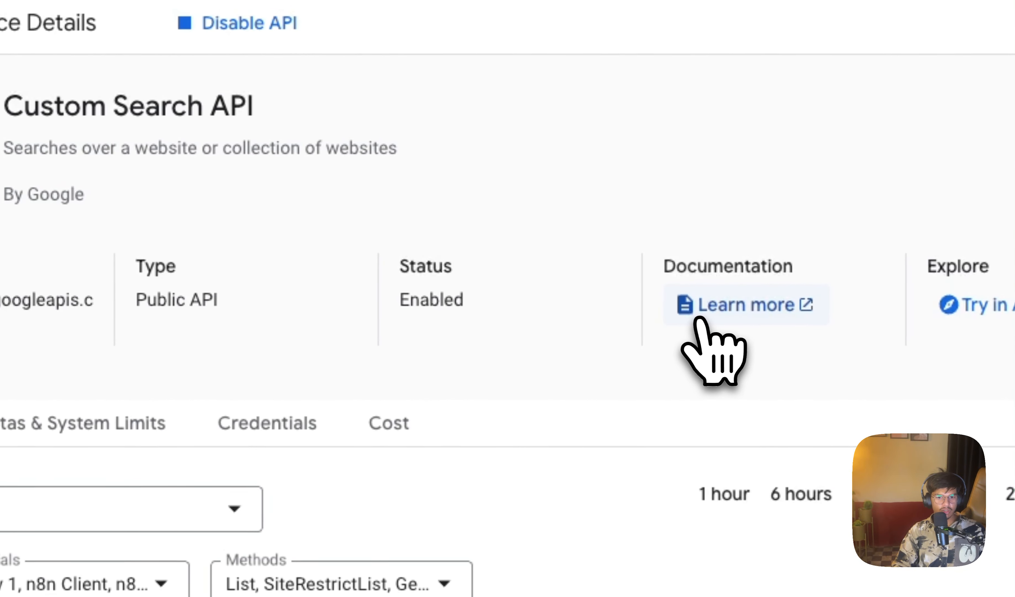
Step: Open the Custom Search API documentation and read the Using REST page's request format and required query parameters
click(698, 317)
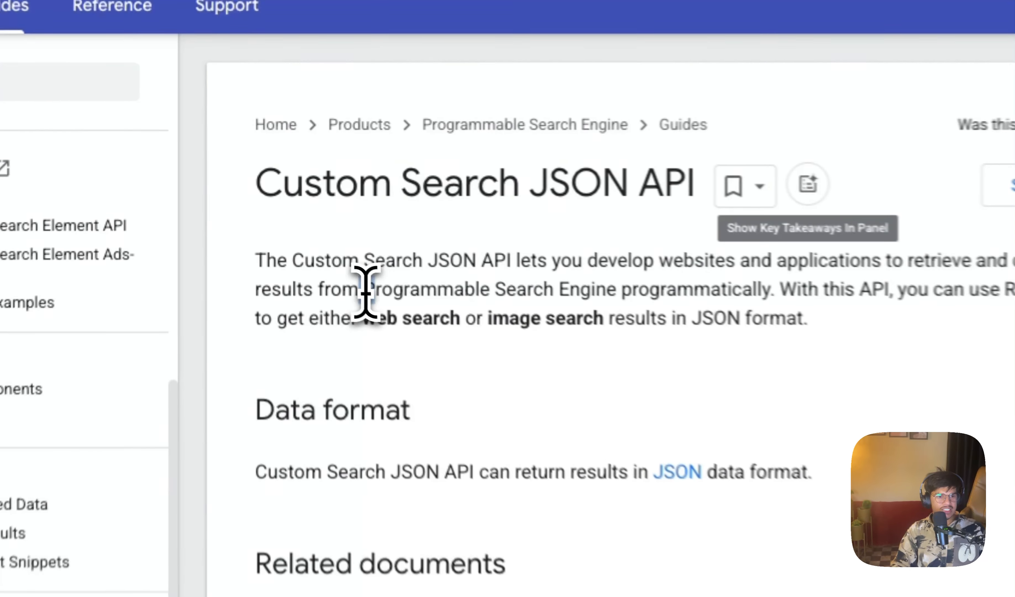
drag(285, 213, 411, 210)
drag(624, 296, 644, 296)
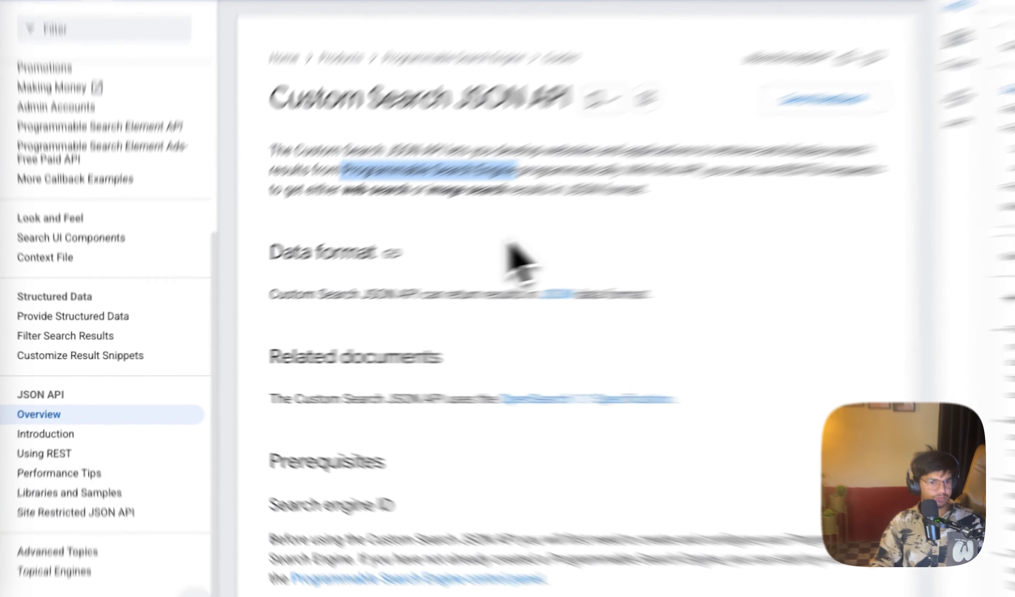
click(418, 270)
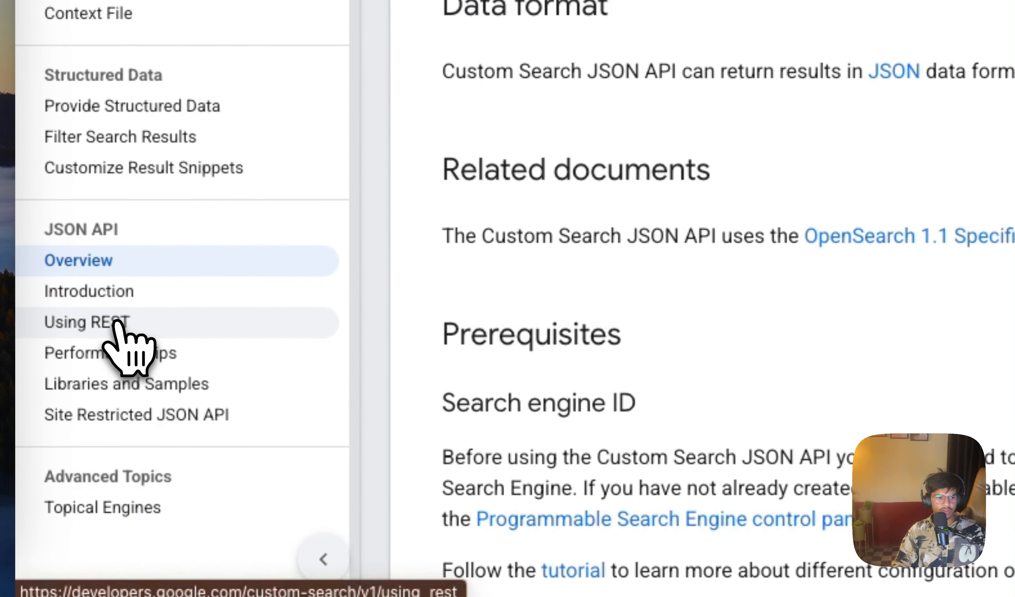
click(118, 322)
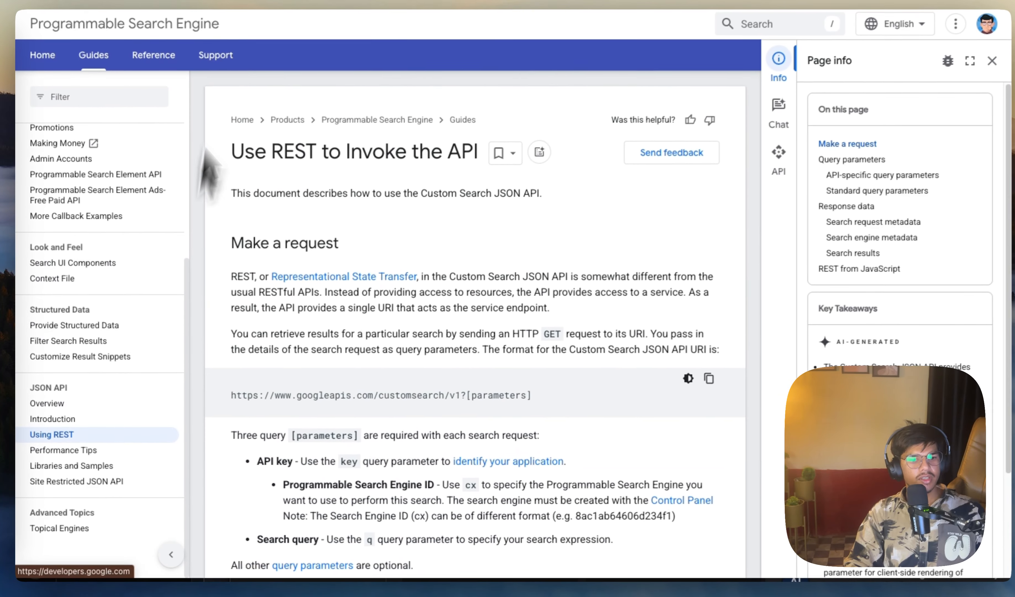
scroll(270, 434, down, 8)
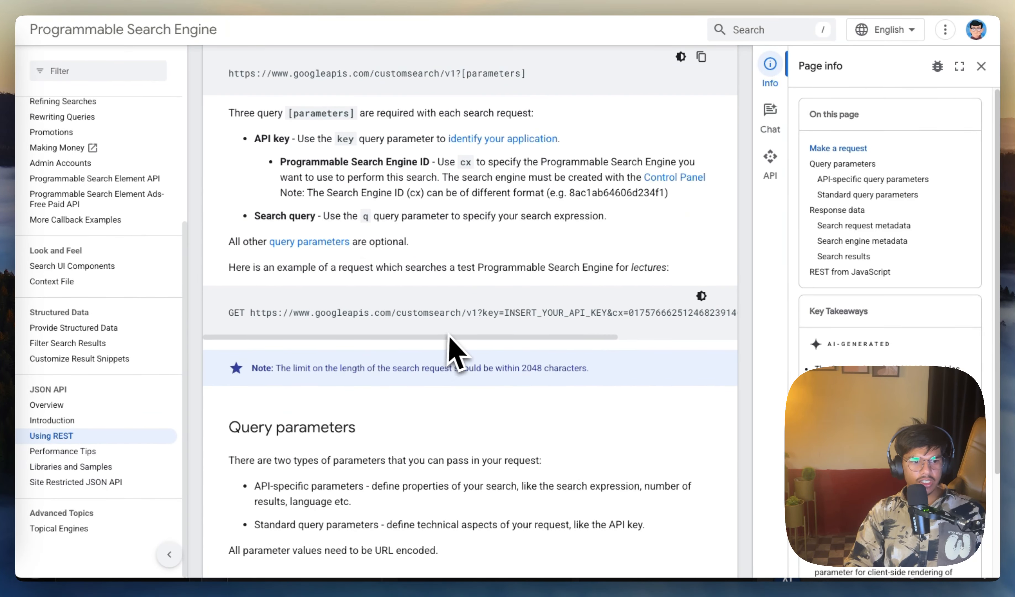
scroll(455, 351, up, 5)
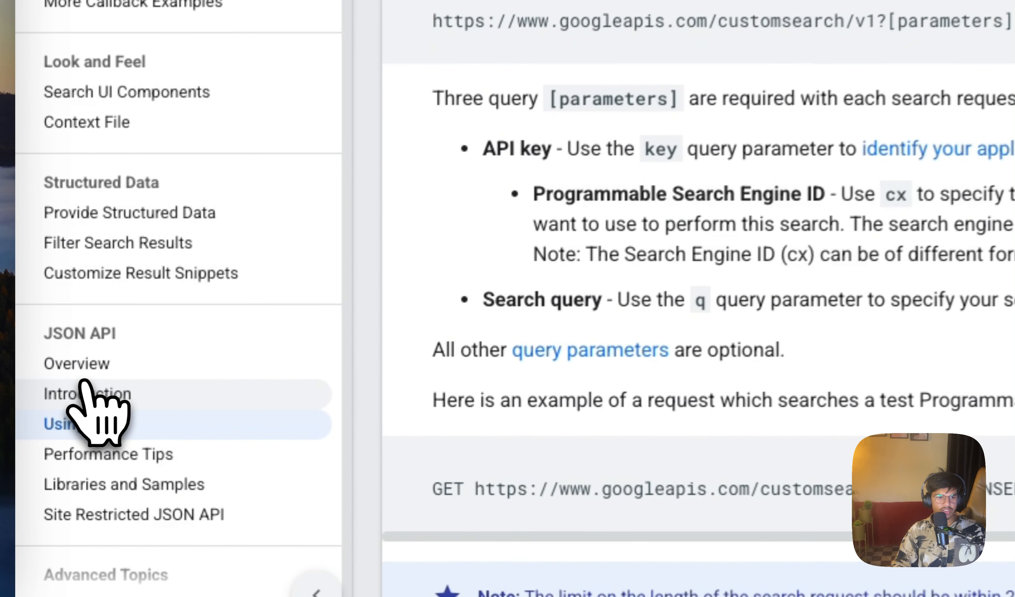
Step: From the JSON API Introduction page, get a Custom Search API key for the Automation n8n project and copy it
click(60, 449)
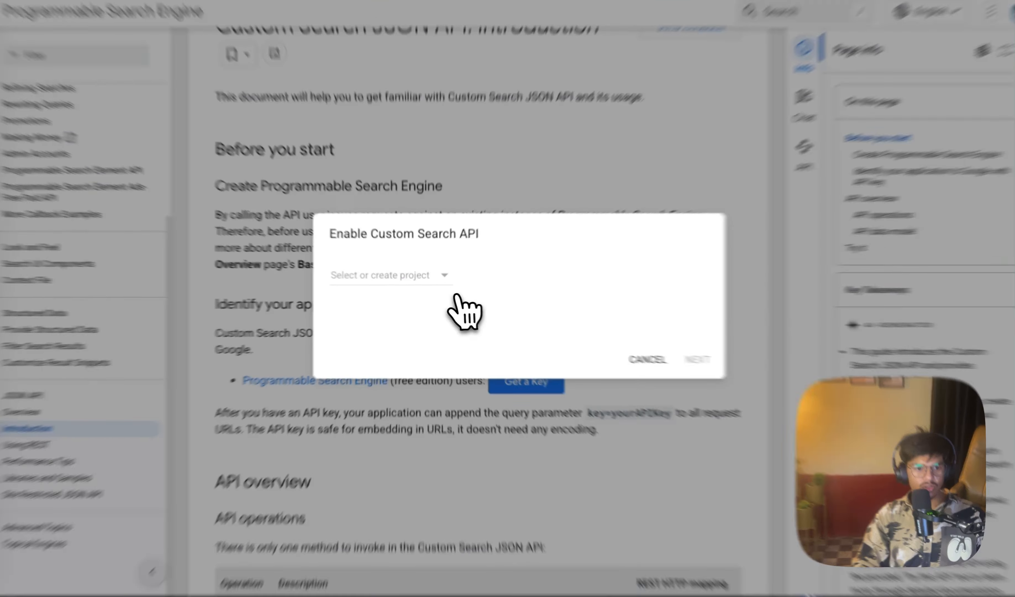
click(441, 277)
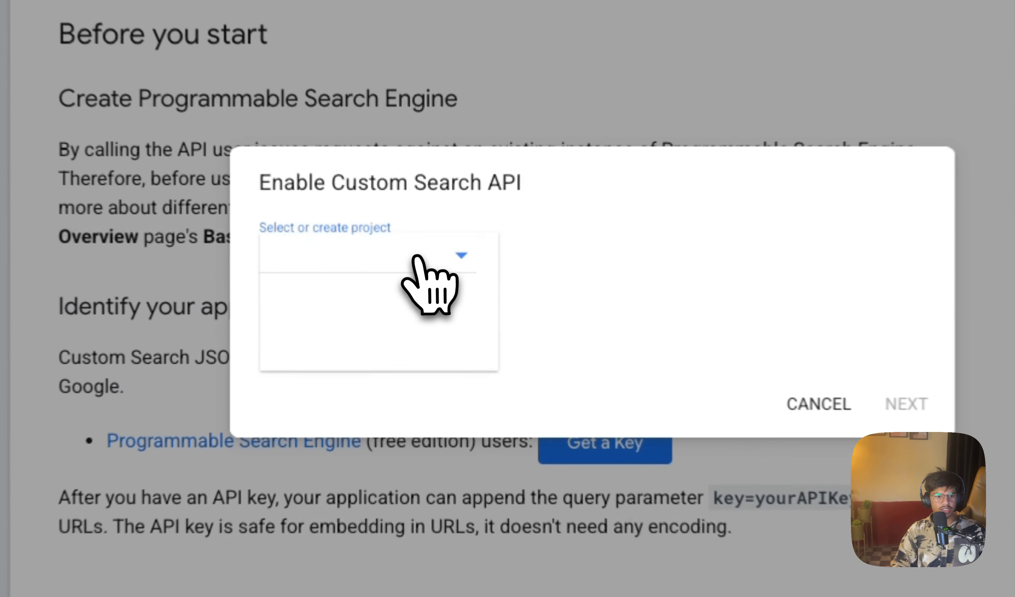
click(347, 283)
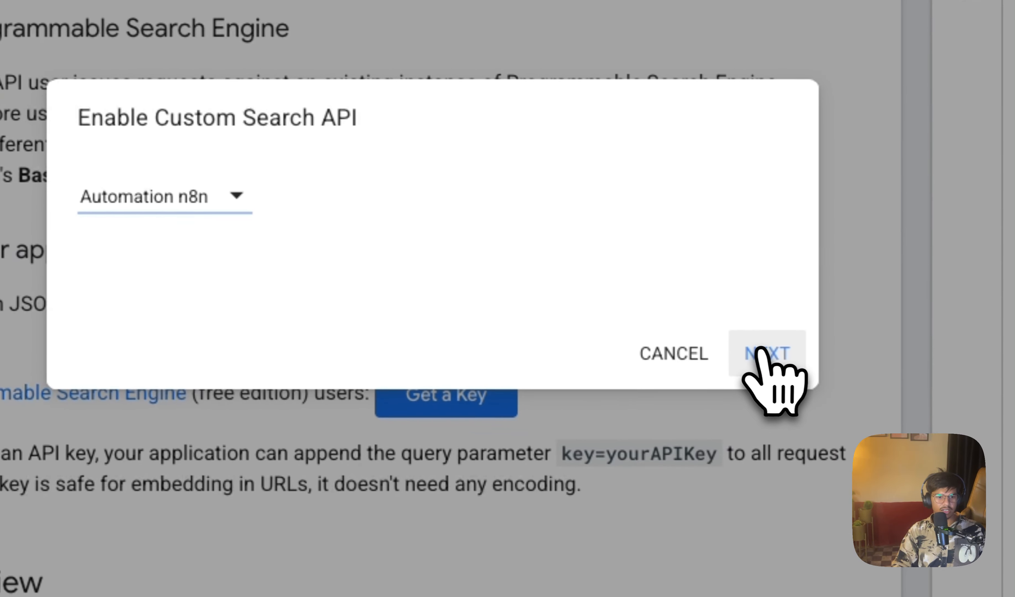
click(762, 353)
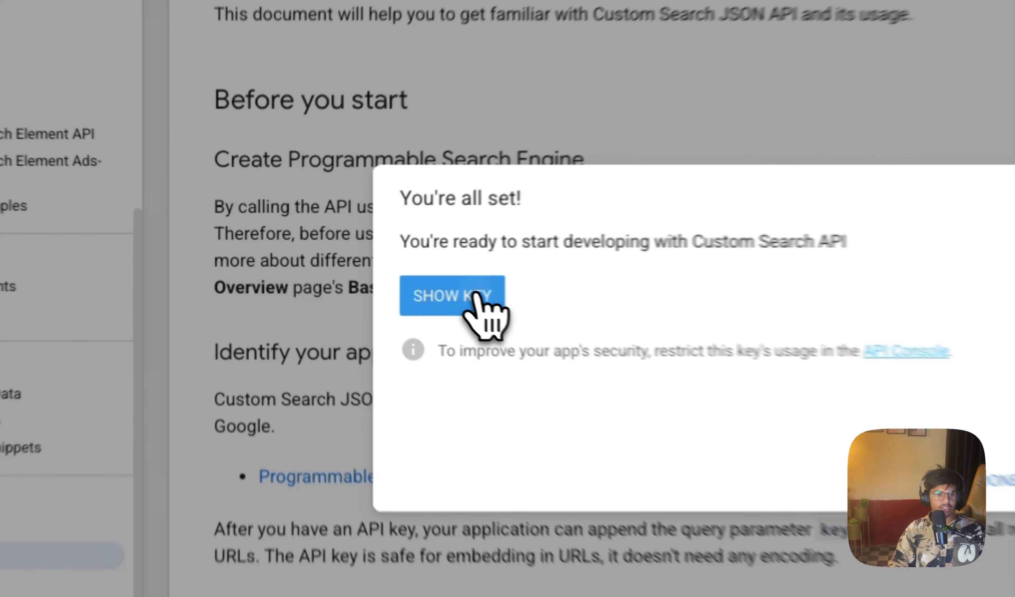
click(383, 274)
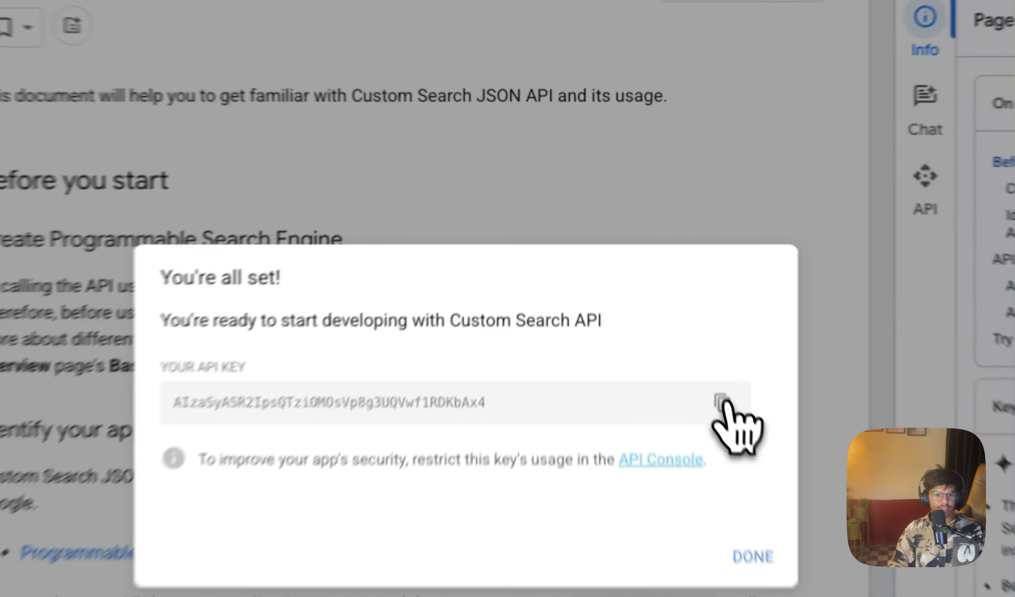
click(662, 288)
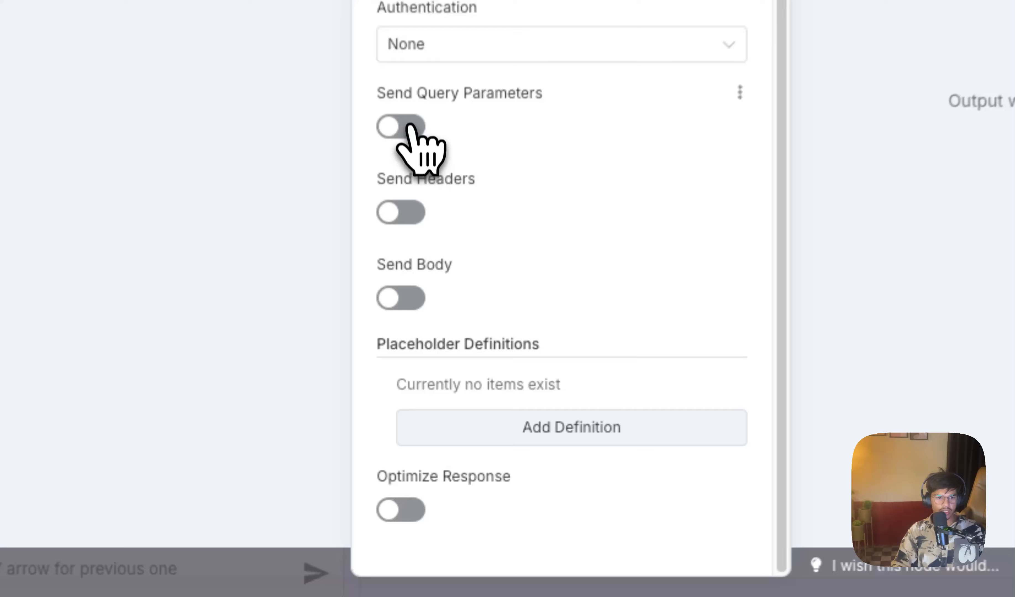
Step: In n8n's HTTP Request1, enable query parameters and add "key" using the field below, with the copied API key as its value
click(424, 320)
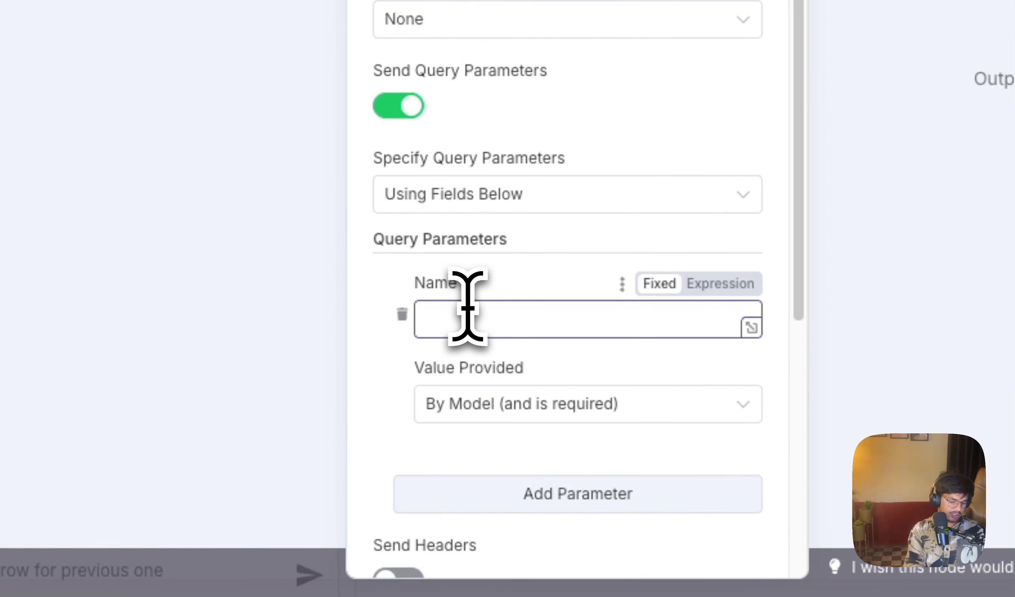
scroll(577, 345, down, 1)
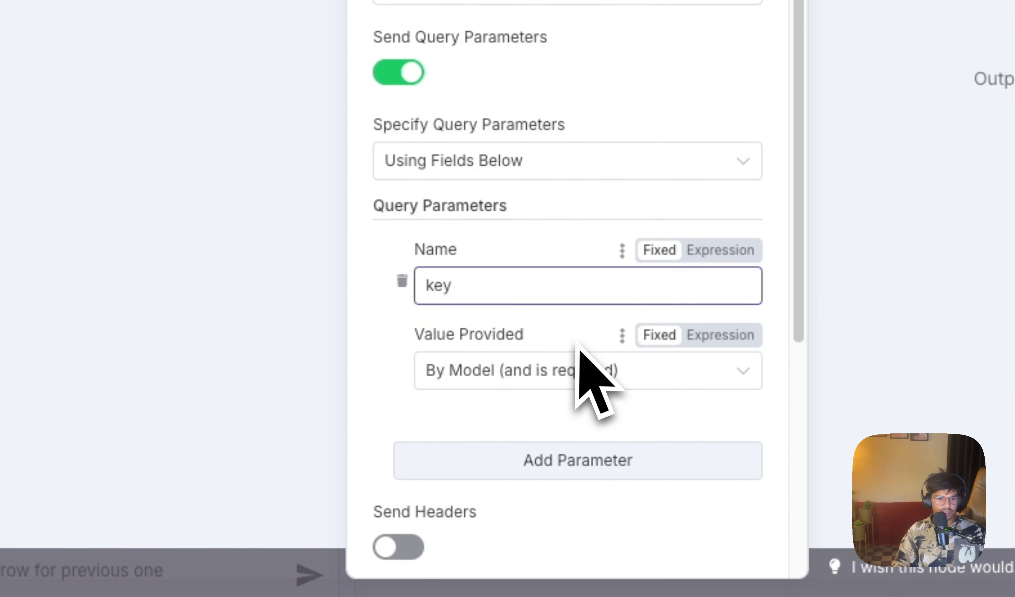
click(600, 363)
click(611, 522)
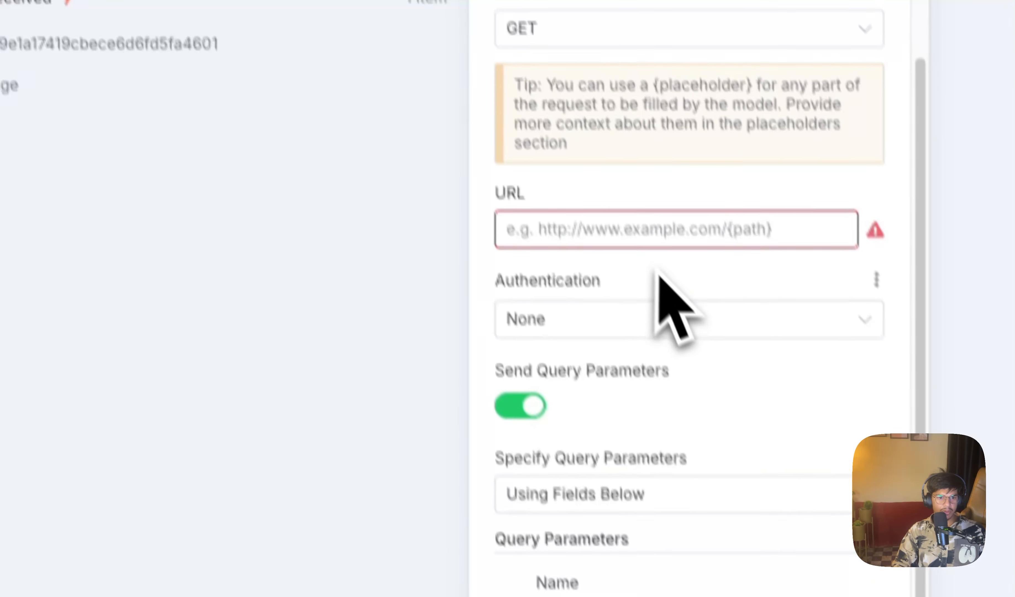
Step: Return to the Custom Search documentation, close the API key dialog and copy the example GET request URL from the Using REST page
click(674, 274)
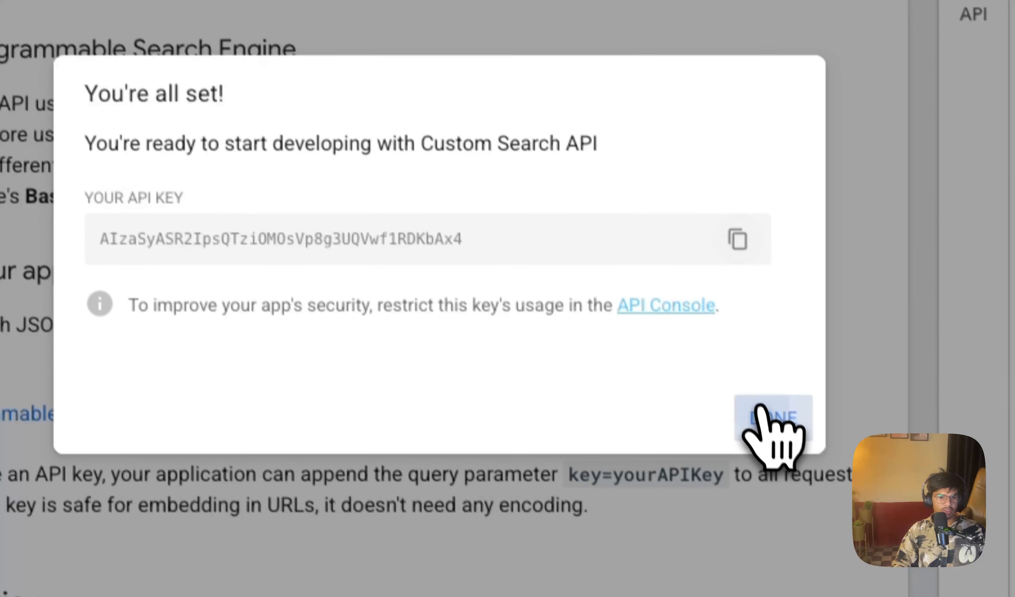
click(775, 430)
scroll(752, 391, down, 15)
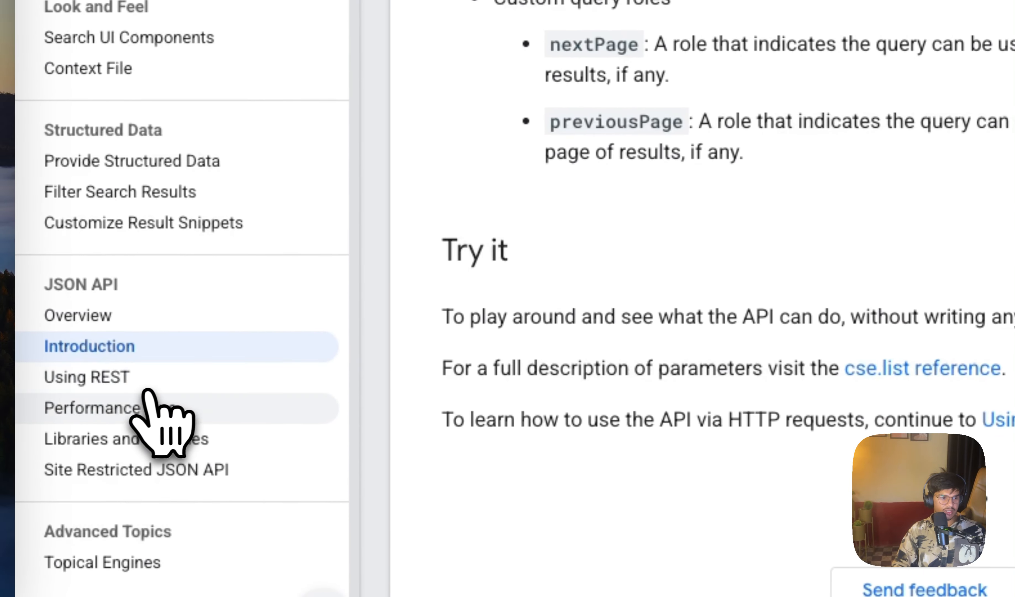
click(134, 378)
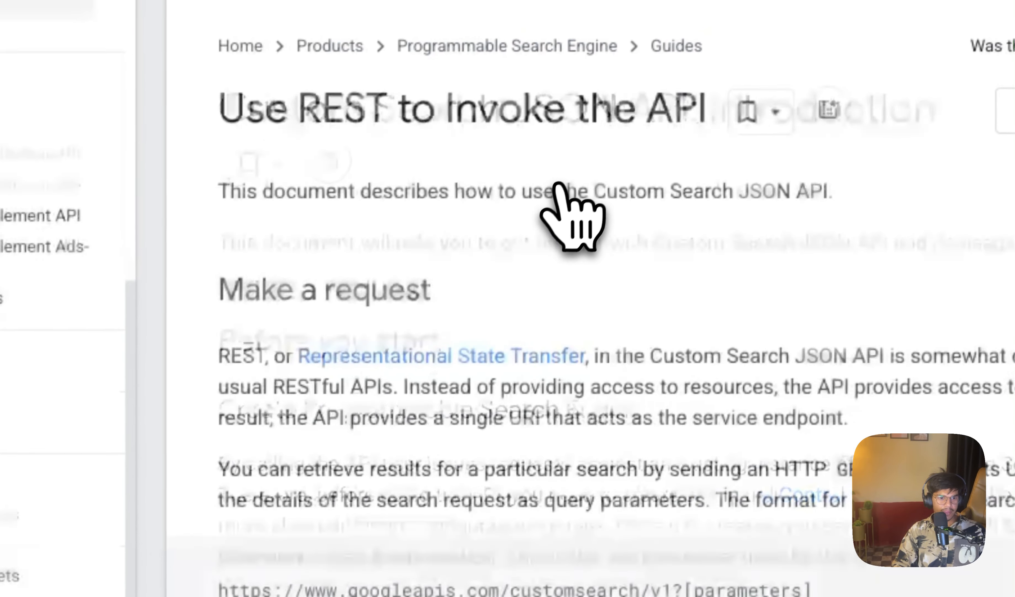
scroll(611, 408, down, 5)
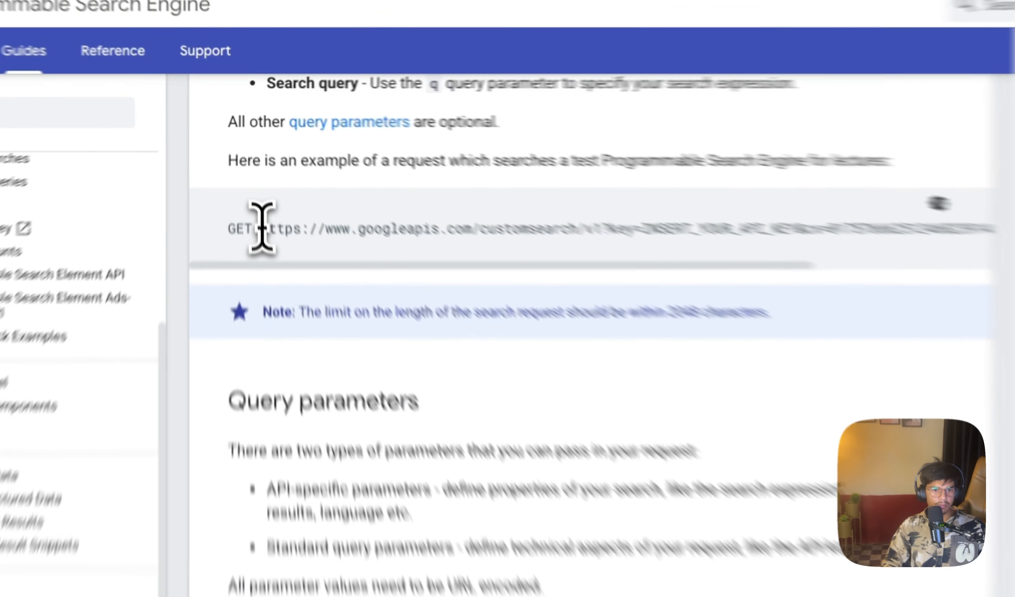
drag(251, 179, 325, 205)
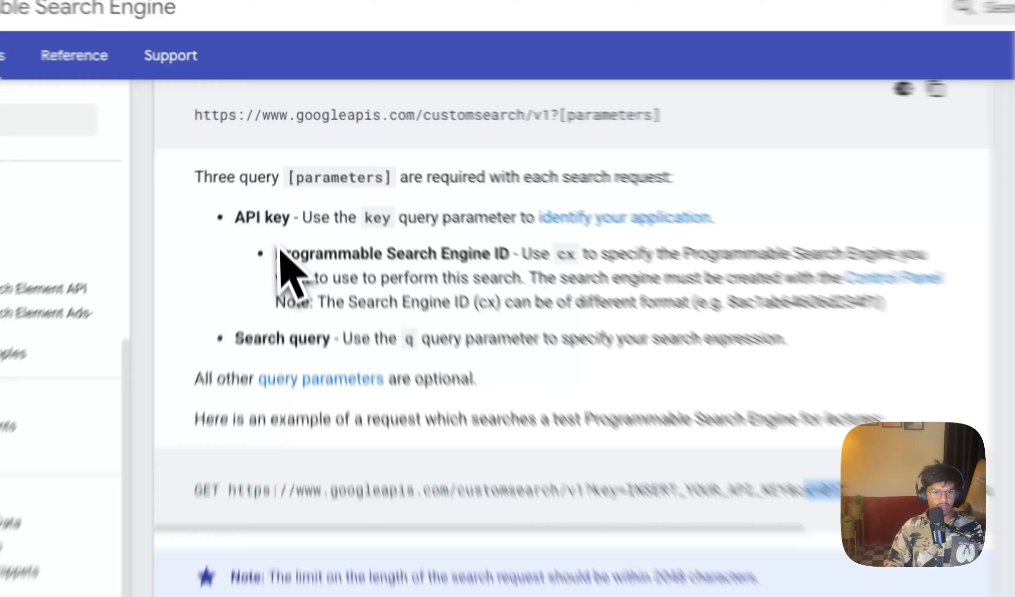
drag(281, 187, 701, 225)
click(758, 335)
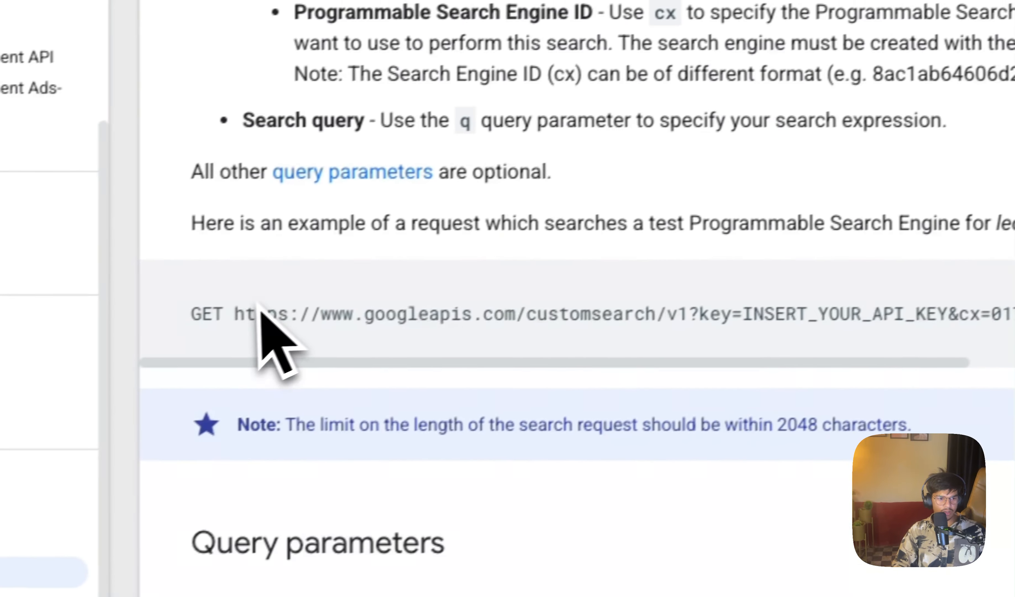
drag(235, 314, 753, 480)
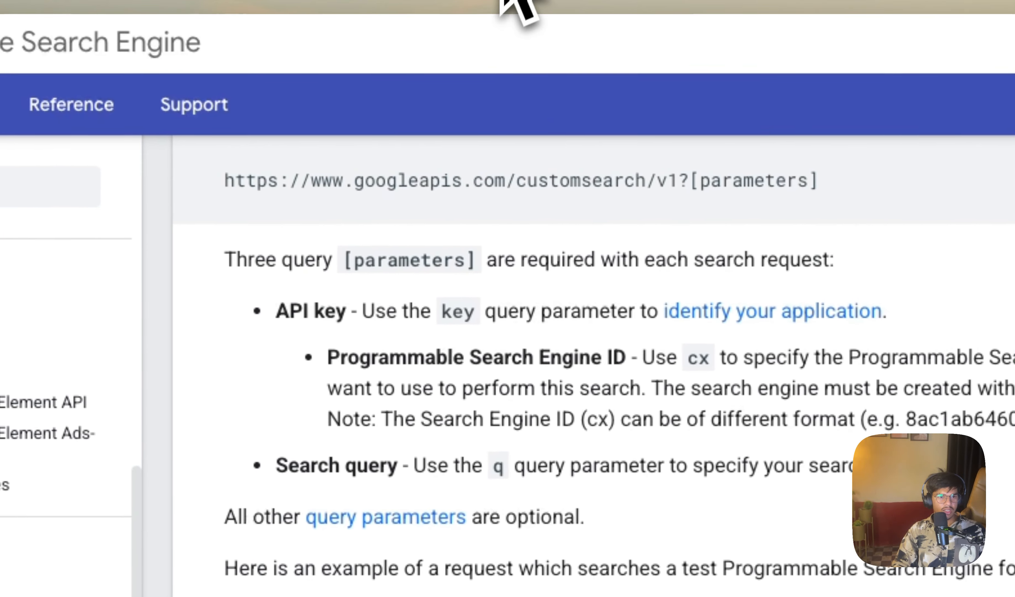
Step: Switch back to n8n and enter the copied example request address as HTTP Request1's URL
click(177, 1)
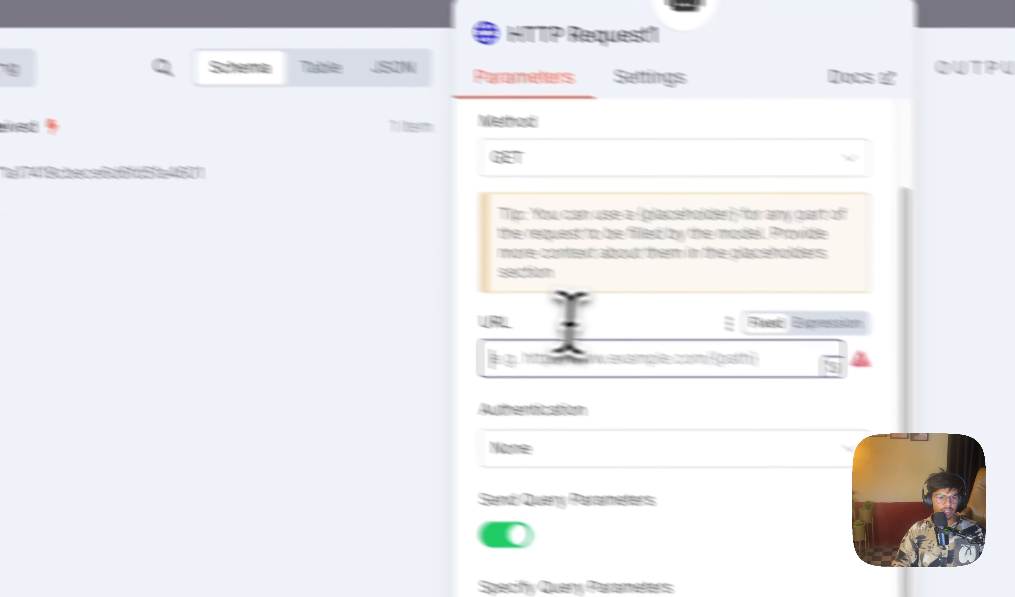
click(819, 414)
key(ctrl+v)
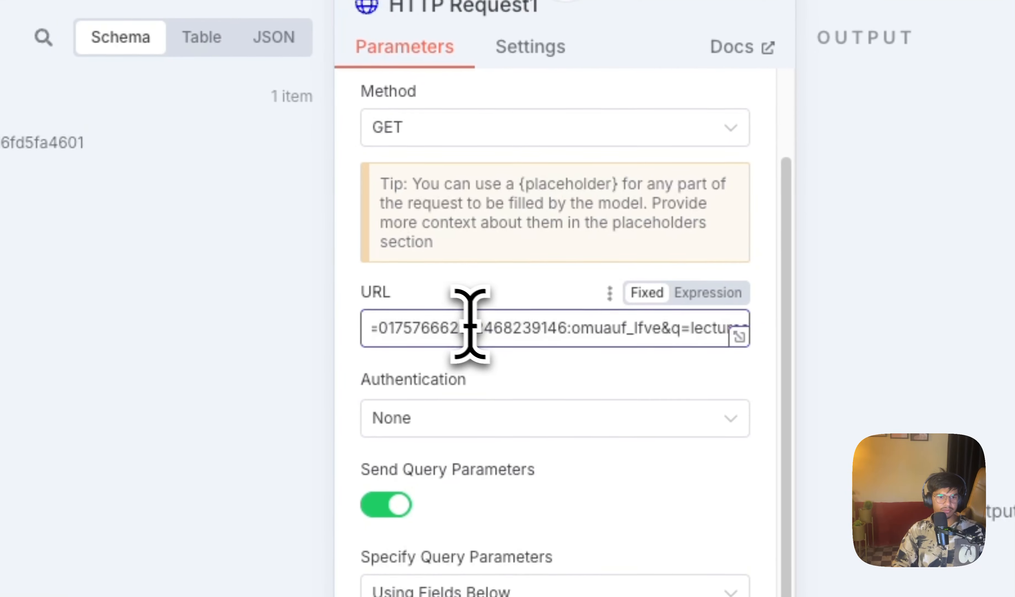
Step: Remove the key placeholder and the q=lectures parameter from HTTP Request1's URL, leaving only the cx parameter
click(739, 336)
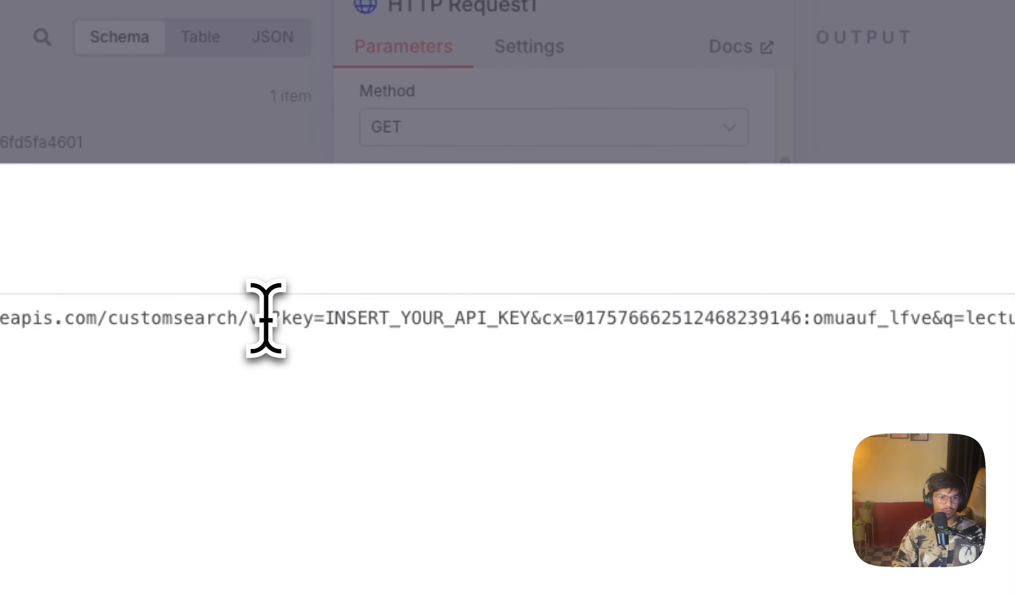
drag(277, 322, 340, 324)
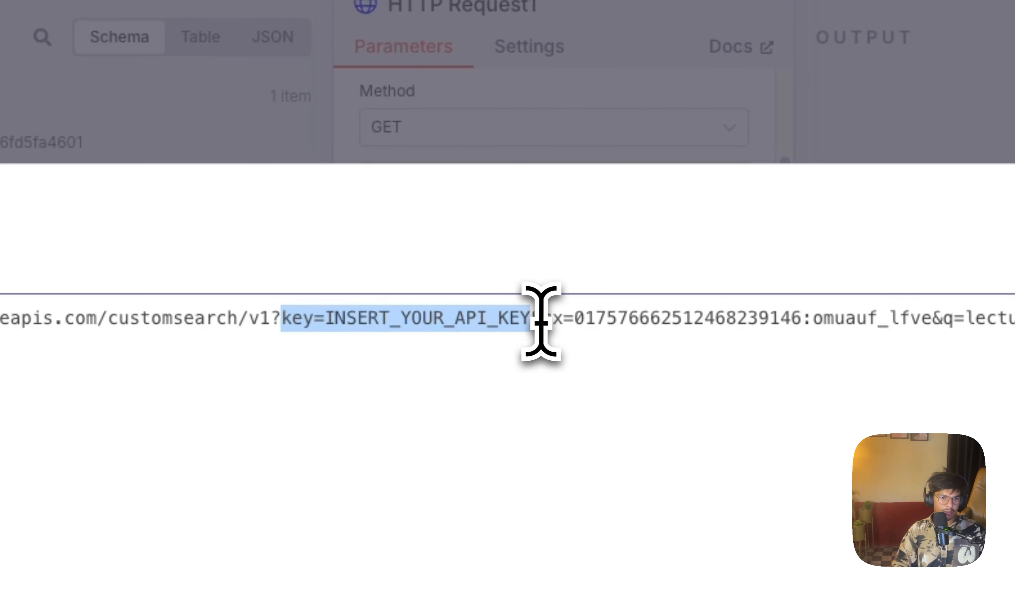
drag(544, 322, 351, 322)
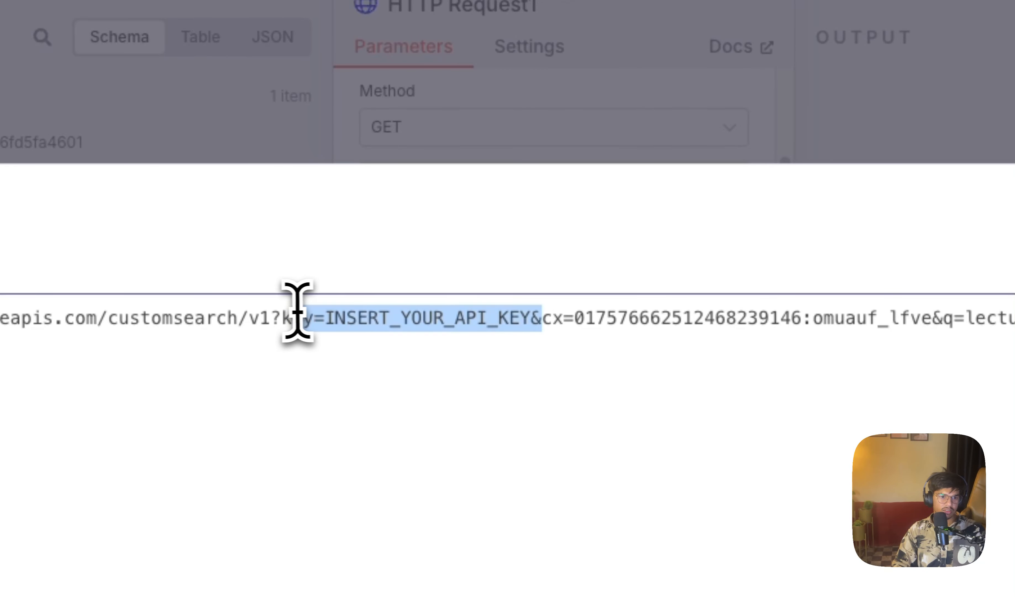
key(BackSpace)
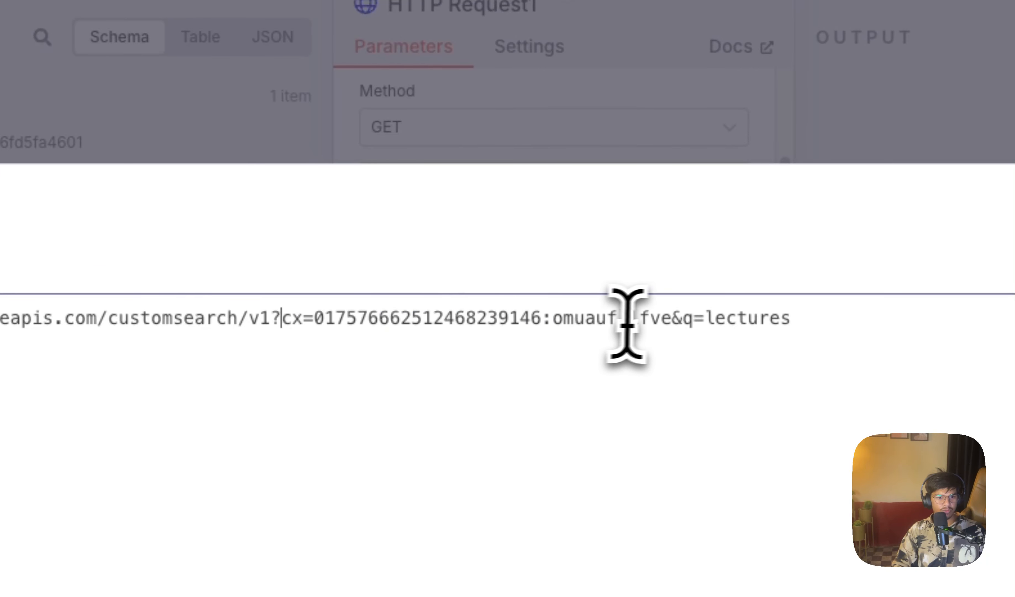
drag(671, 320, 793, 320)
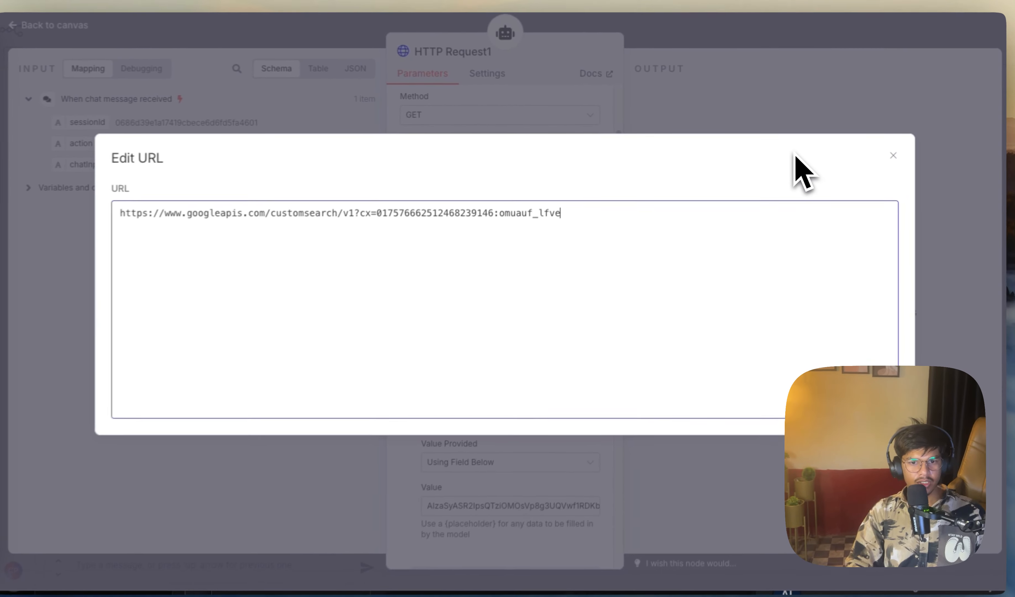
click(891, 154)
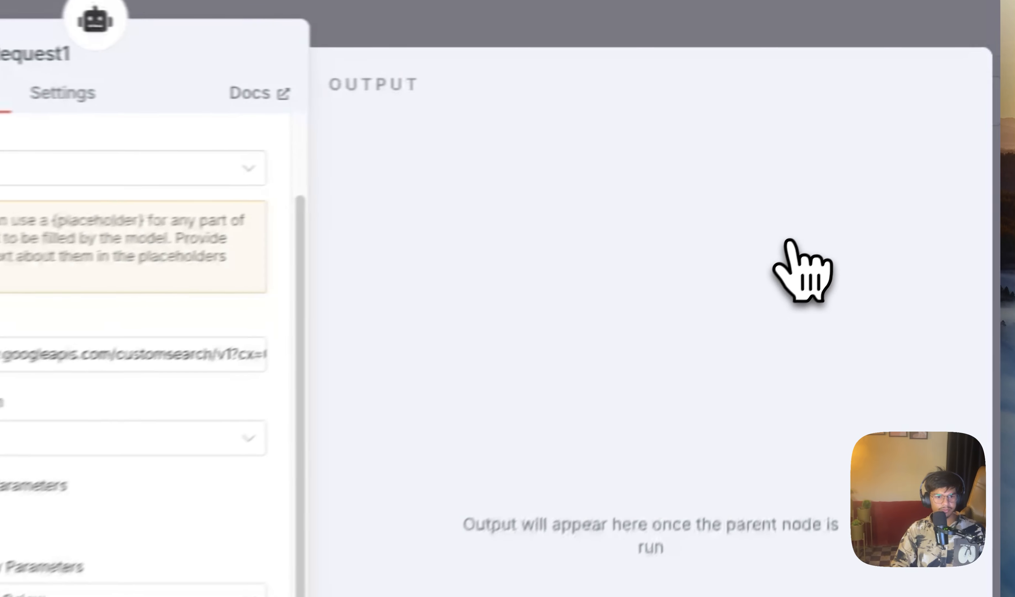
Step: Add a second query parameter named "q" to HTTP Request1, with its value provided by the model as required
scroll(455, 177, down, 10)
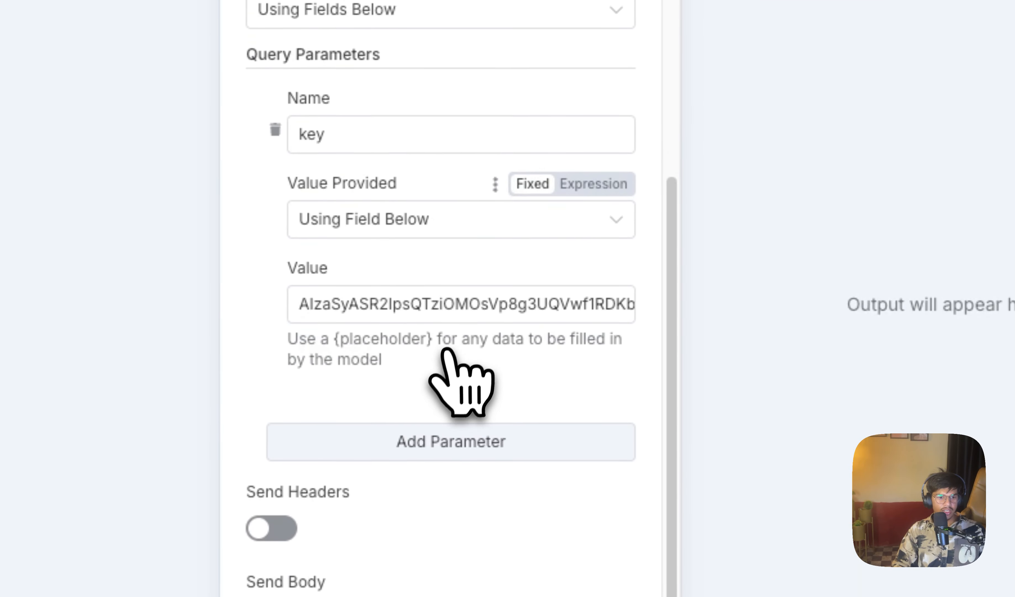
click(389, 447)
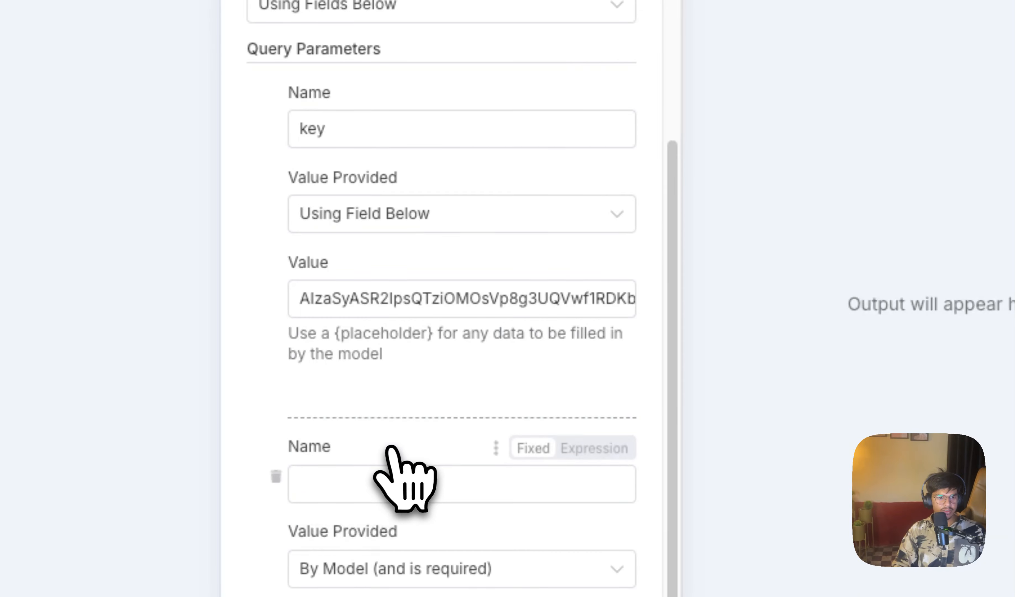
click(322, 475)
text(q)
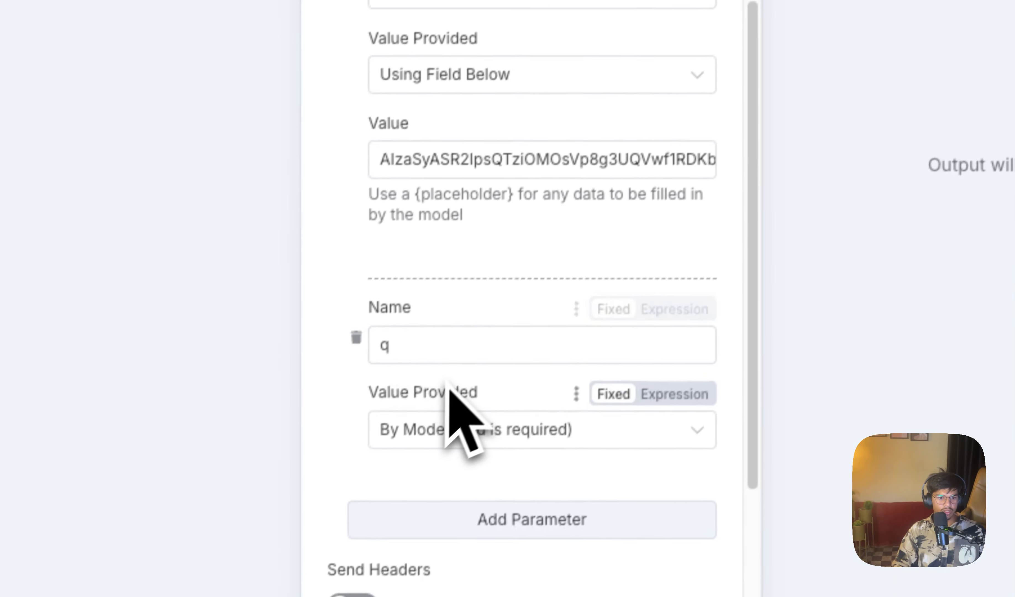
scroll(449, 390, down, 5)
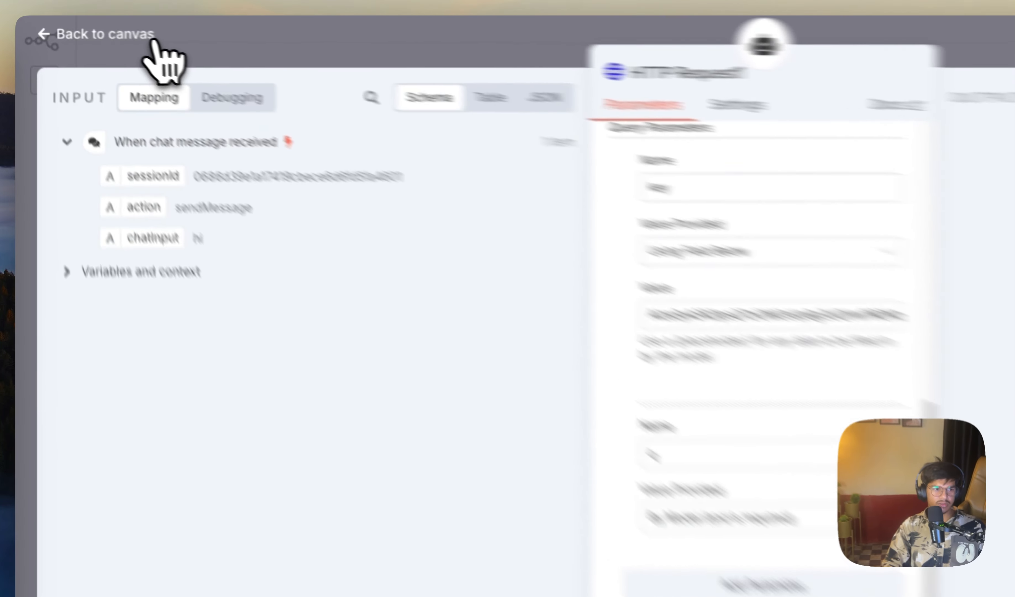
Step: Return to the canvas, run the AI Agent1 node on its own, review its output and close the node
click(72, 27)
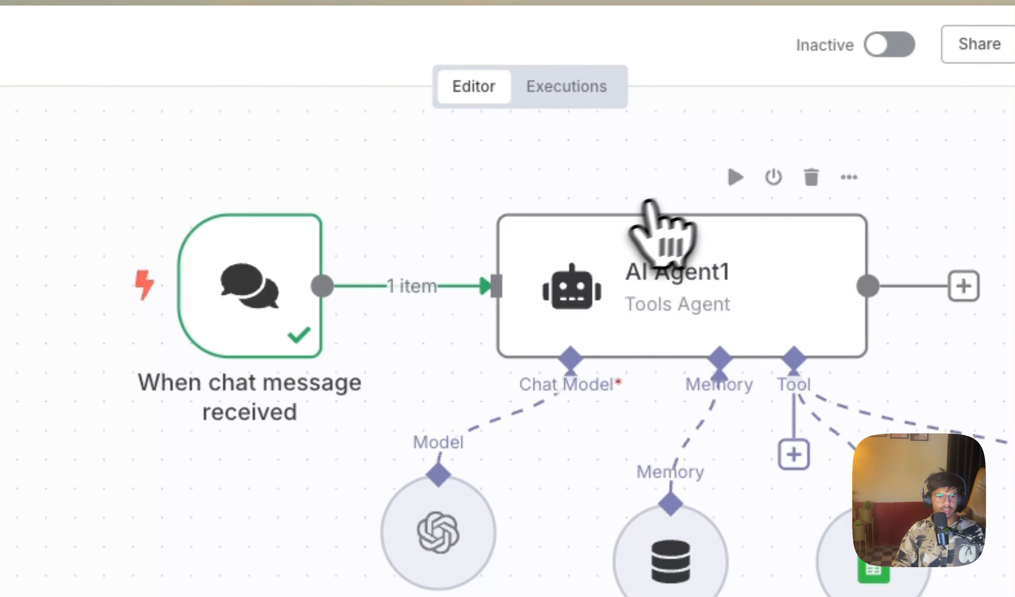
click(730, 180)
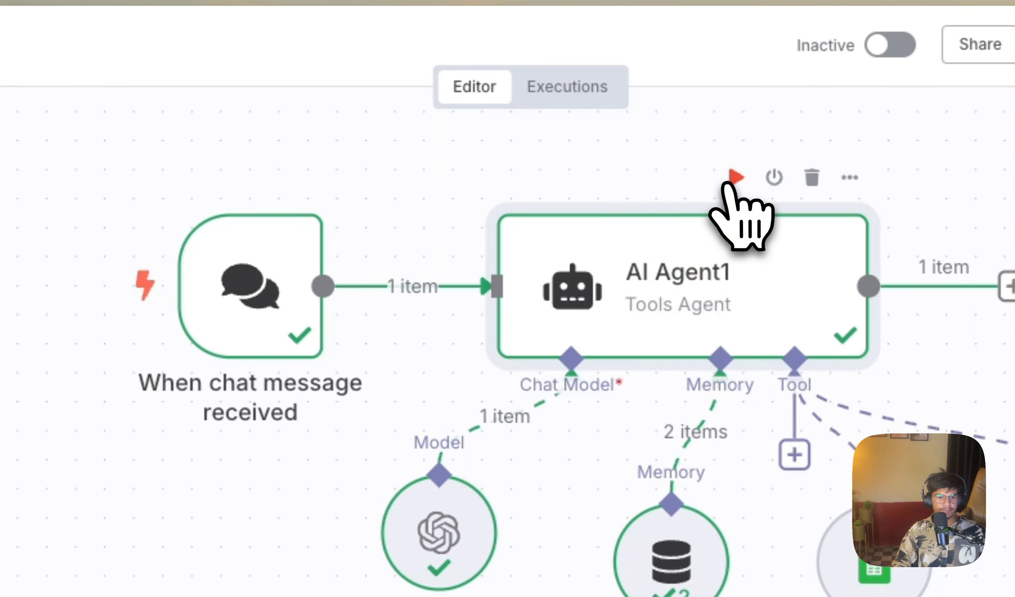
double_click(677, 312)
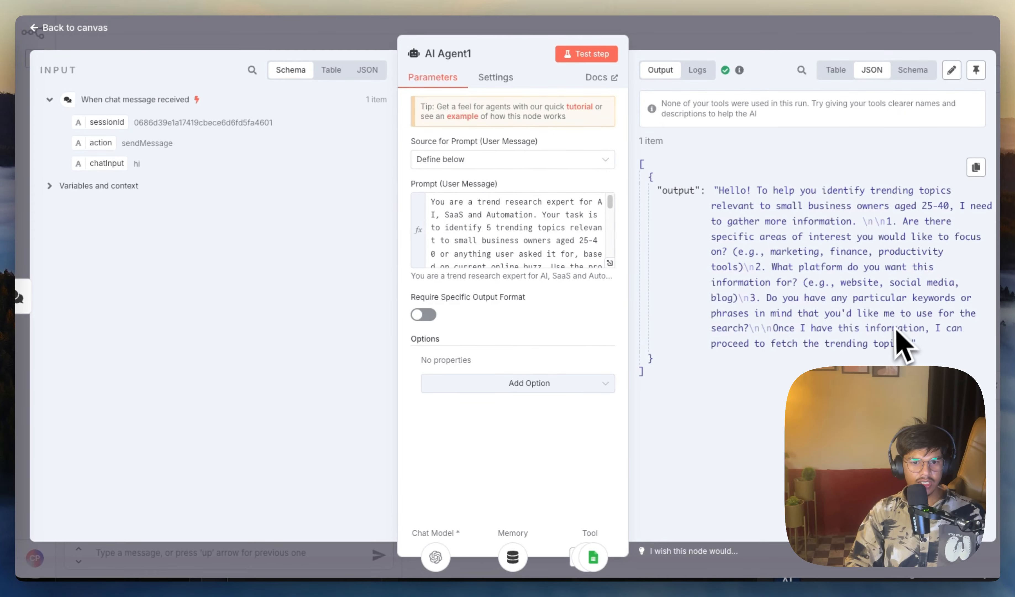
click(96, 37)
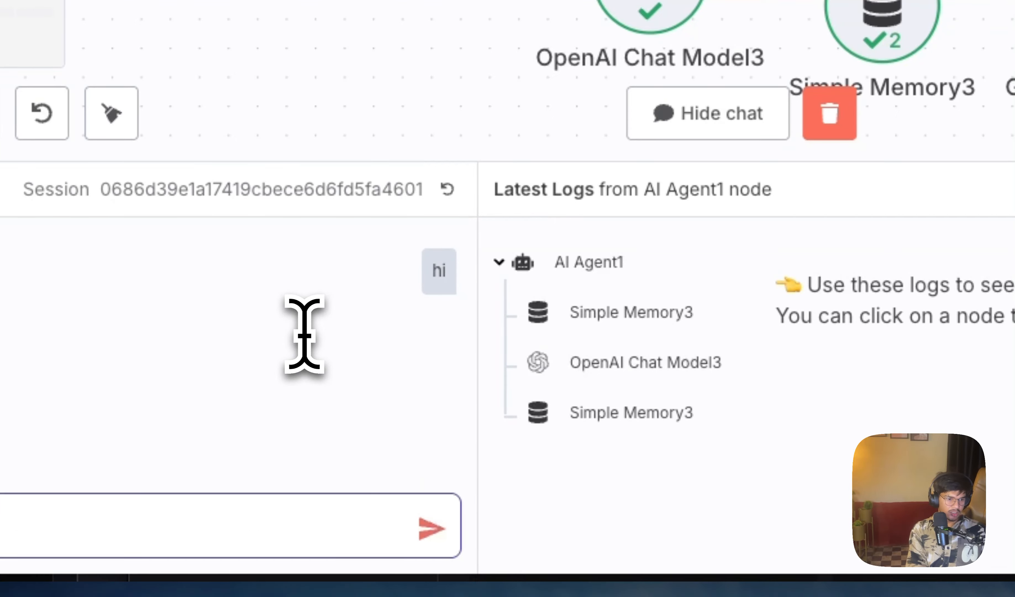
Step: Send the chat message "write me a topic o n google AI automation with n8n" to the agent
text(write me a topoi)
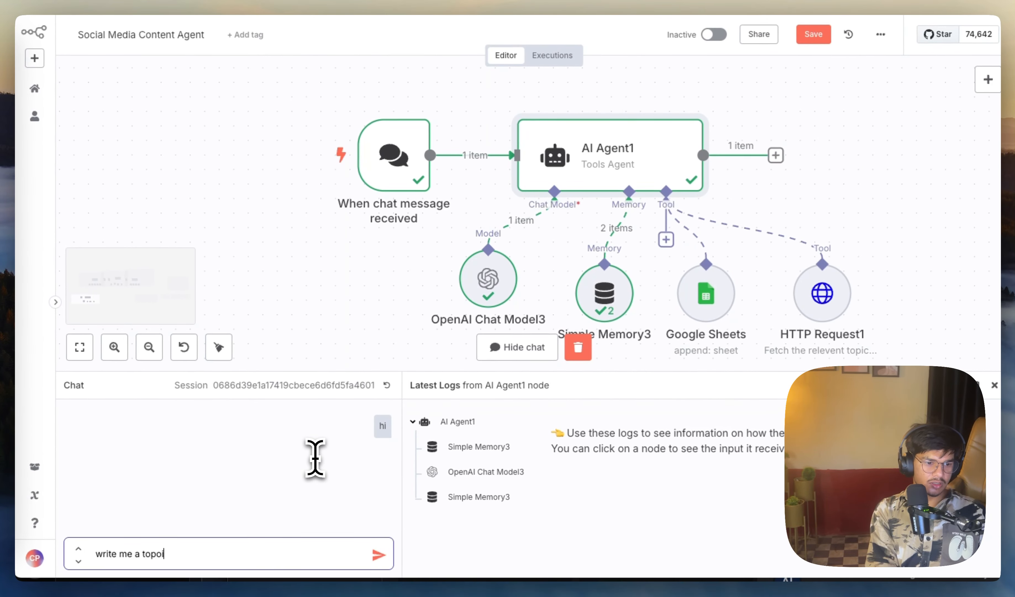
key(BackSpace)
key(BackSpace)
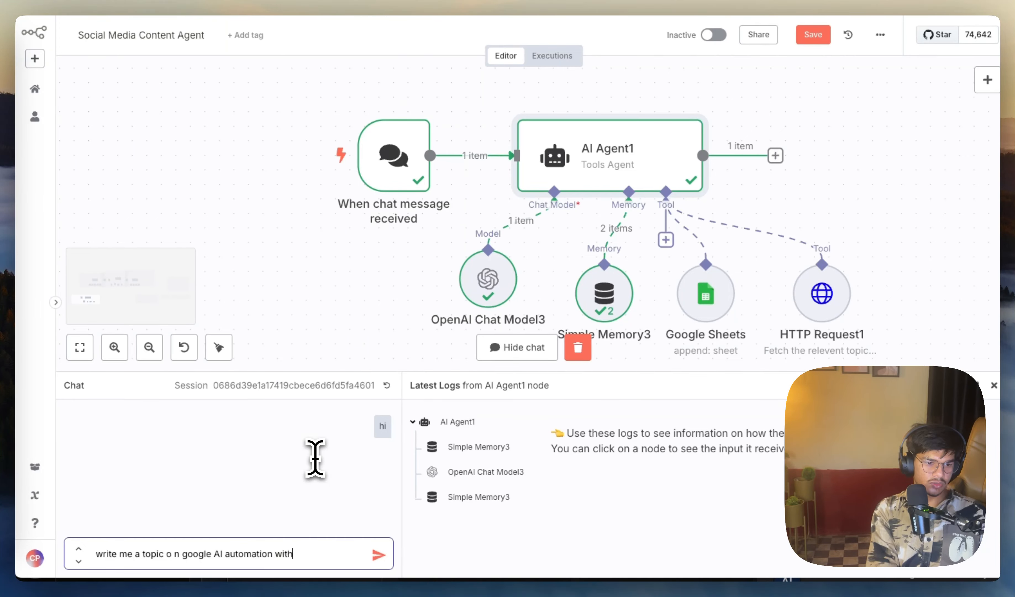
text(ic o n google AI automation with n8n)
key(Return)
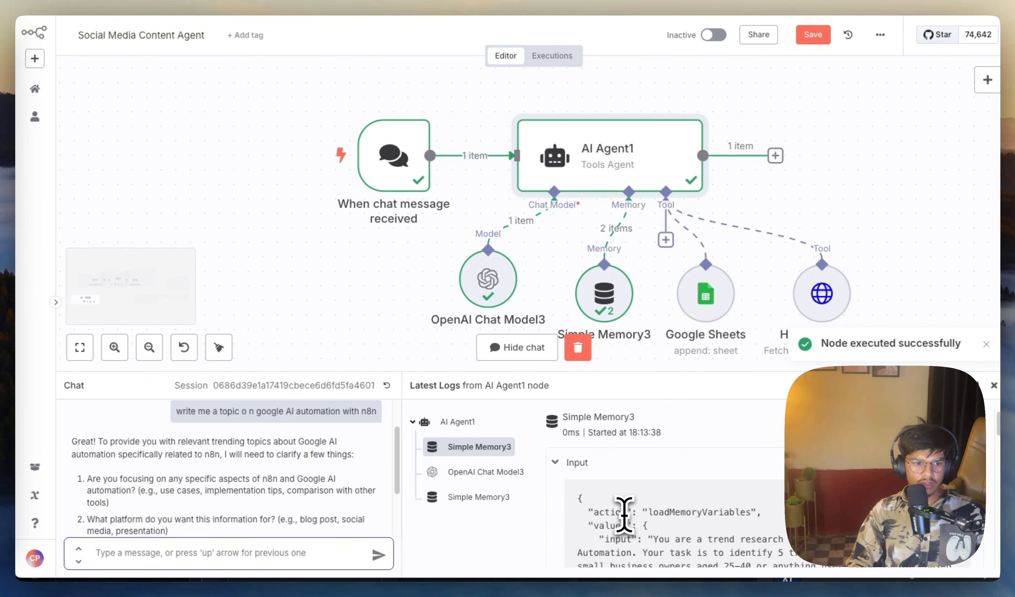
Step: Read through the agent's chat reply and check the OpenAI Chat Model3 entry in the latest logs
scroll(173, 456, down, 3)
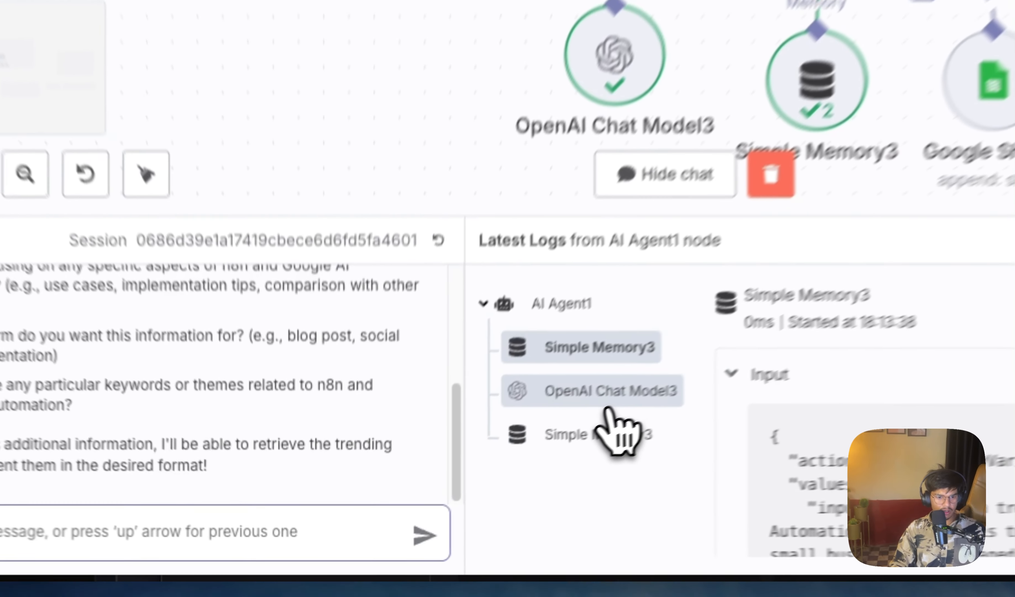
click(486, 473)
scroll(463, 344, up, 4)
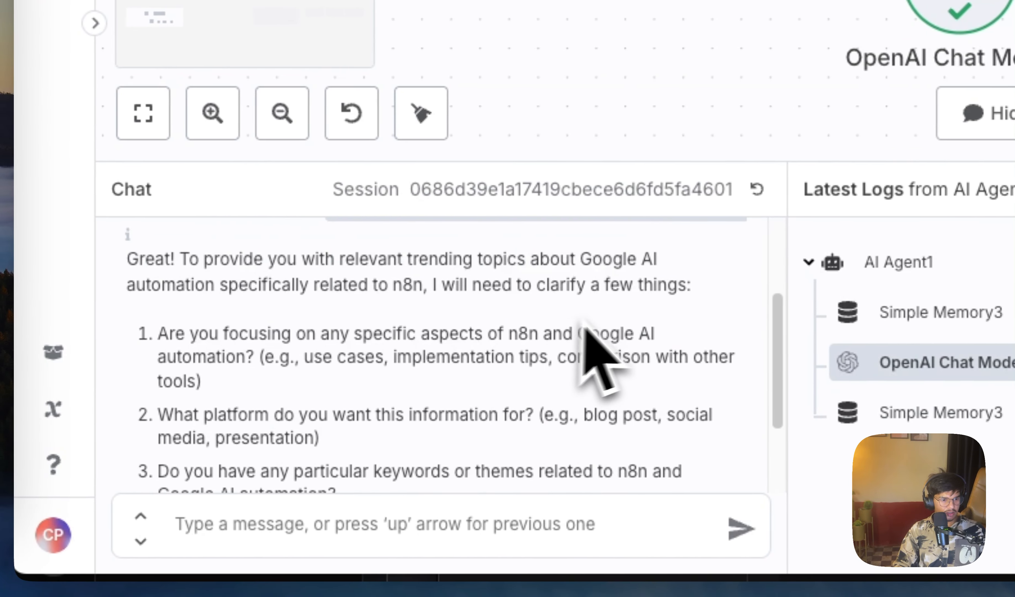
drag(272, 340, 630, 383)
click(586, 392)
scroll(525, 414, down, 2)
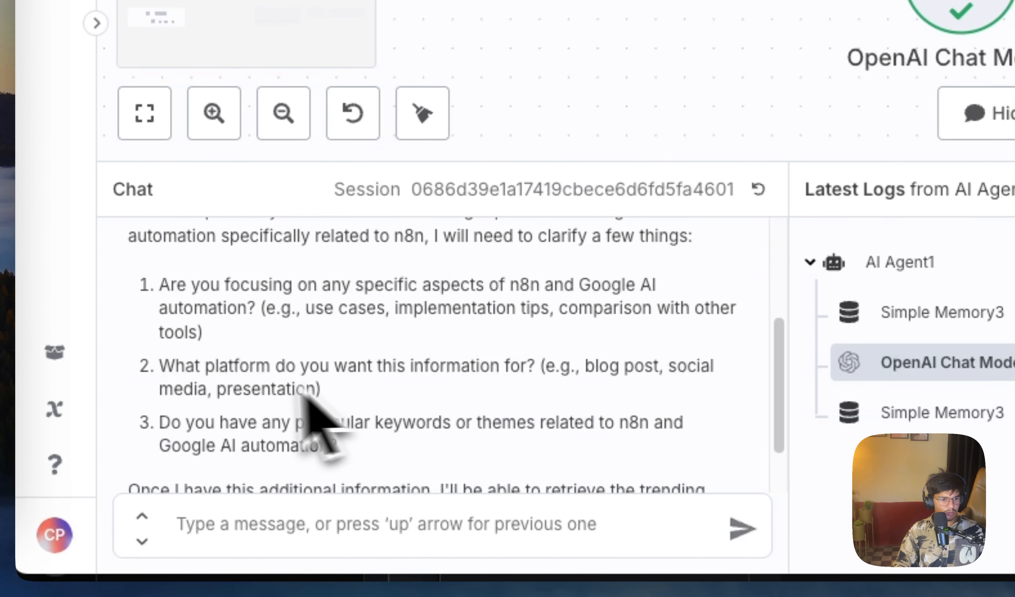
scroll(387, 379, down, 3)
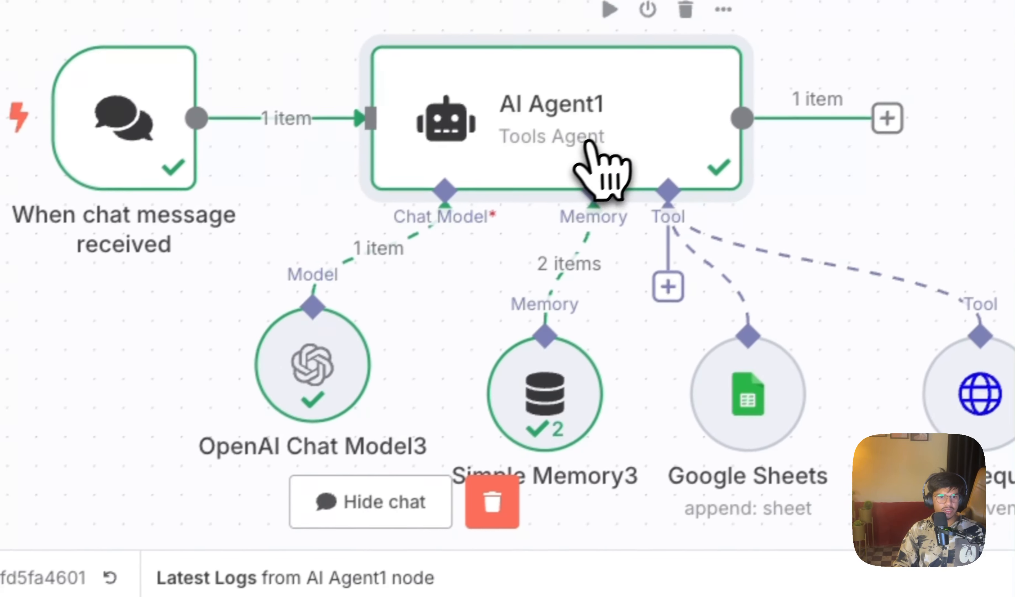
Step: In AI Agent1's prompt, replace the instruction to ask users more questions with "Do everything by yourself without asking question"
double_click(605, 163)
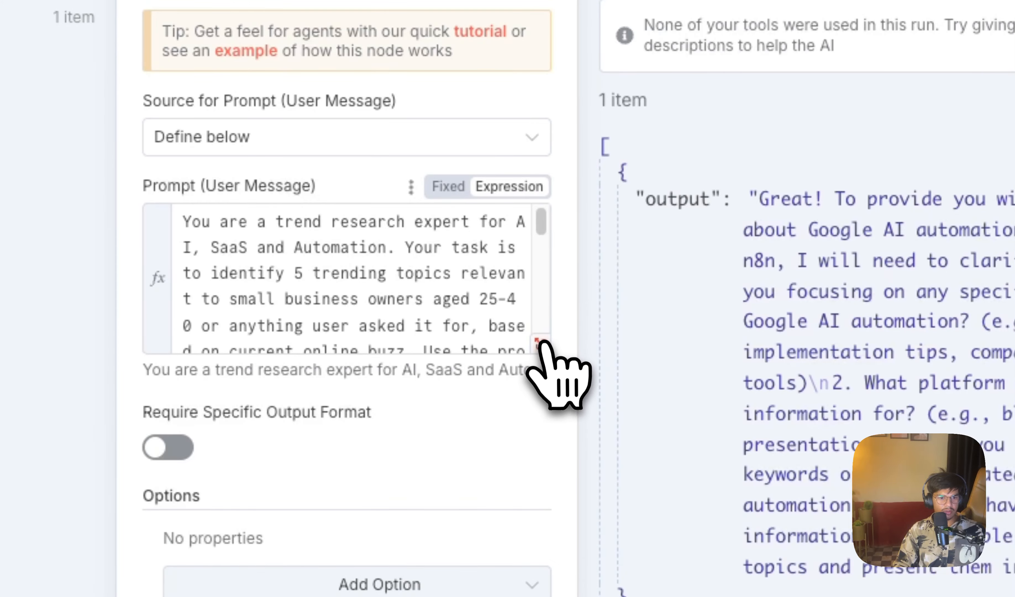
click(541, 344)
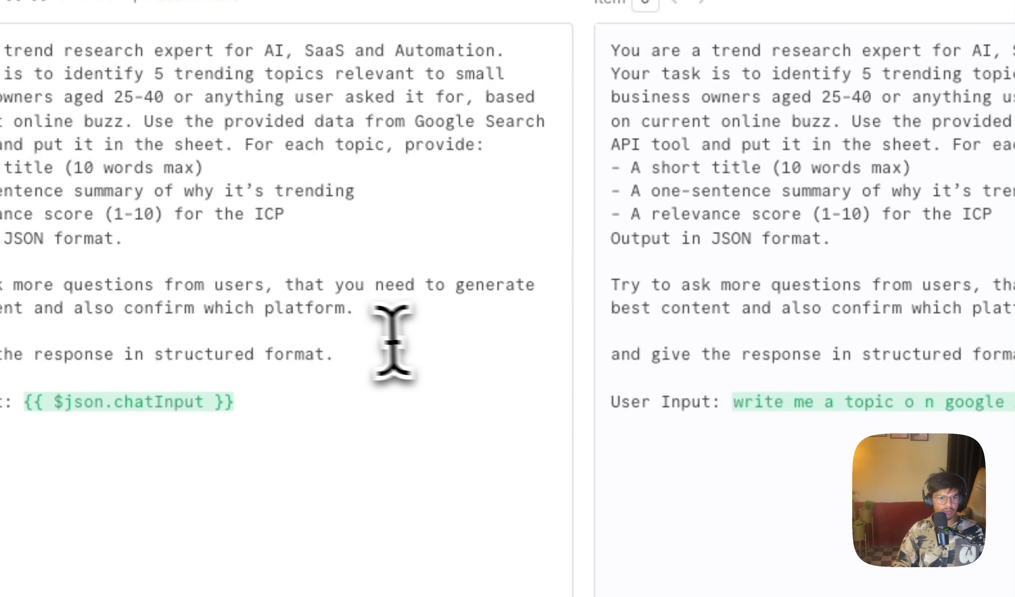
drag(350, 309, 0, 286)
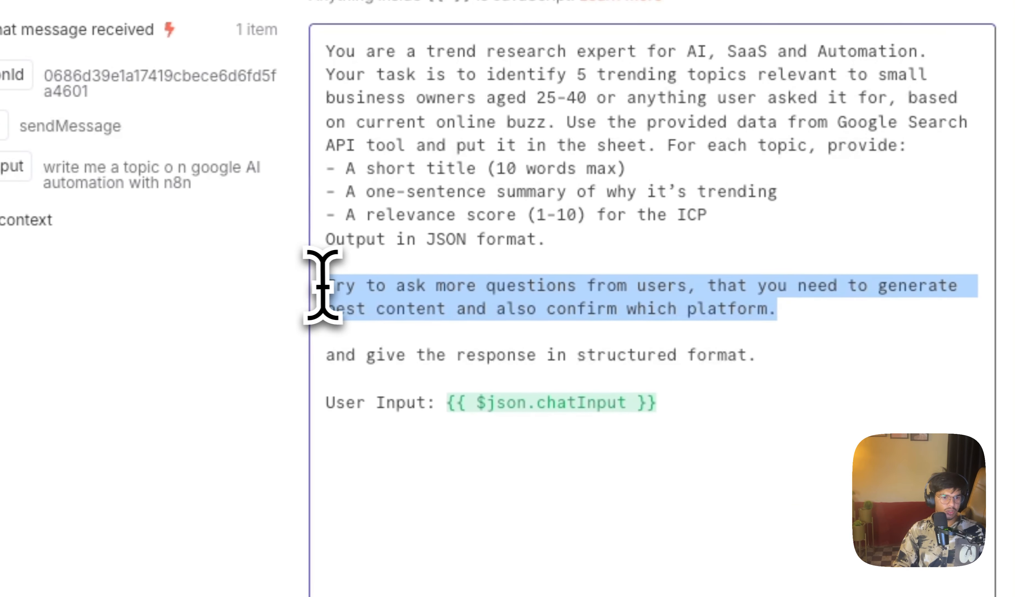
key(BackSpace)
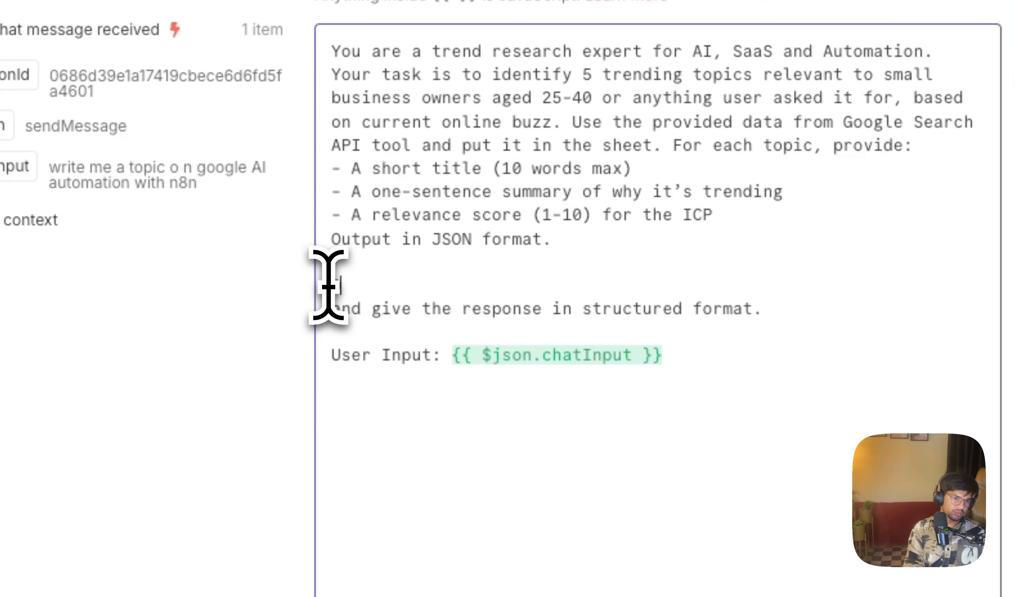
text(Do everything by yourself without asking question)
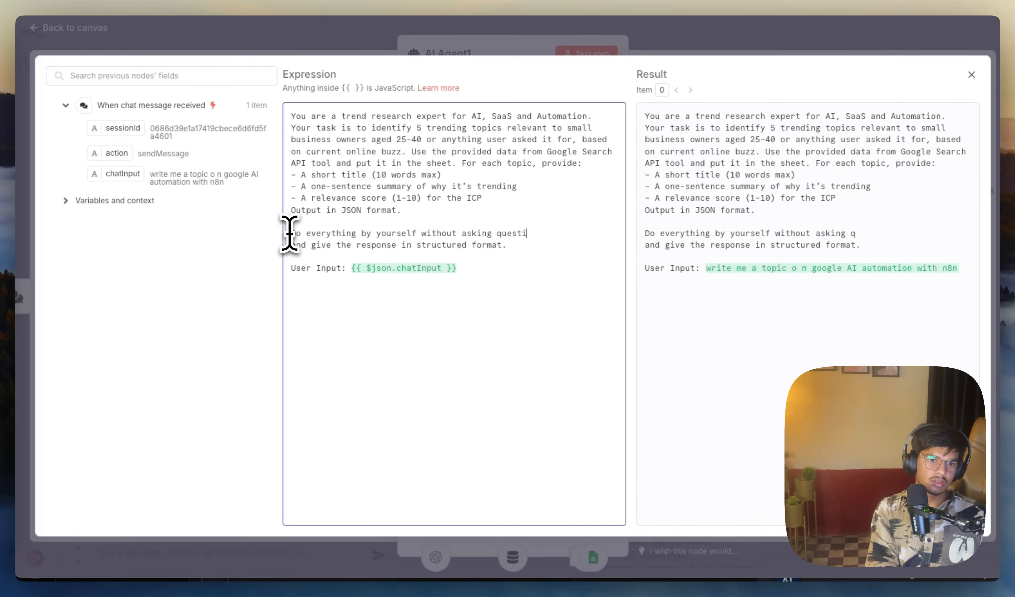
key(Return)
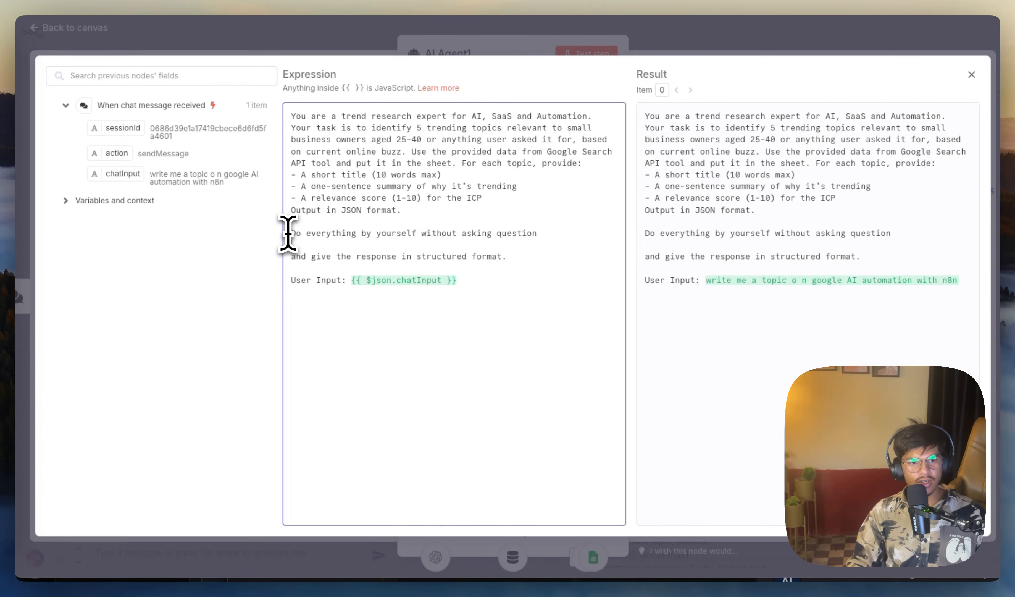
click(970, 76)
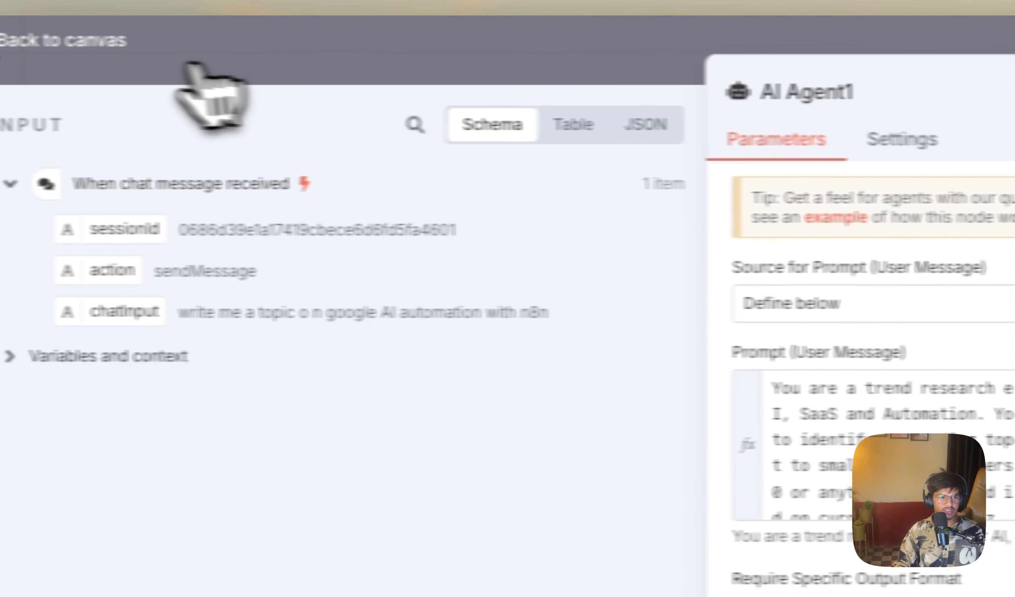
click(137, 46)
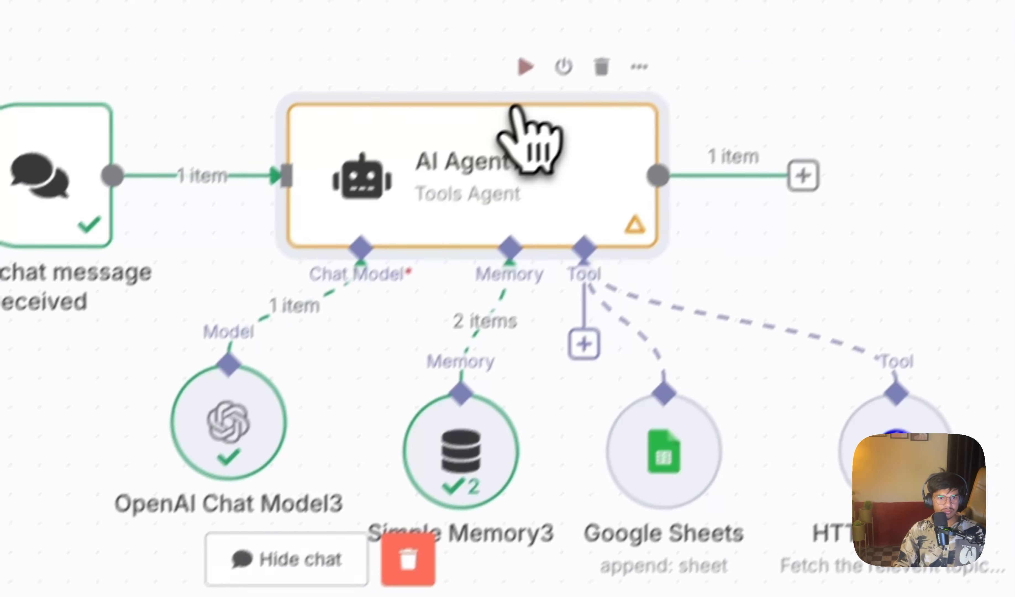
Step: Run AI Agent1 again and examine the query and response of the last HTTP Request1 call in the logs
click(525, 67)
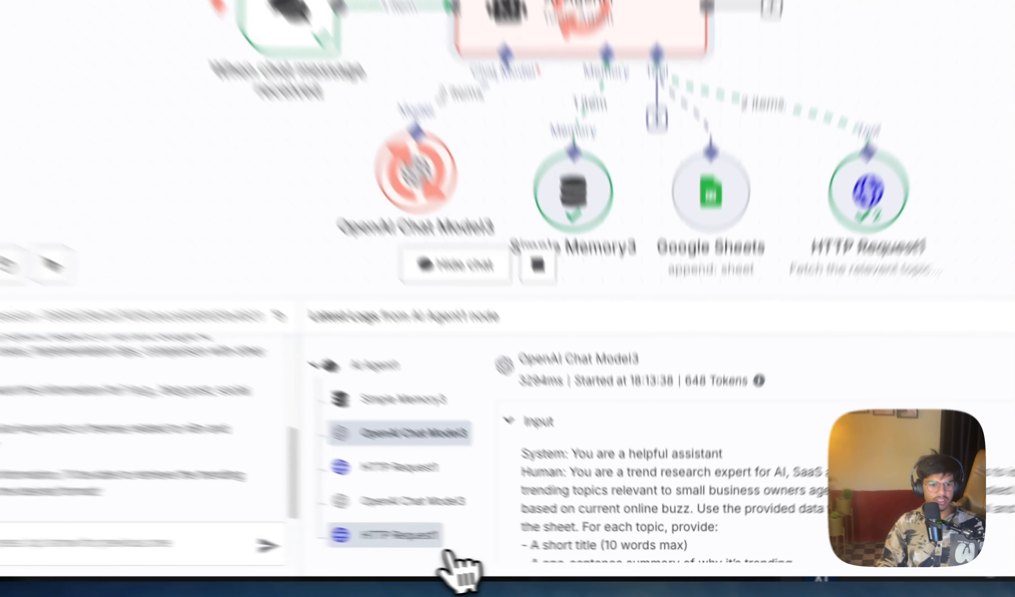
click(475, 547)
scroll(597, 506, down, 3)
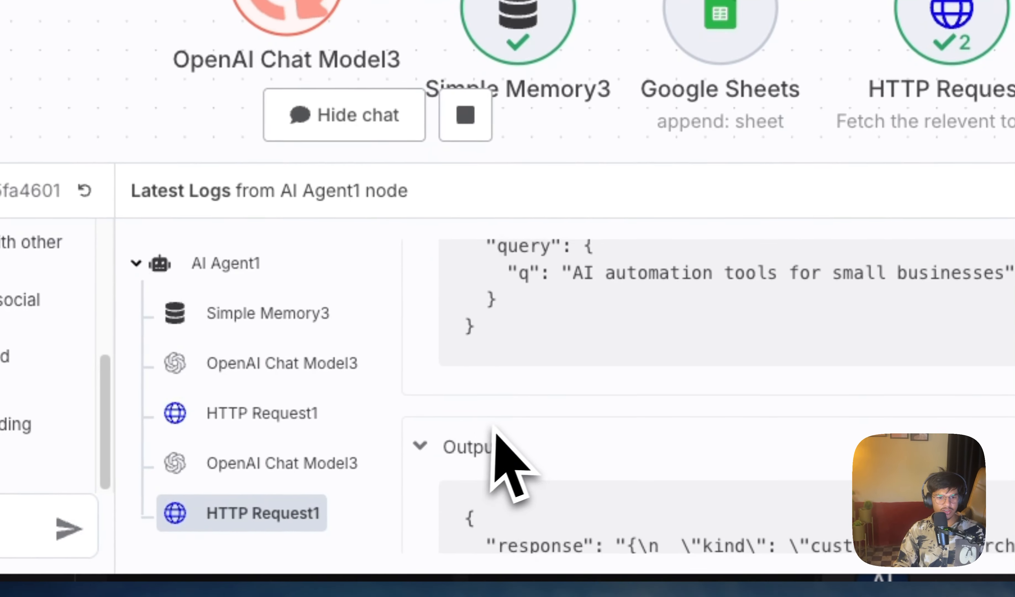
scroll(734, 344, down, 5)
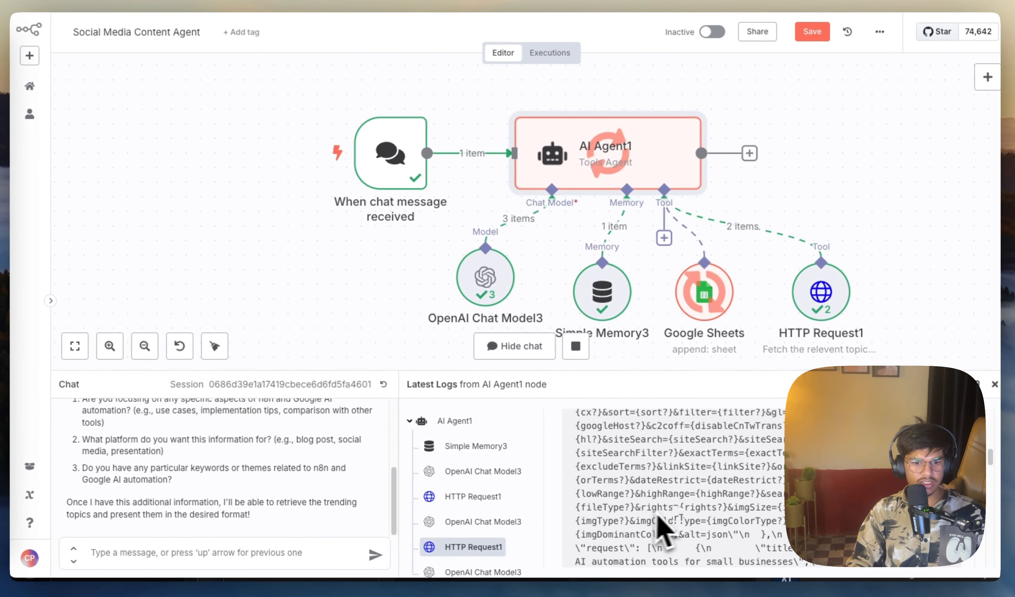
scroll(657, 518, down, 5)
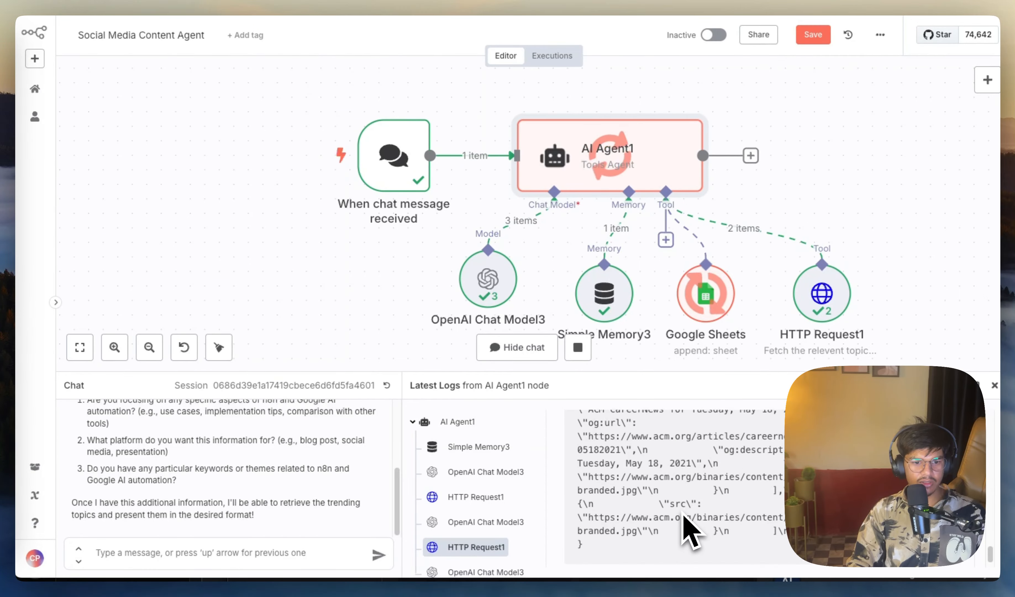
scroll(683, 518, down, 2)
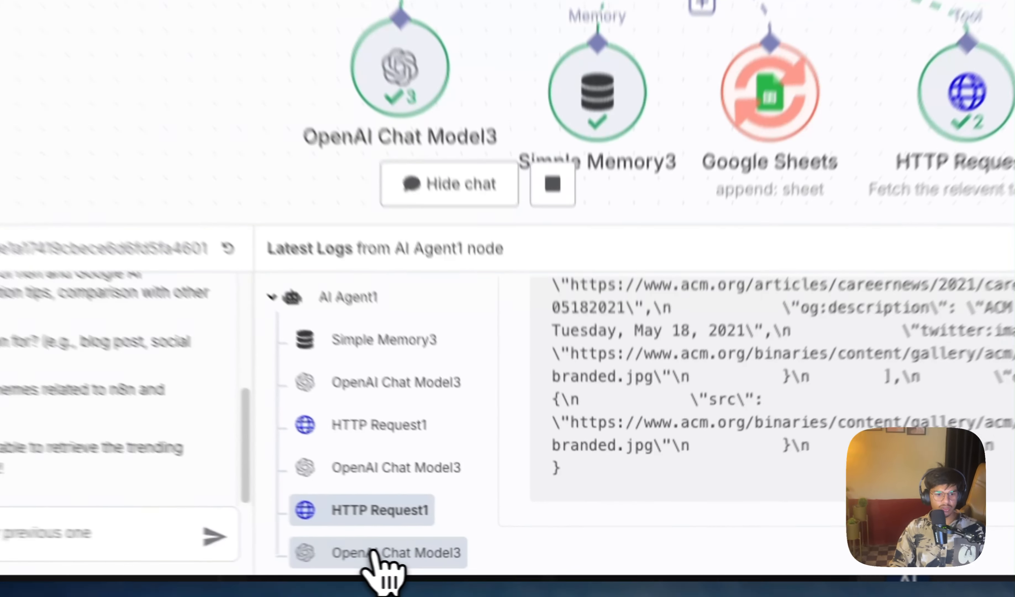
Step: Examine the OpenAI Chat Model3 and Google Sheets entries in AI Agent1's latest logs
click(480, 564)
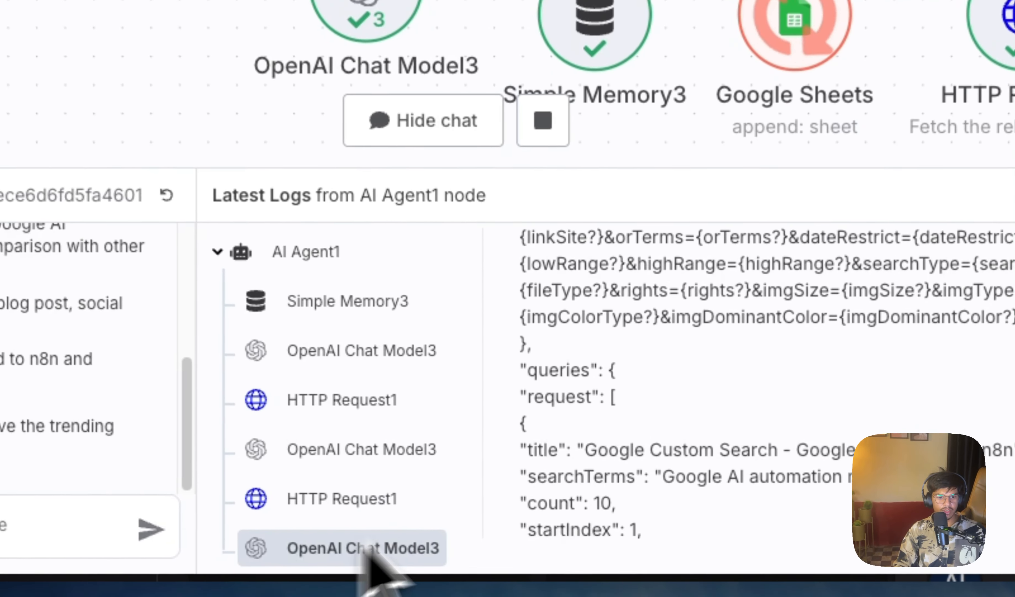
scroll(636, 512, down, 5)
scroll(648, 480, down, 5)
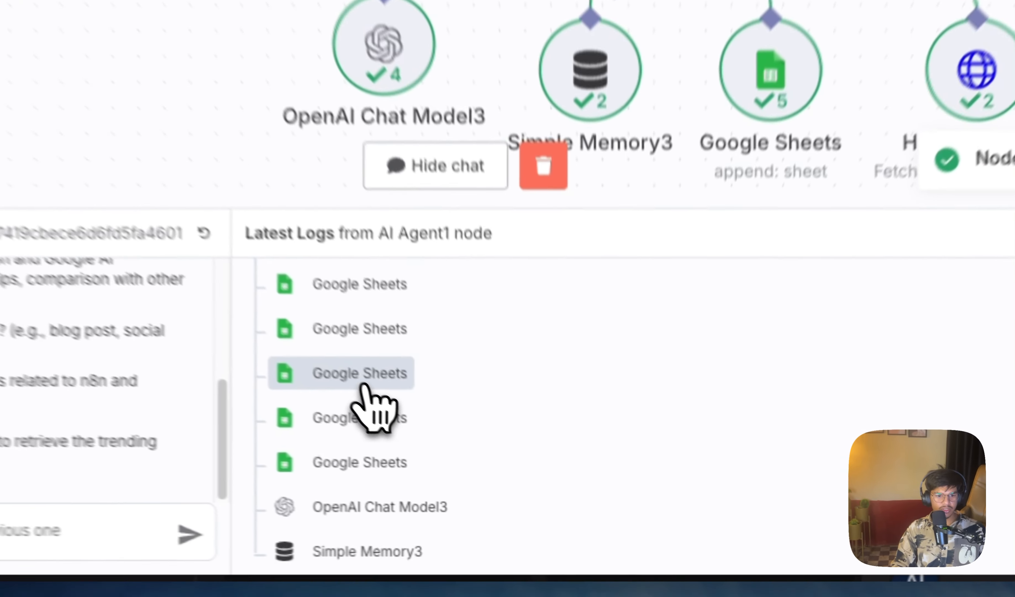
click(475, 464)
click(477, 489)
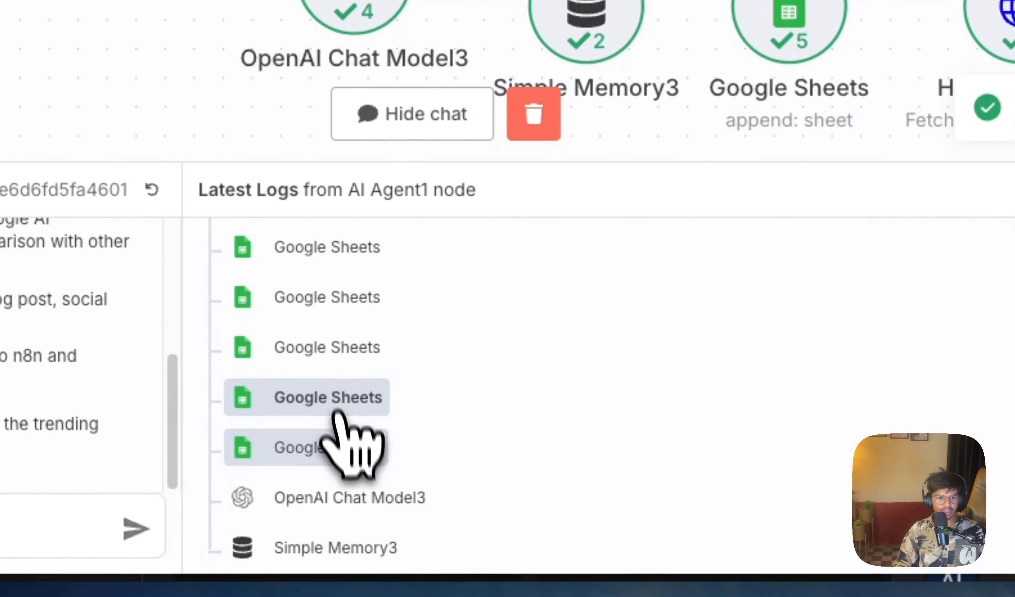
Step: Open AI Agent1 and examine the full JSON output of its last run, then return to the canvas
scroll(476, 514, up, 5)
scroll(672, 369, up, 1)
scroll(451, 393, down, 5)
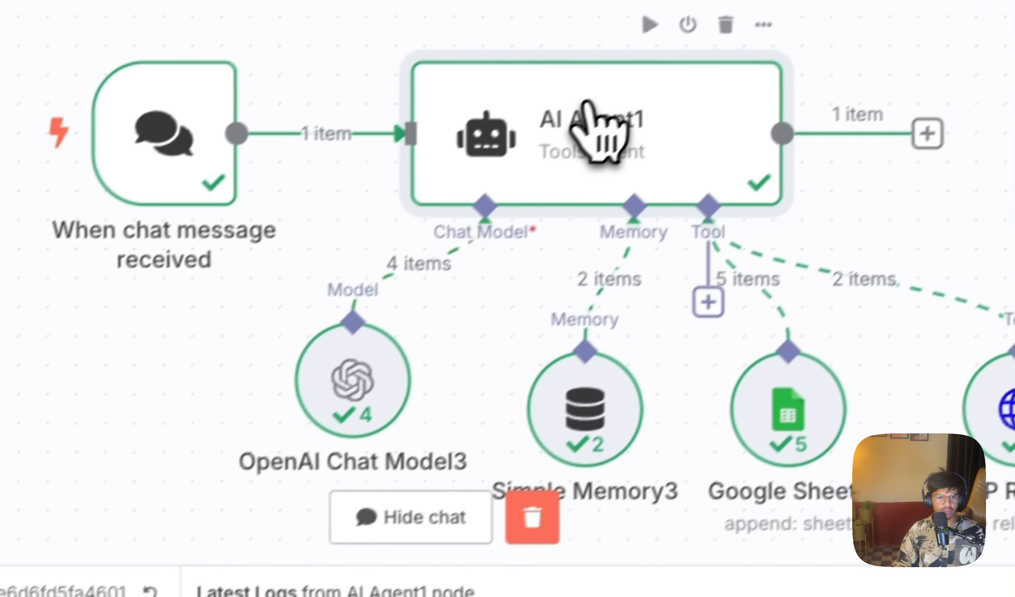
double_click(595, 117)
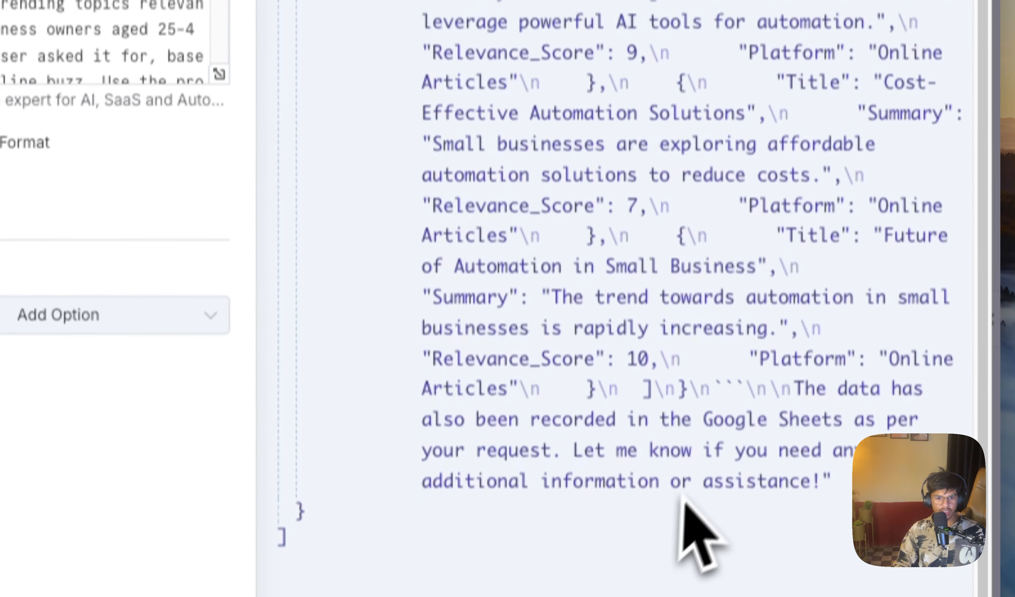
drag(418, 543, 390, 6)
scroll(365, 102, up, 4)
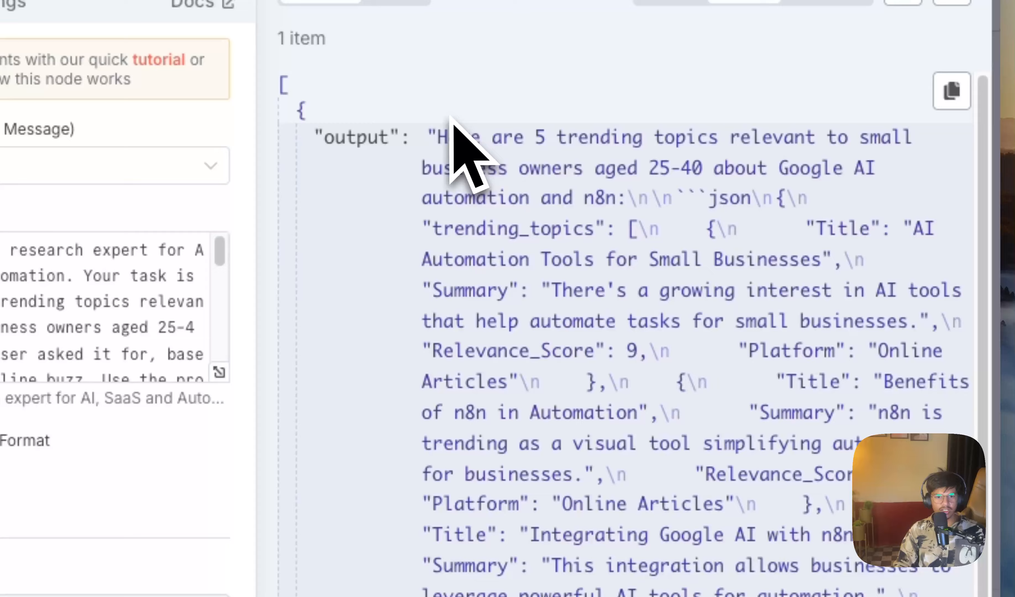
drag(449, 116, 691, 555)
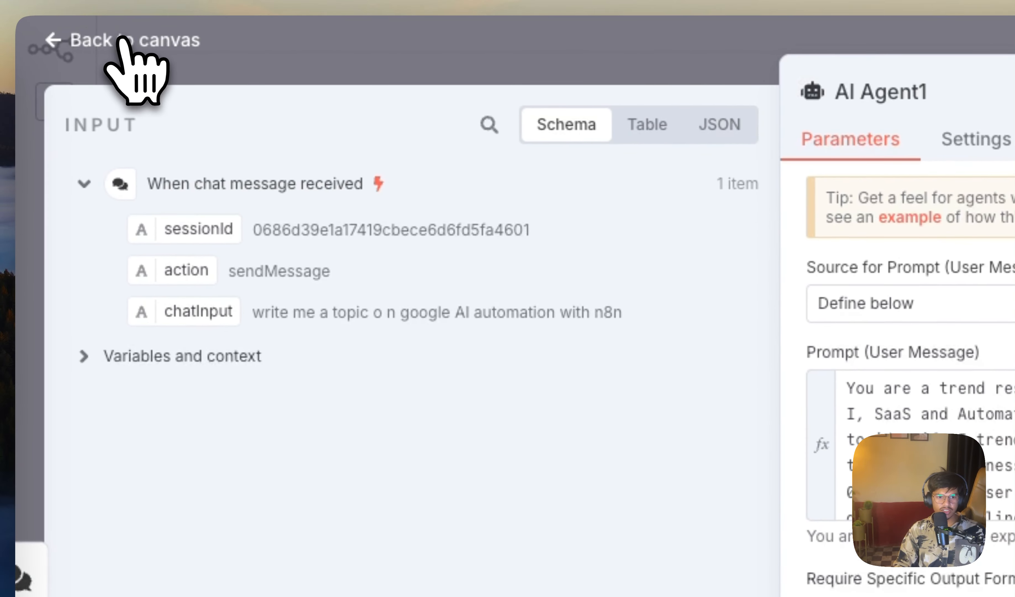
click(122, 38)
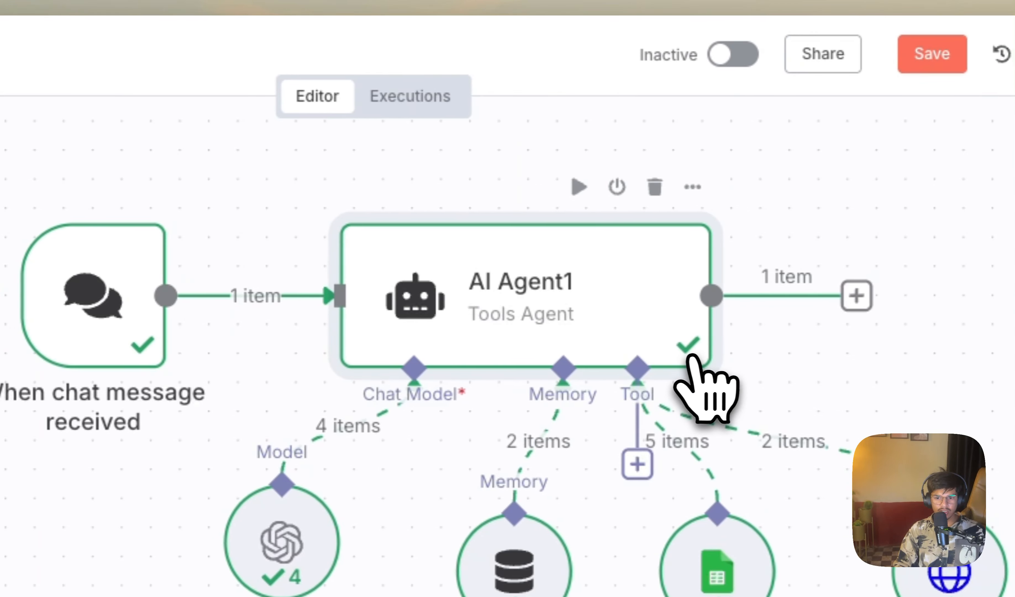
Step: Copy the entire trending_topics JSON example from the existing Structured Output Parser node
click(789, 1)
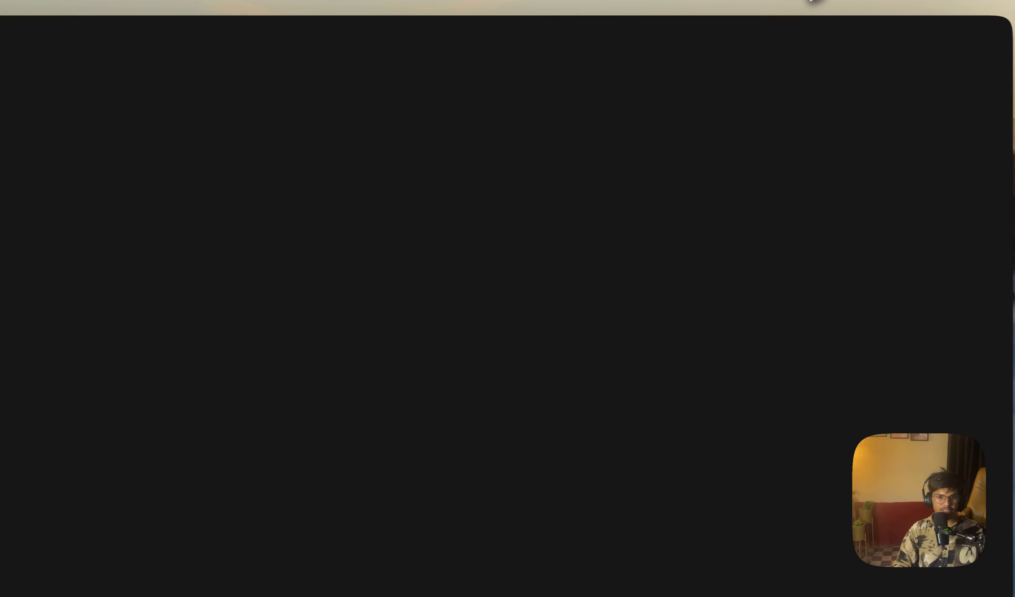
click(668, 520)
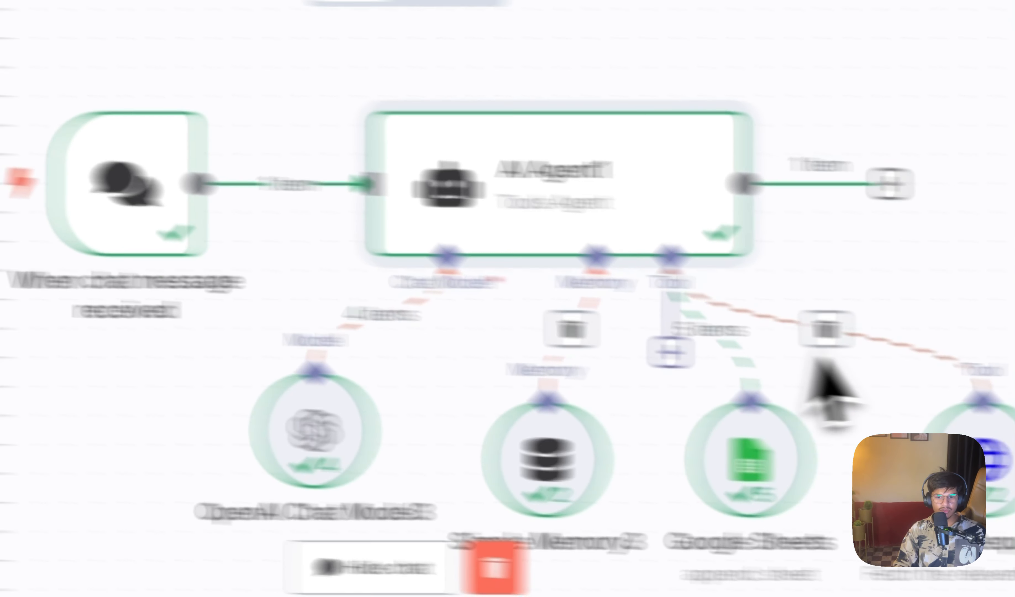
scroll(658, 408, up, 3)
scroll(619, 409, down, 5)
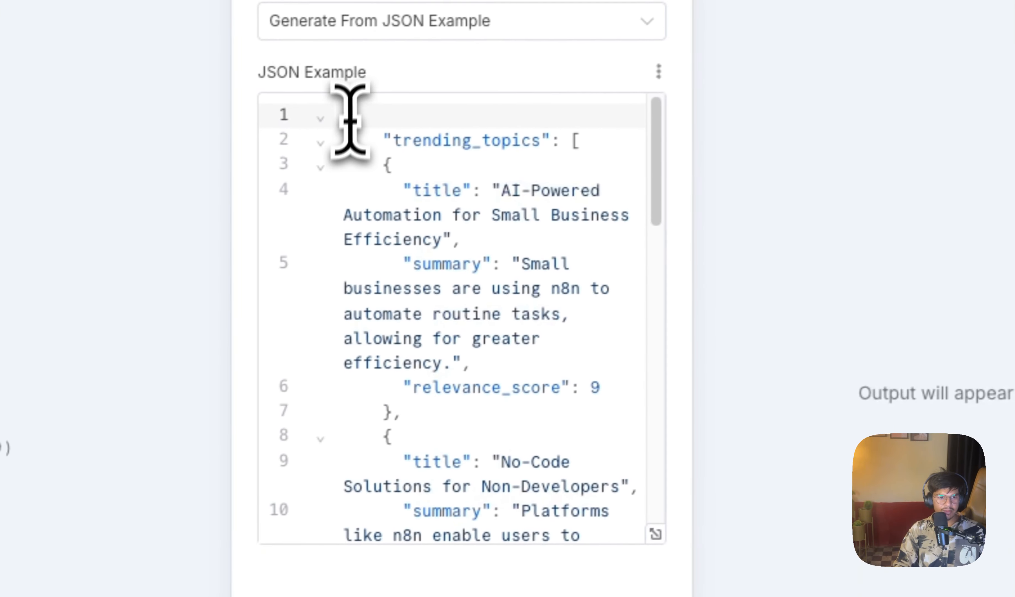
drag(351, 119, 526, 484)
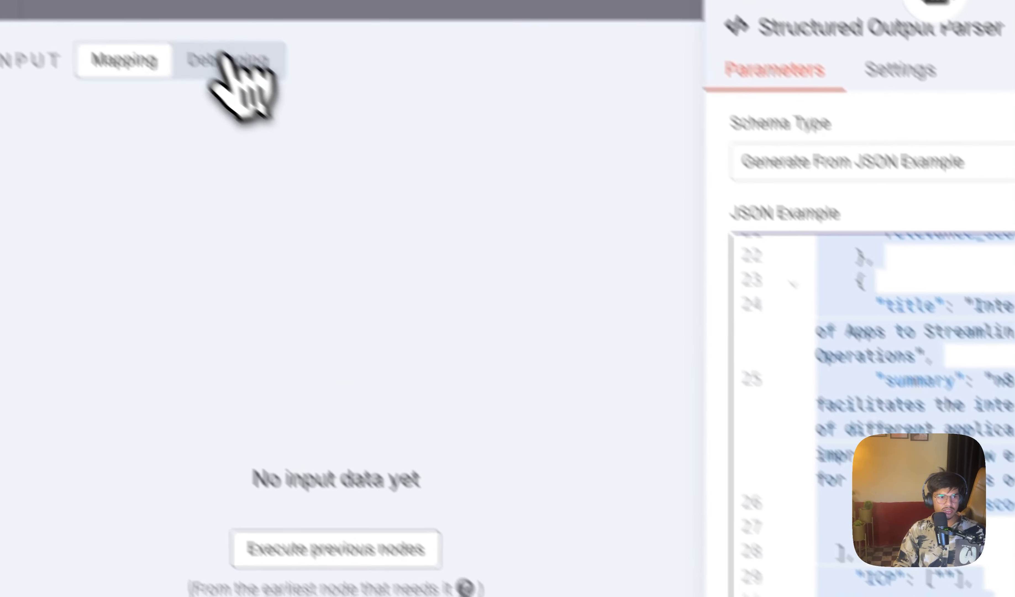
click(189, 38)
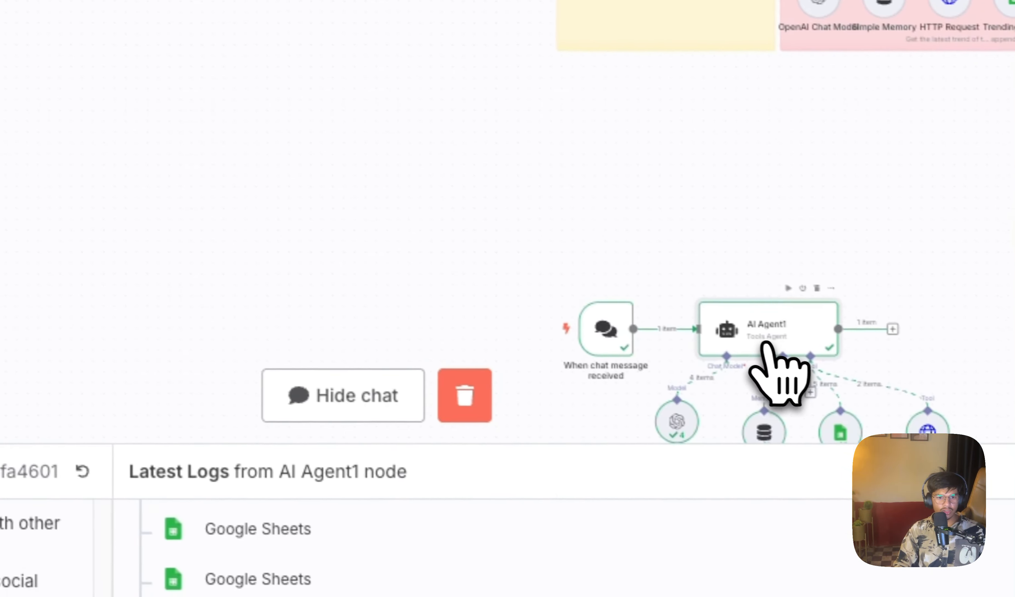
Step: Require a specific output format in AI Agent1 and attach a new Structured Output Parser to it
double_click(767, 342)
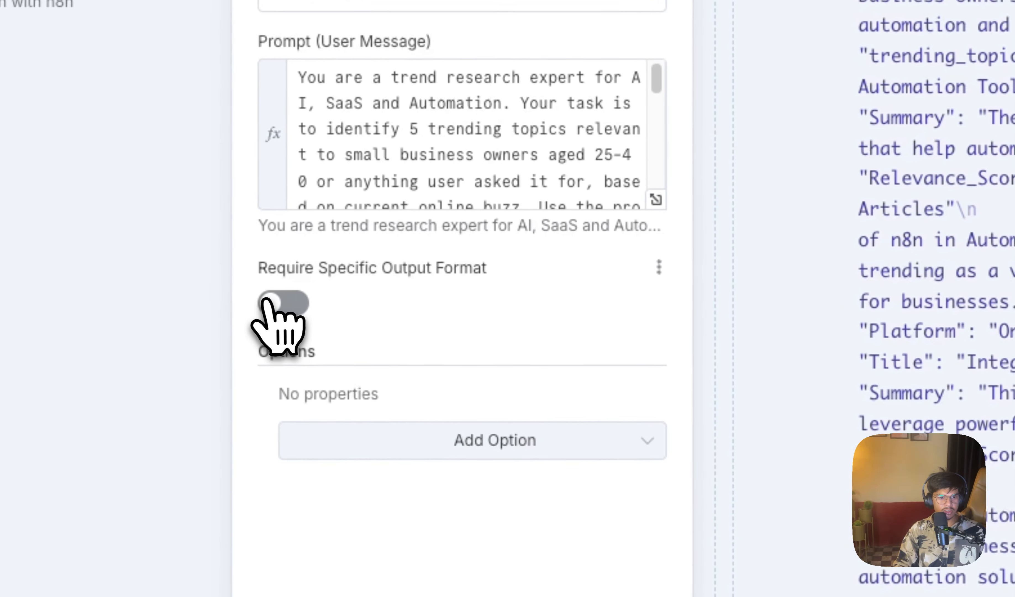
click(135, 327)
click(450, 368)
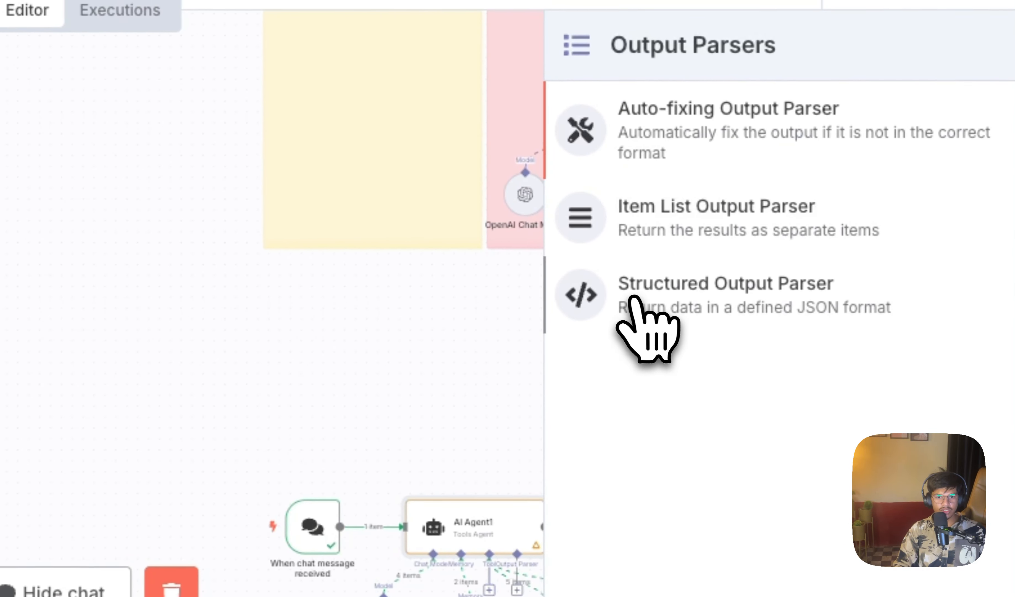
click(638, 298)
Step: Replace the new parser's sample California JSON example with the copied trending_topics JSON and check the pasted content
drag(356, 234, 315, 113)
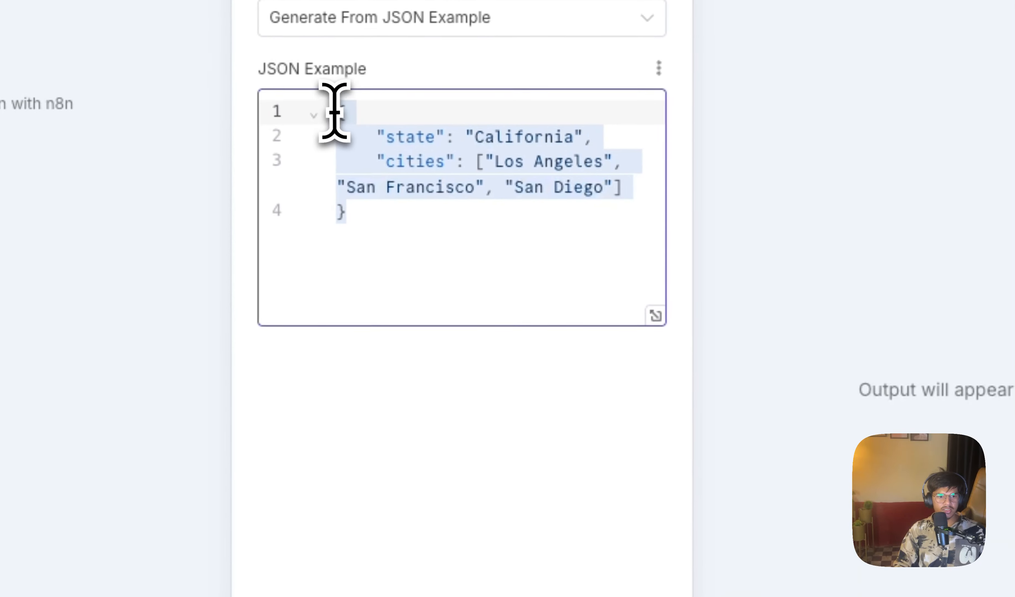
key(ctrl+v)
scroll(560, 432, up, 15)
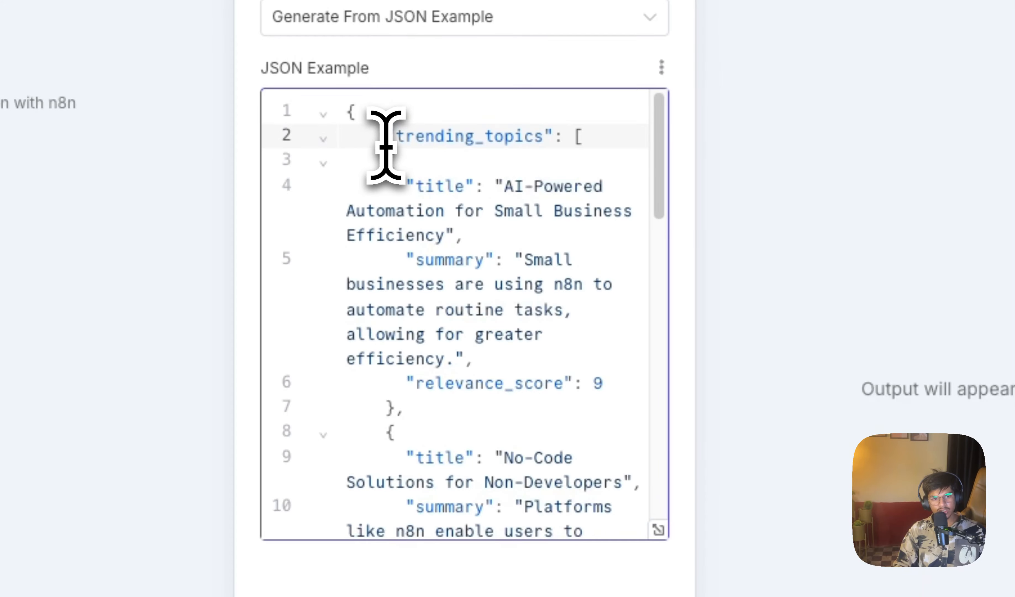
drag(491, 139, 594, 481)
scroll(593, 481, down, 10)
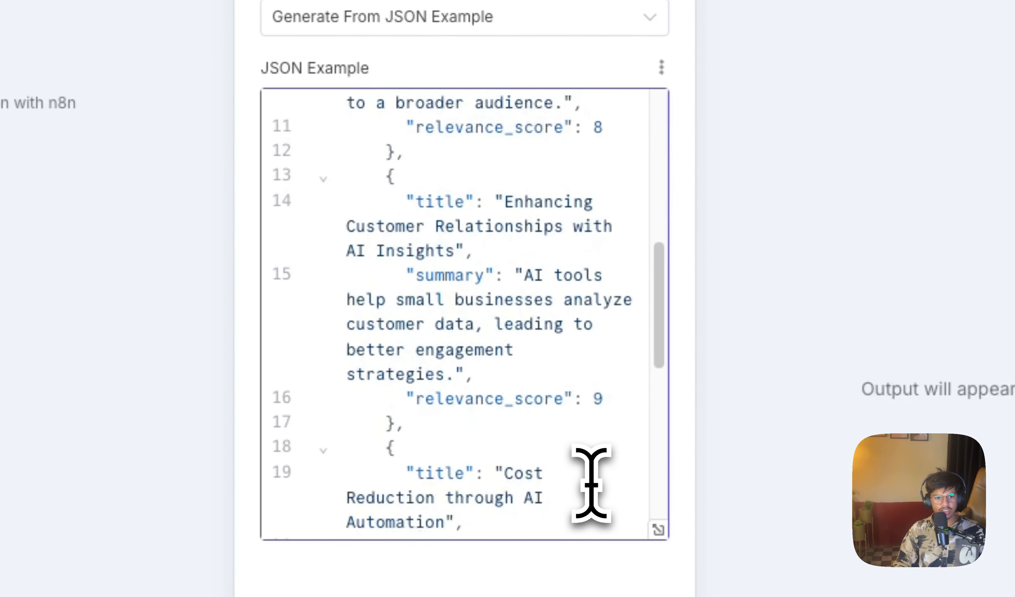
scroll(591, 481, down, 5)
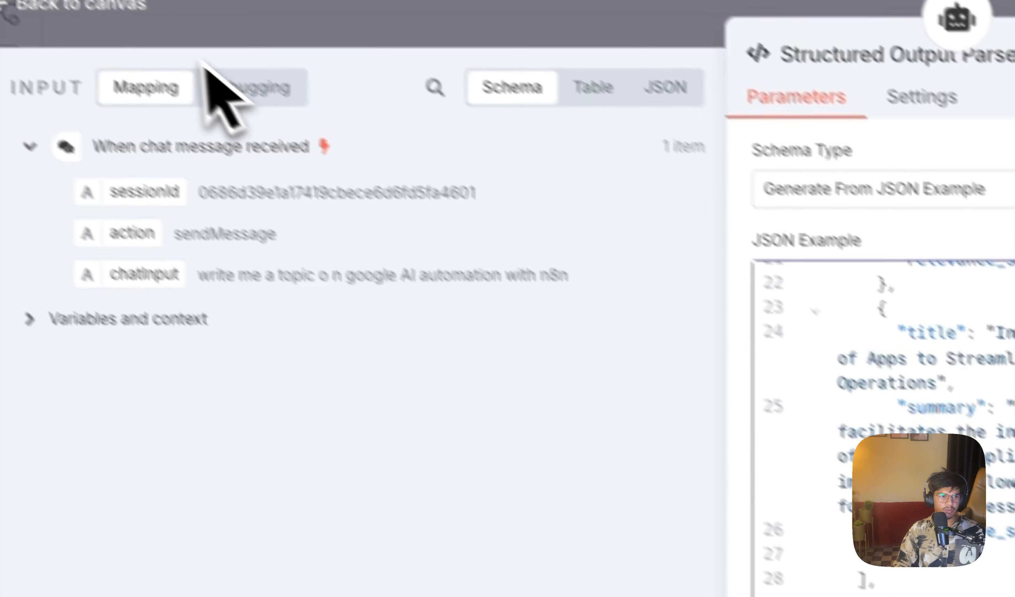
click(162, 37)
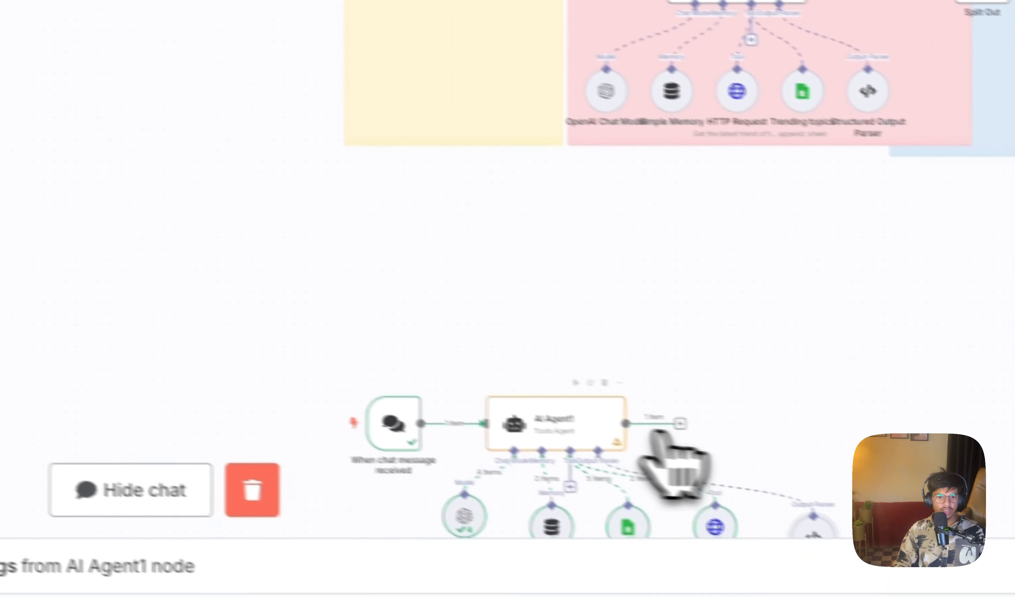
Step: Run AI Agent1 again with the Structured Output Parser attached
click(528, 370)
scroll(651, 361, down, 5)
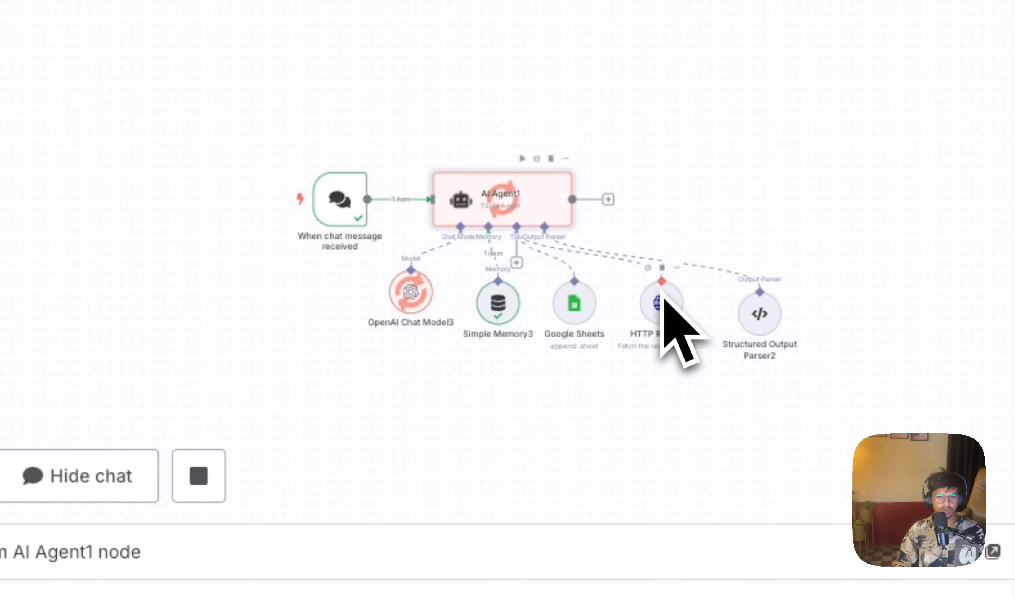
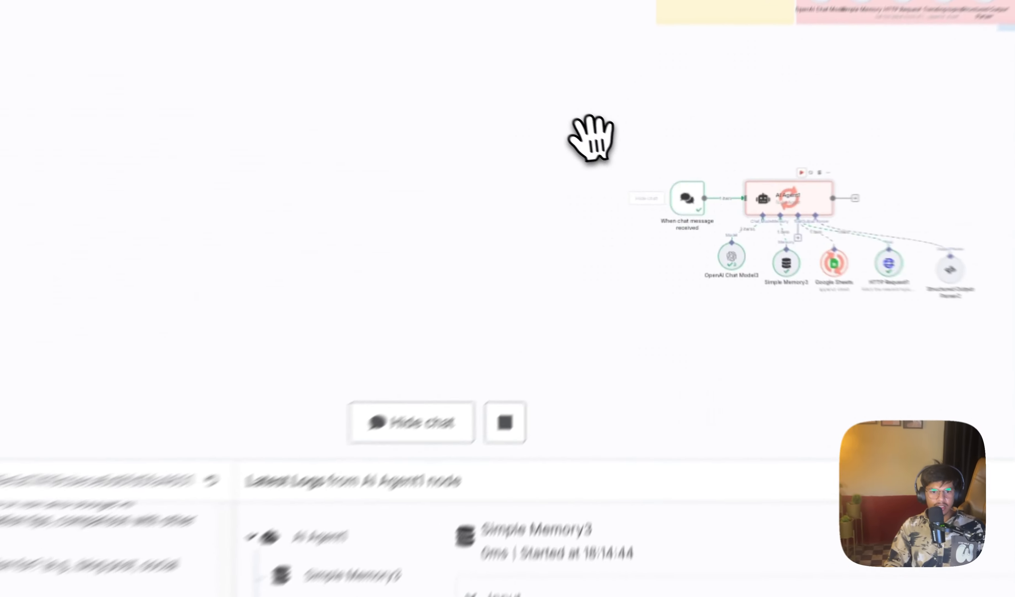
Step: Examine AI Agent1's structured output in the Table, Schema and JSON views, and return to the canvas
key(F2)
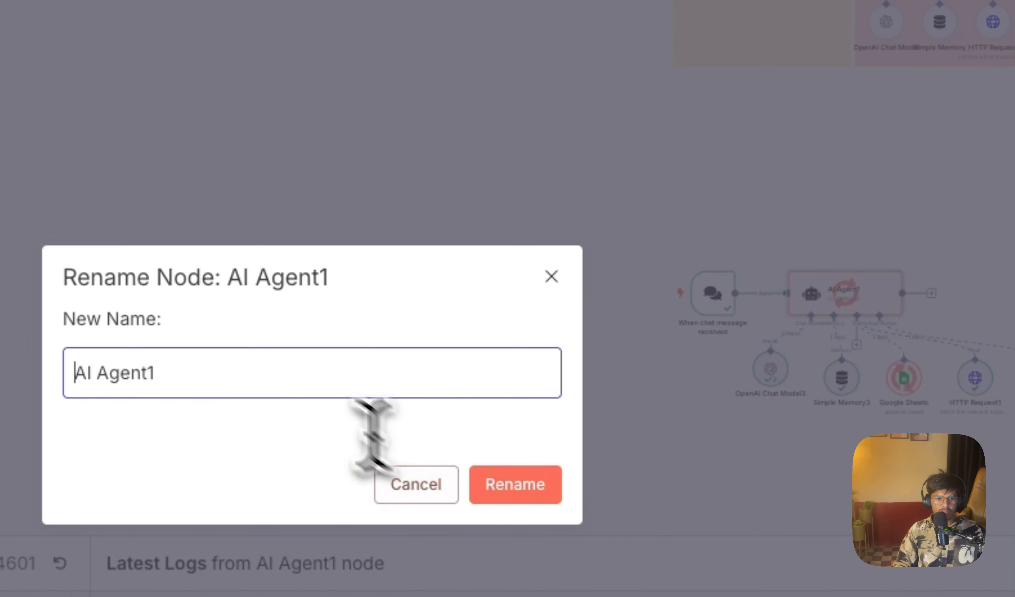
click(552, 277)
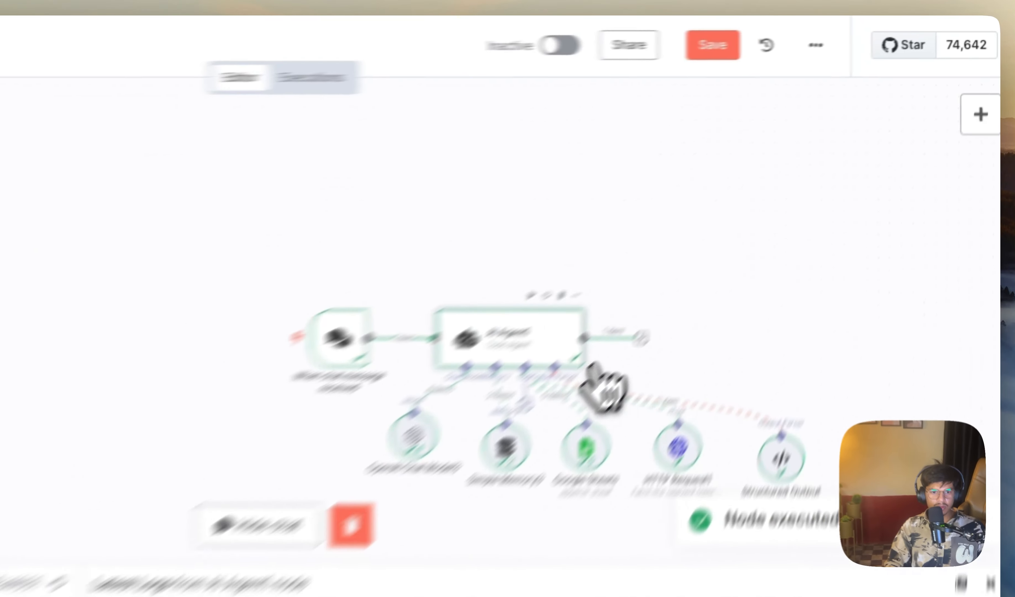
double_click(697, 236)
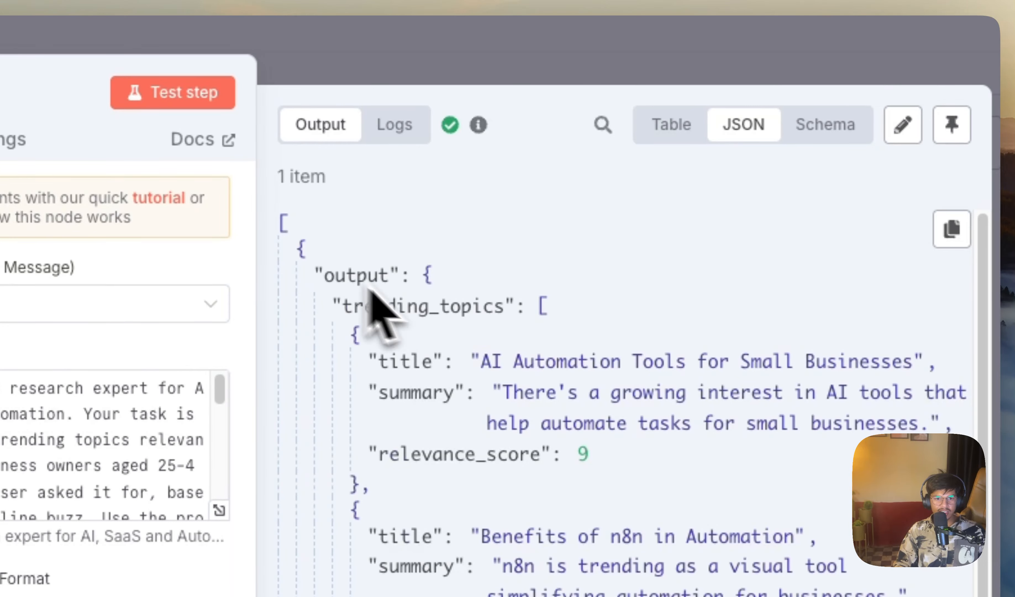
scroll(540, 439, down, 10)
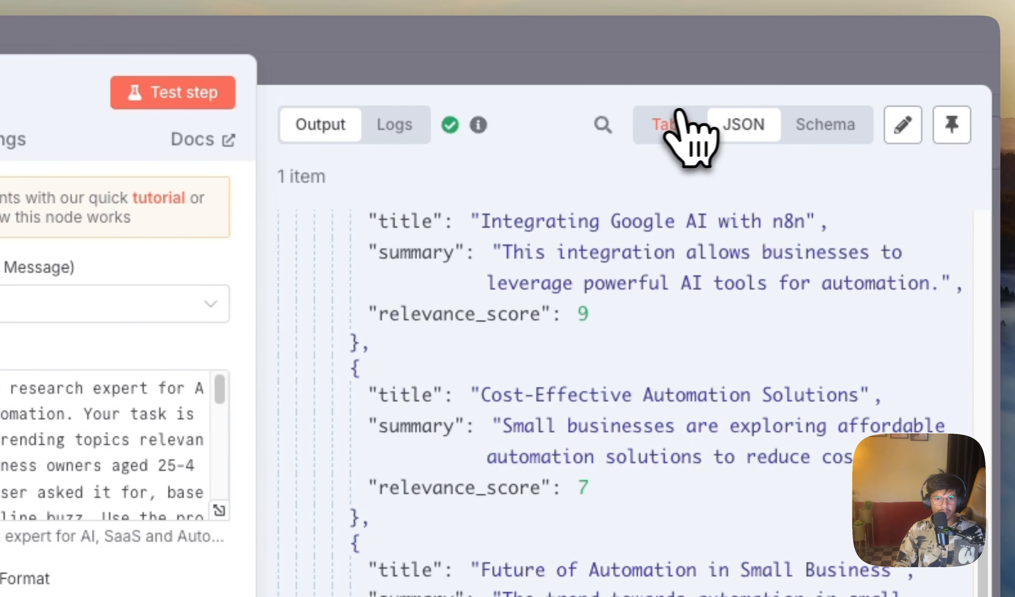
click(676, 119)
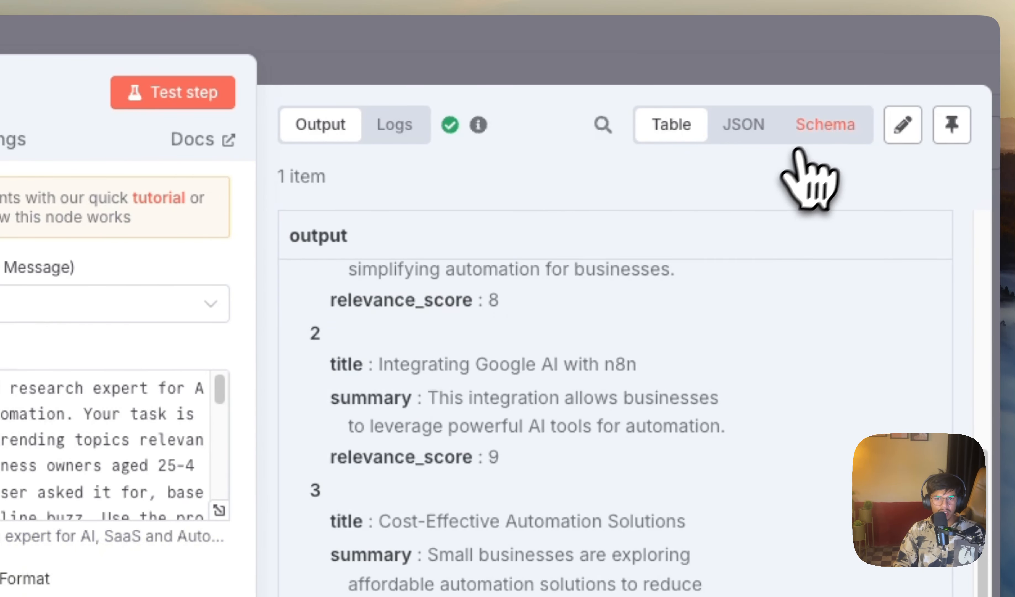
click(801, 139)
scroll(471, 492, down, 6)
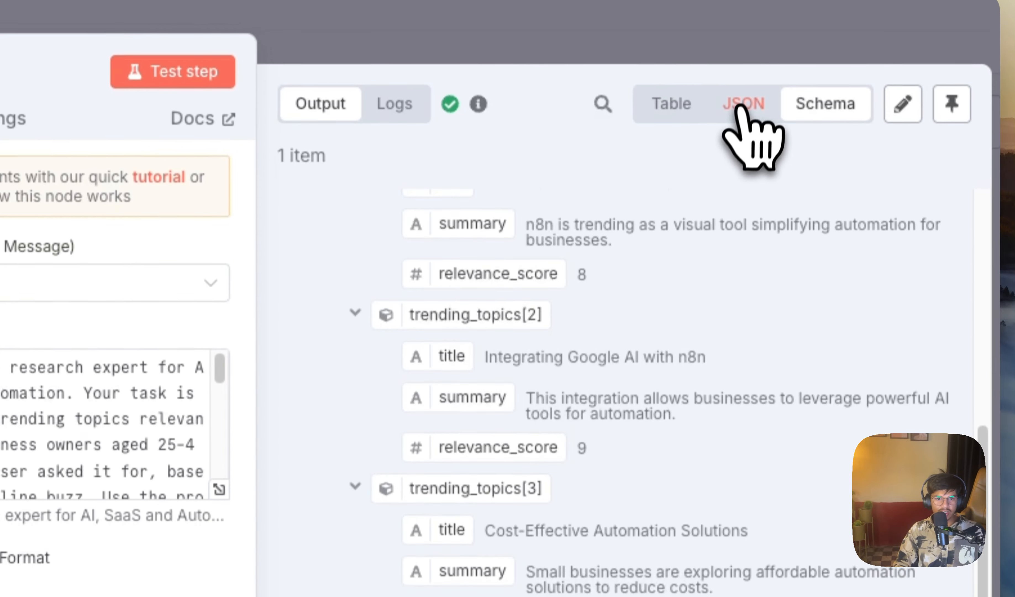
click(744, 86)
scroll(574, 360, down, 6)
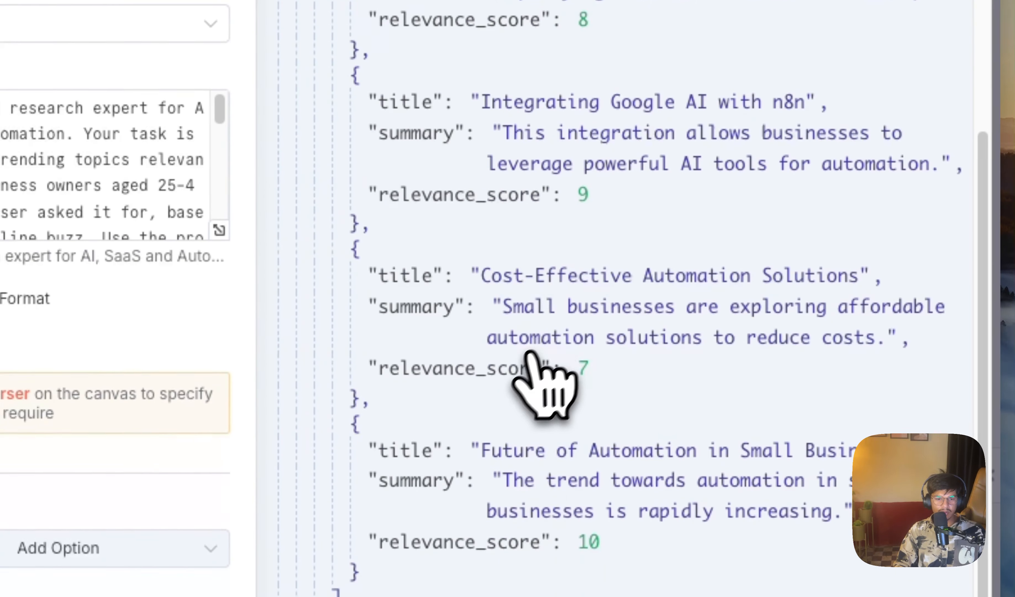
scroll(529, 357, down, 4)
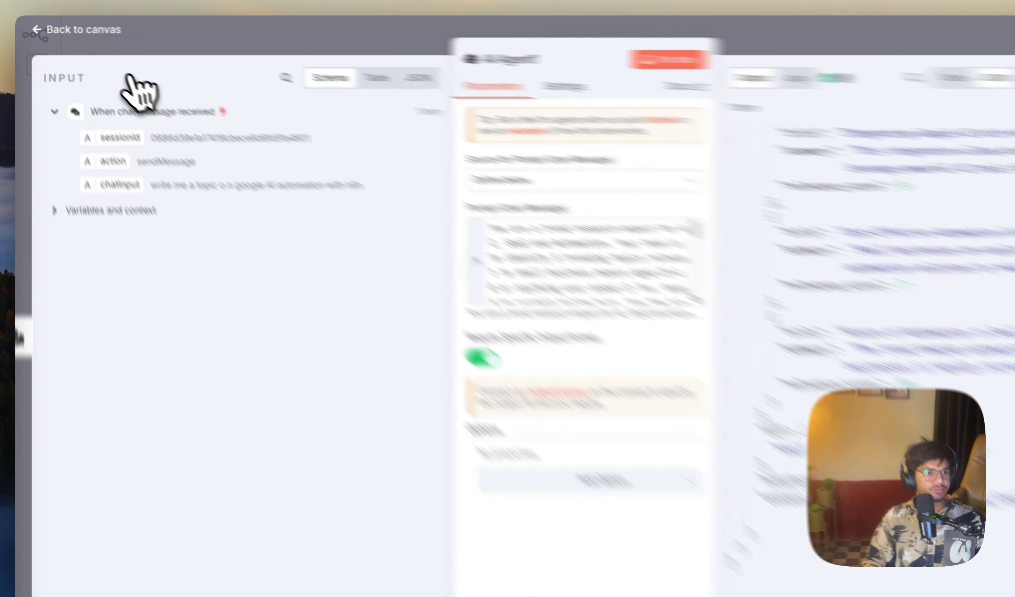
click(74, 27)
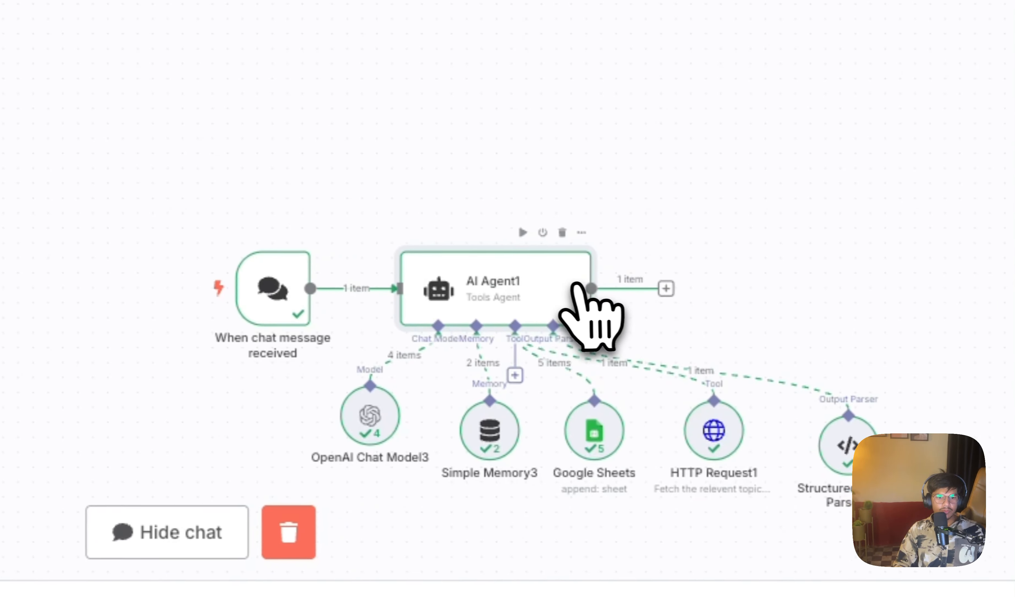
scroll(656, 324, up, 5)
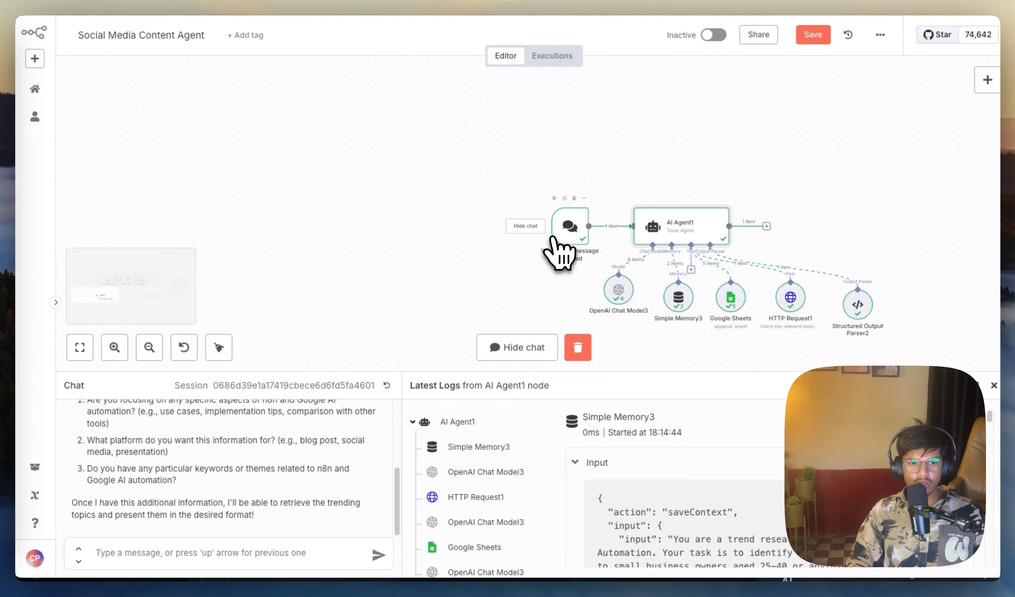
drag(485, 161, 922, 374)
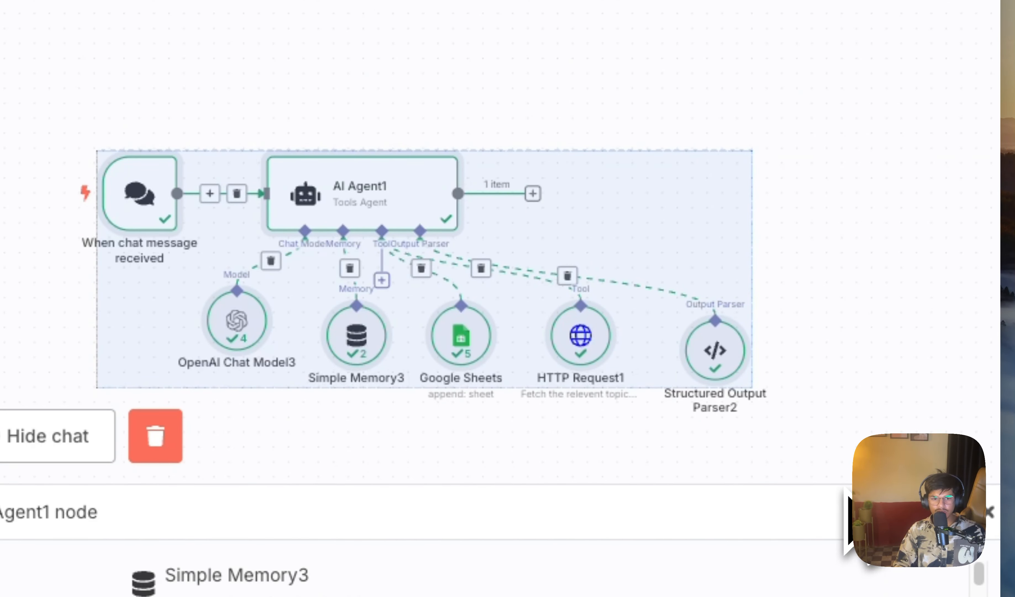
click(766, 148)
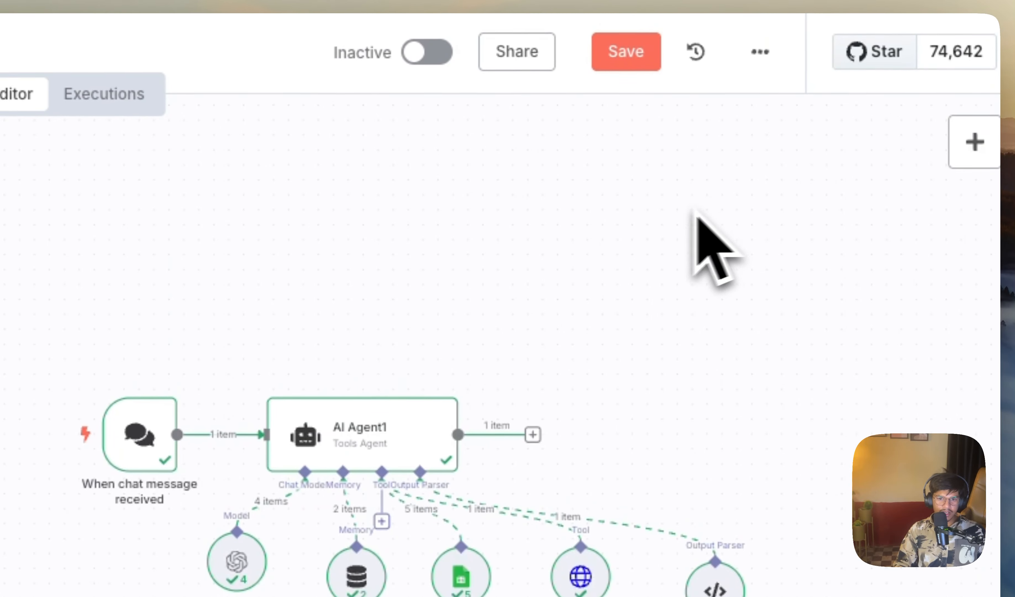
Step: Add a Split Out node after AI Agent1 and set output.trending_topics as the field to split out
drag(621, 276, 310, 488)
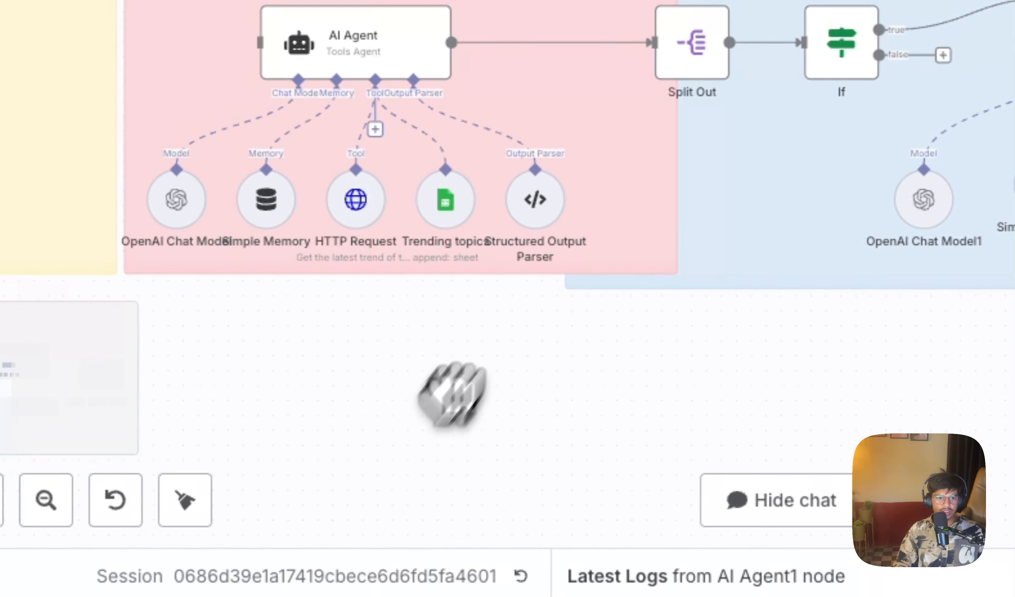
scroll(663, 190, down, 6)
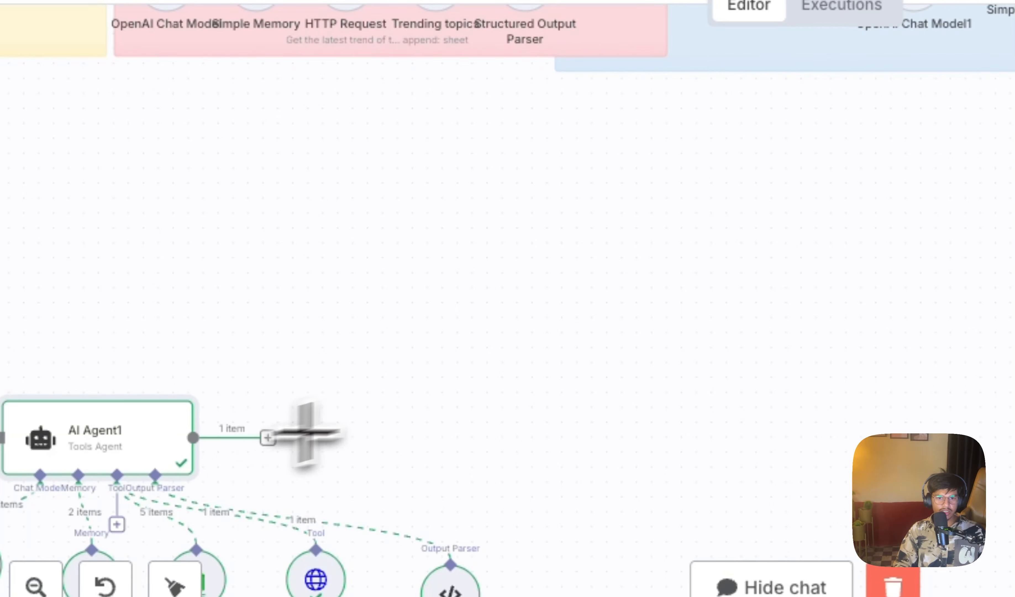
click(267, 438)
text(spli)
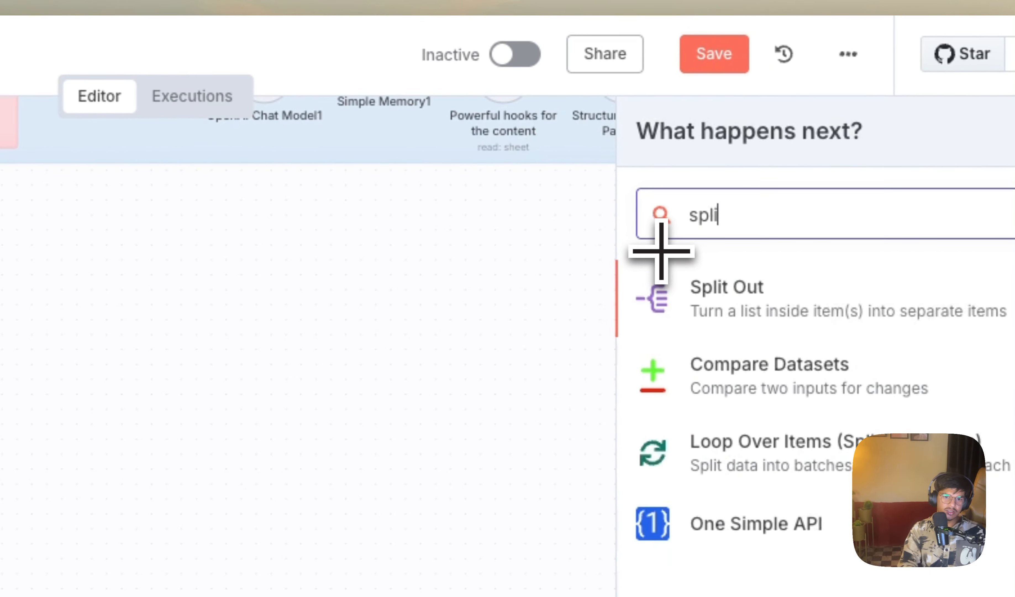
click(742, 303)
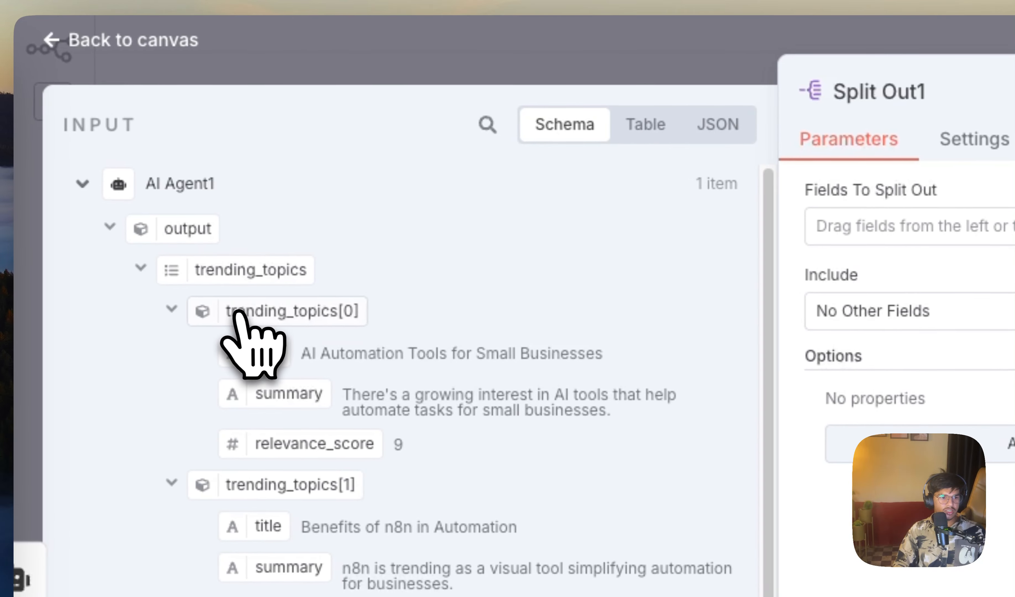
drag(496, 246, 912, 230)
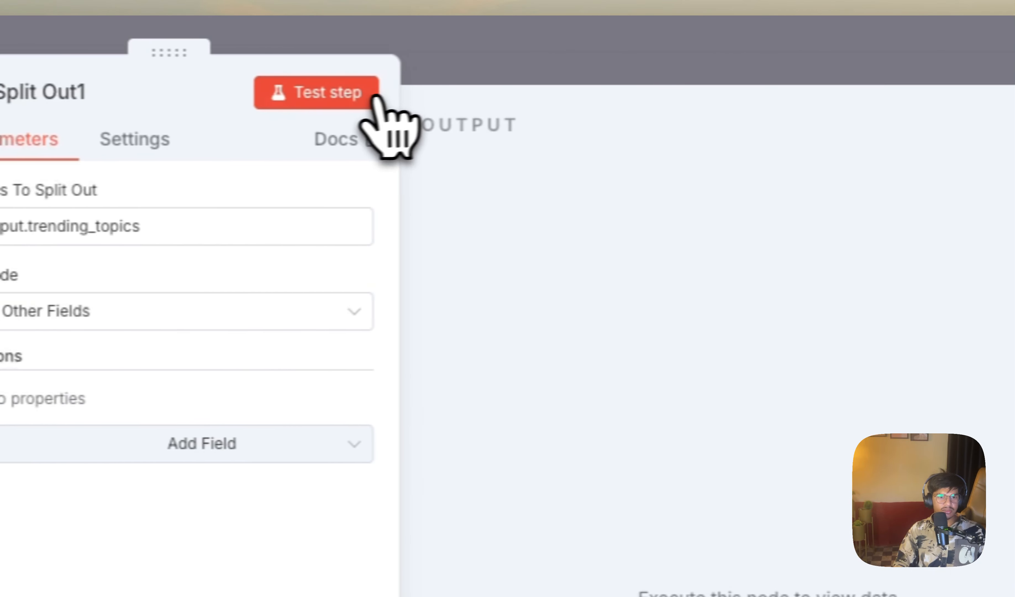
Step: Test the new Split Out node, check the separated topic items in its output, and return to the canvas
click(371, 99)
mouse_move(545, 131)
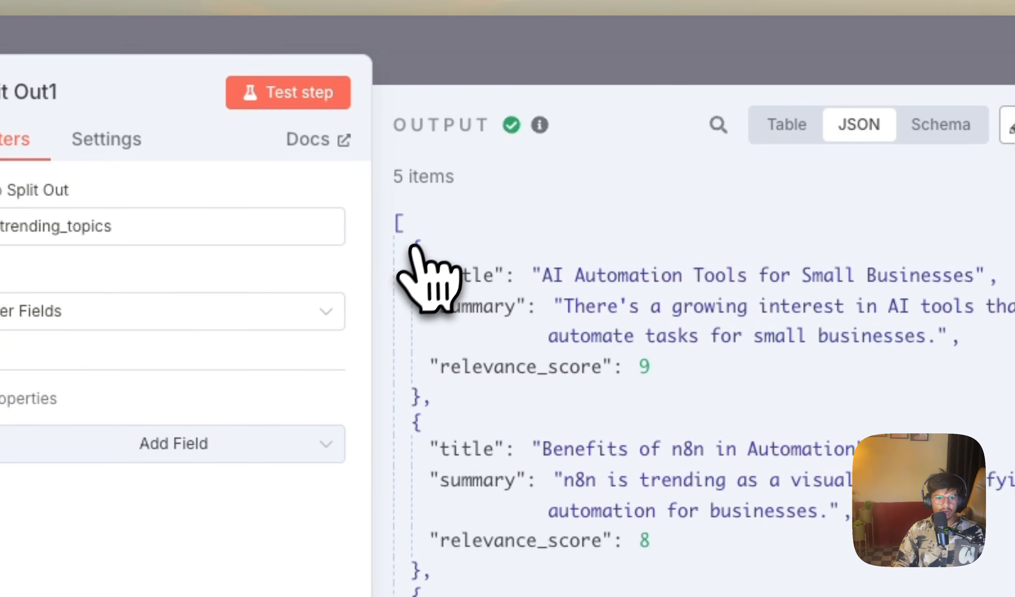
scroll(408, 230, down, 3)
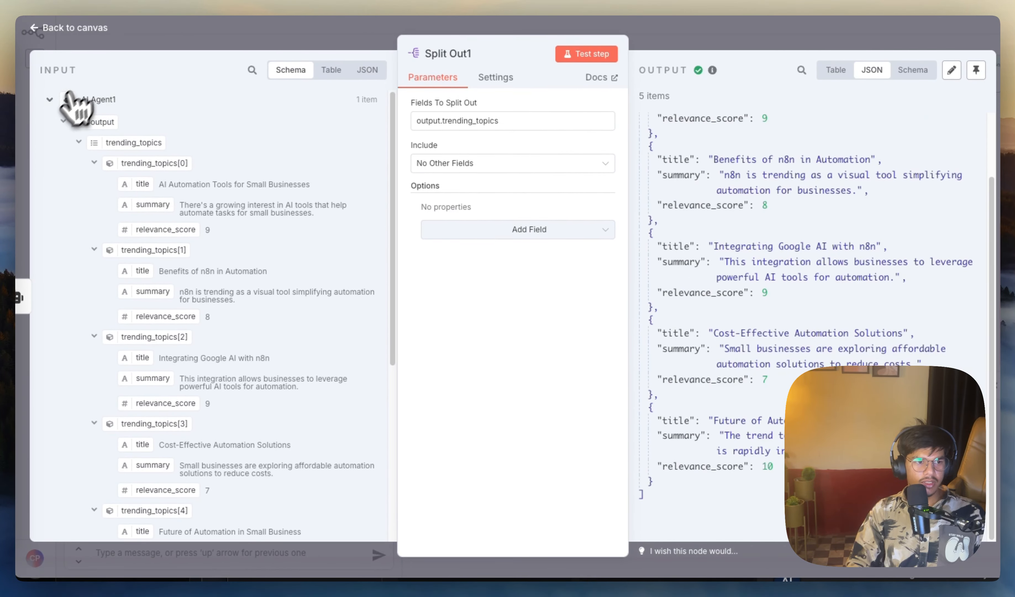
click(94, 28)
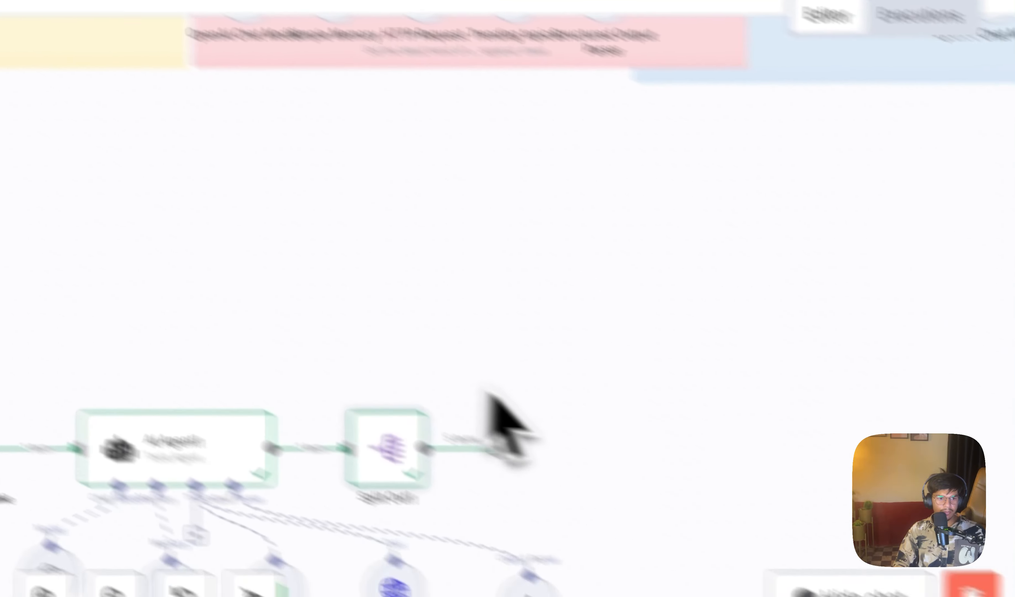
Step: Add an If node after Split Out1 with the number condition relevance_score is greater than 7
click(508, 447)
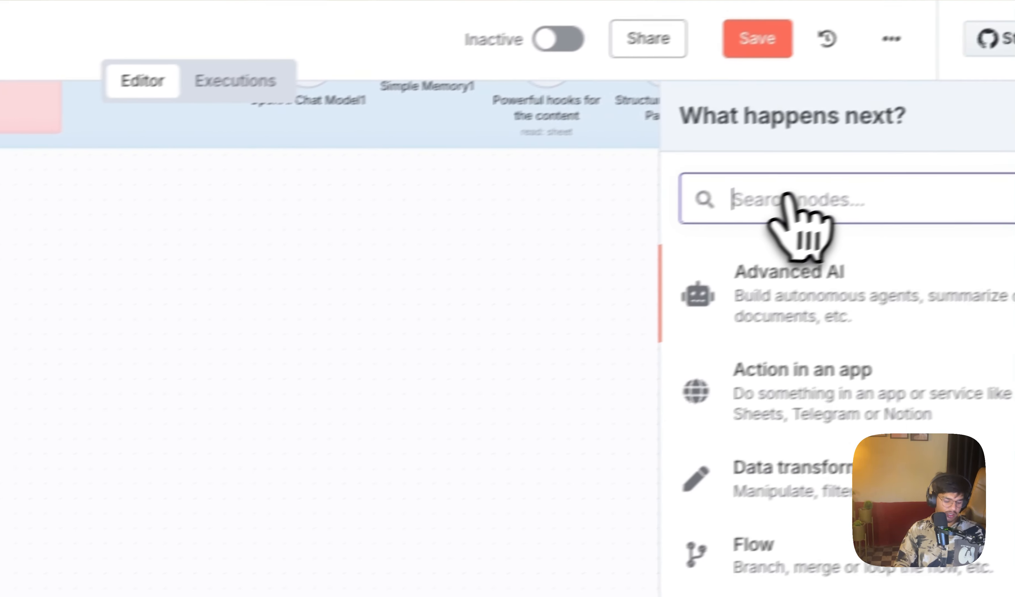
text(if)
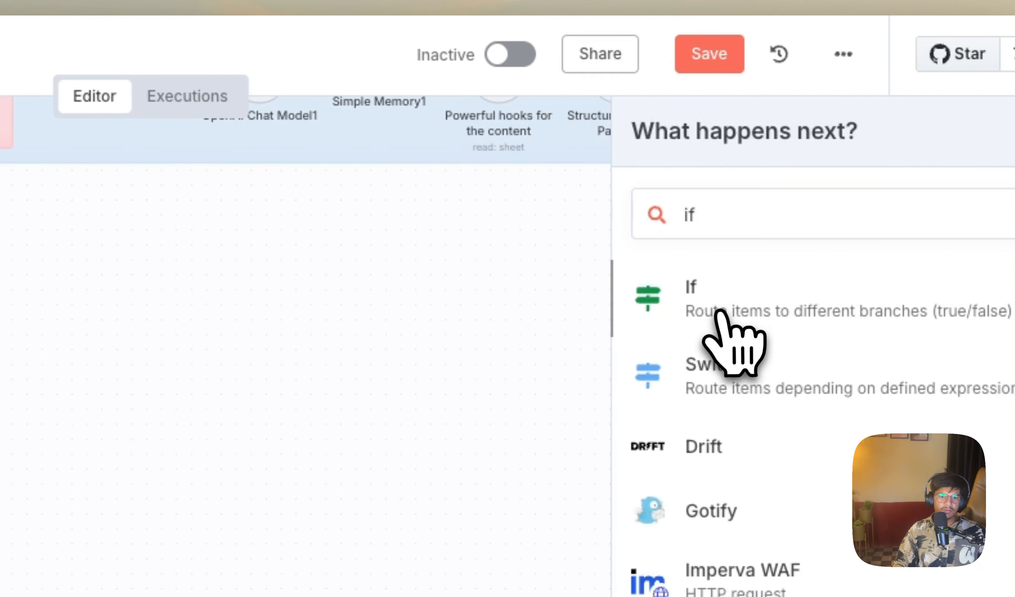
click(721, 318)
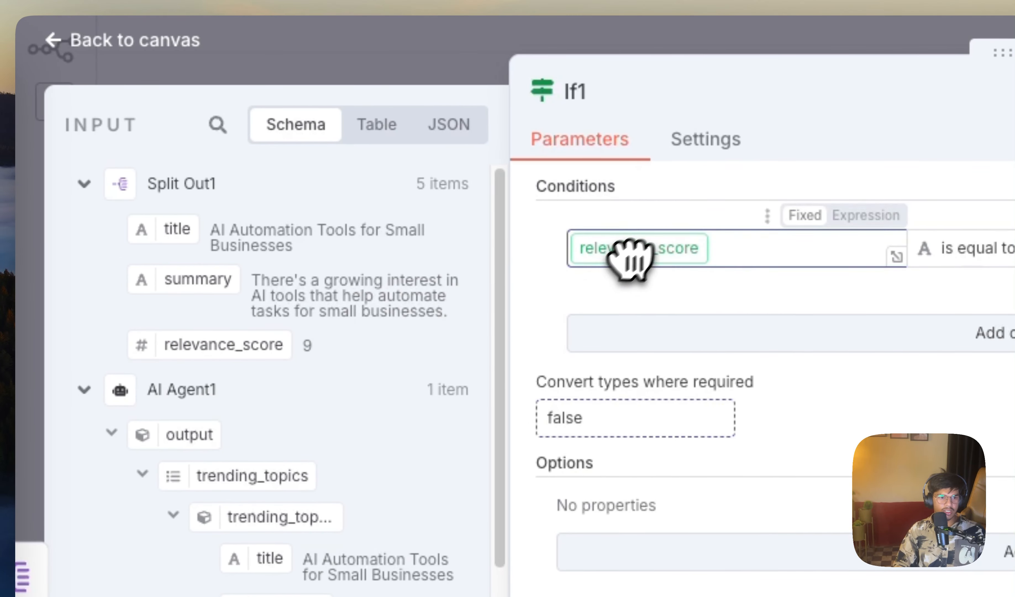
drag(631, 256, 640, 256)
click(980, 248)
mouse_move(990, 358)
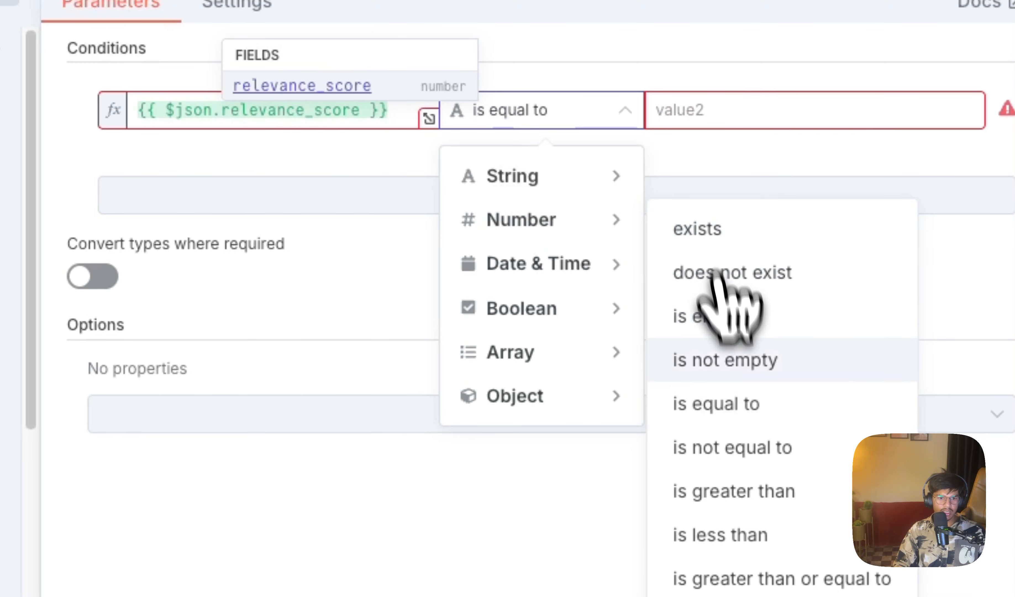
click(742, 490)
click(759, 119)
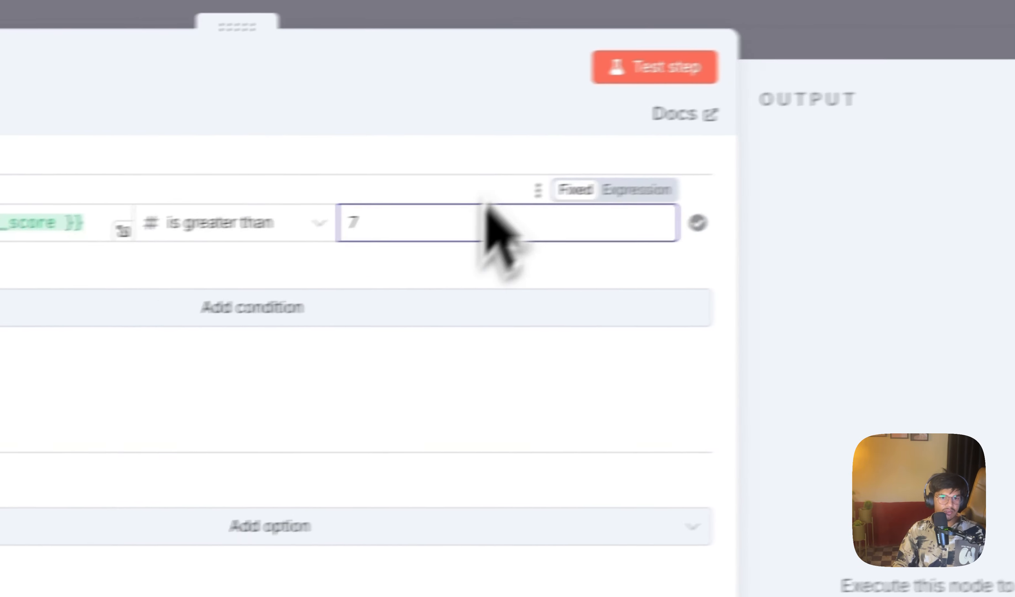
Step: Test the new If node, review the items in its true branch, and return to the canvas
click(639, 66)
scroll(680, 442, down, 5)
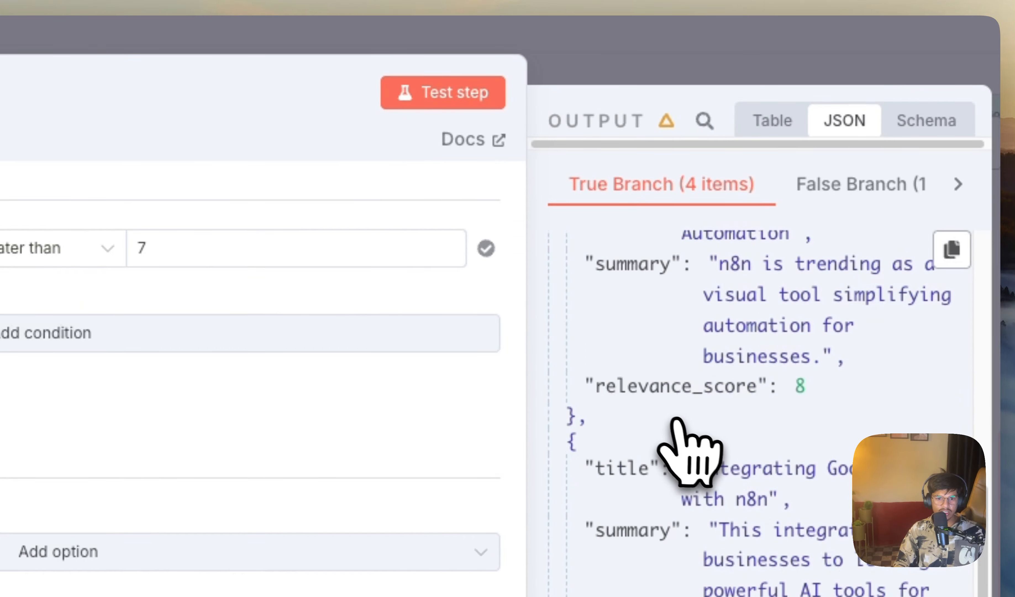
scroll(868, 296, up, 5)
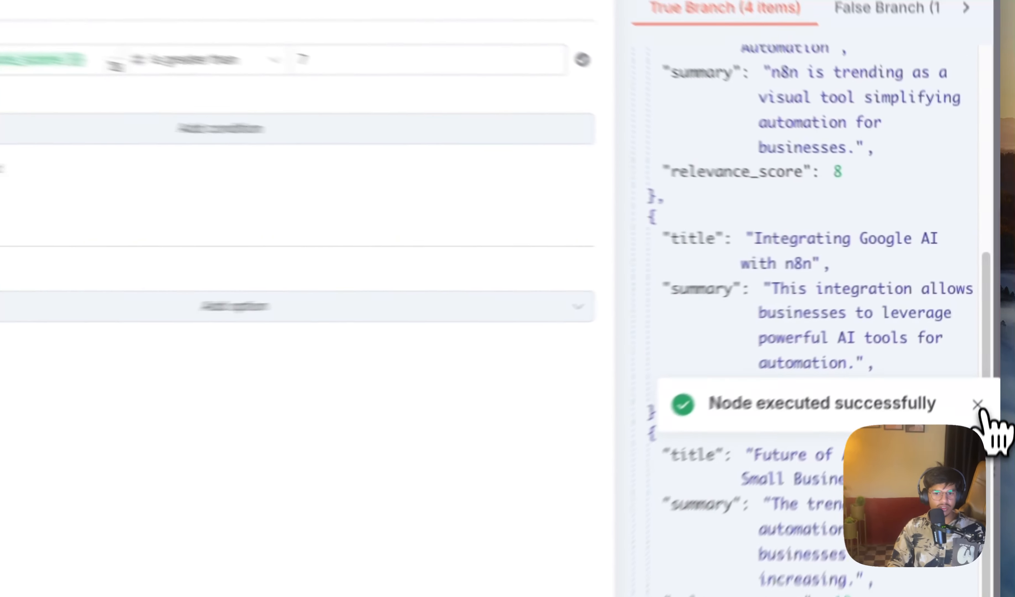
click(985, 344)
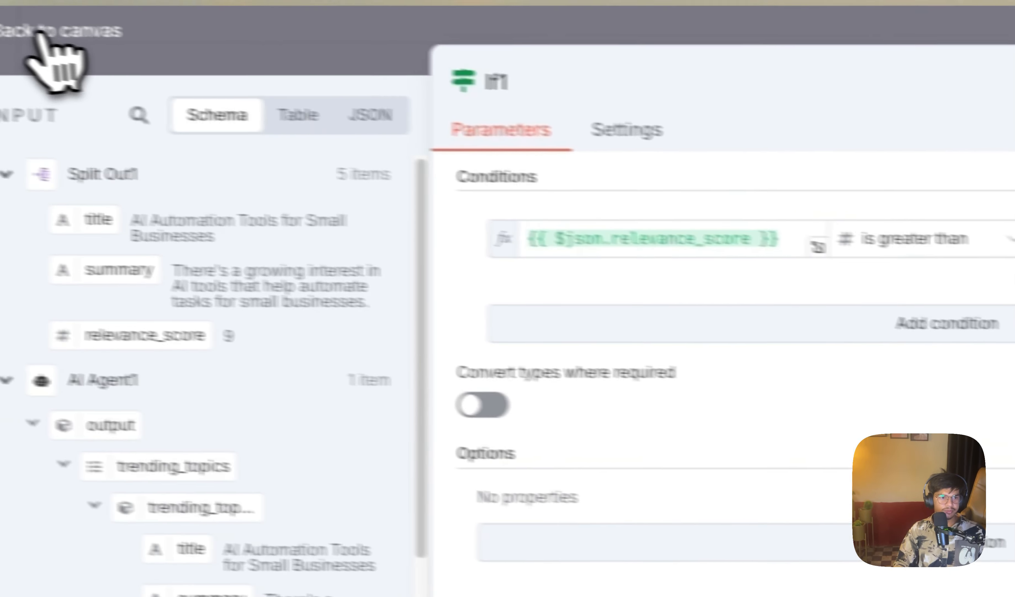
click(40, 33)
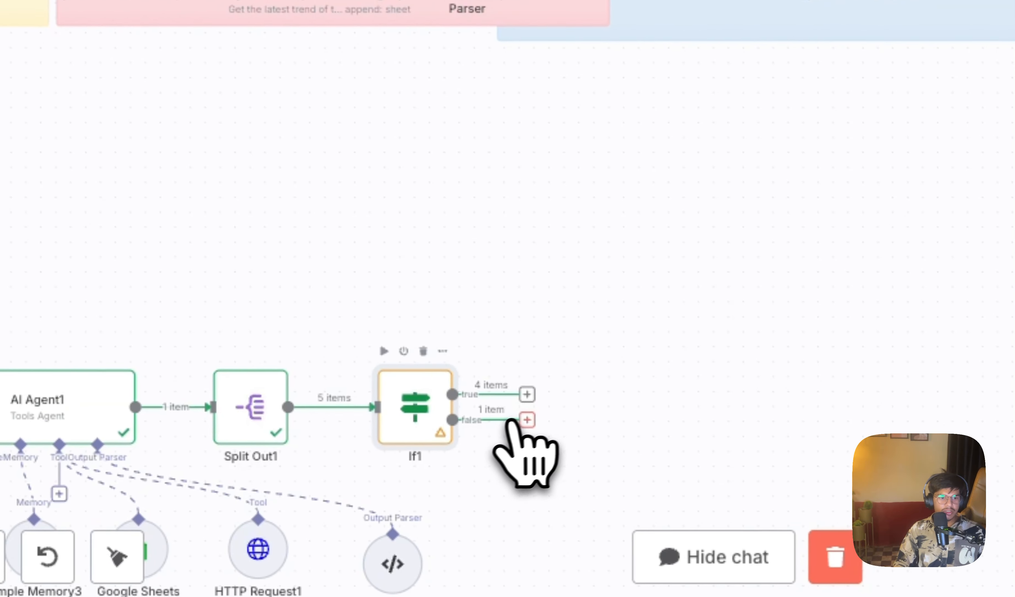
Step: Add an AI Agent node to If1's true branch and set its prompt source to Define below
click(527, 394)
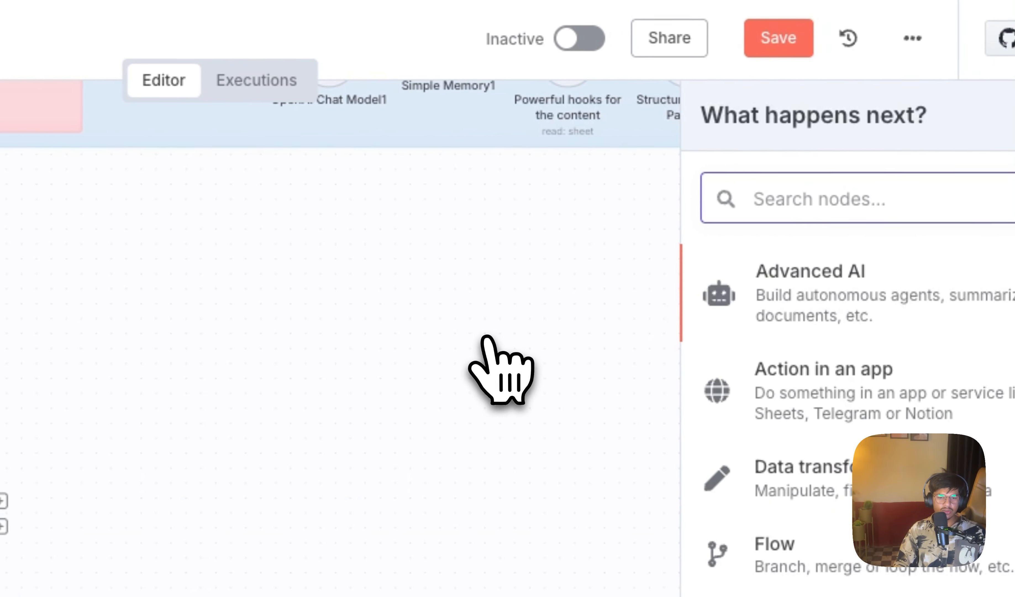
click(775, 289)
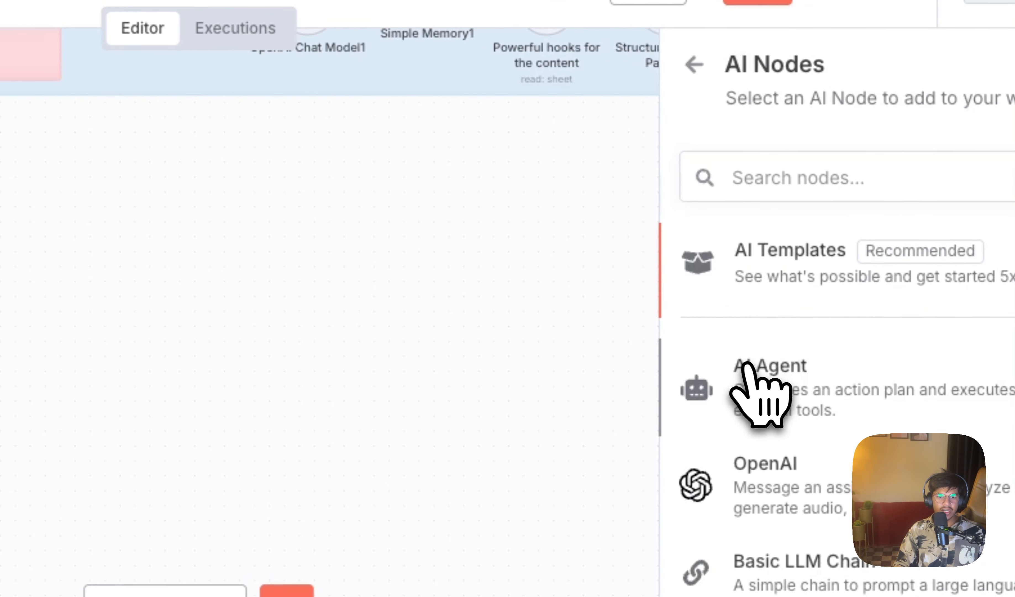
click(747, 365)
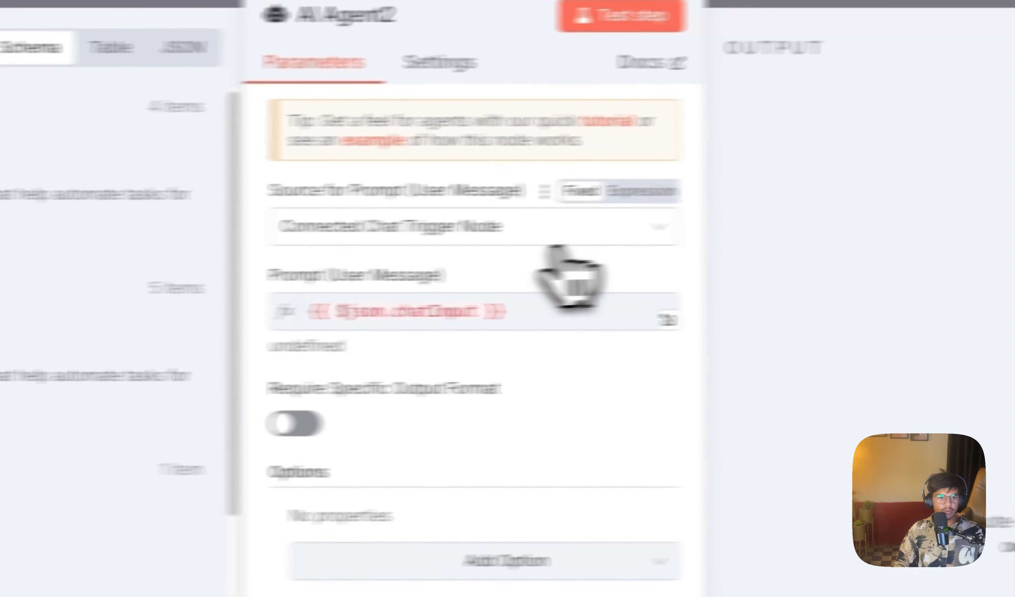
click(197, 245)
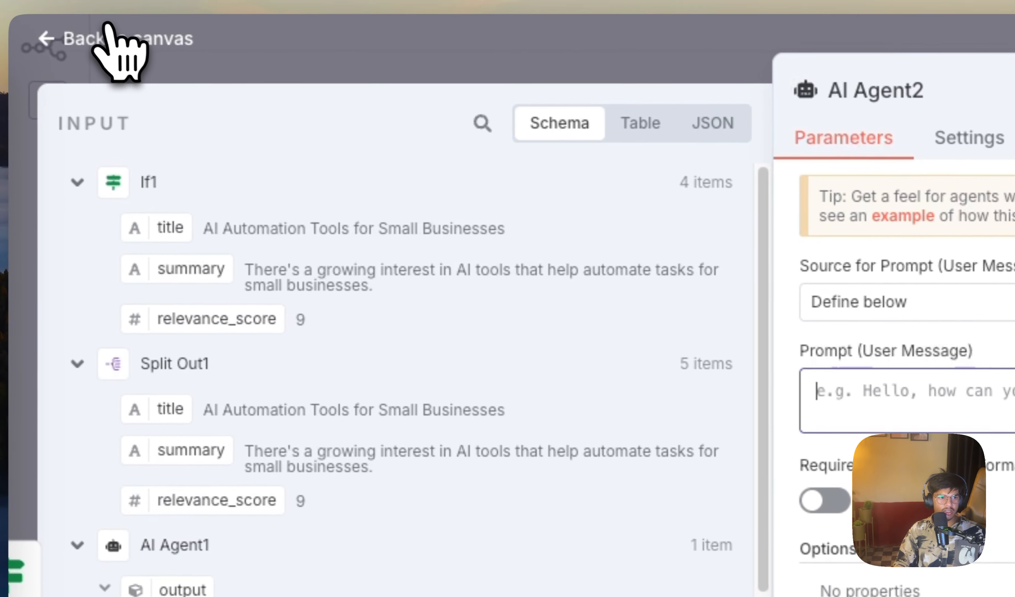
click(113, 39)
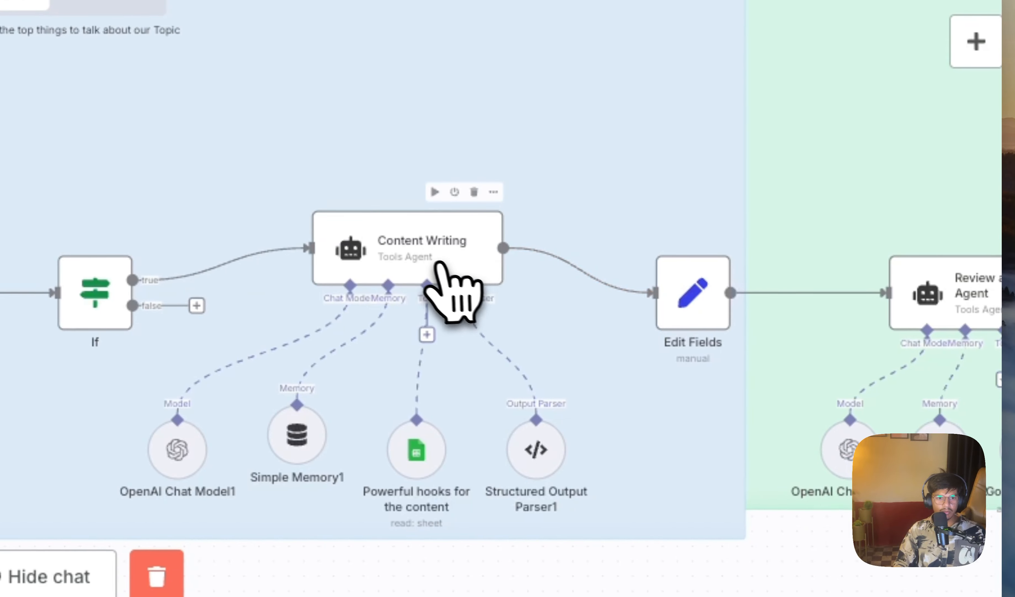
Step: Copy the full user message prompt from the existing Content Writing agent and return to the canvas
double_click(574, 25)
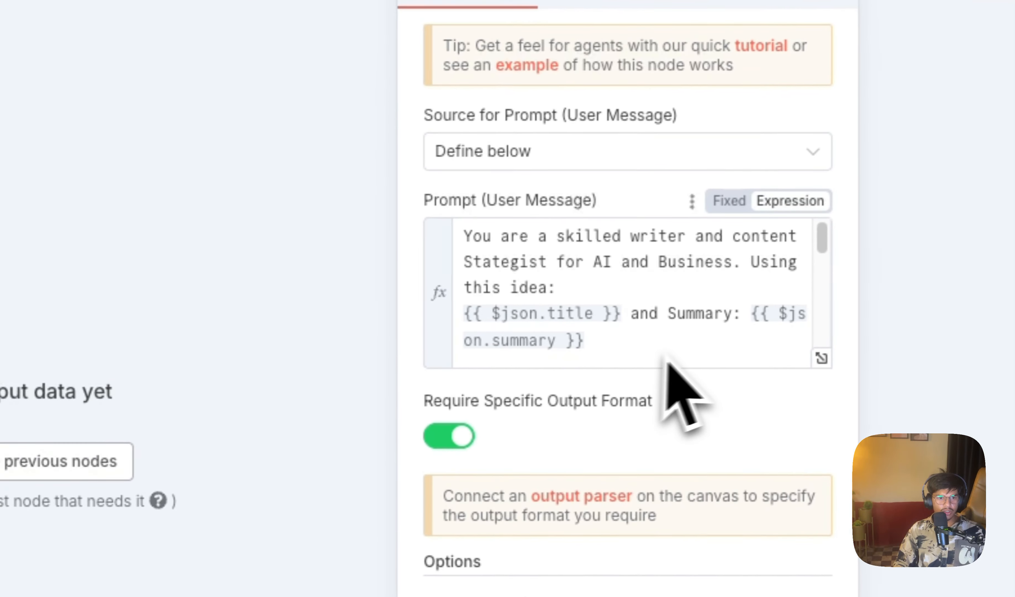
click(829, 357)
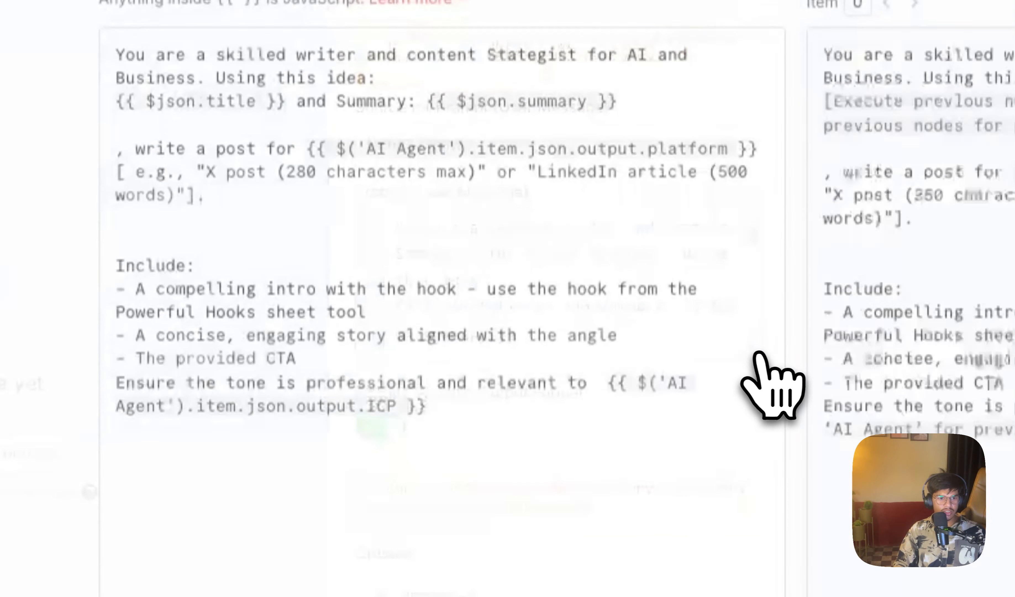
drag(503, 418, 214, 105)
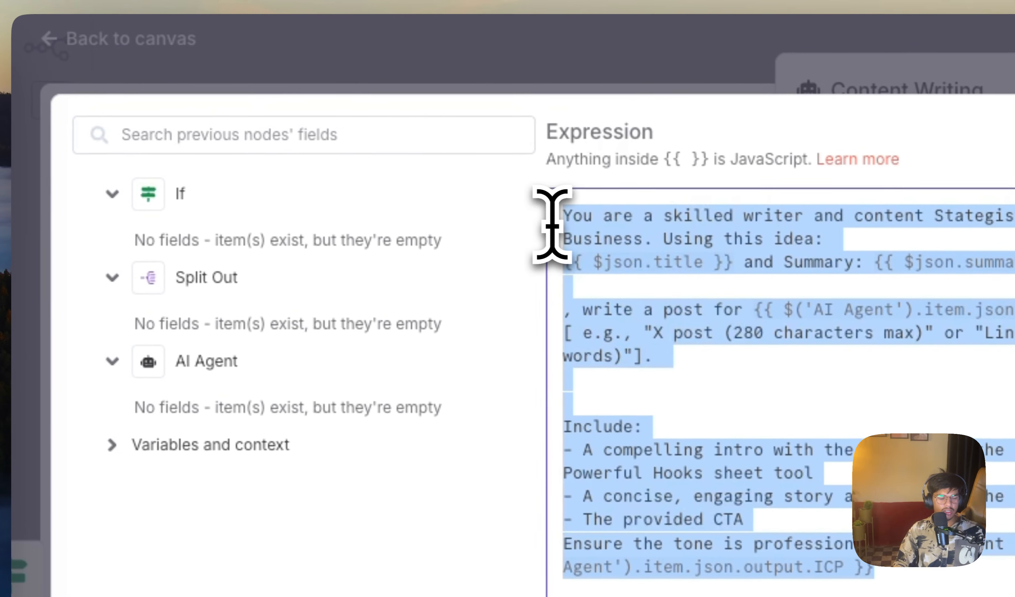
click(189, 33)
click(189, 37)
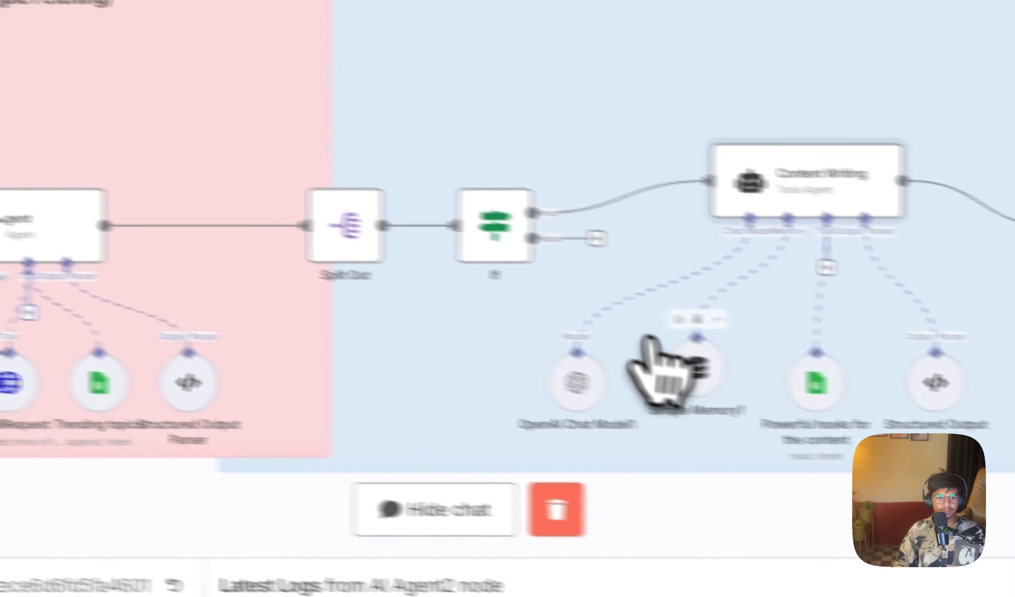
Step: Paste the copied content-writing prompt into AI Agent2 as its user message
scroll(713, 312, down, 10)
scroll(639, 328, right, 15)
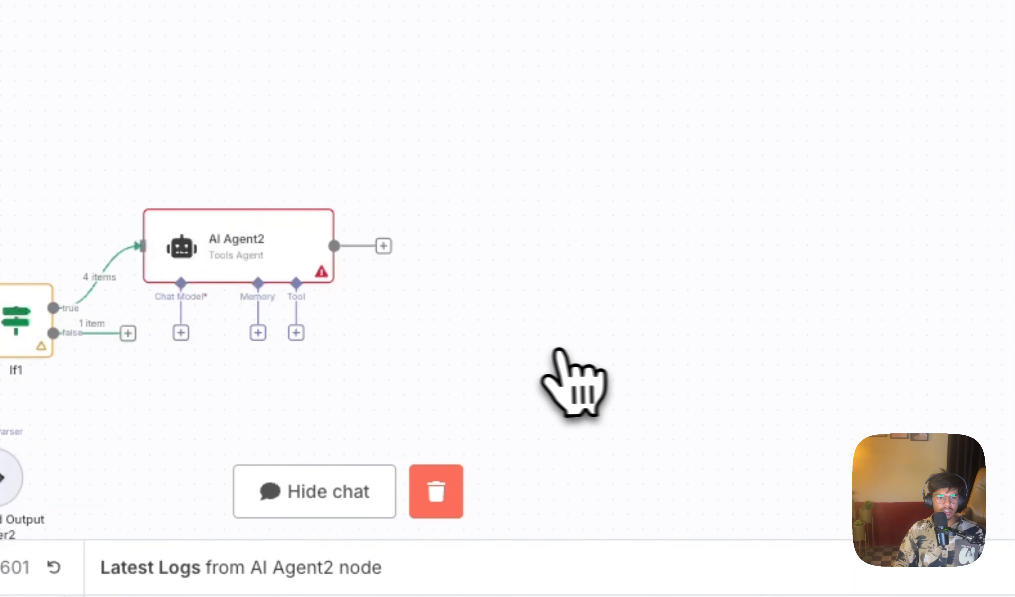
double_click(430, 289)
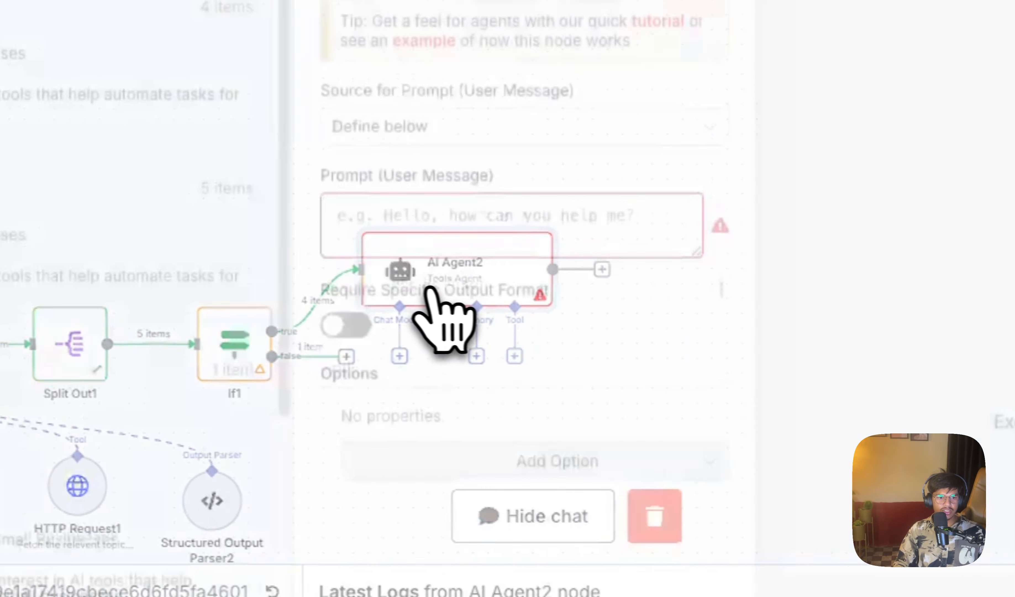
click(529, 252)
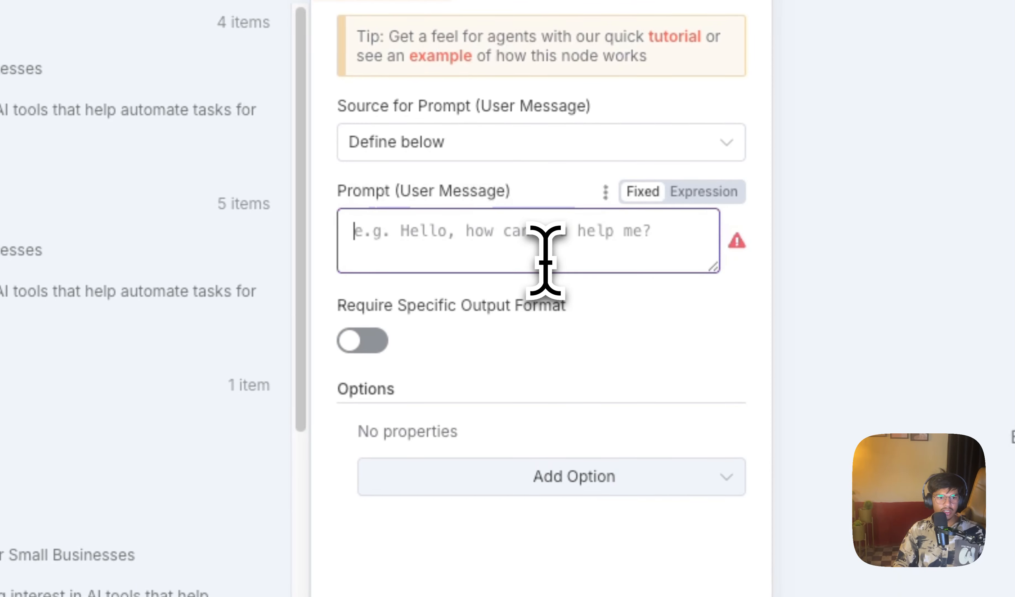
key(ctrl+v)
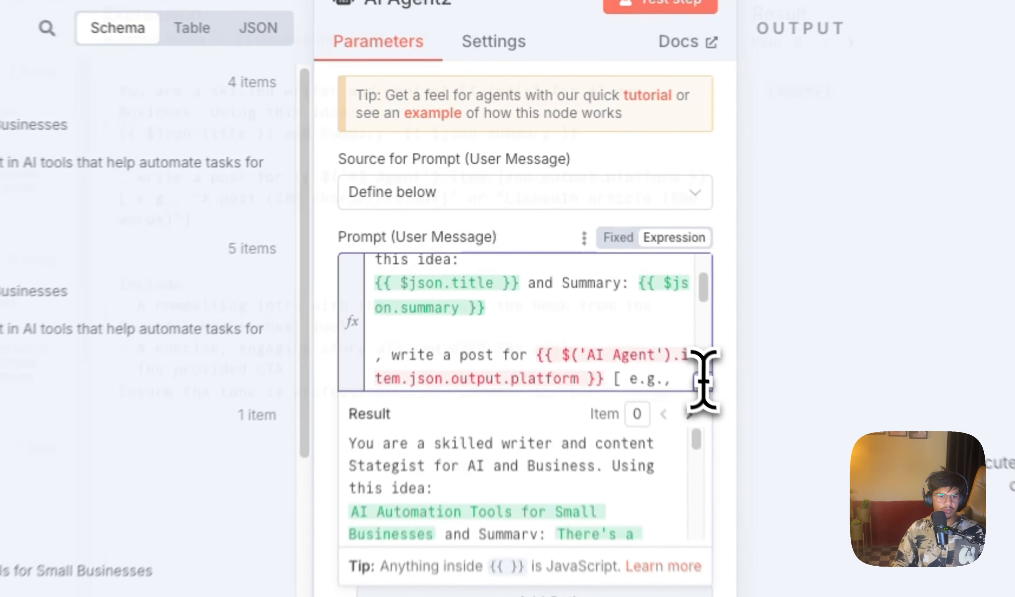
Step: In AI Agent2's prompt, replace the platform and ICP expressions with the plain words Linkedin and ICP, and remove the X post example
click(611, 262)
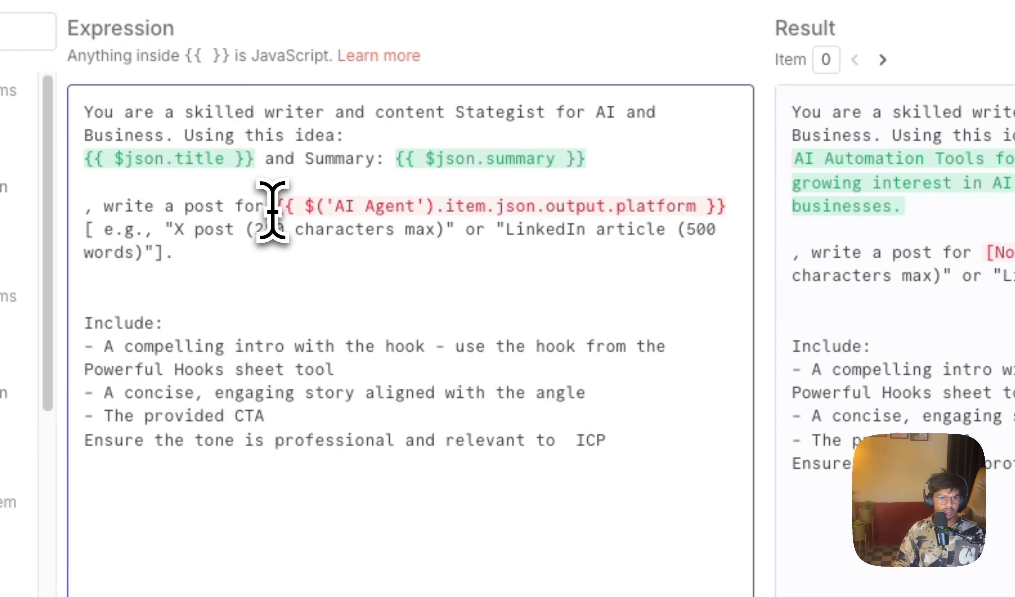
text(Linkedi)
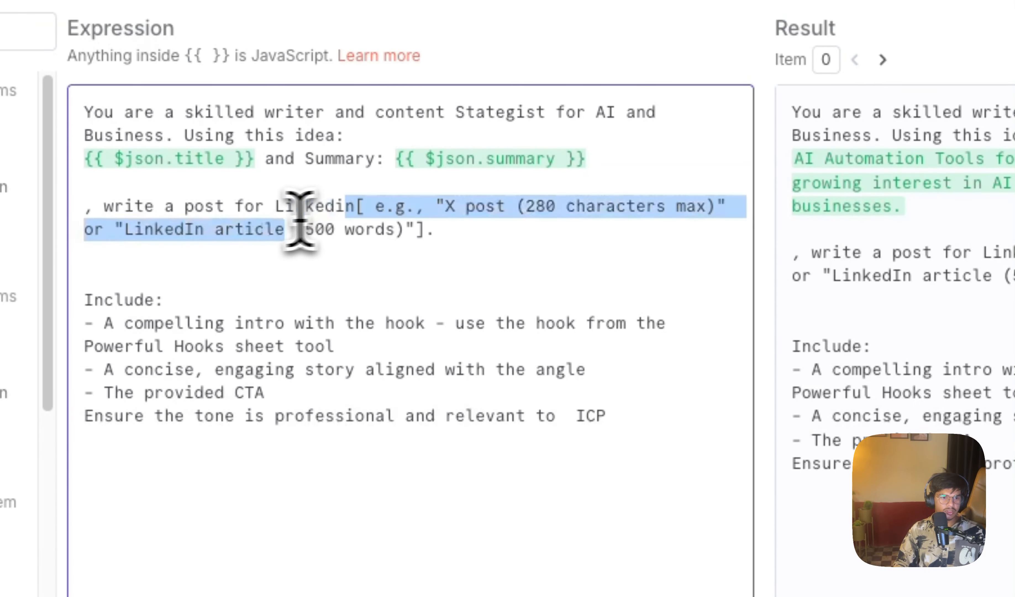
drag(300, 219, 106, 236)
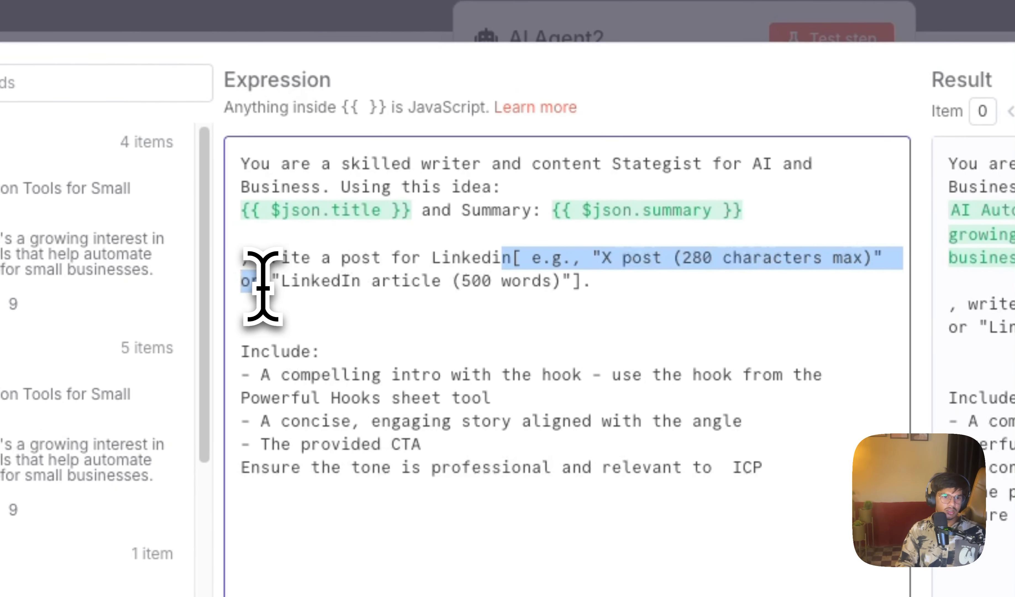
key(BackSpace)
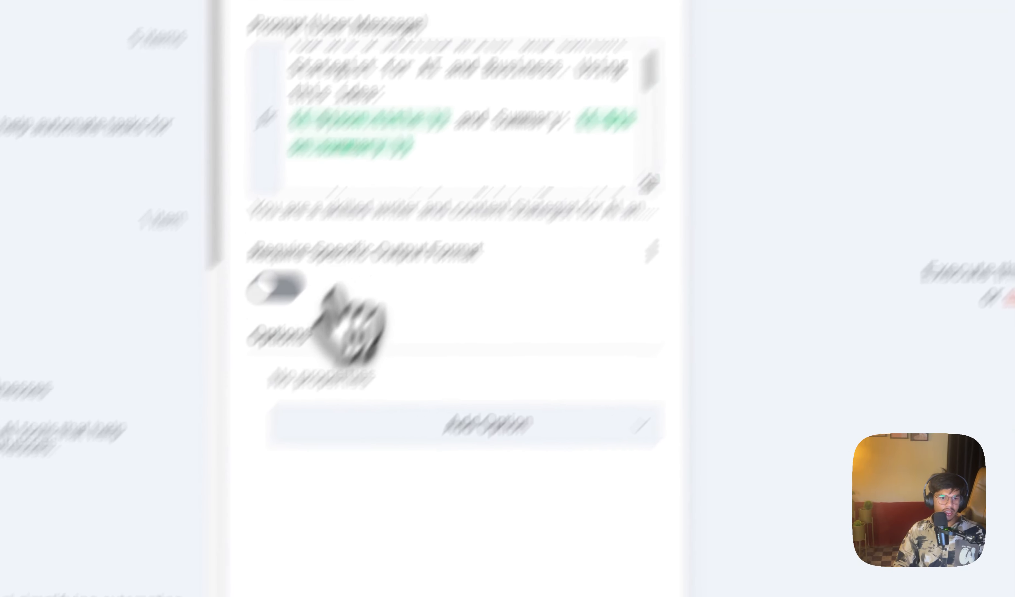
Step: Attach an OpenAI Chat Model to AI Agent2 using the OpenAi account and gpt-4o-mini, and return to the canvas
click(361, 568)
text(op)
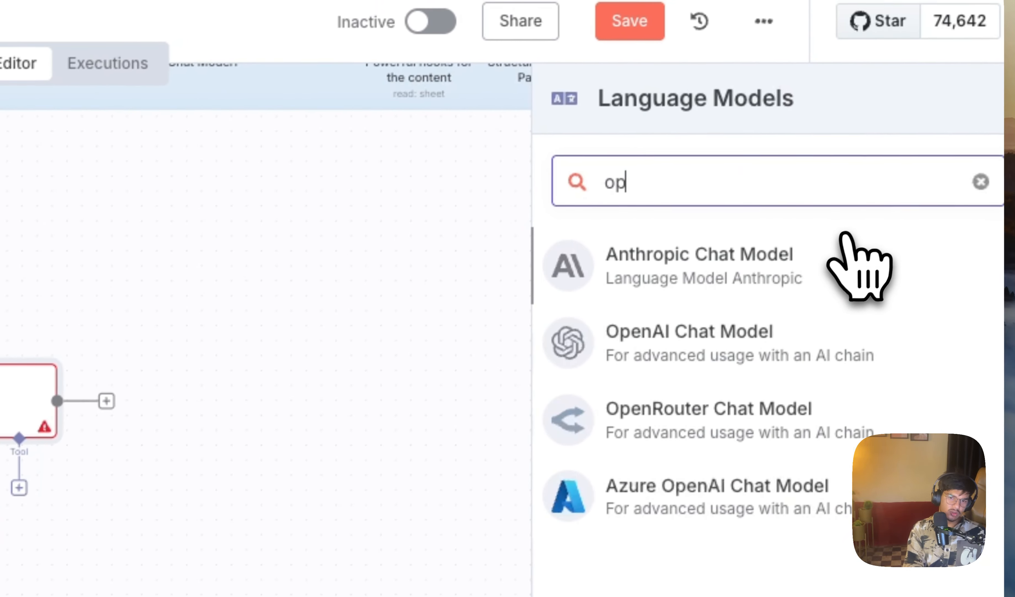
text(pemn)
key(BackSpace)
text(e)
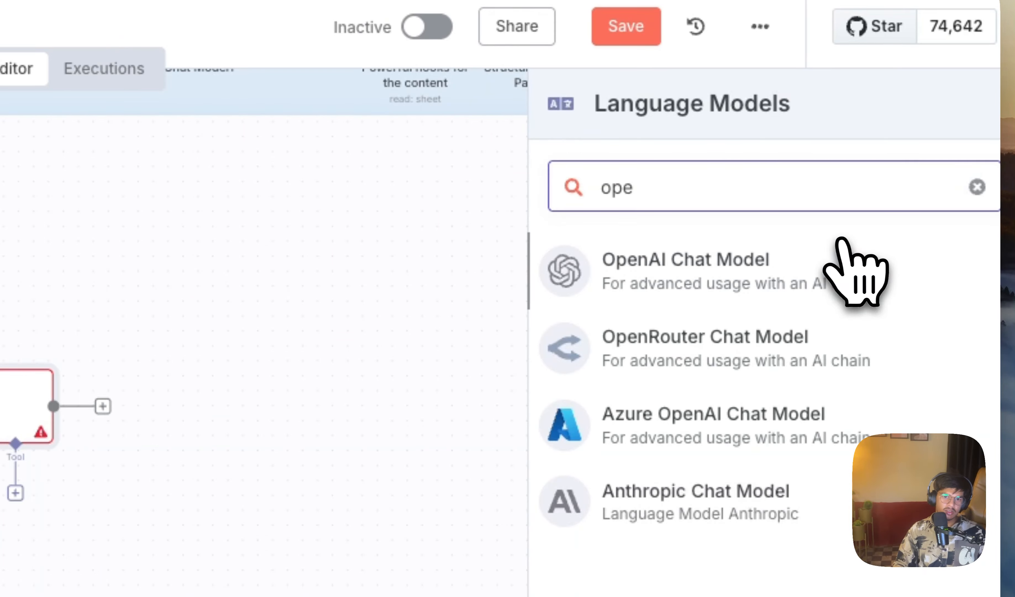
click(815, 279)
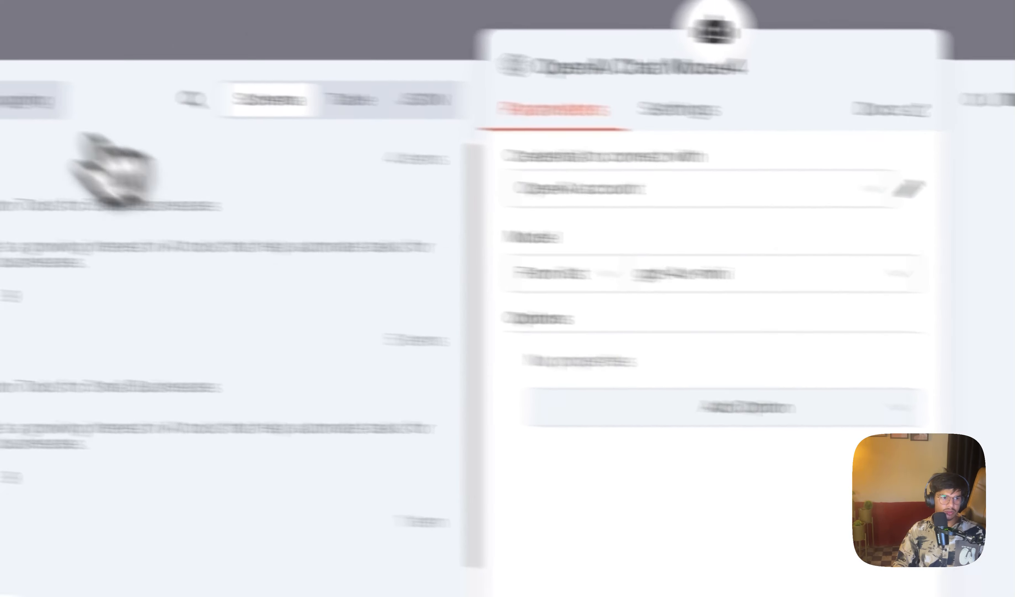
click(99, 39)
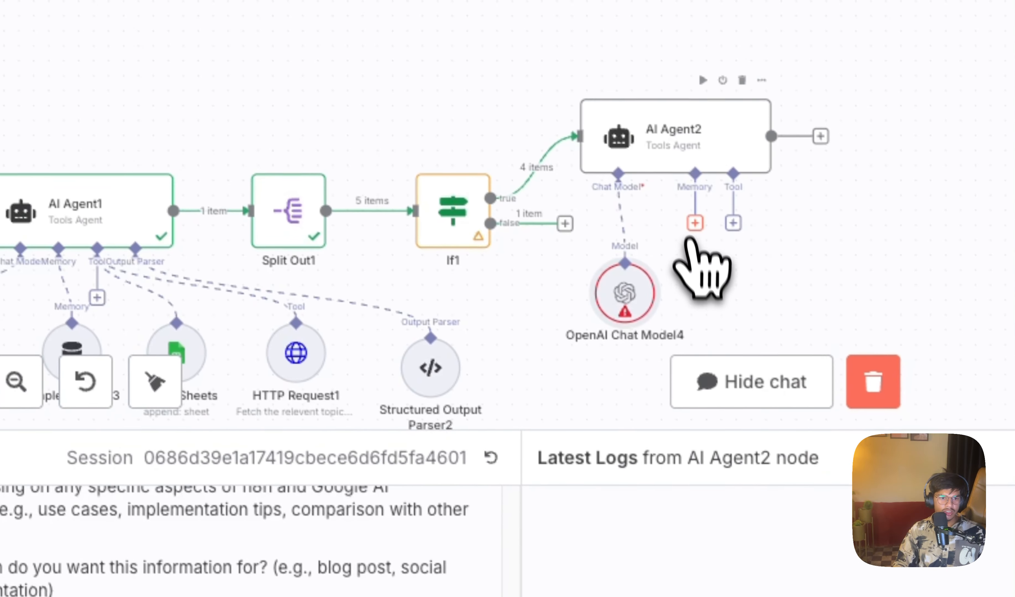
Step: Attach a Simple Memory node to AI Agent2, check the chat trigger's sessionId among its input fields, and return to the canvas
click(782, 283)
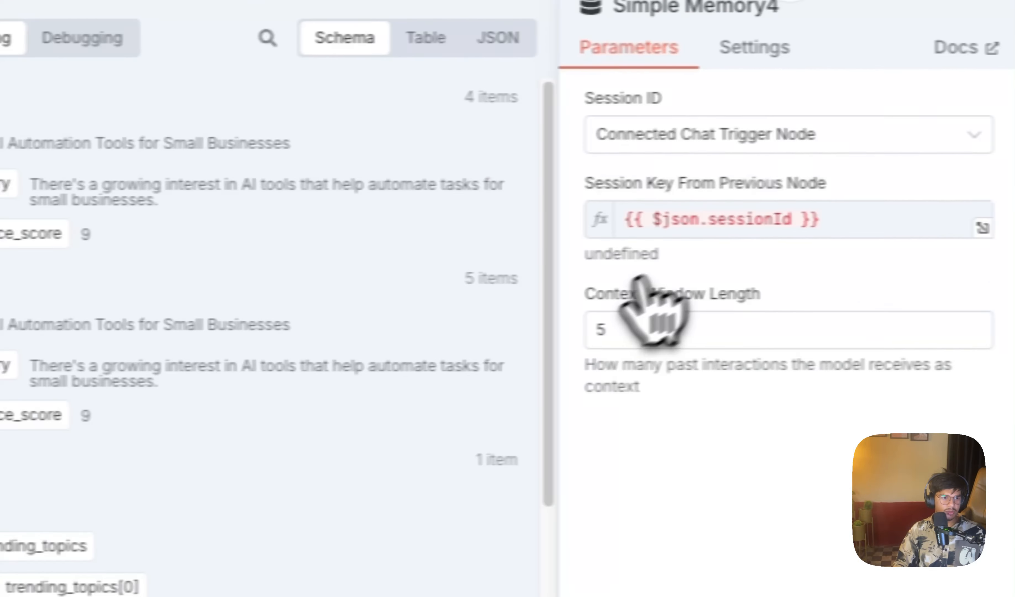
scroll(72, 289, down, 8)
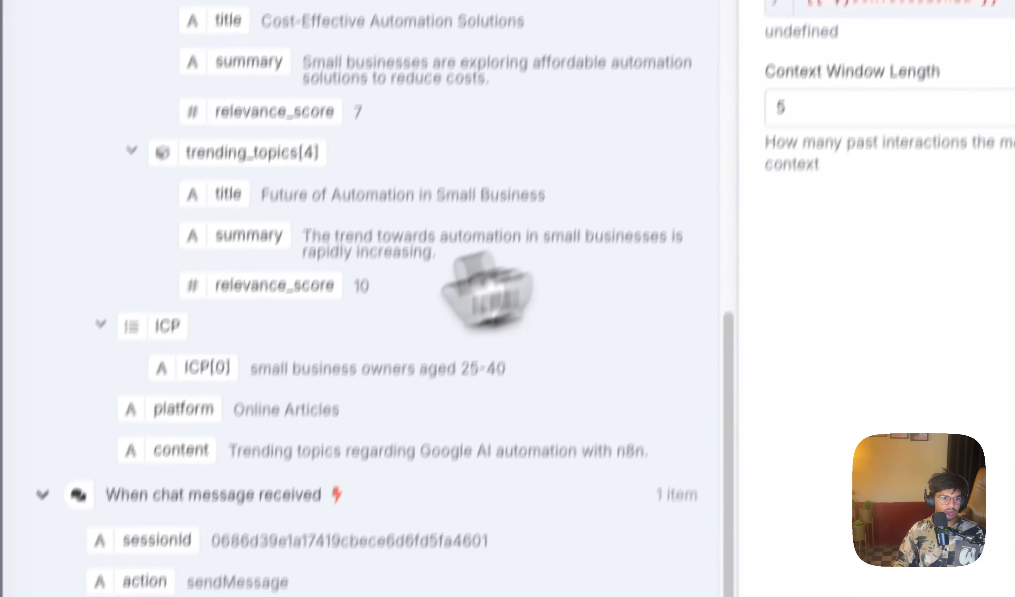
drag(157, 540, 1007, 2)
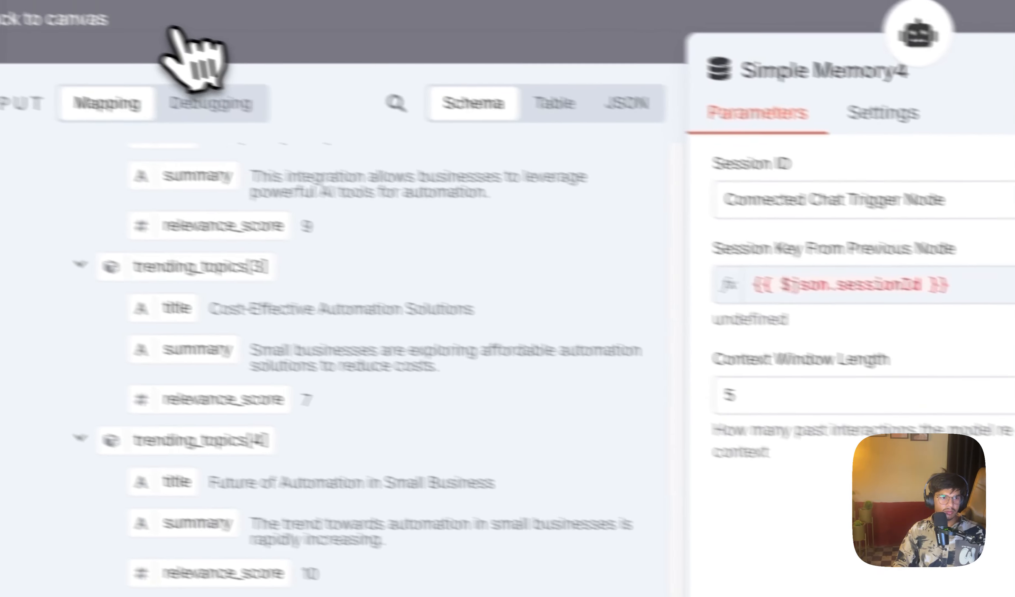
click(195, 33)
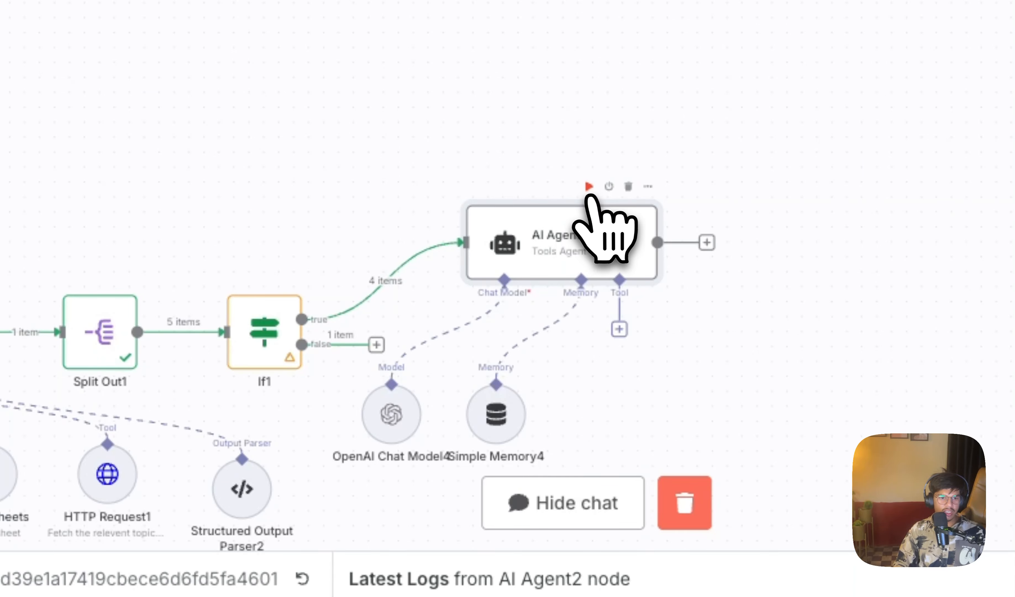
Step: Attach a Google Sheets tool to AI Agent2 with the Get Row(s) operation on Sheet Within Document
click(619, 329)
text(shee)
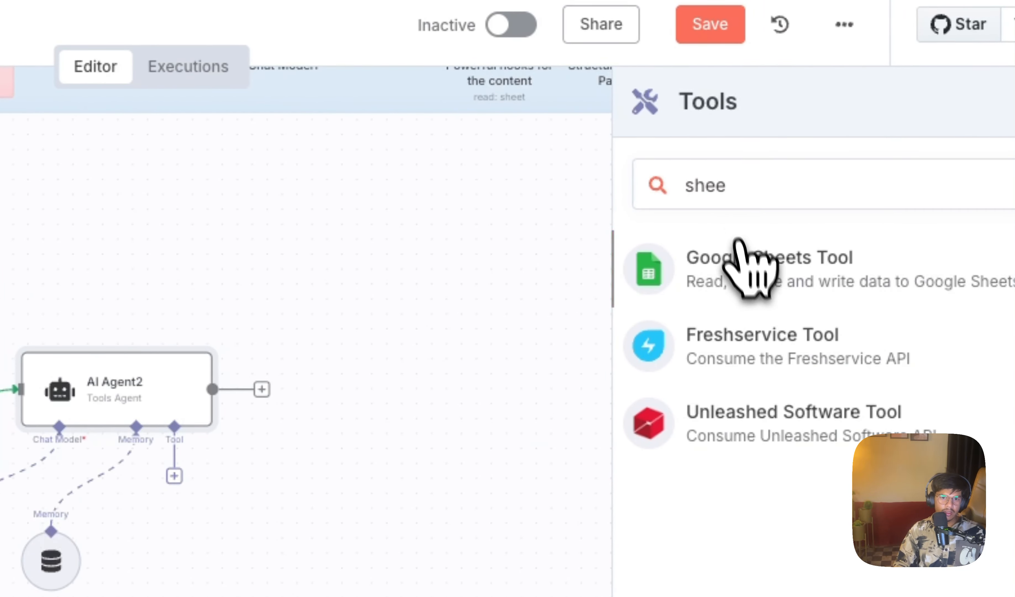
click(738, 246)
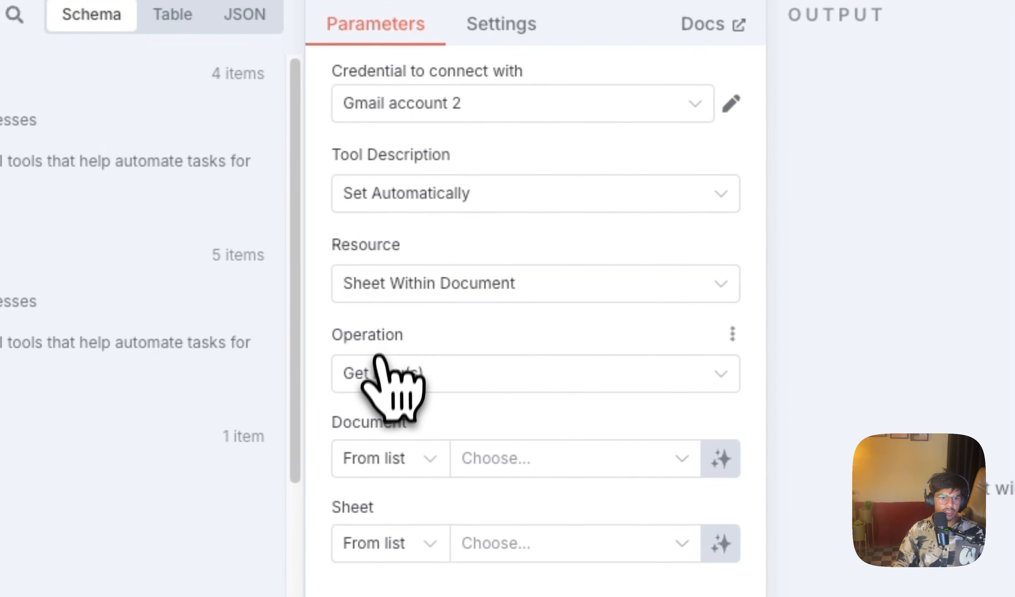
click(376, 361)
click(519, 361)
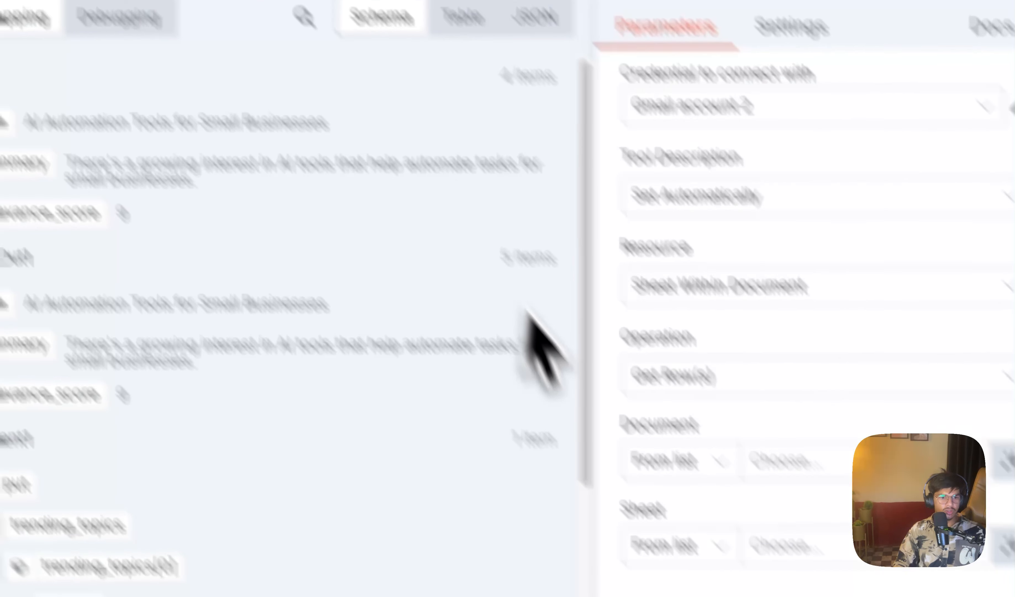
Step: Set the Google Sheets tool's document and sheet to By URL and paste the hooks spreadsheet link
click(838, 568)
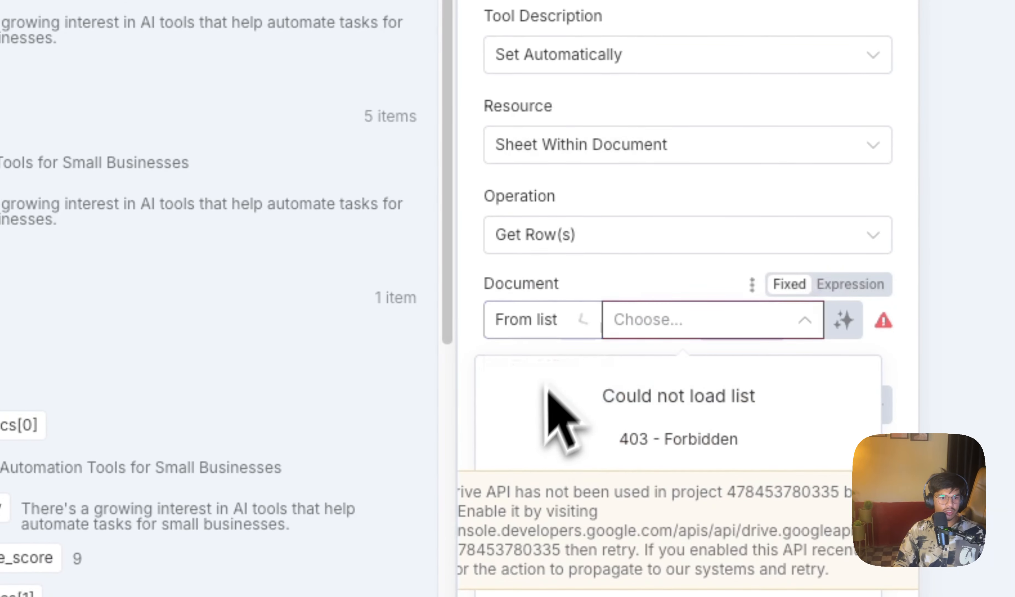
click(531, 426)
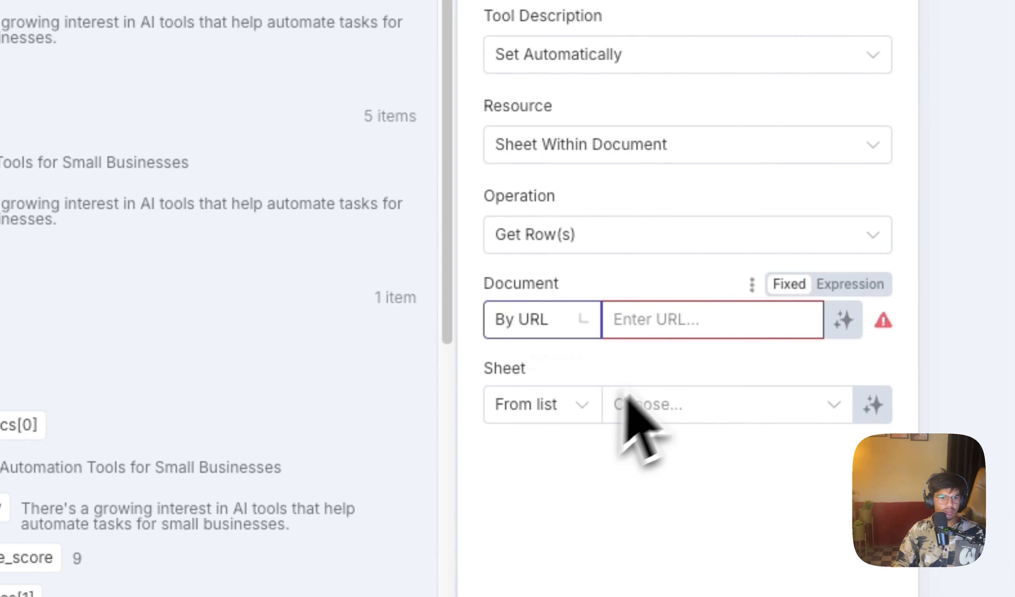
click(582, 387)
click(533, 513)
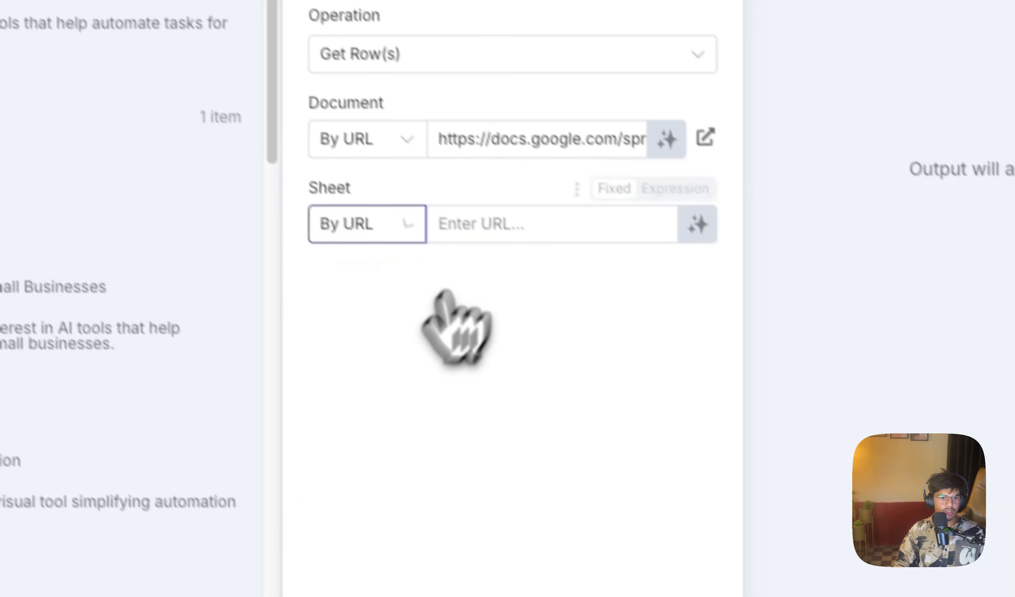
click(693, 406)
key(ctrl+v)
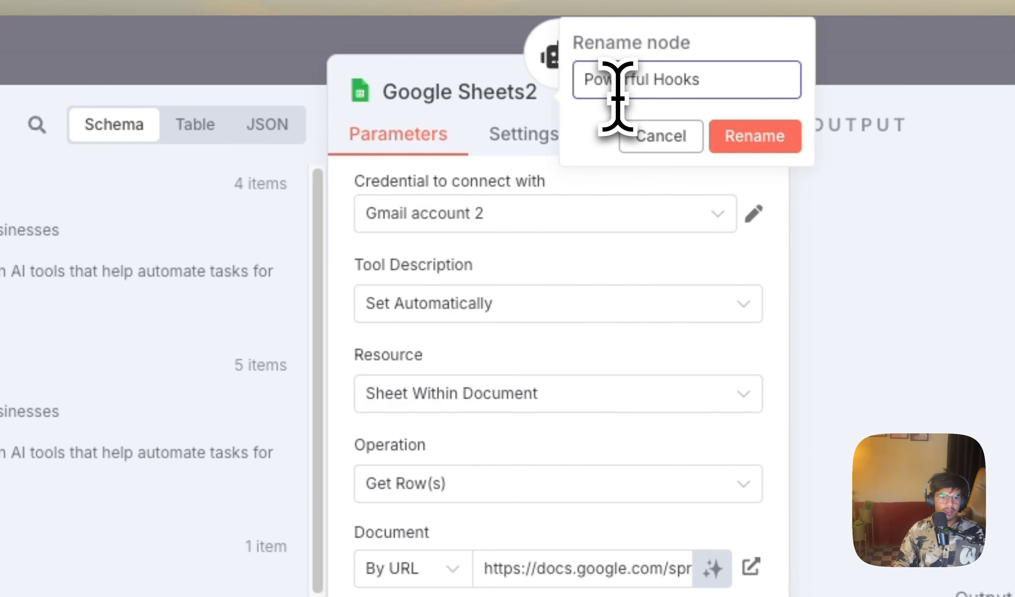
Step: Rename the Google Sheets tool as Powerful Hooks and align the chat model and memory nodes in a row with it below AI Agent2
click(725, 137)
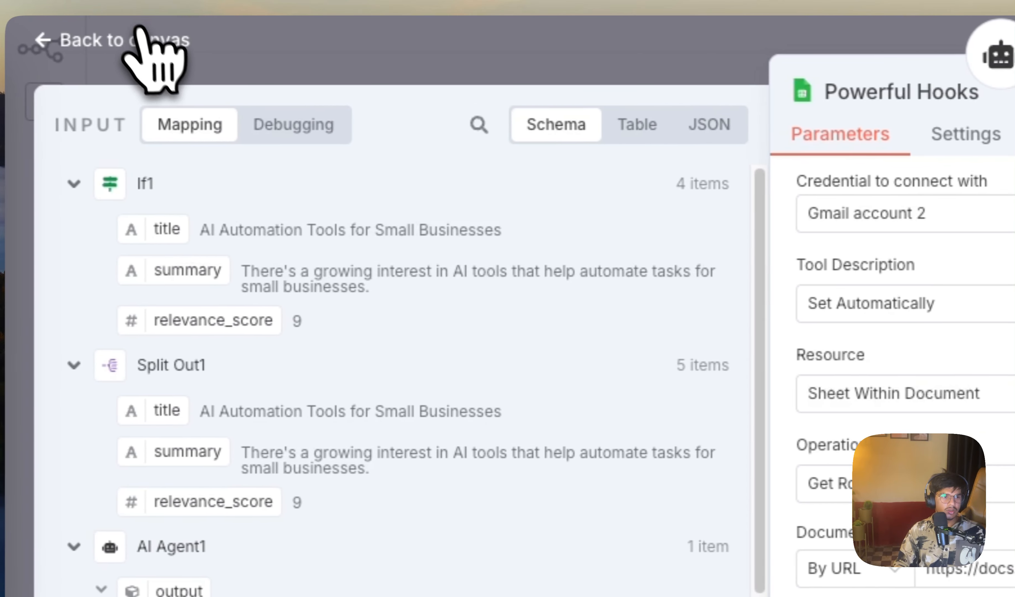
click(139, 40)
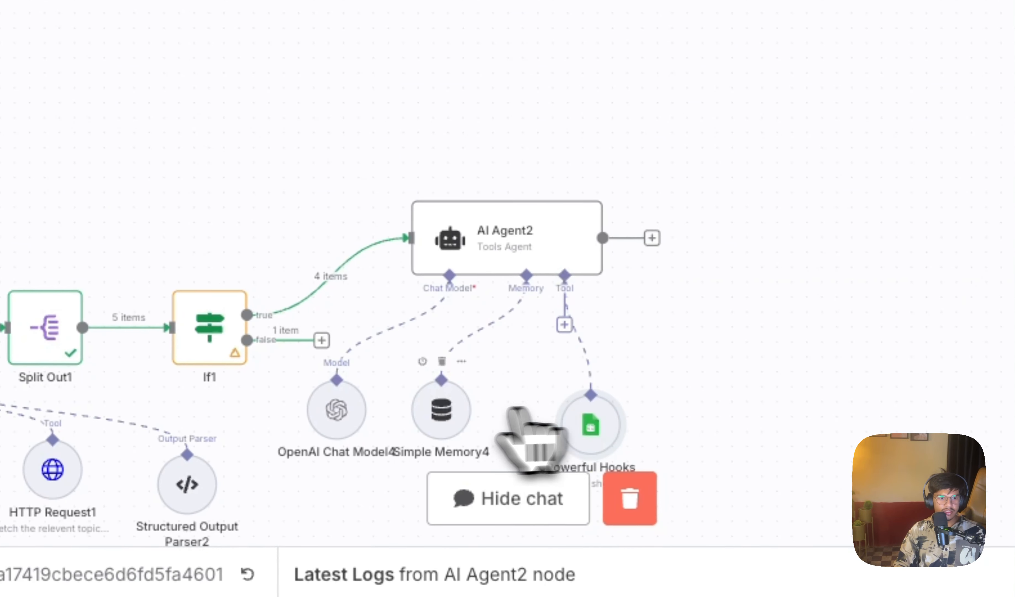
drag(421, 399, 451, 414)
drag(342, 397, 357, 398)
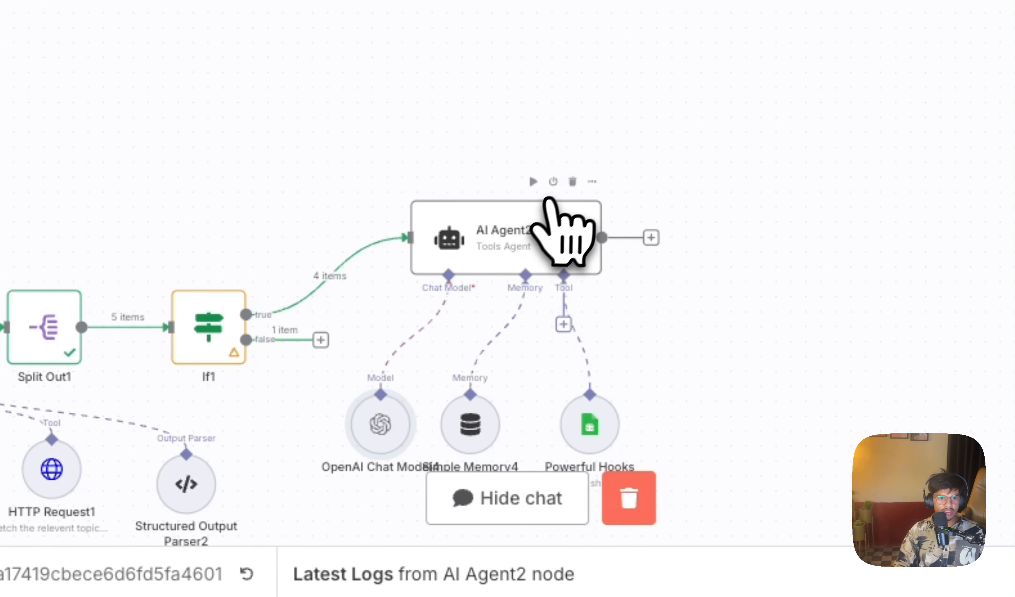
Step: Test AI Agent2 on the items from If1's true branch, rerunning it once
click(532, 181)
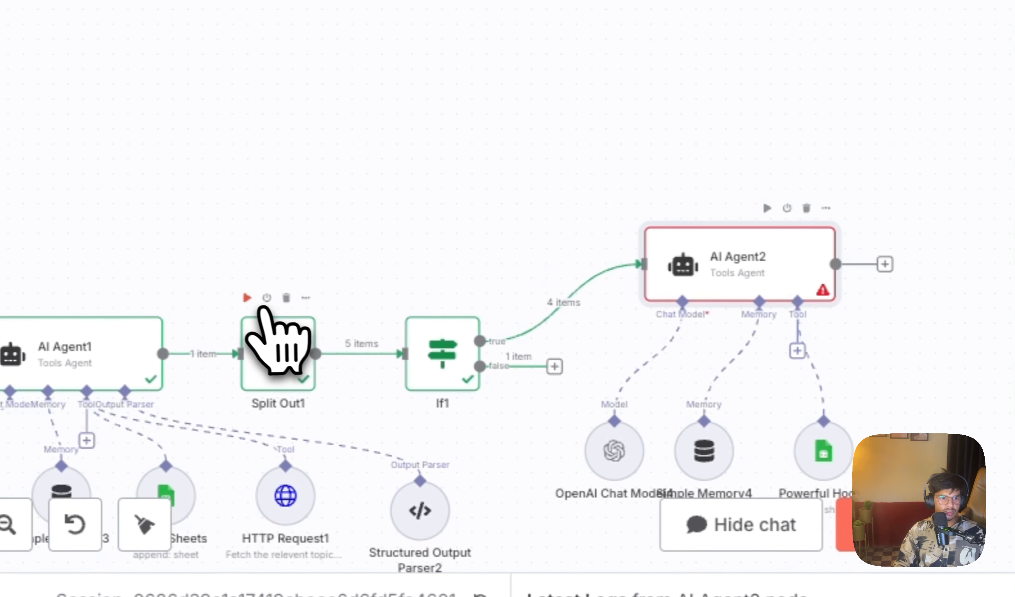
click(13, 271)
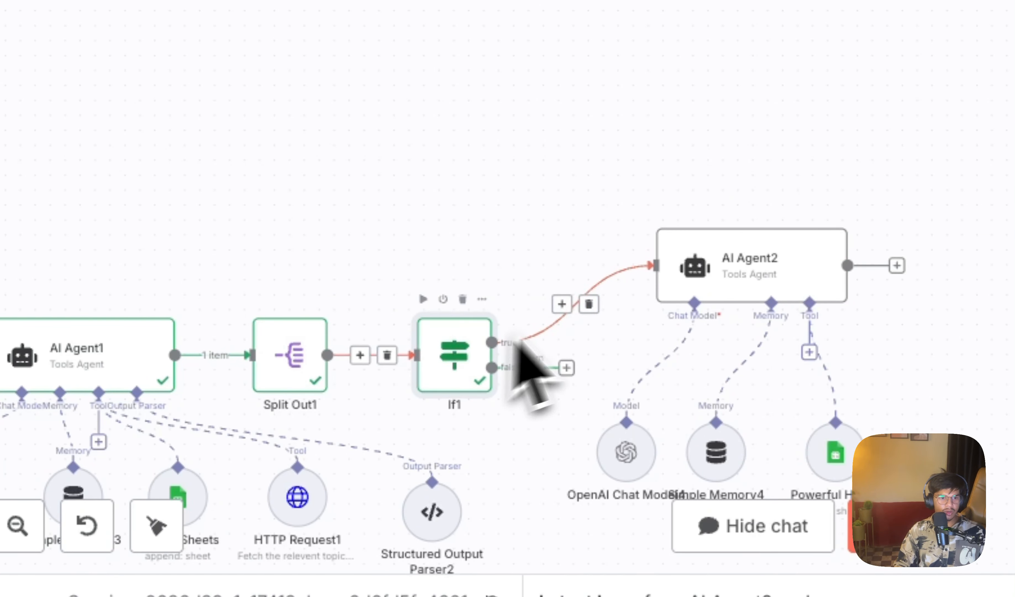
click(780, 209)
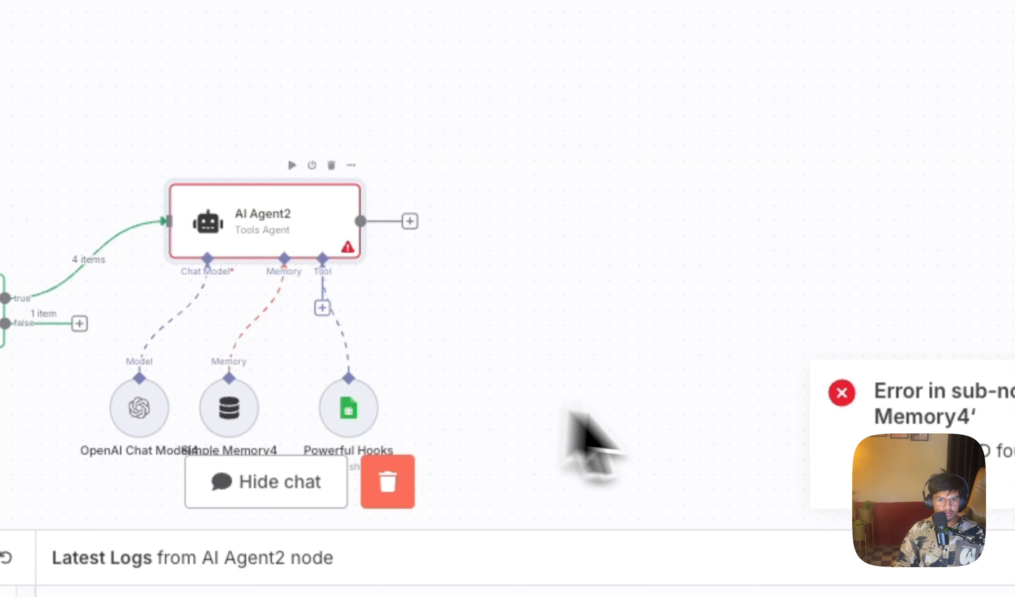
Step: Inspect Simple Memory4's session key expression and switch its Session ID source to Define below
double_click(229, 410)
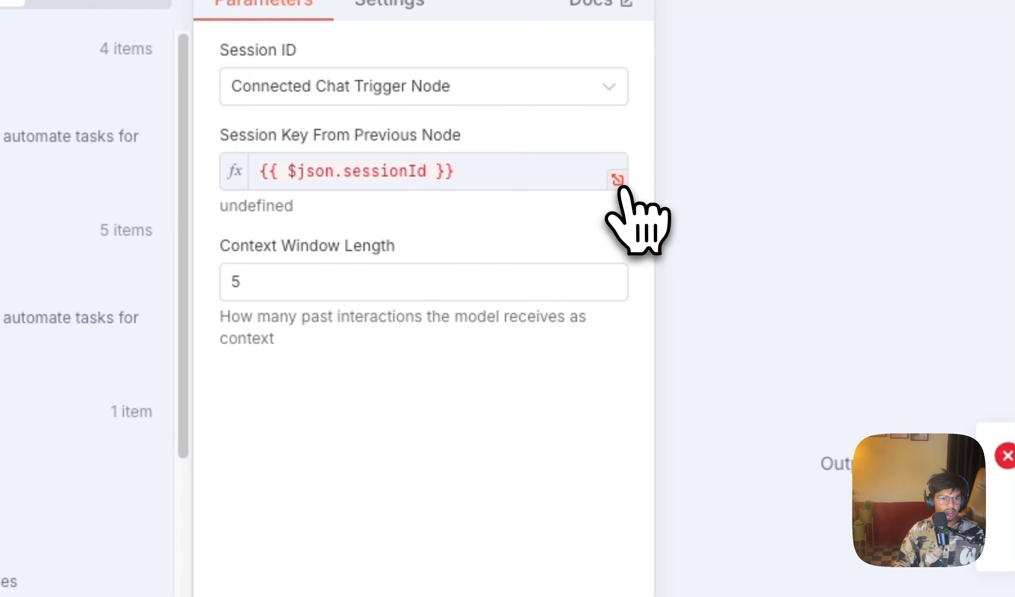
click(618, 180)
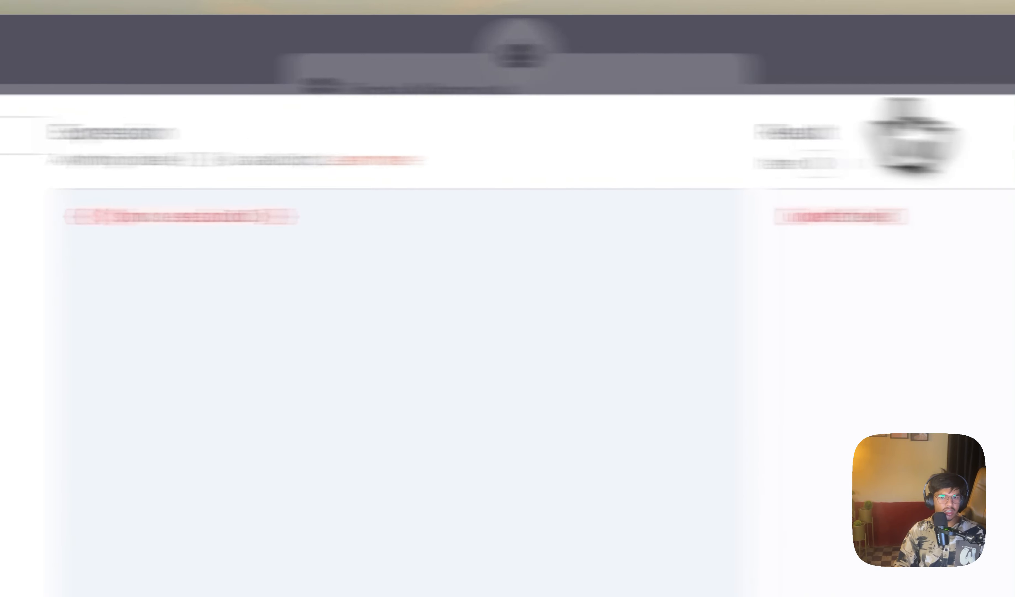
click(990, 135)
click(256, 220)
click(280, 368)
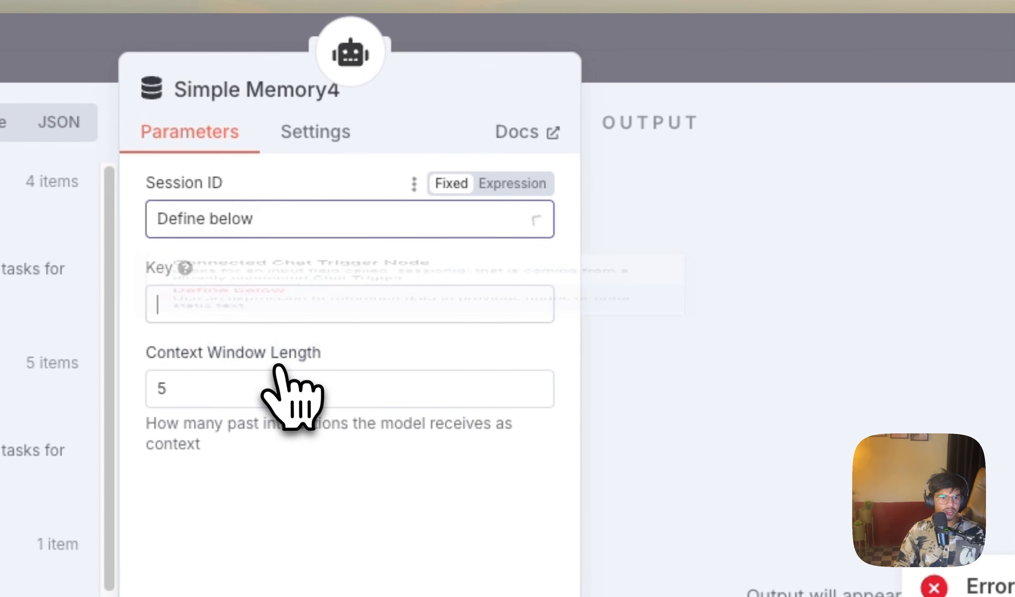
Step: Set Simple Memory4's key to the expression {{ $('When chat message received').item.json.sessionId }} and test AI Agent2 again
scroll(231, 472, down, 10)
drag(180, 451, 859, 0)
click(830, 349)
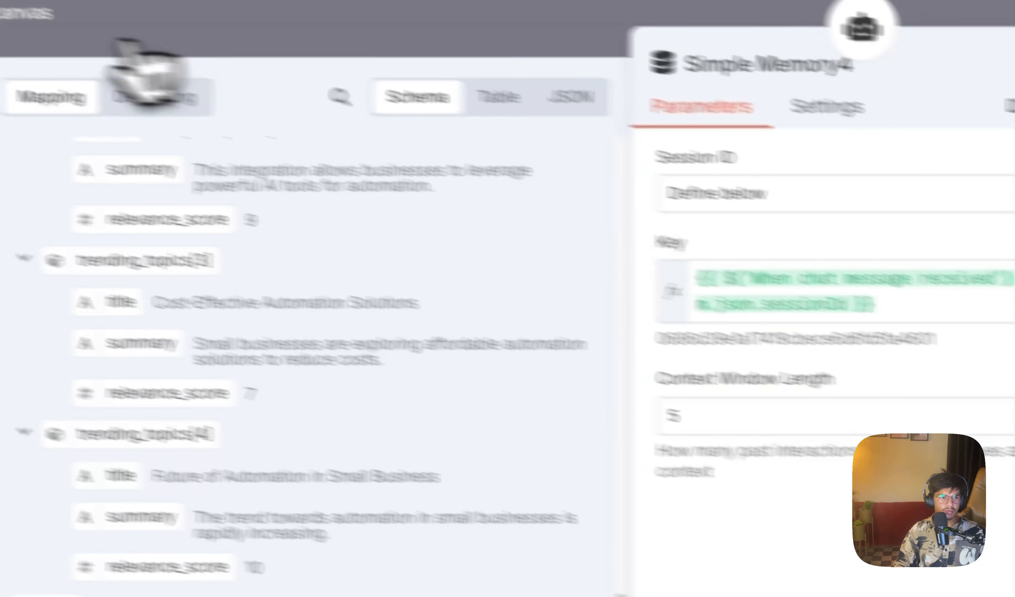
click(133, 48)
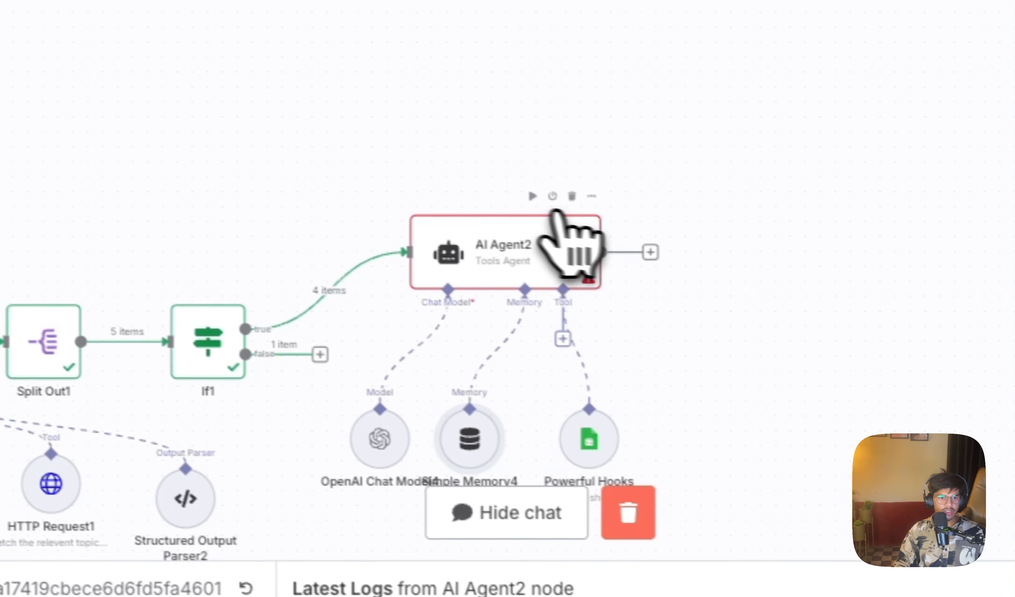
click(533, 196)
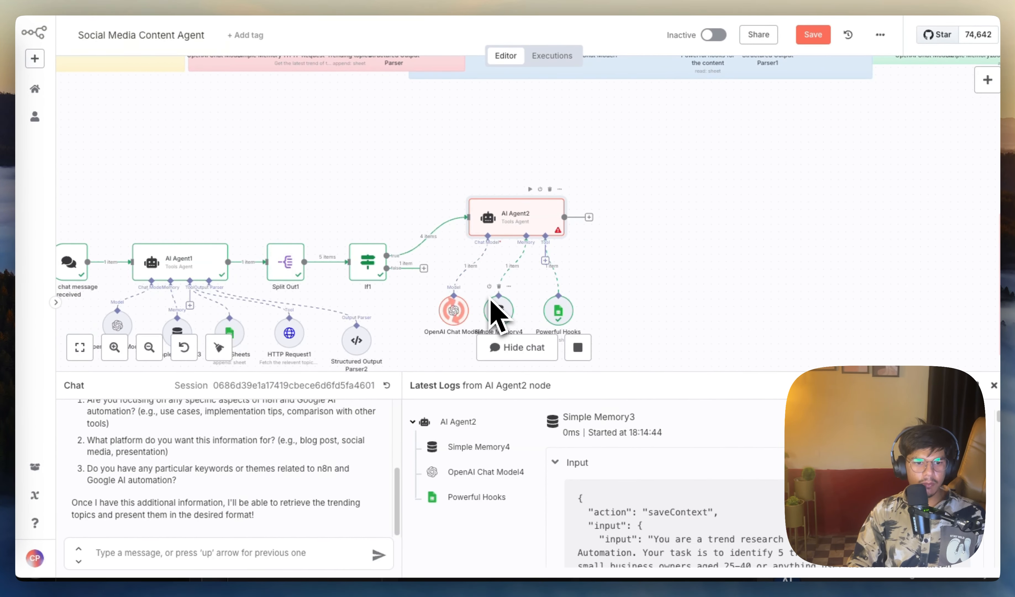
Step: Move AI Agent2 together with its chat model, memory and Powerful Hooks nodes farther from If1 and roughly level with it
scroll(508, 303, down, 2)
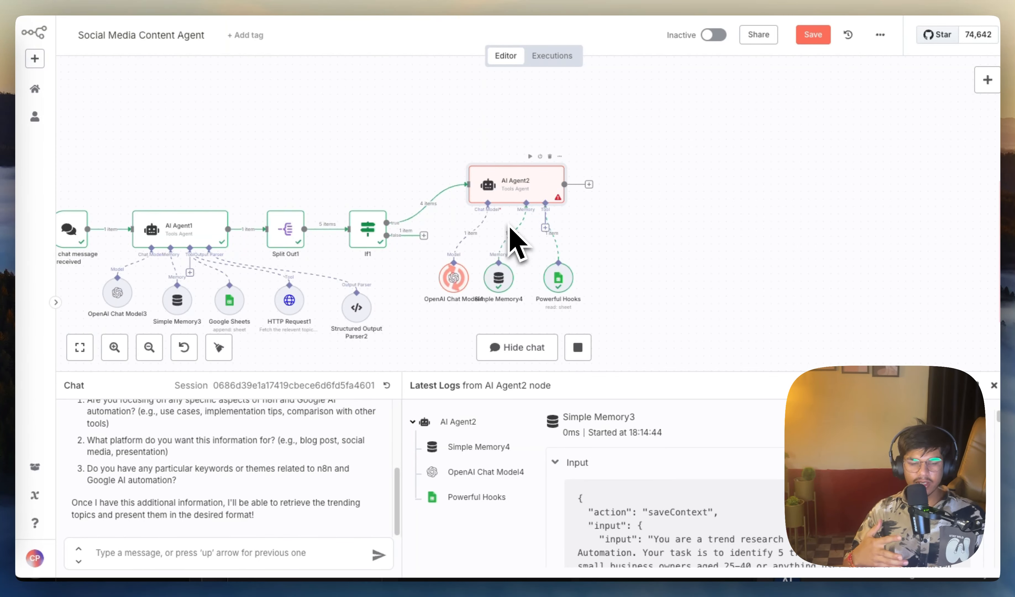
scroll(512, 238, down, 3)
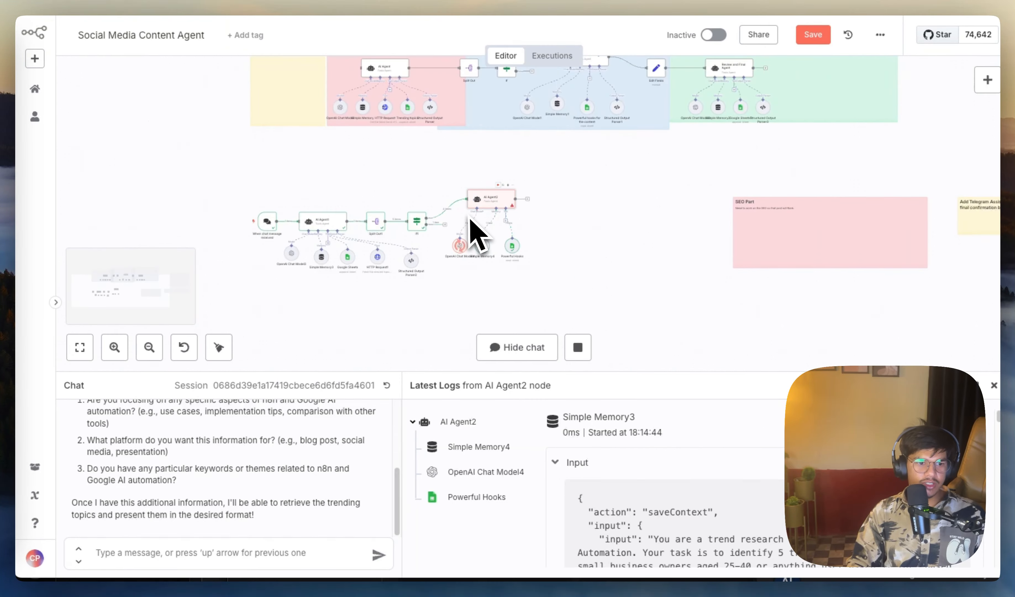
drag(232, 187, 587, 310)
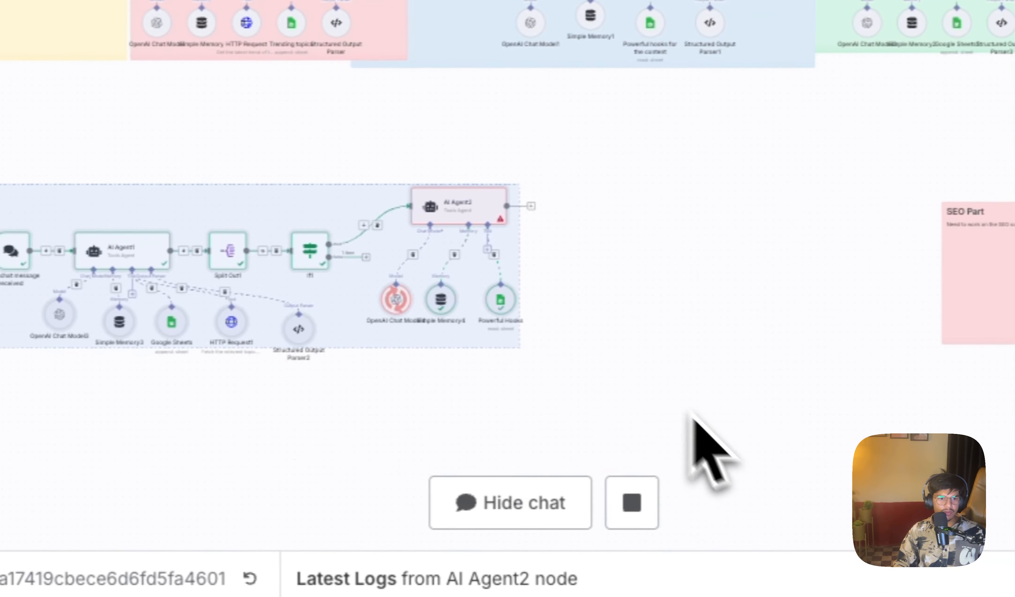
drag(788, 421, 530, 170)
drag(350, 173, 348, 172)
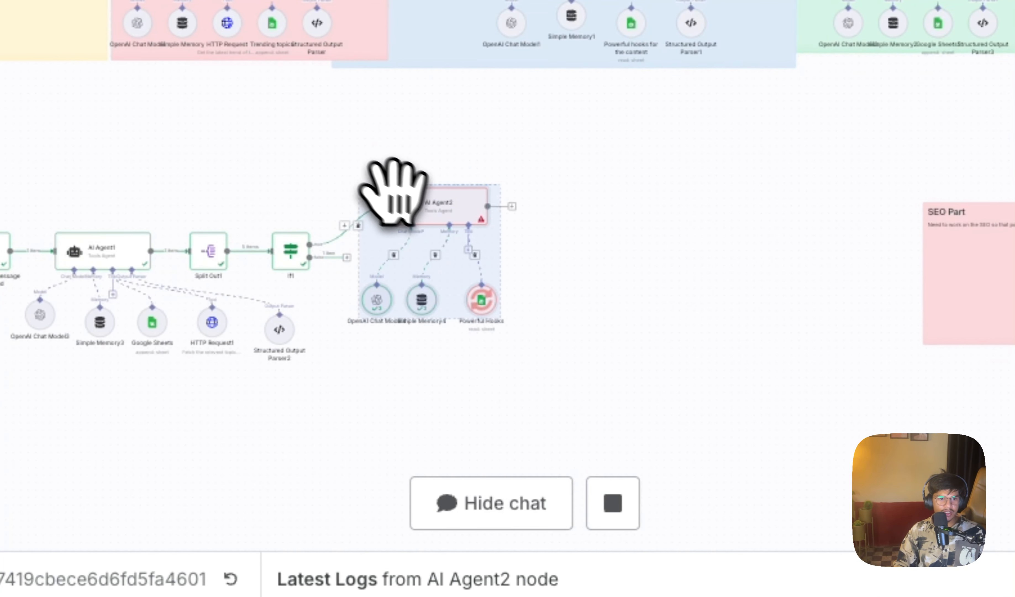
drag(429, 206, 468, 251)
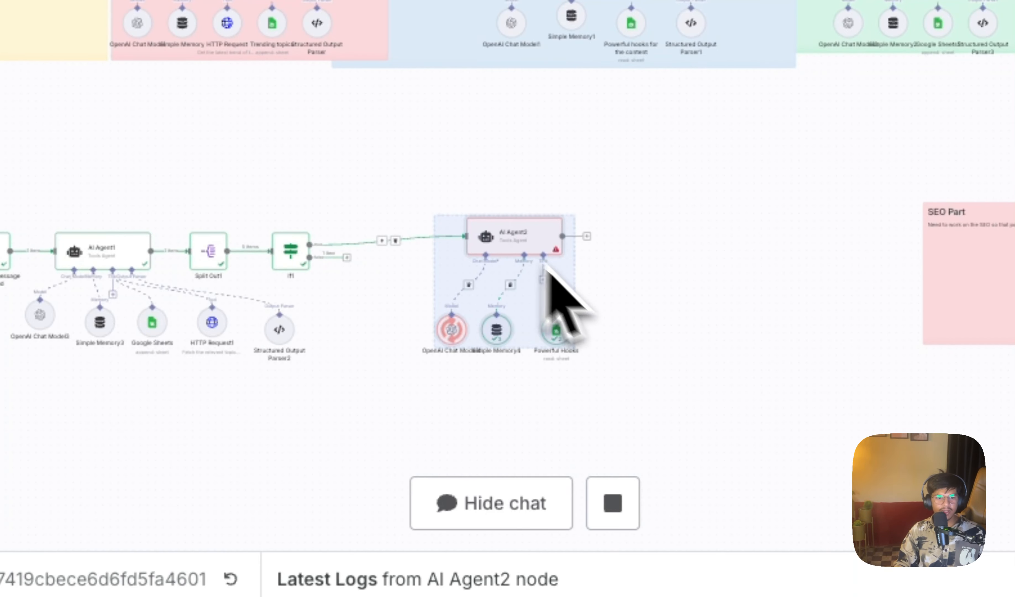
click(681, 359)
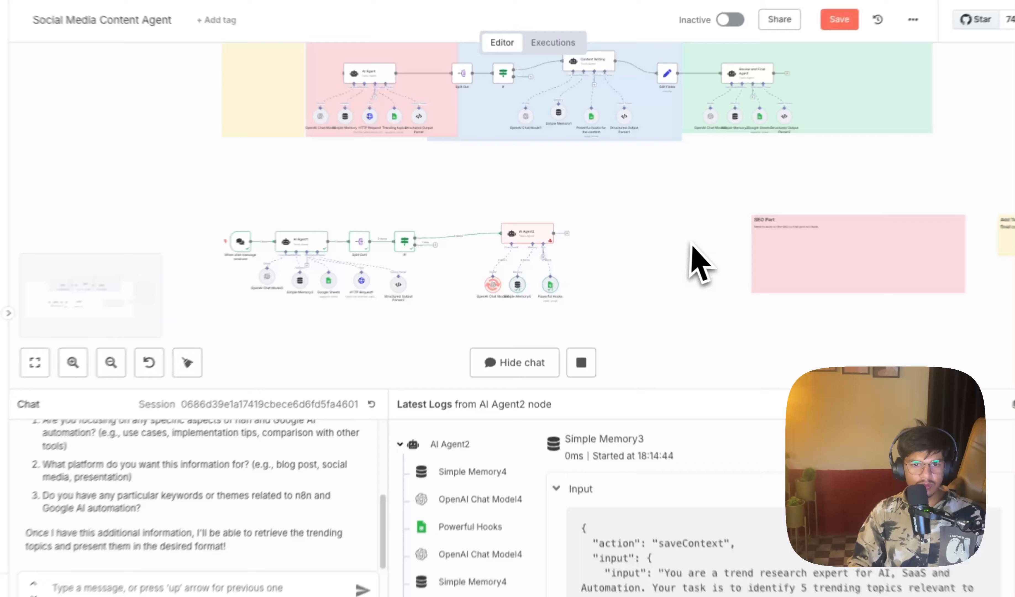
scroll(789, 163, up, 5)
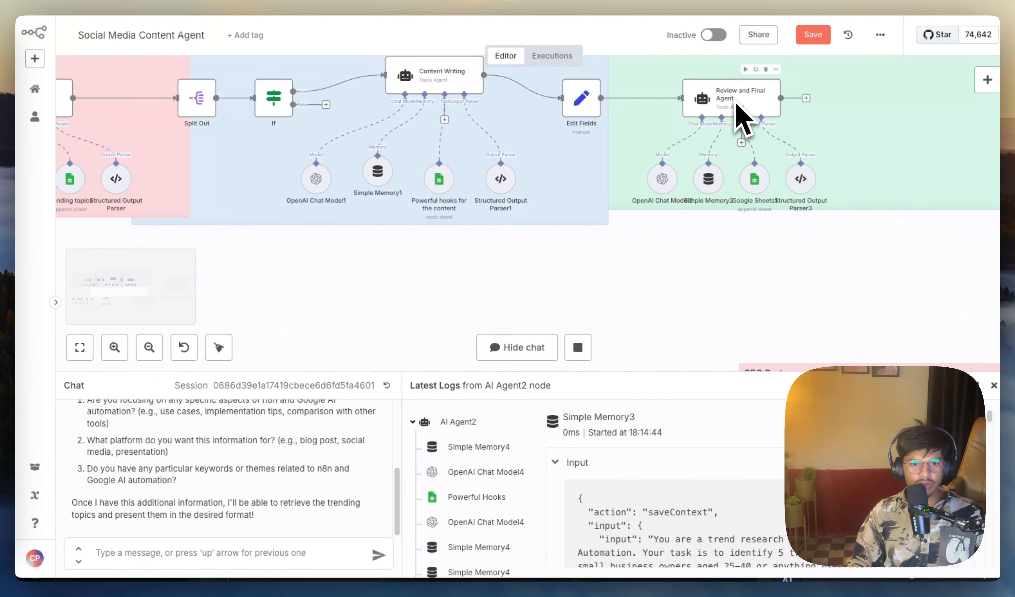
scroll(734, 104, down, 5)
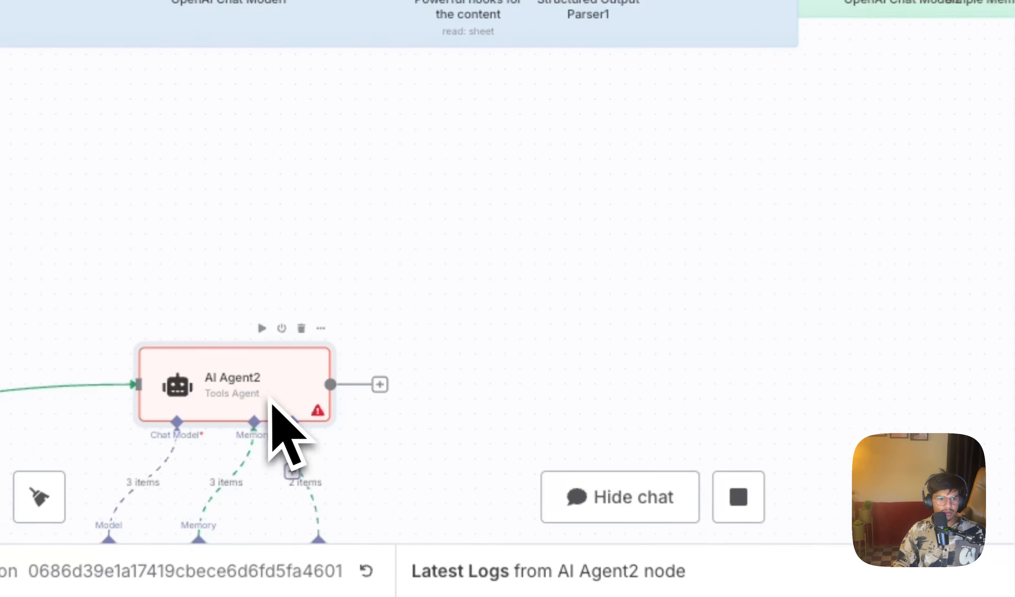
double_click(340, 300)
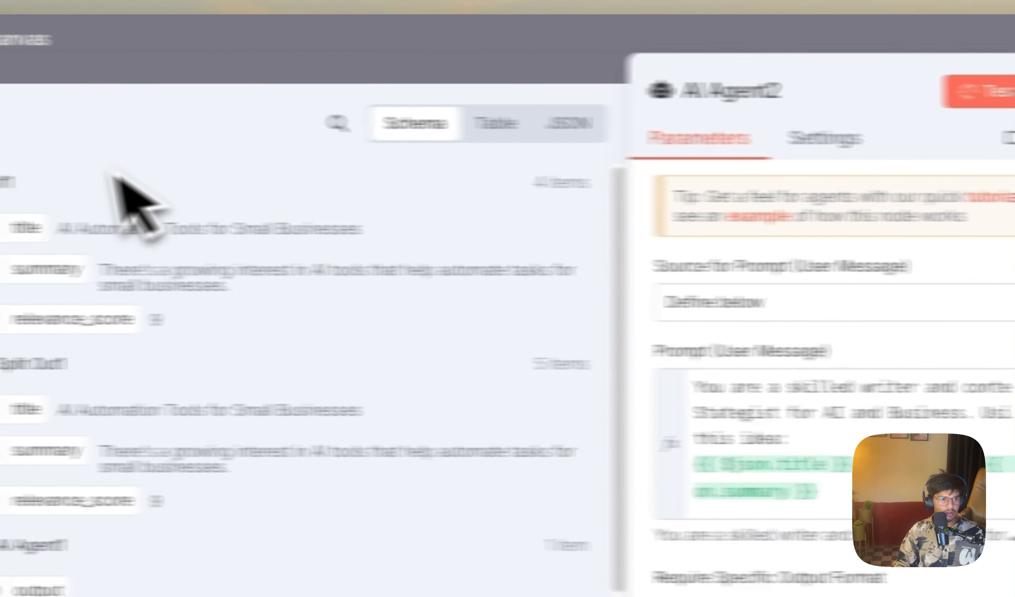
click(119, 41)
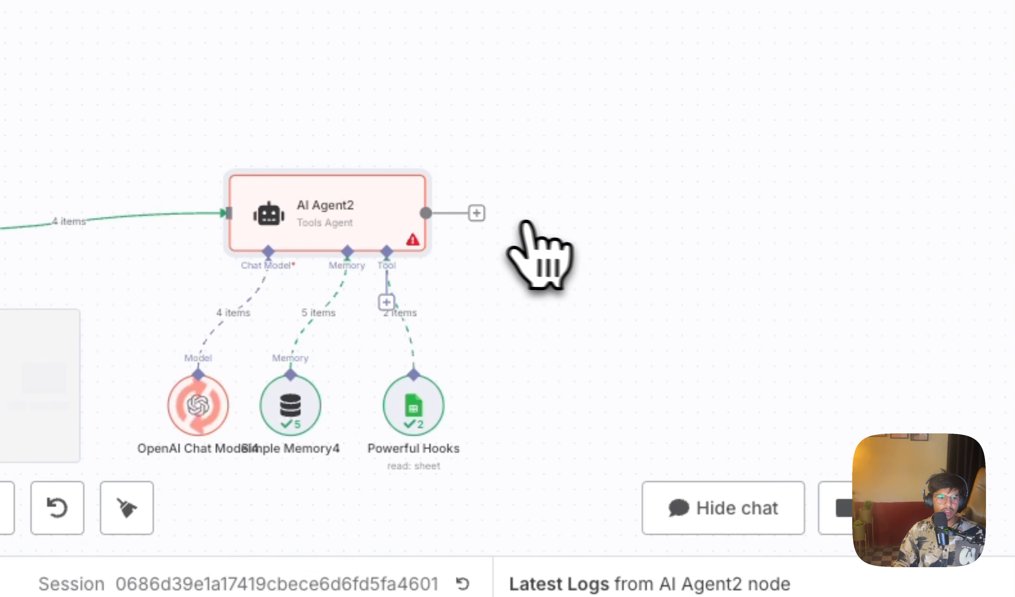
Step: Add an Edit Fields (Set) node after AI Agent2, keeping its manual mapping mode
click(477, 213)
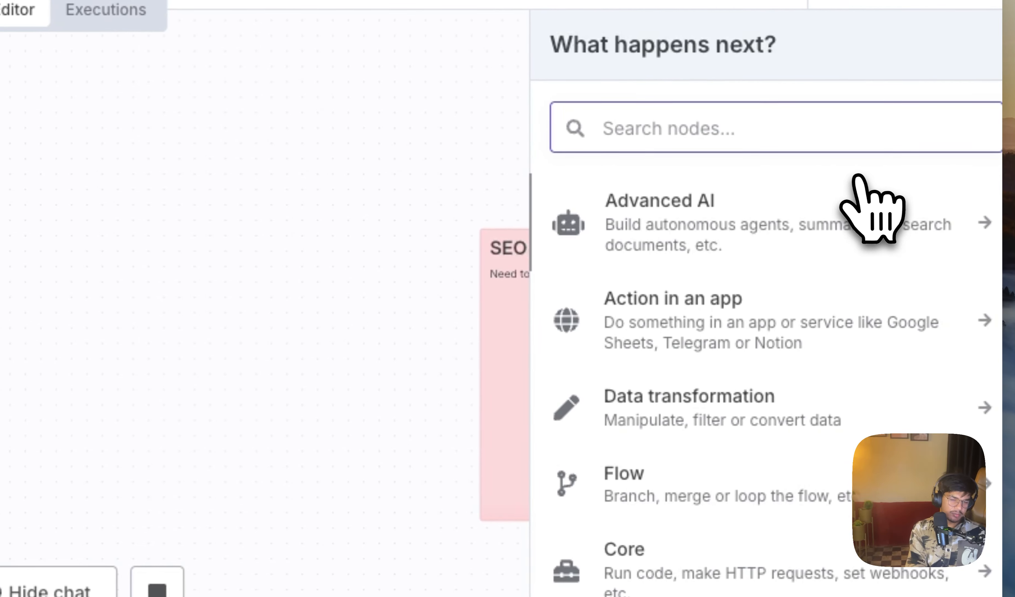
text(ex)
key(BackSpace)
text(di)
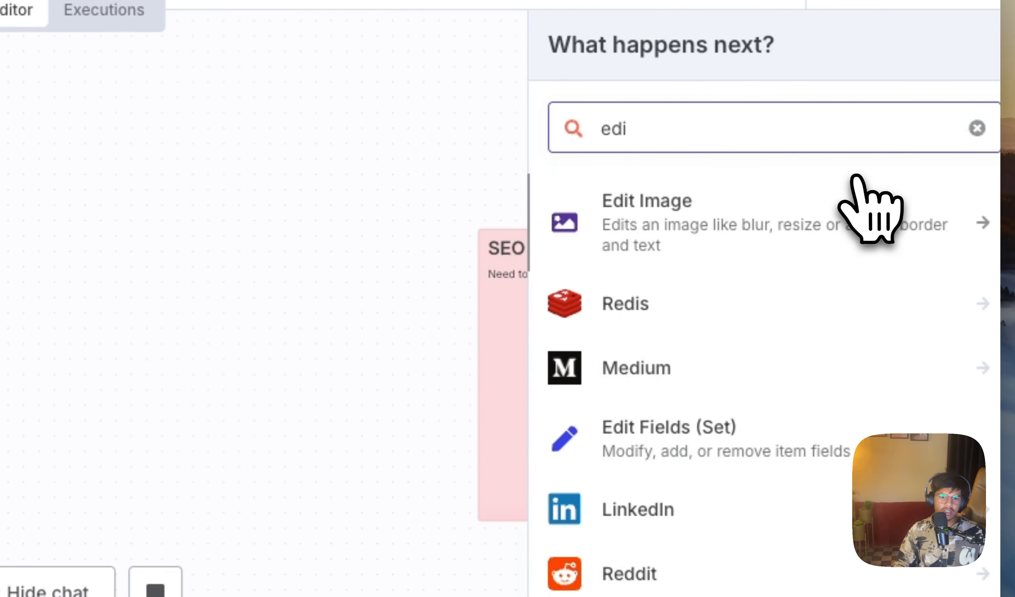
click(673, 411)
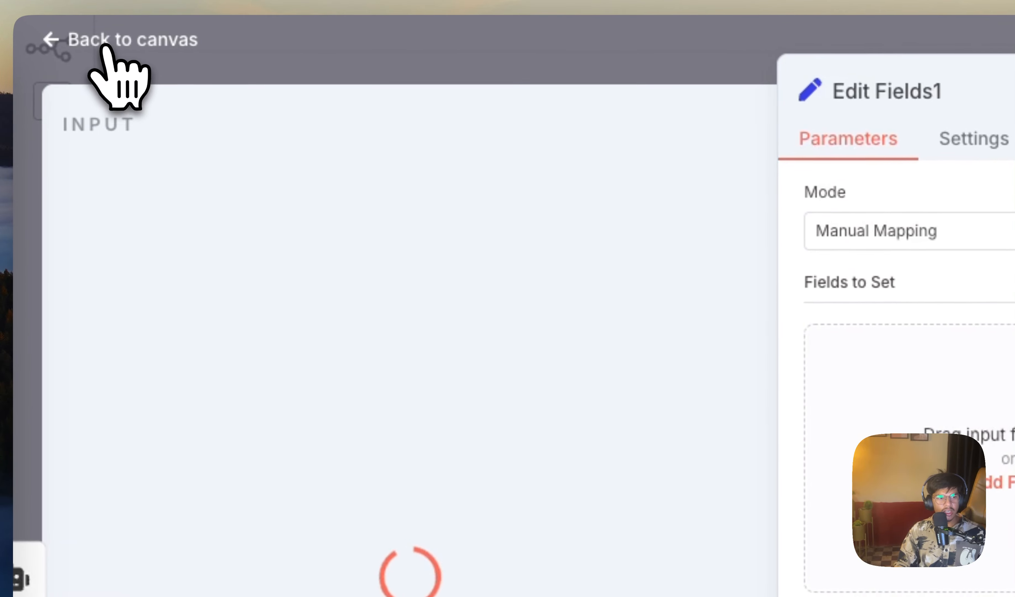
click(107, 47)
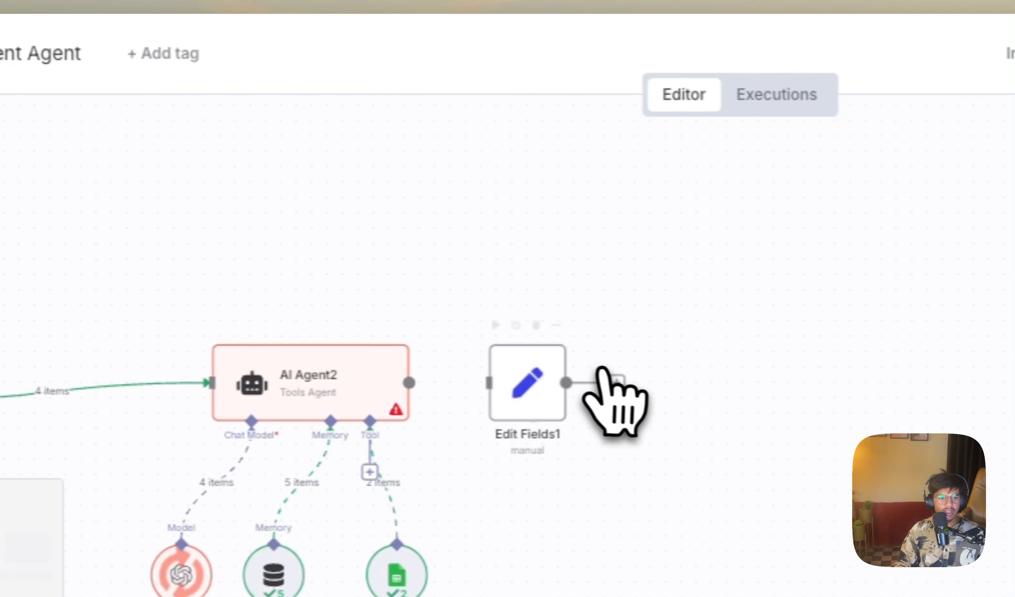
Step: Add an AI Agent node after Edit Fields1 and set its user message prompt source to Define below
click(590, 384)
text(a)
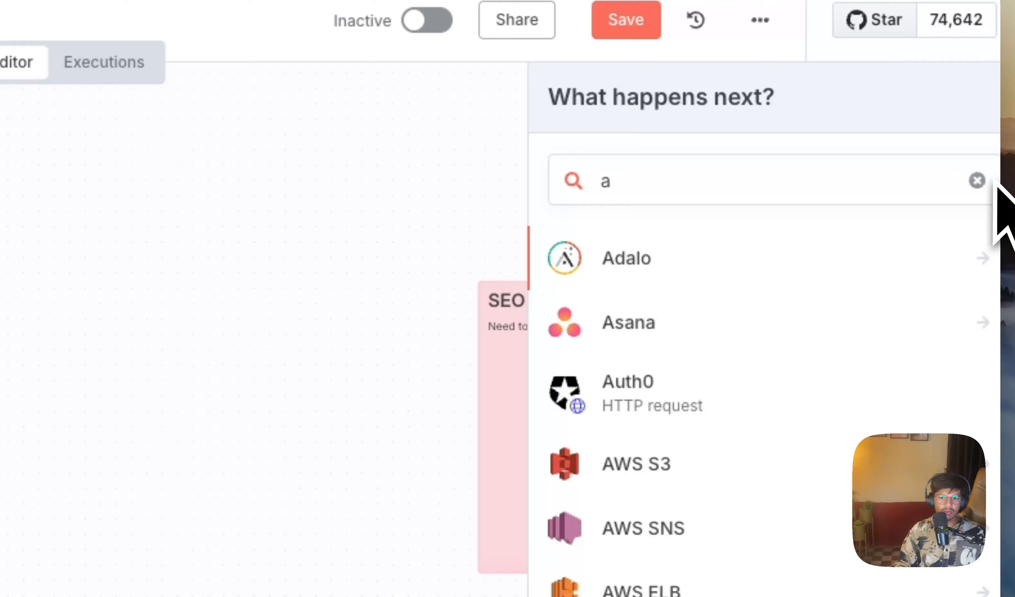
click(978, 180)
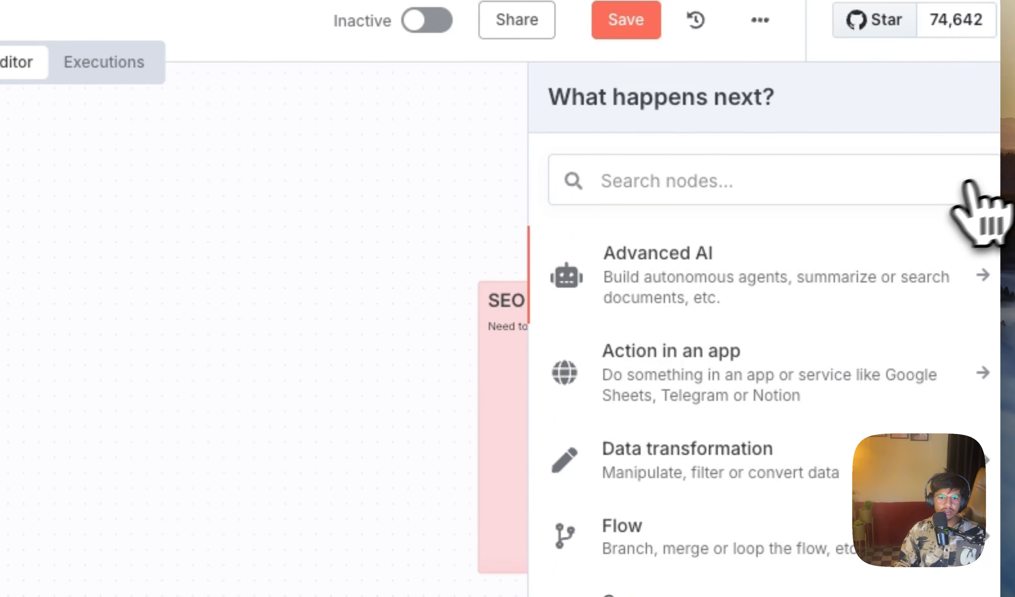
click(772, 252)
click(621, 403)
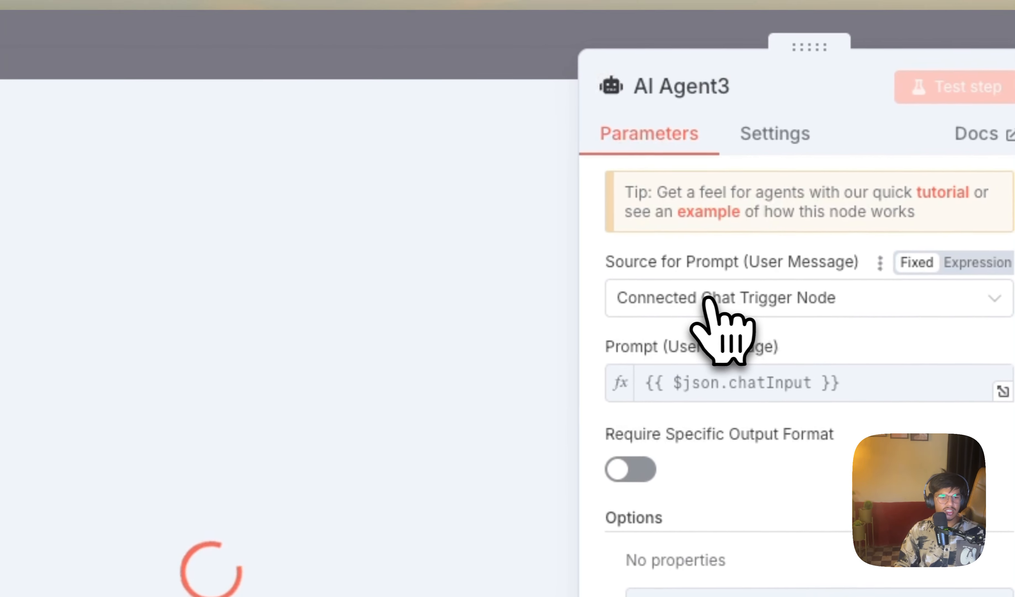
click(41, 267)
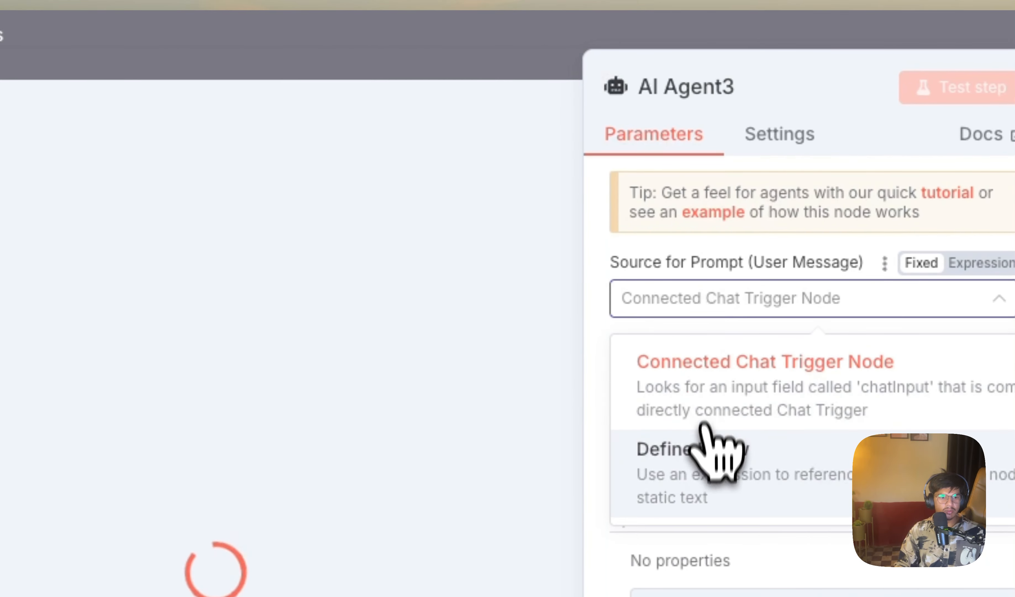
click(705, 448)
click(180, 37)
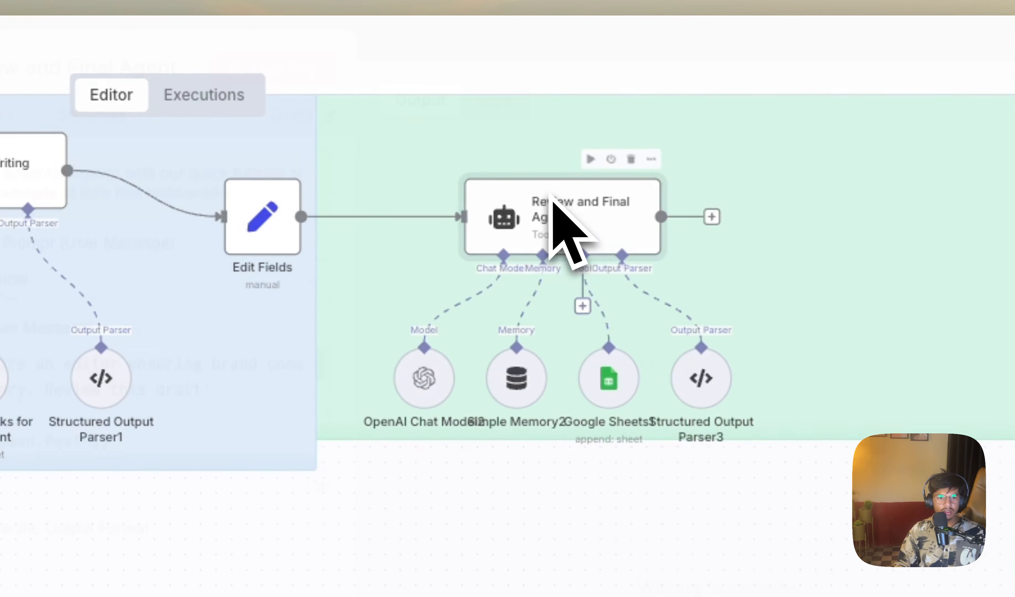
Step: Copy the user message prompt from Review and Final Agent into AI Agent3's prompt
double_click(552, 195)
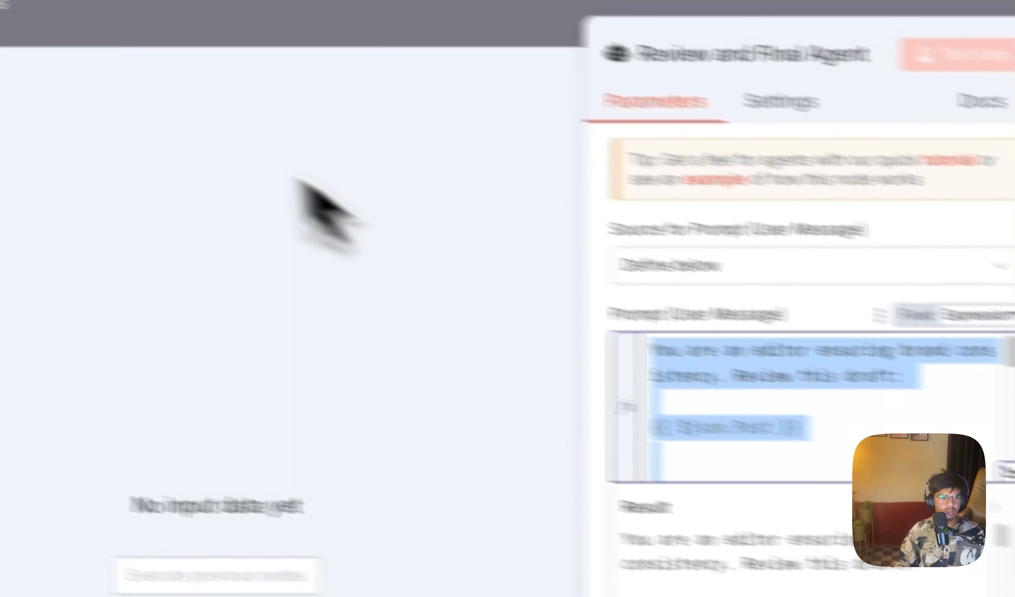
click(80, 29)
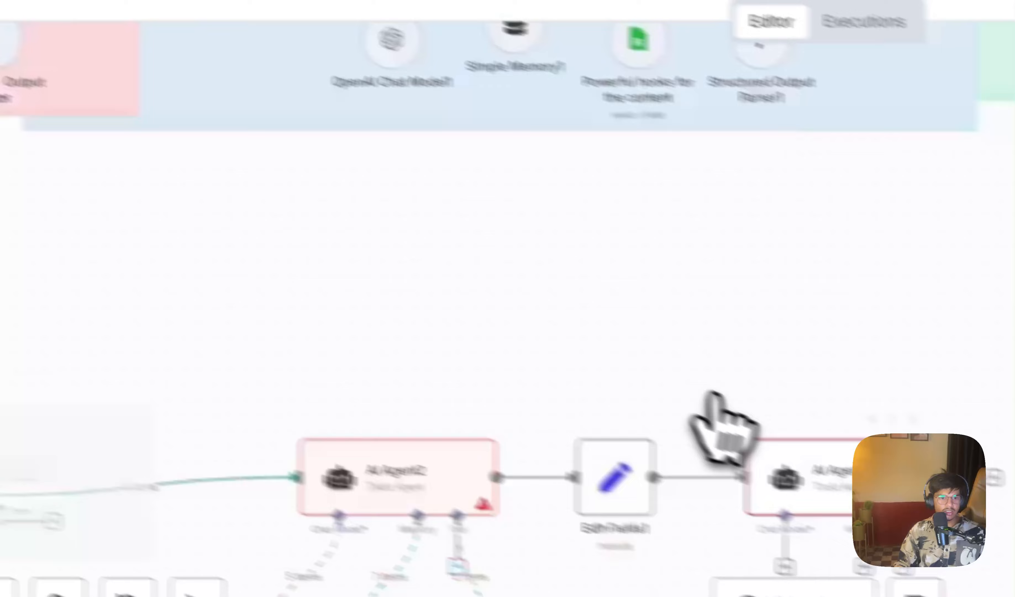
scroll(716, 394, down, 2)
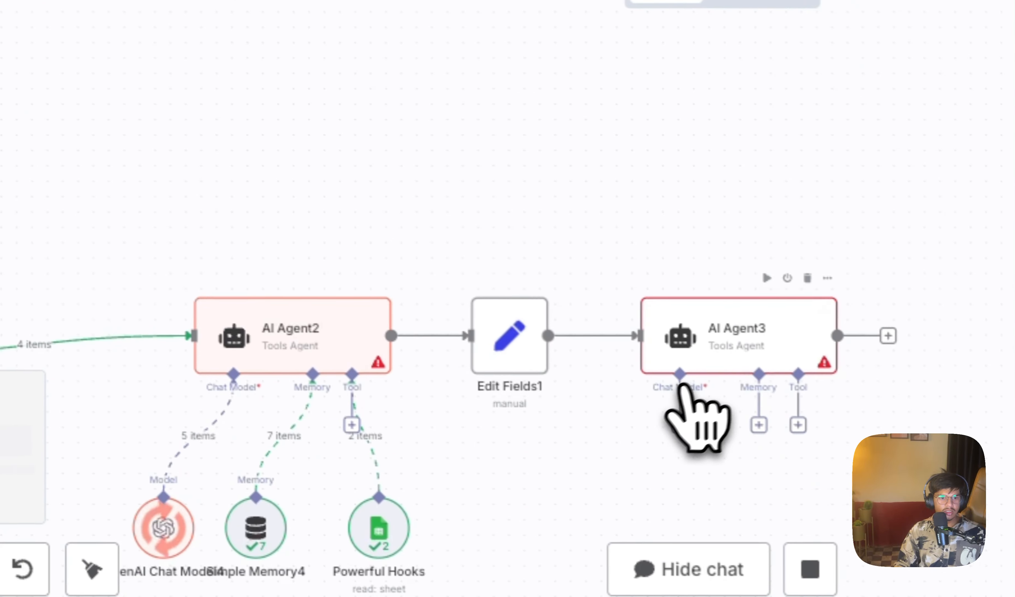
double_click(834, 484)
click(617, 234)
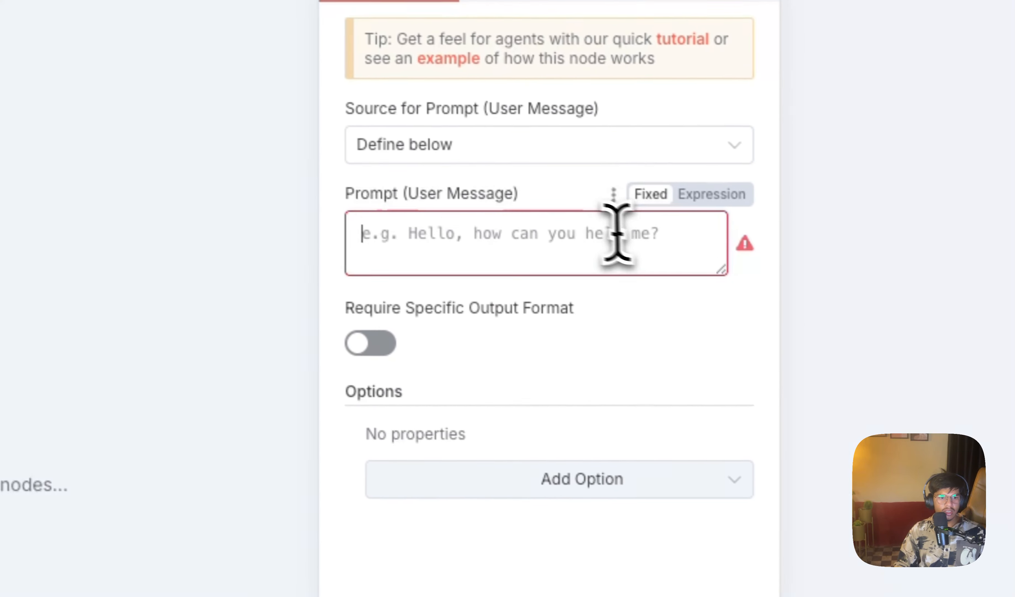
key(ctrl+v)
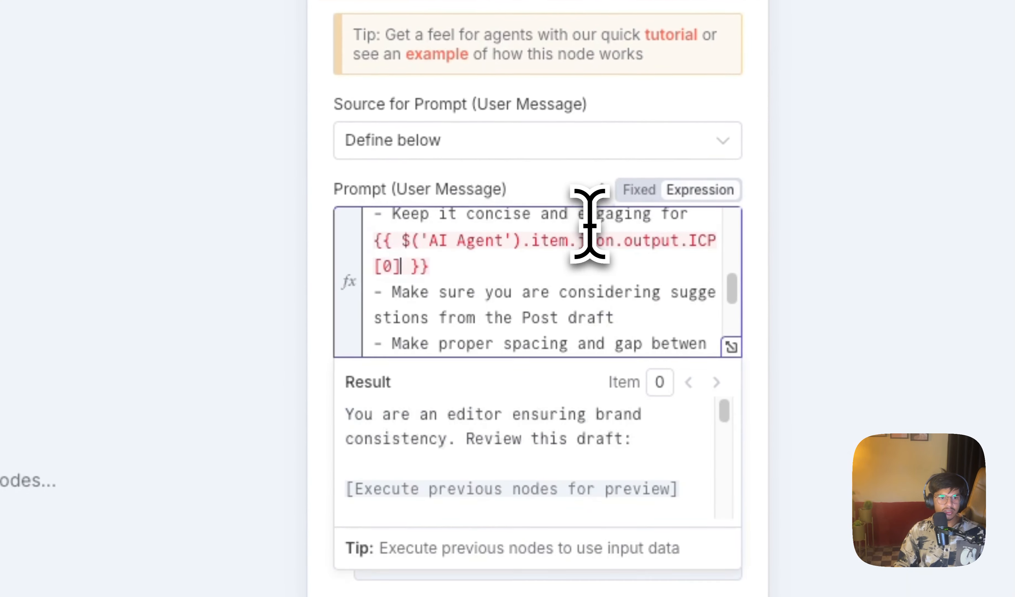
Step: Replace the ICP expression in AI Agent3's prompt with "Startpup owners and AI people"
click(731, 344)
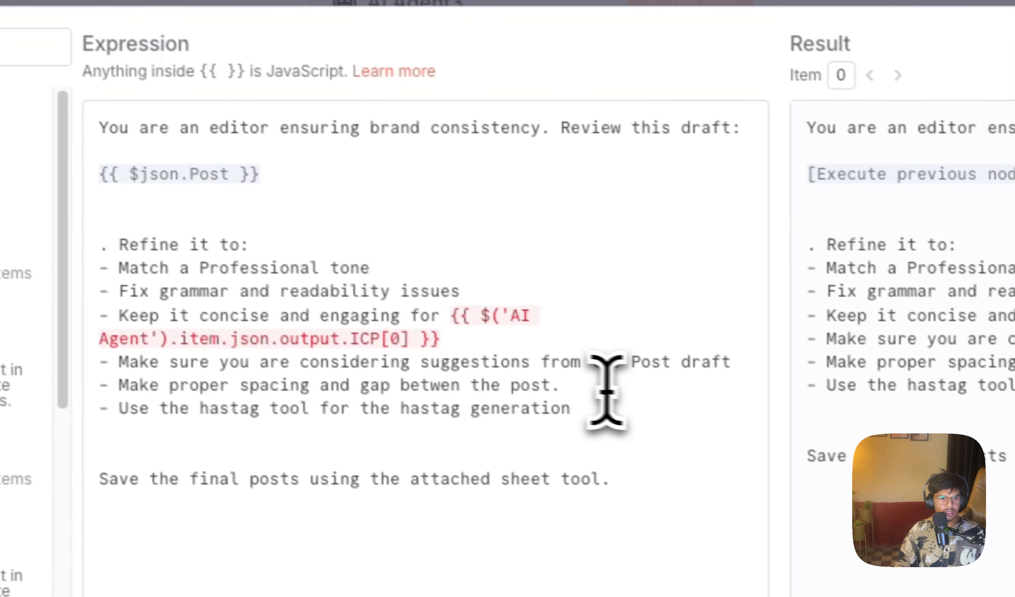
drag(484, 348, 448, 311)
key(BackSpace)
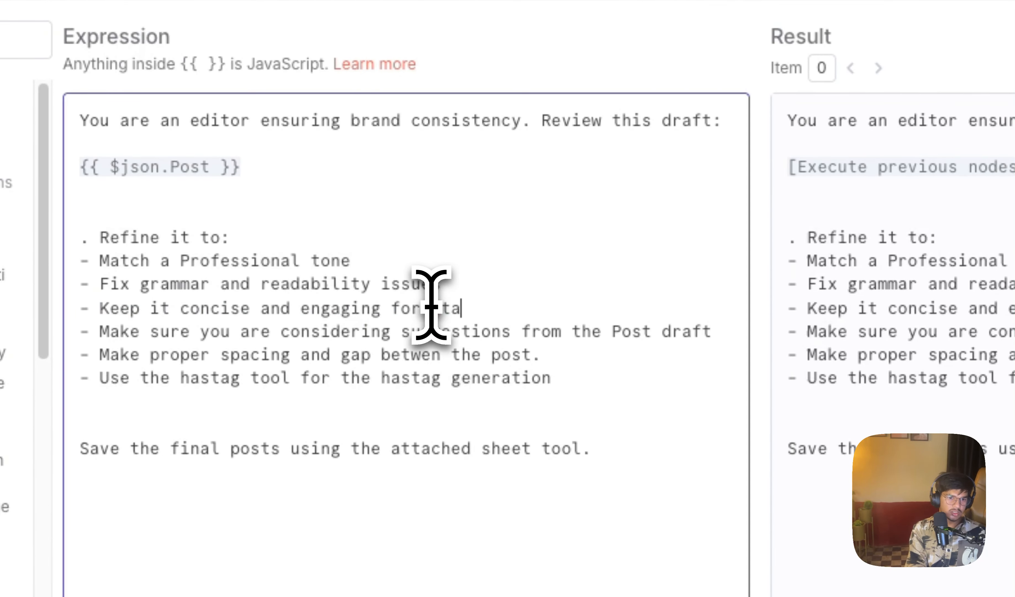
text(Start)
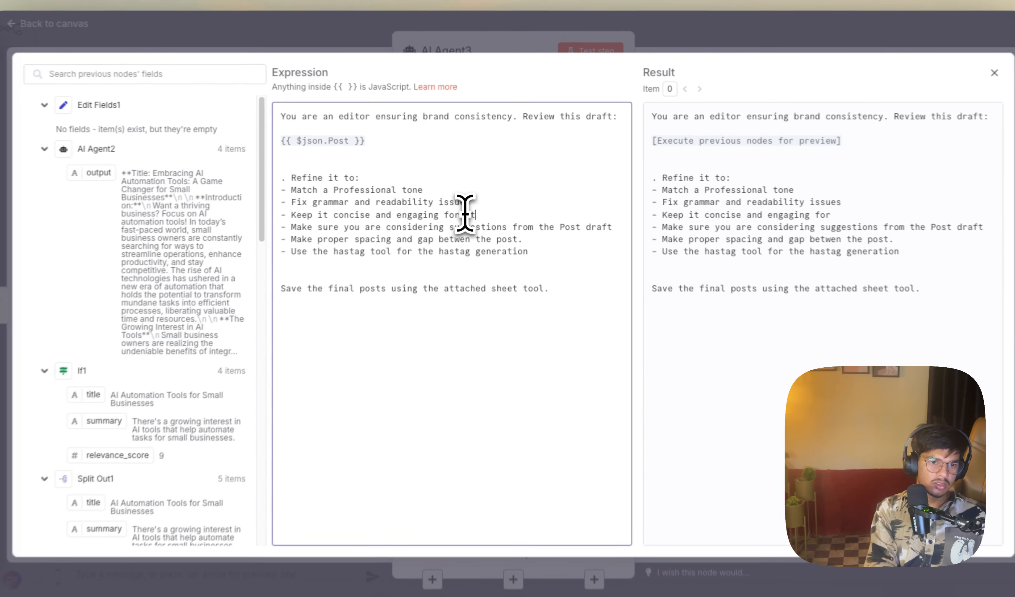
text(pup owners and AI people)
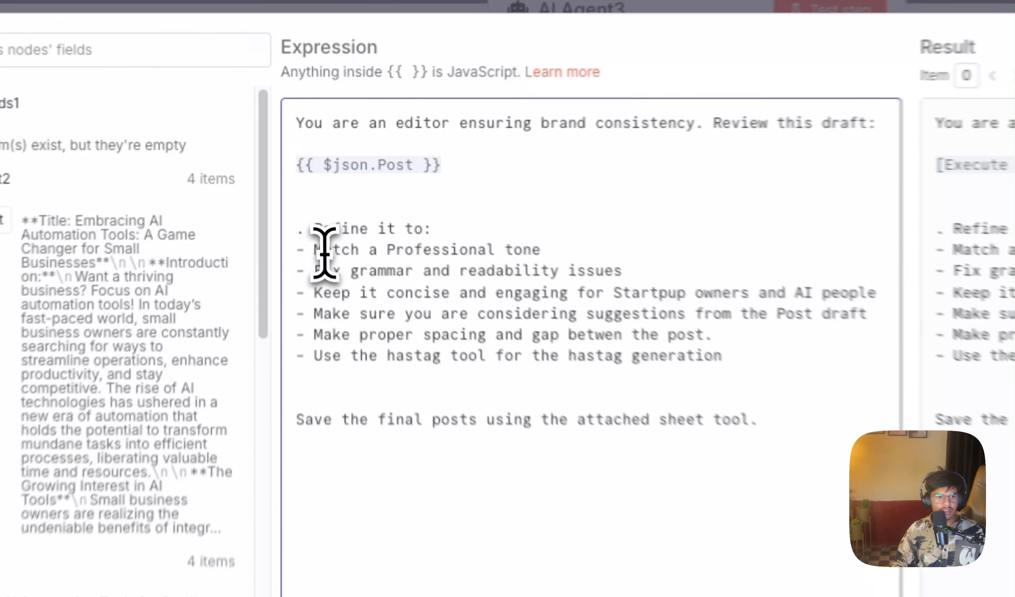
Step: Review the refinement instructions in AI Agent3's prompt, covering tone, grammar, audience, draft suggestions and spacing, and close the expression editor
drag(306, 187, 433, 189)
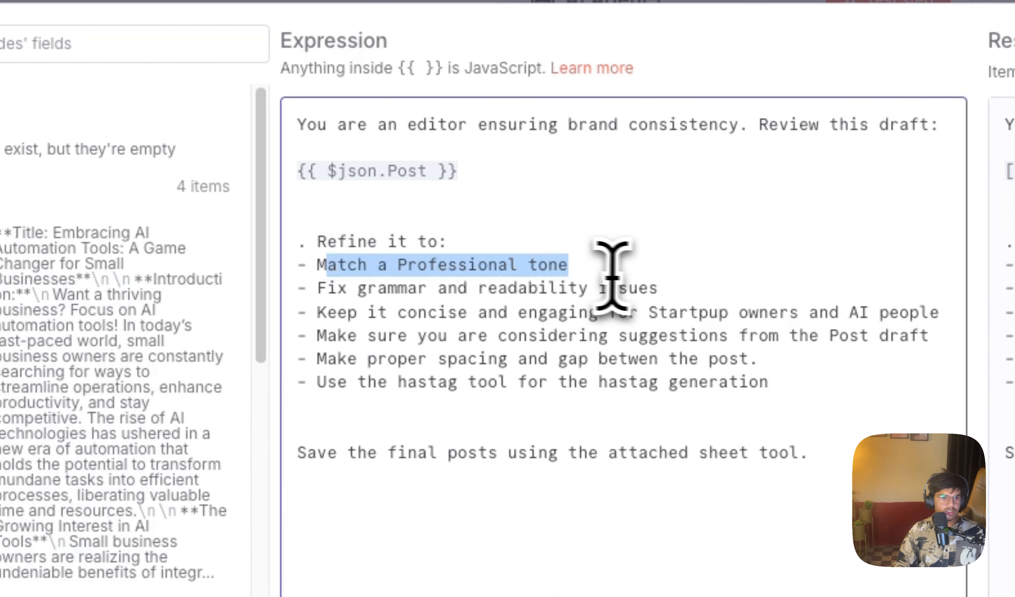
drag(658, 288, 298, 287)
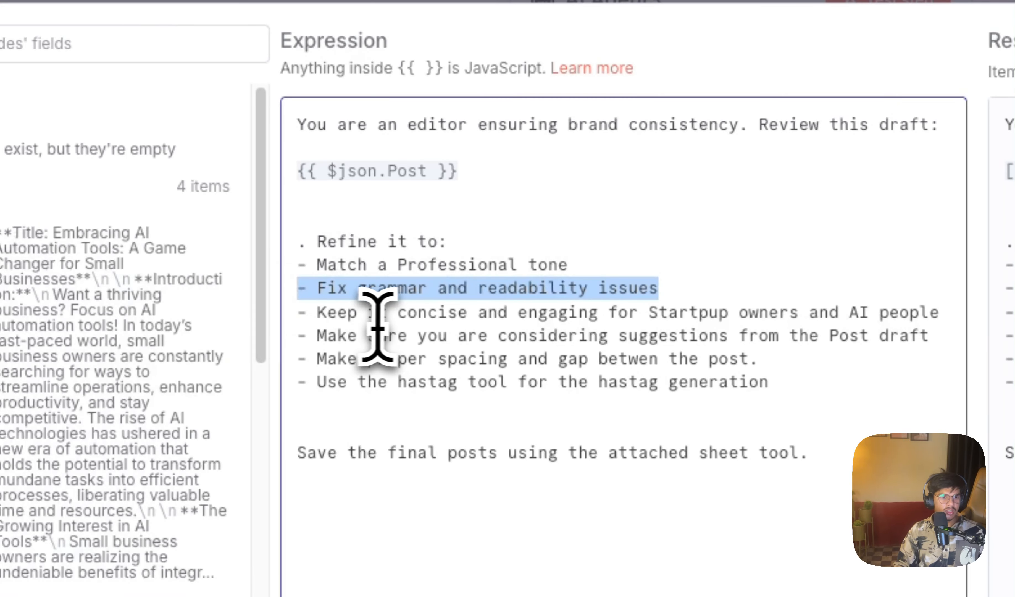
drag(357, 313, 330, 313)
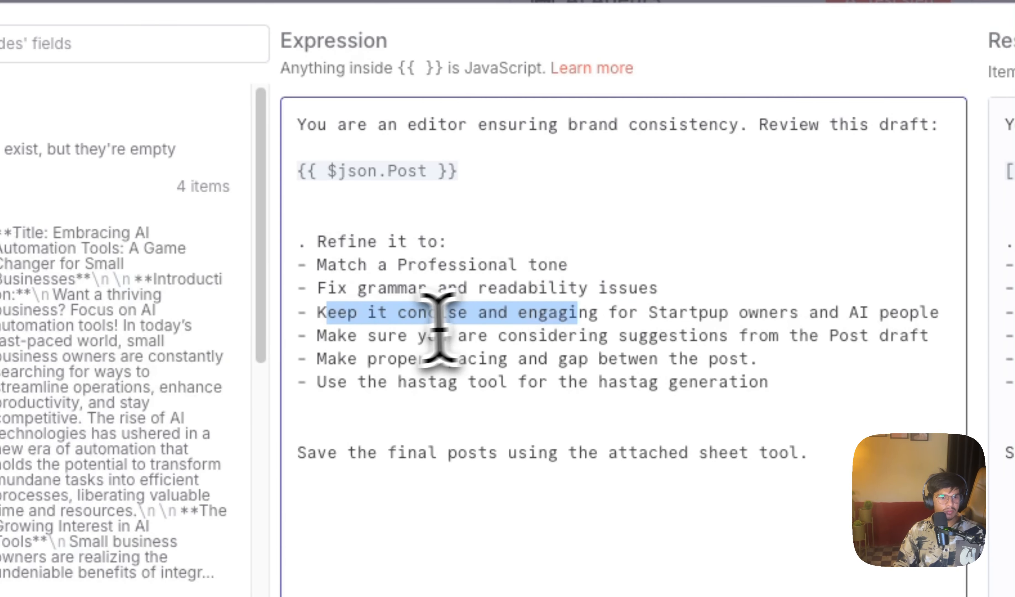
drag(387, 335, 477, 335)
drag(663, 330, 932, 337)
click(753, 285)
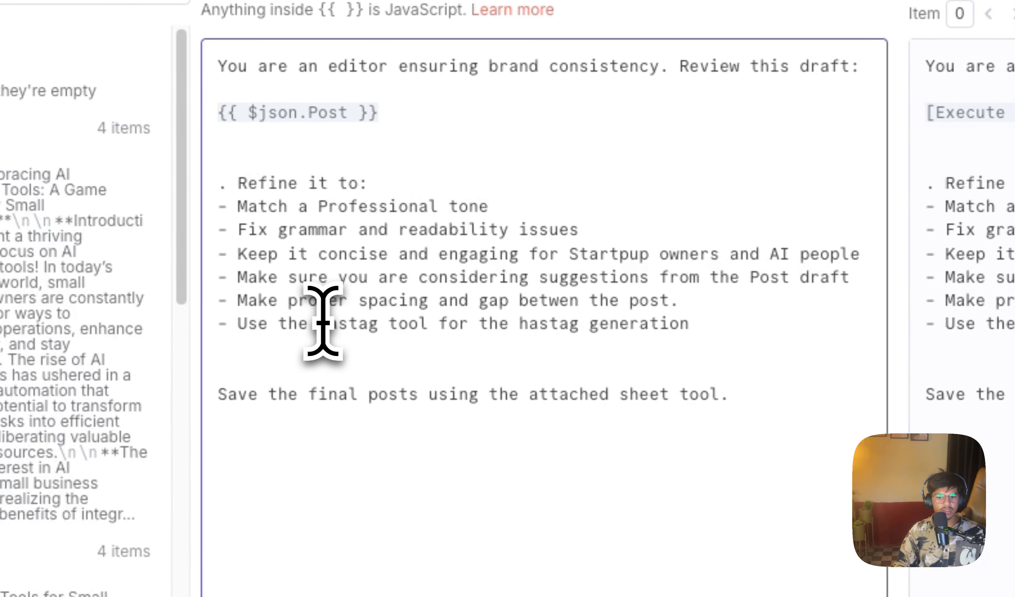
drag(290, 301, 453, 299)
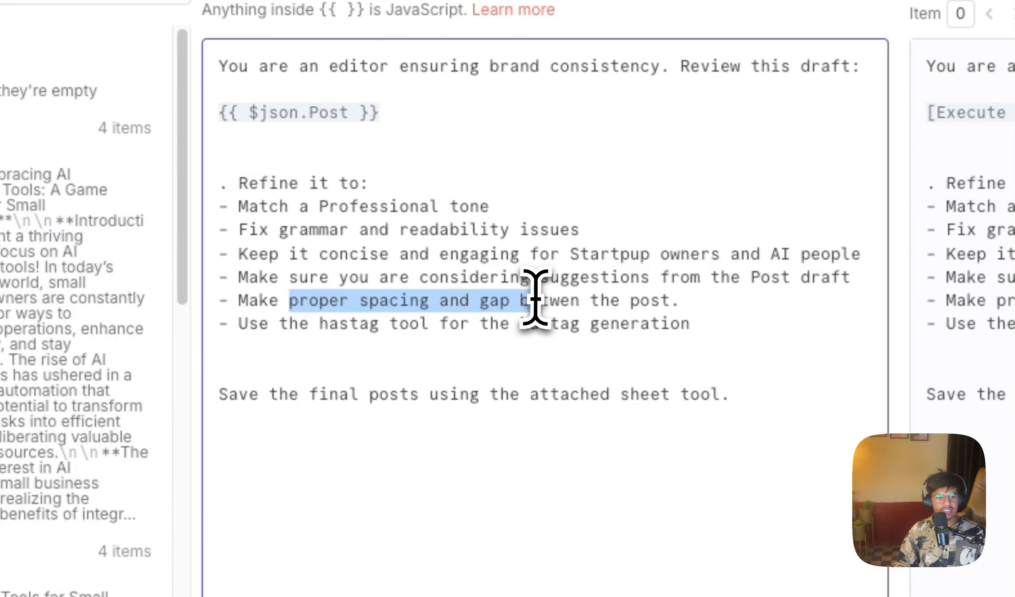
click(739, 328)
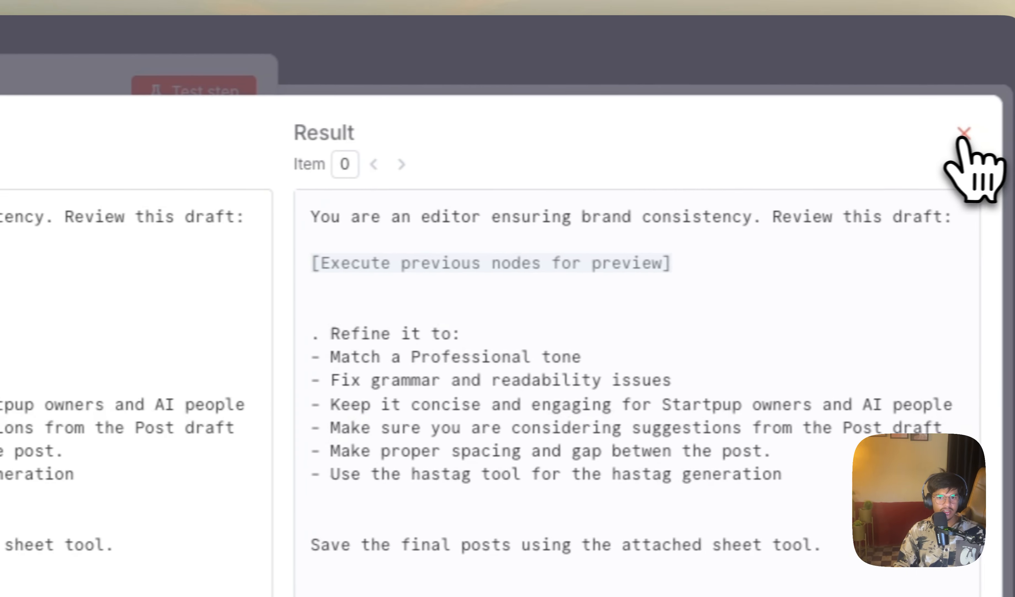
click(962, 137)
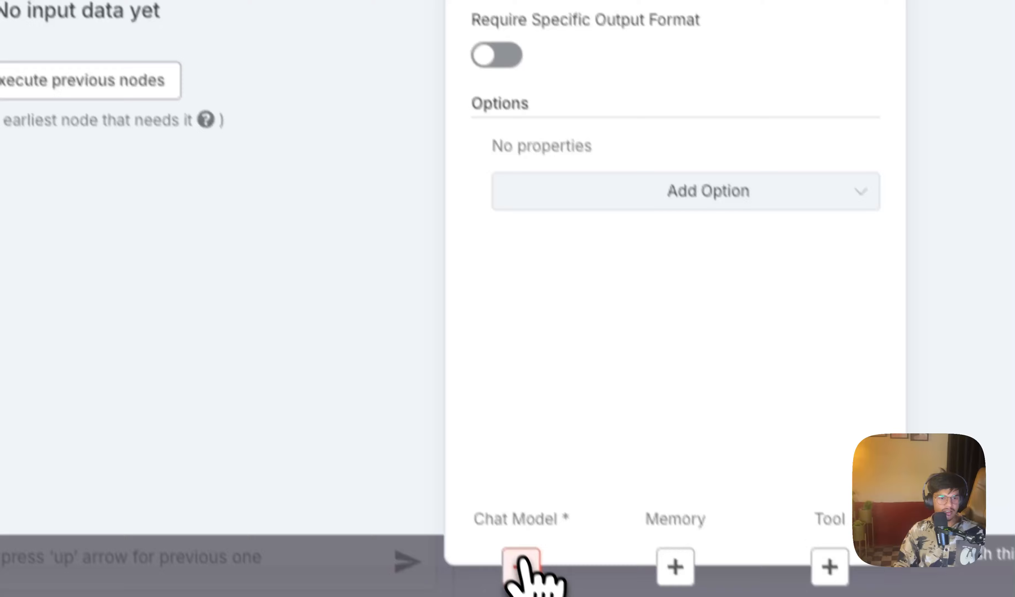
Step: Attach an OpenAI Chat Model to AI Agent3, keeping the gpt-4o-mini model
click(522, 565)
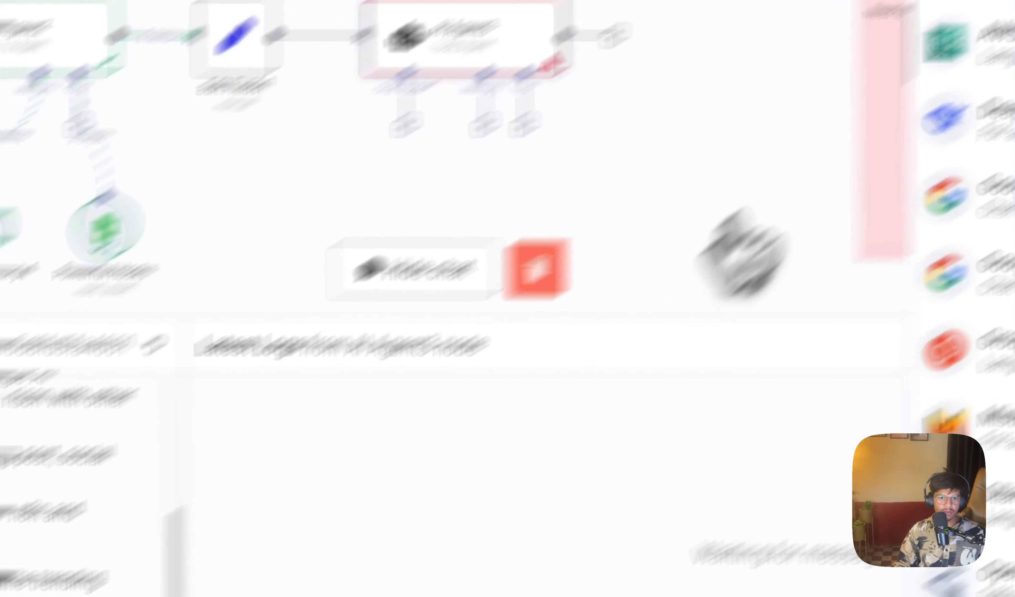
text(op)
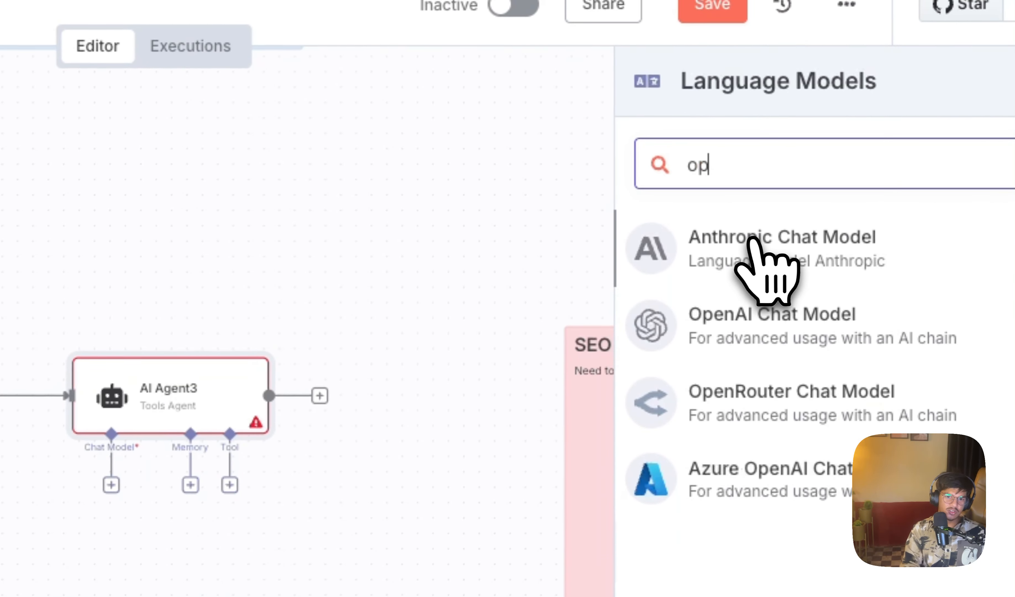
click(705, 344)
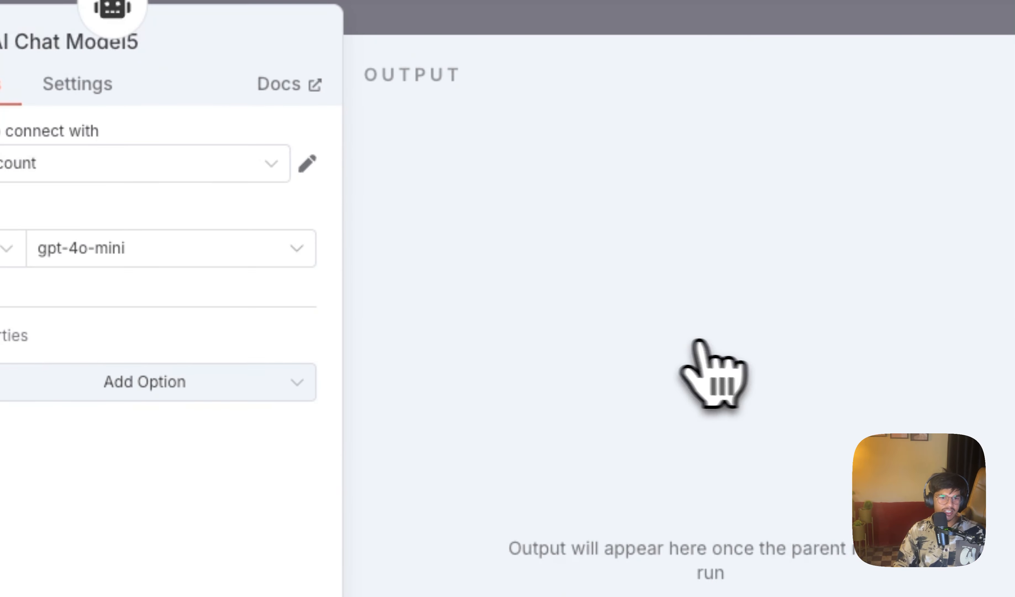
click(113, 36)
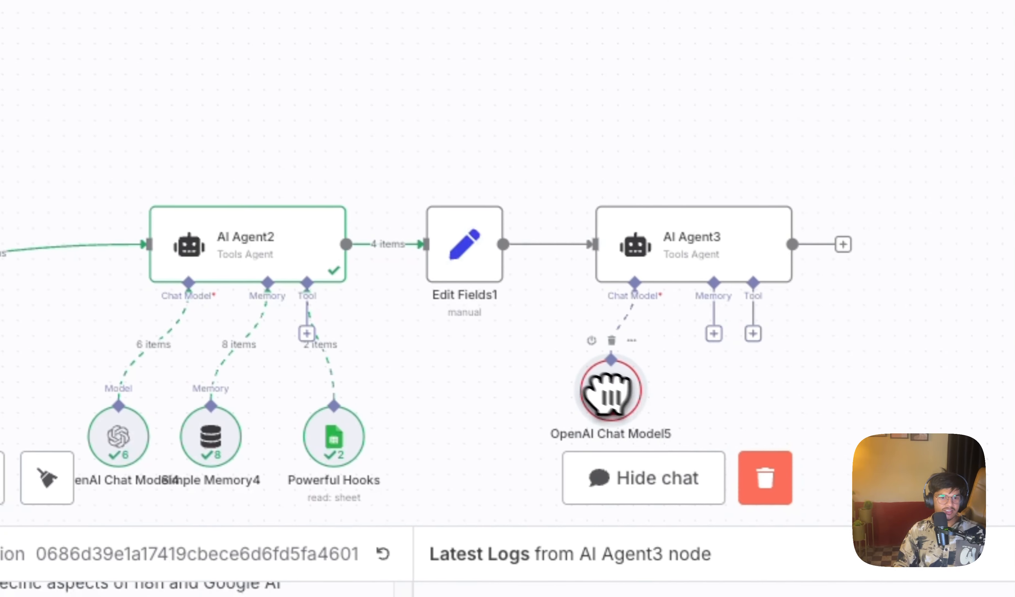
Step: Attach a Simple Memory node to AI Agent3
click(788, 374)
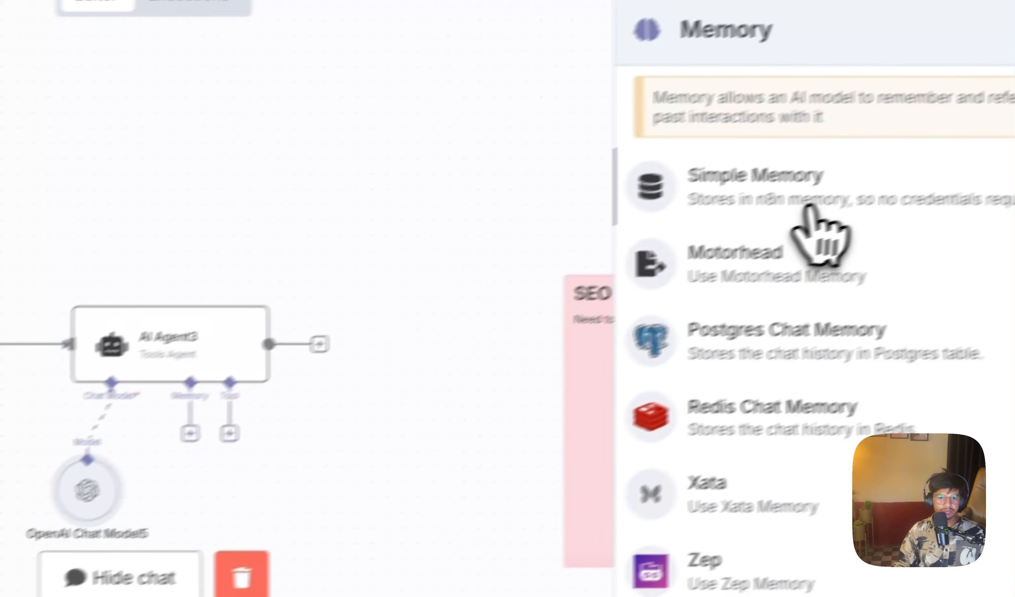
click(809, 206)
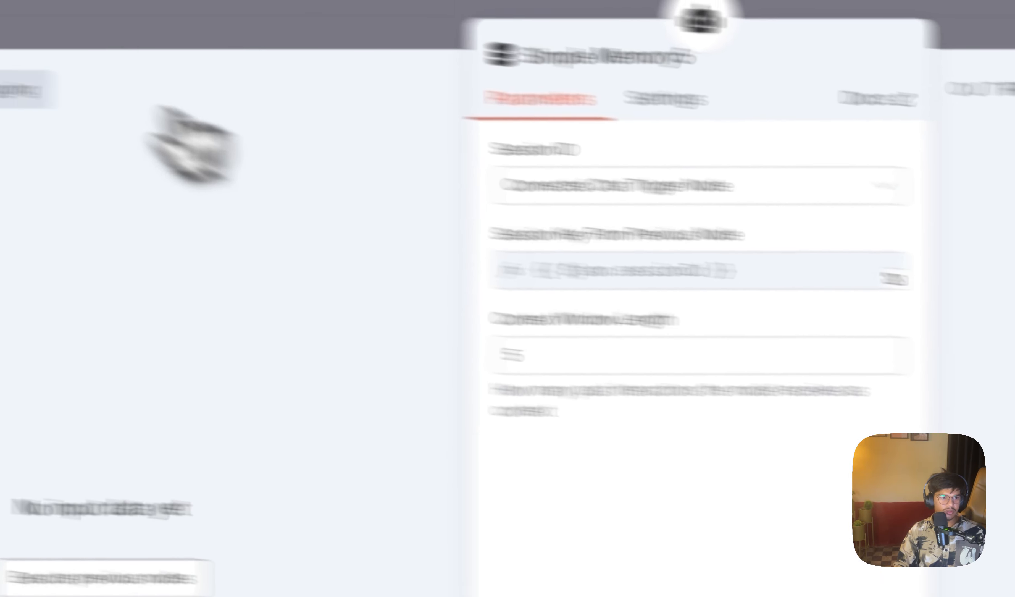
click(142, 30)
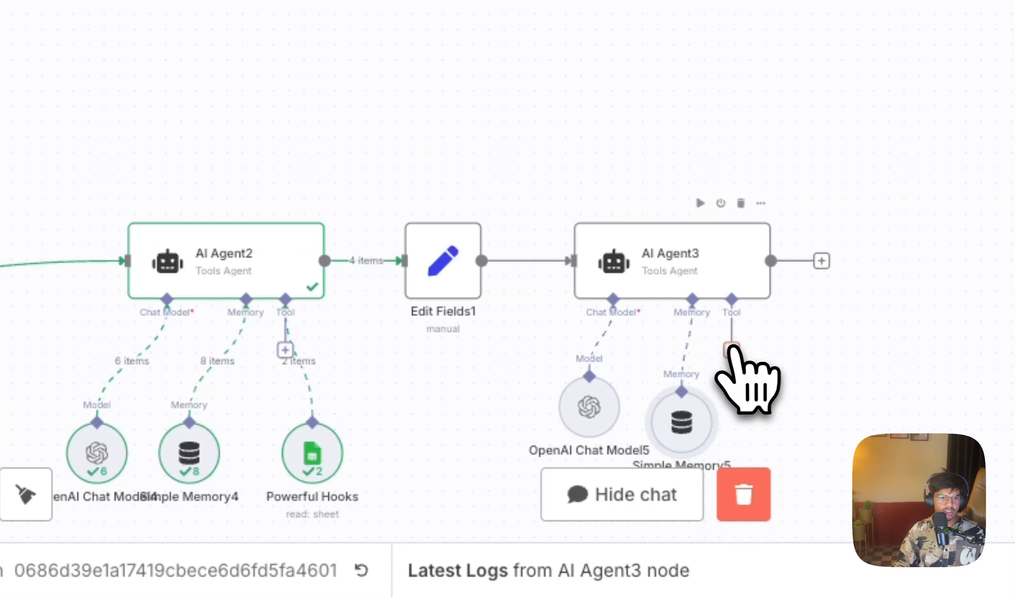
Step: Examine the written posts in AI Agent2's output
scroll(533, 328, down, 3)
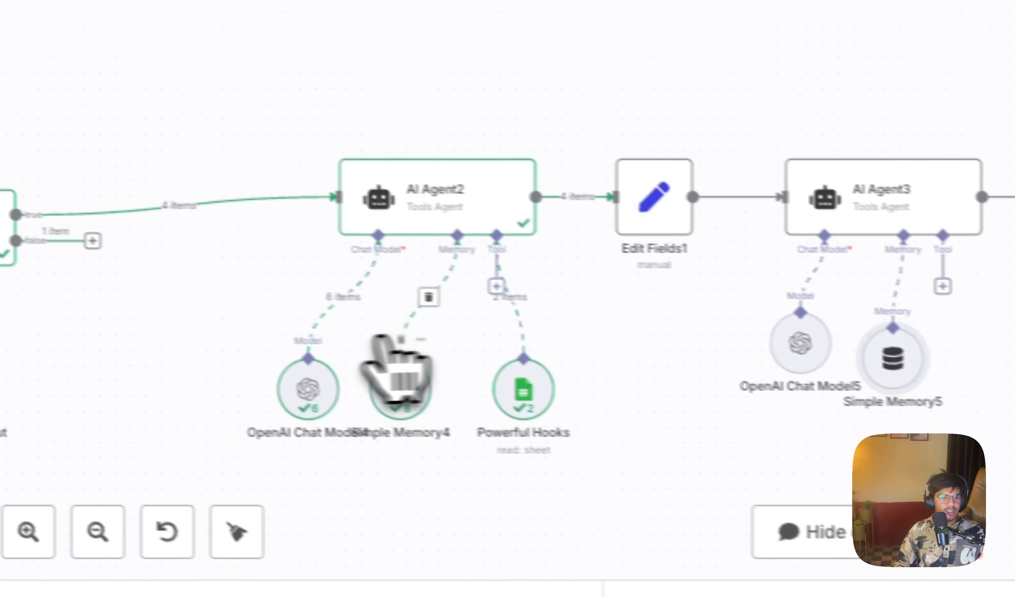
double_click(223, 190)
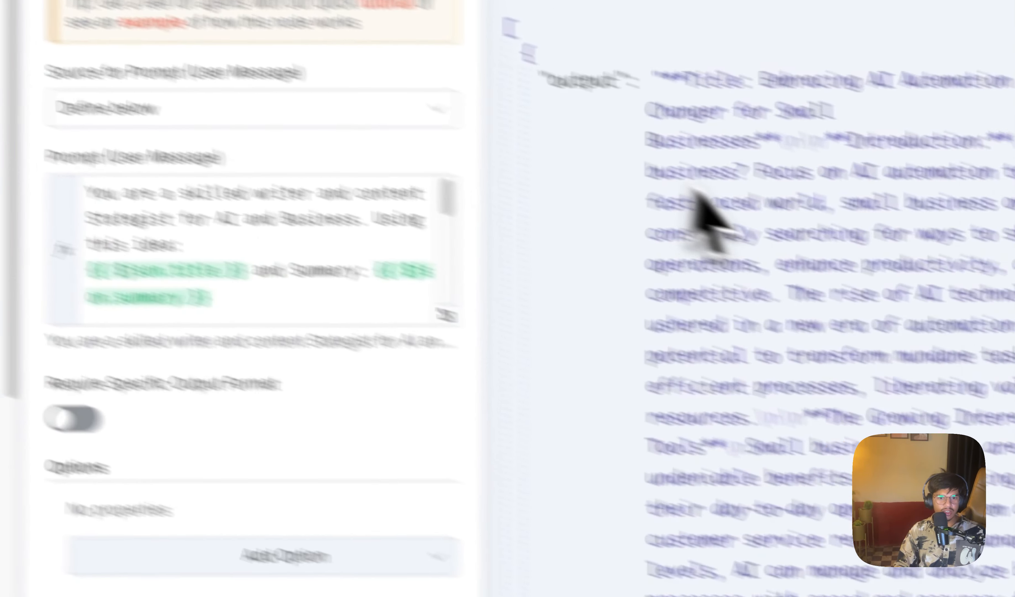
scroll(695, 189, down, 20)
scroll(625, 439, down, 20)
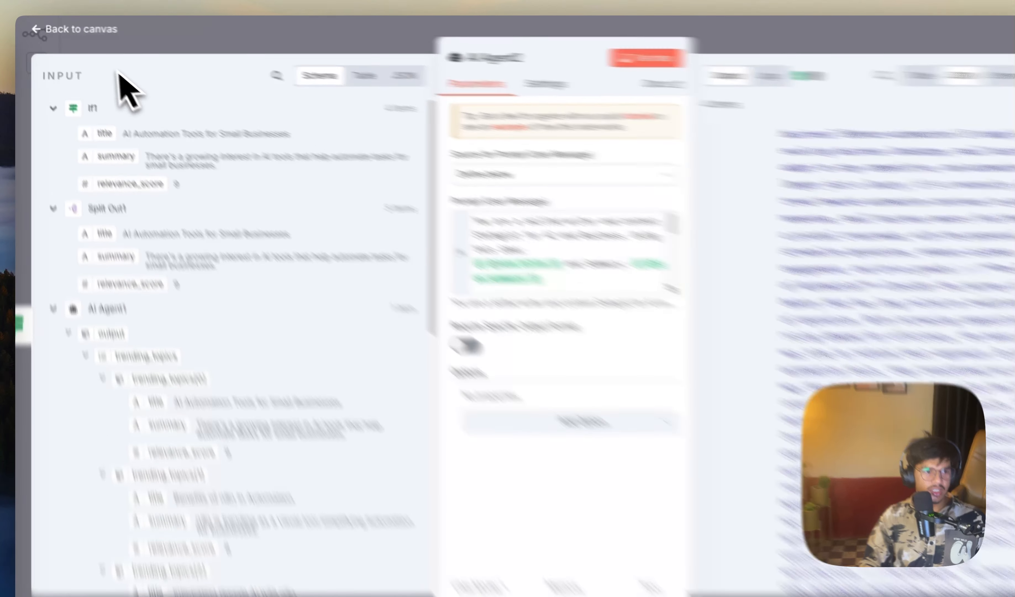
click(91, 31)
Step: Map AI Agent2's output to a field in Edit Fields1 and name that field "post"
double_click(432, 172)
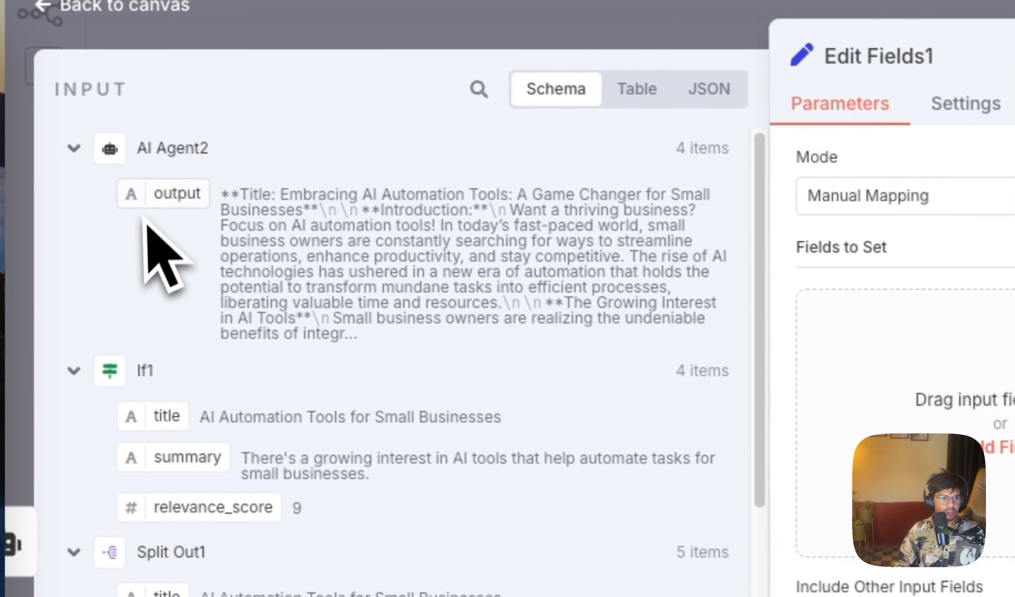
drag(91, 175, 954, 393)
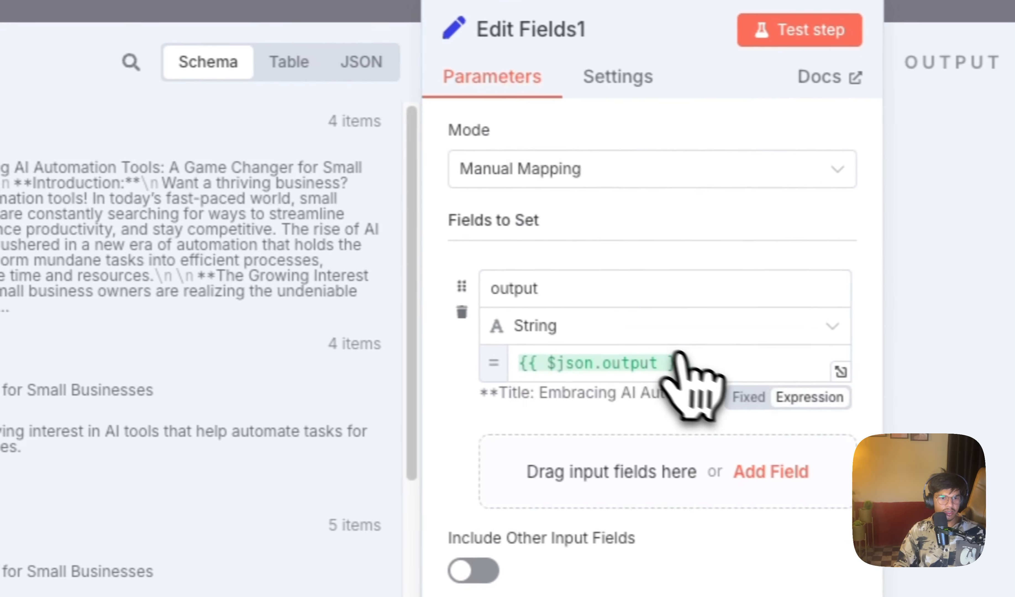
click(659, 299)
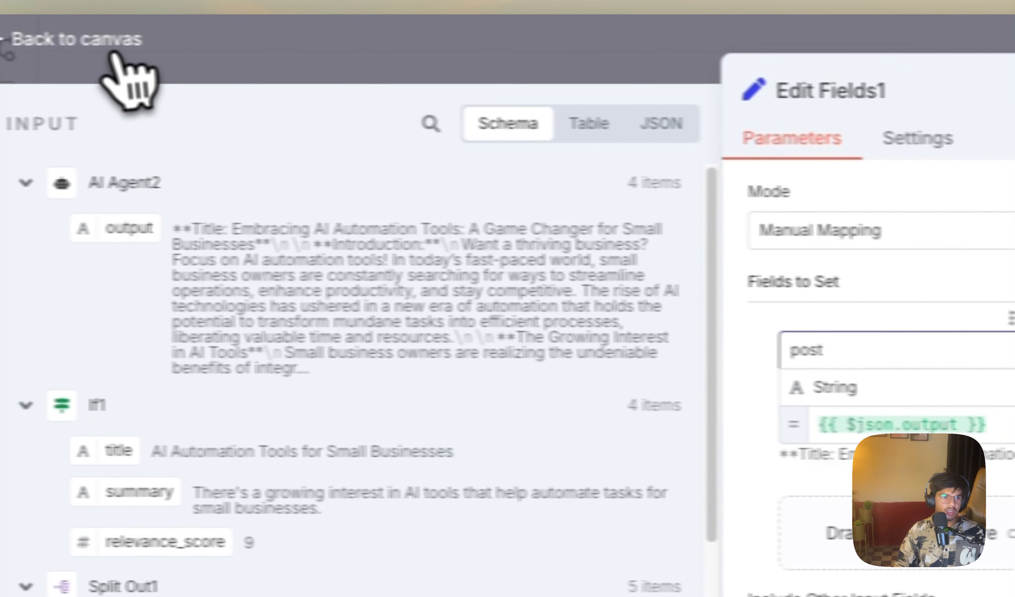
click(123, 78)
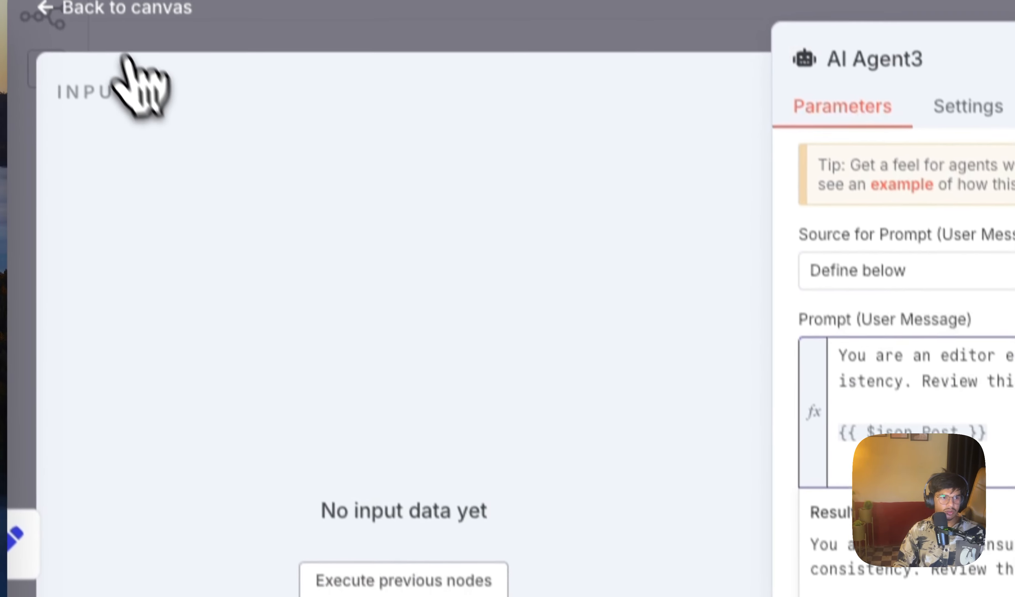
Step: Replace the draft expression in AI Agent3's prompt with the post field from Edit Fields1
click(124, 58)
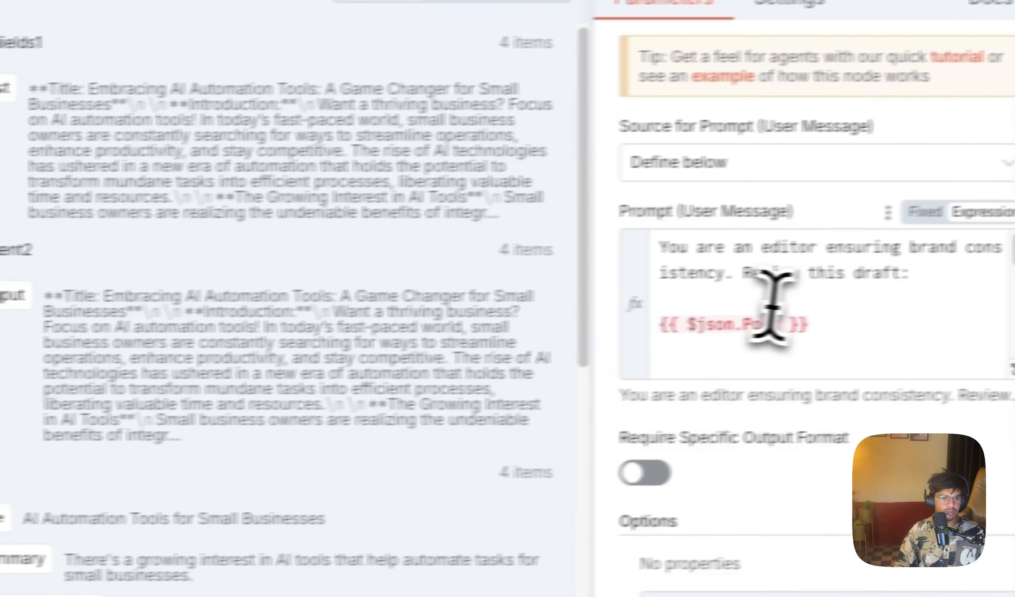
triple_click(640, 436)
drag(19, 149, 851, 397)
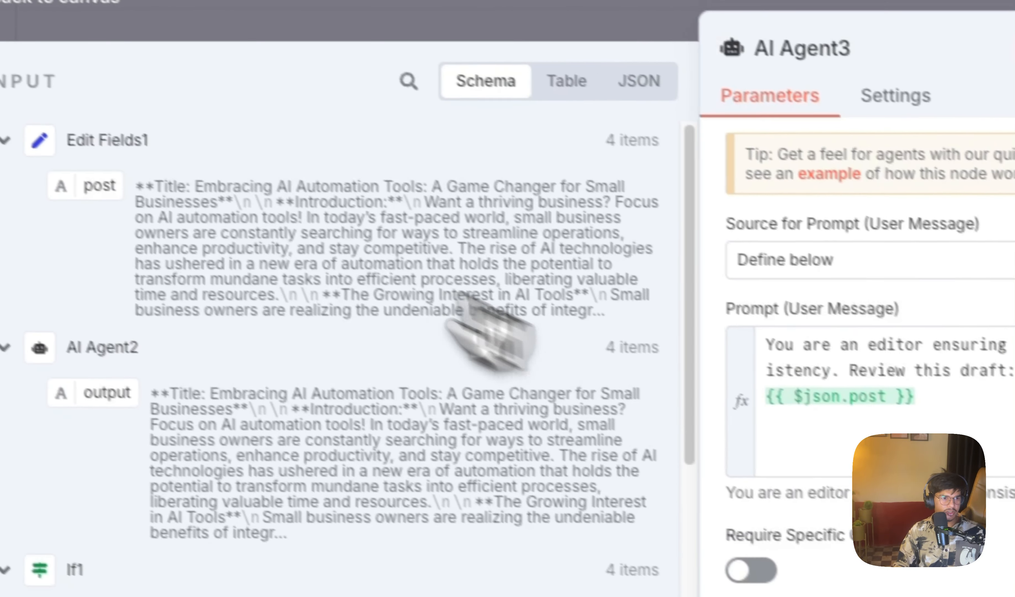
click(58, 1)
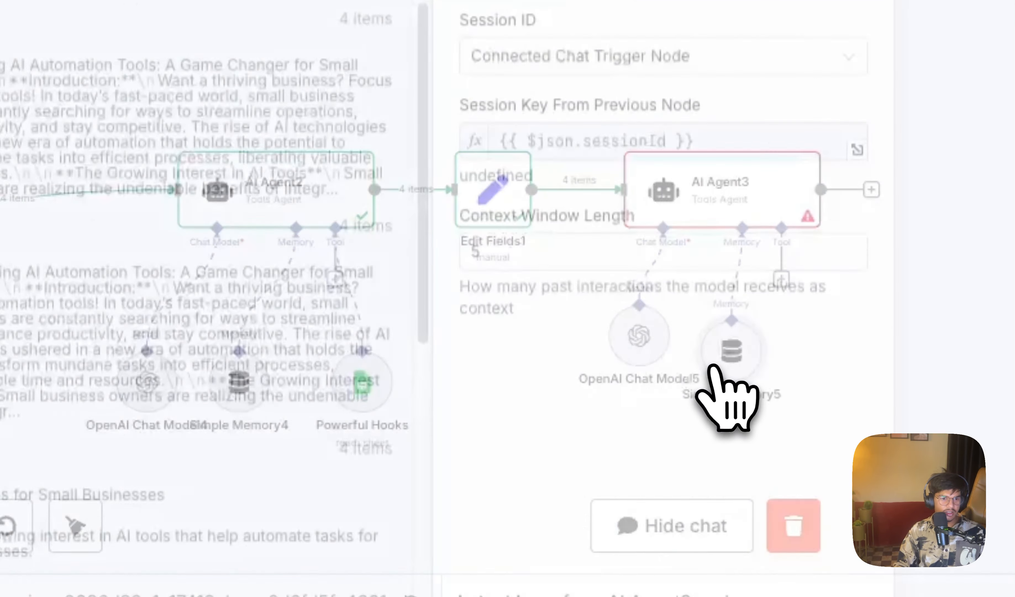
Step: Set Simple Memory5's session ID to Define below, use the chat trigger's sessionId as the key, and empty the context window length
click(656, 76)
click(582, 201)
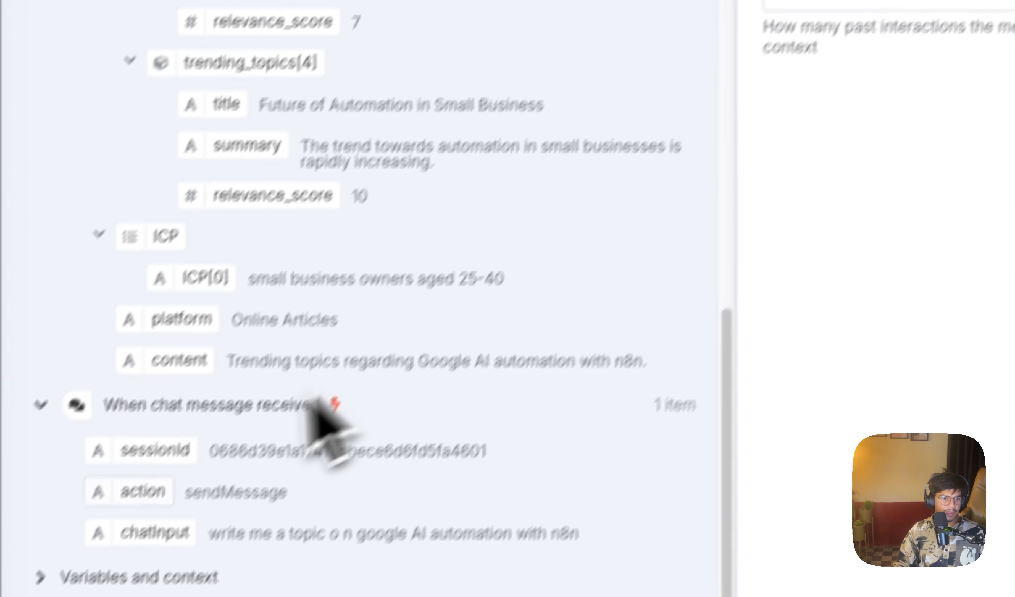
drag(192, 403, 804, 124)
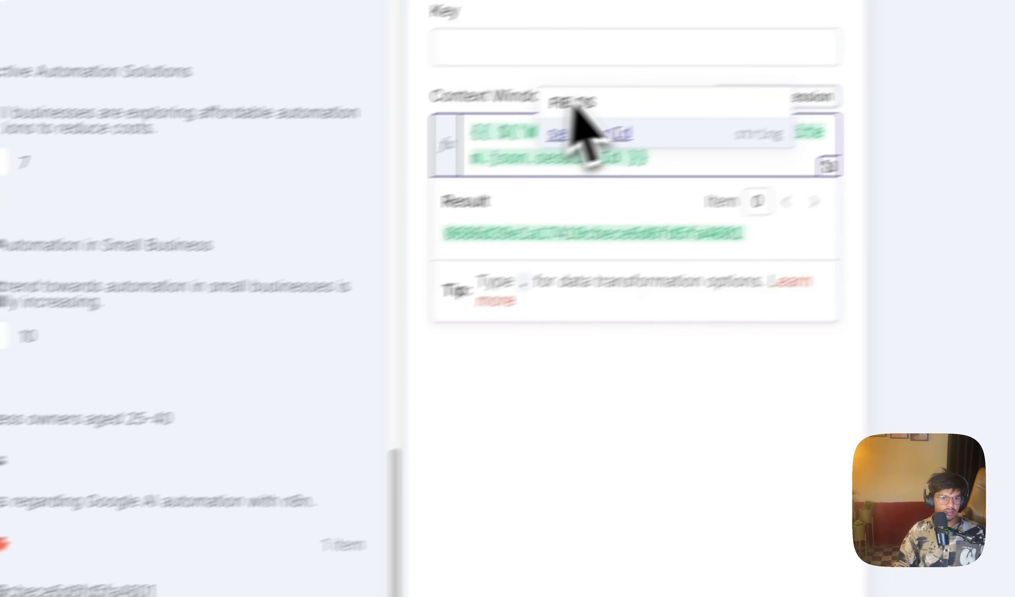
click(912, 39)
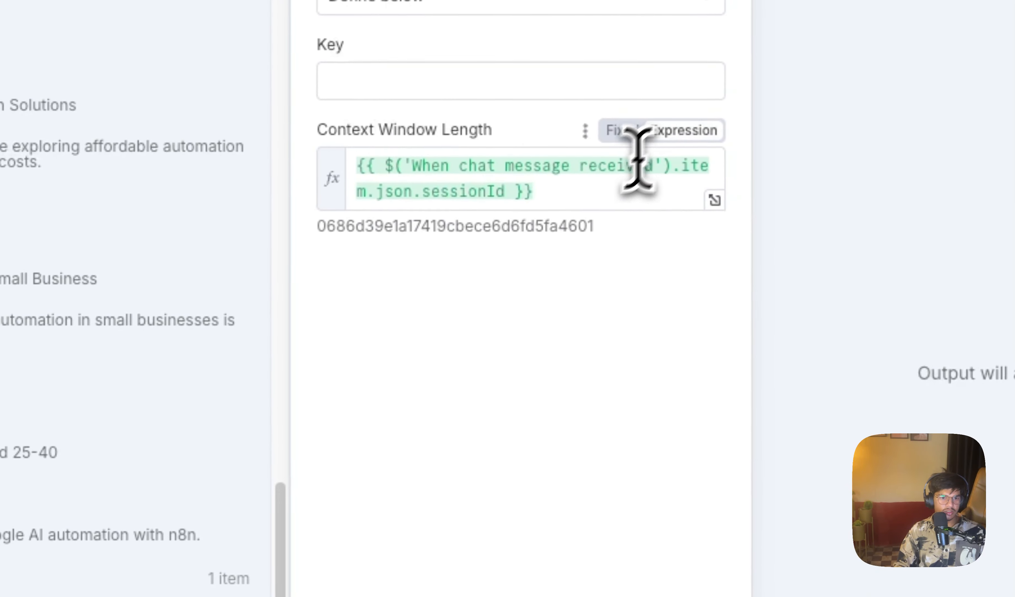
click(496, 459)
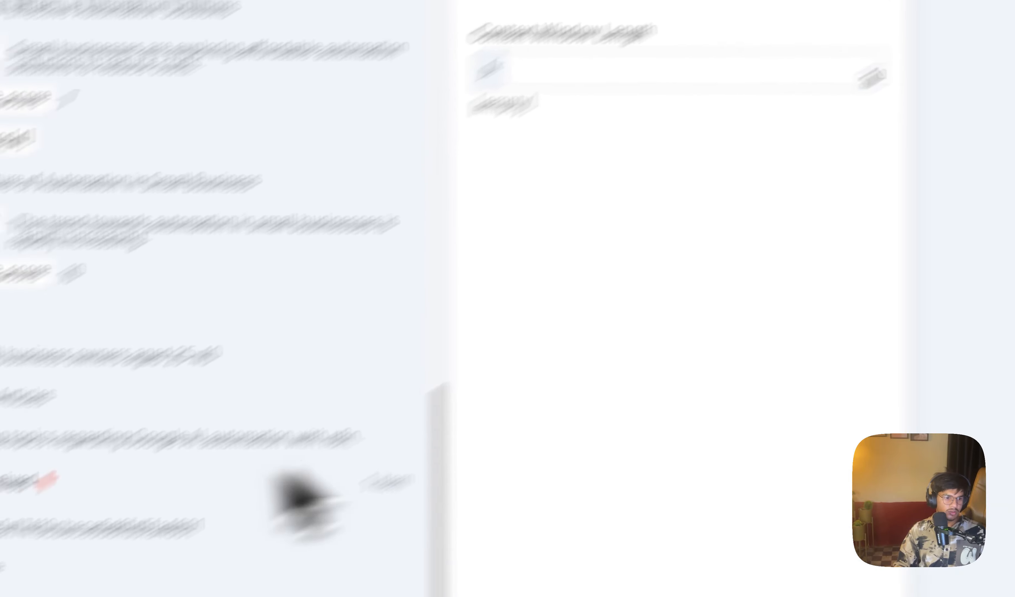
drag(156, 436, 650, 97)
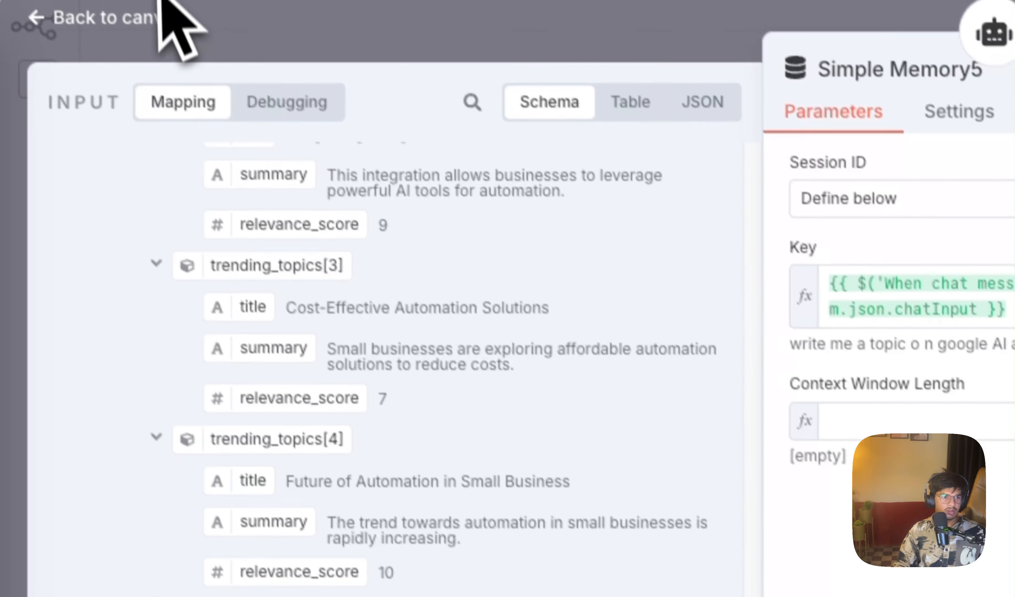
click(160, 3)
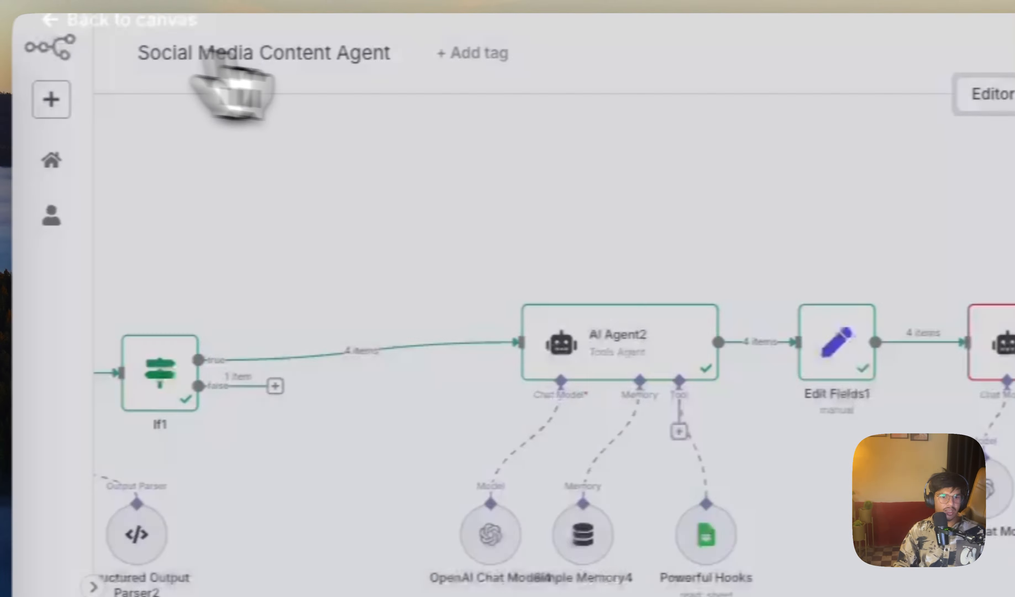
Step: Run AI Agent3 to test it on the posts from Edit Fields1
click(362, 284)
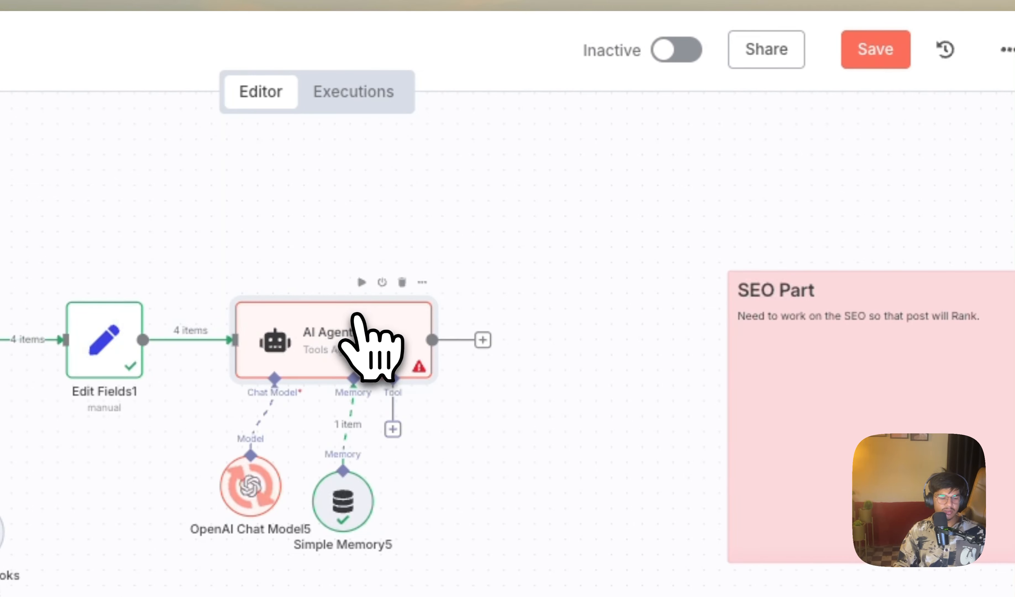
scroll(499, 375, down, 5)
scroll(520, 373, down, 3)
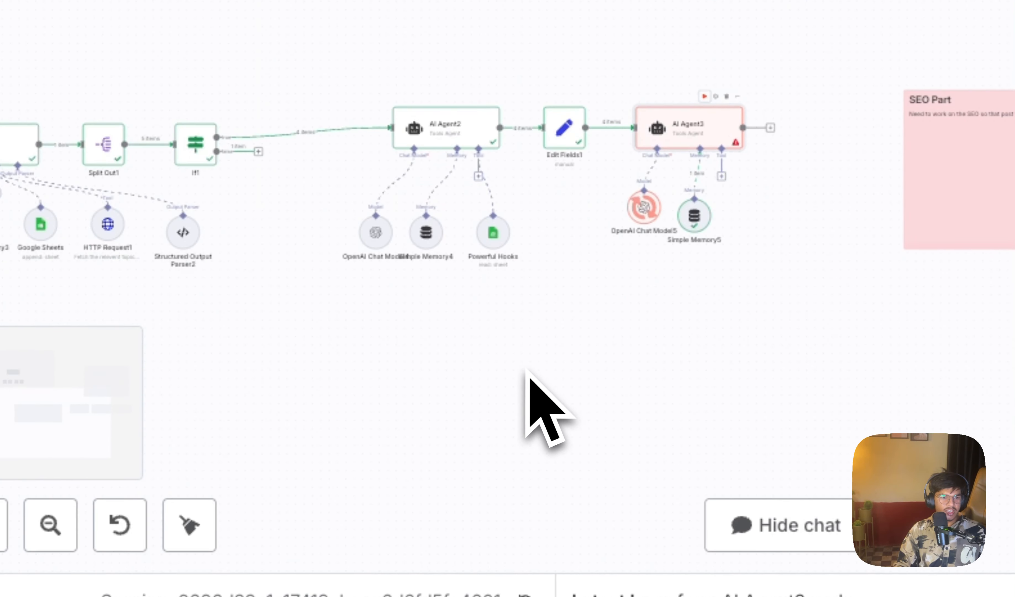
scroll(518, 370, down, 5)
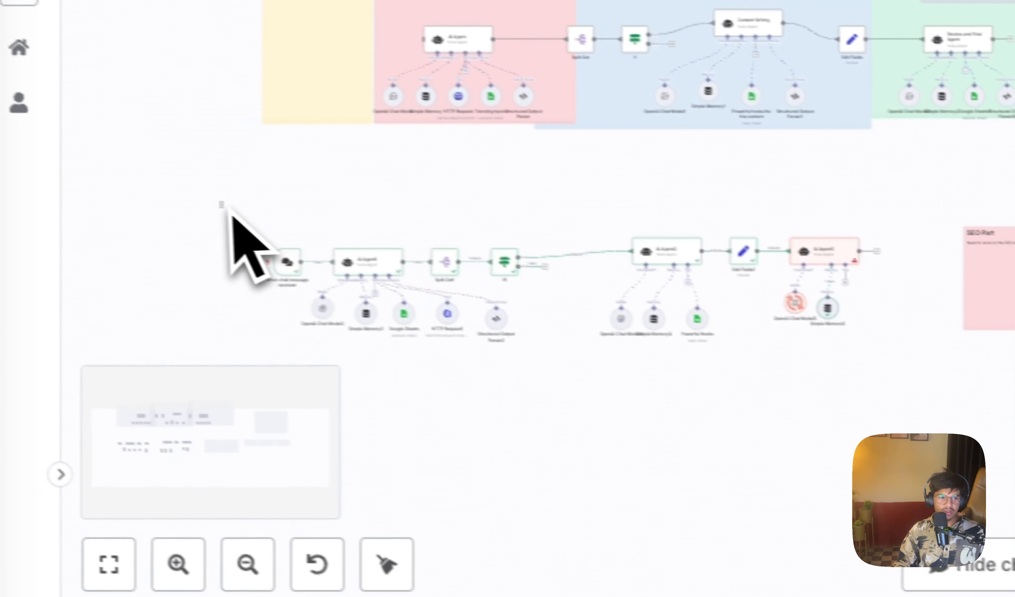
drag(23, 164, 744, 389)
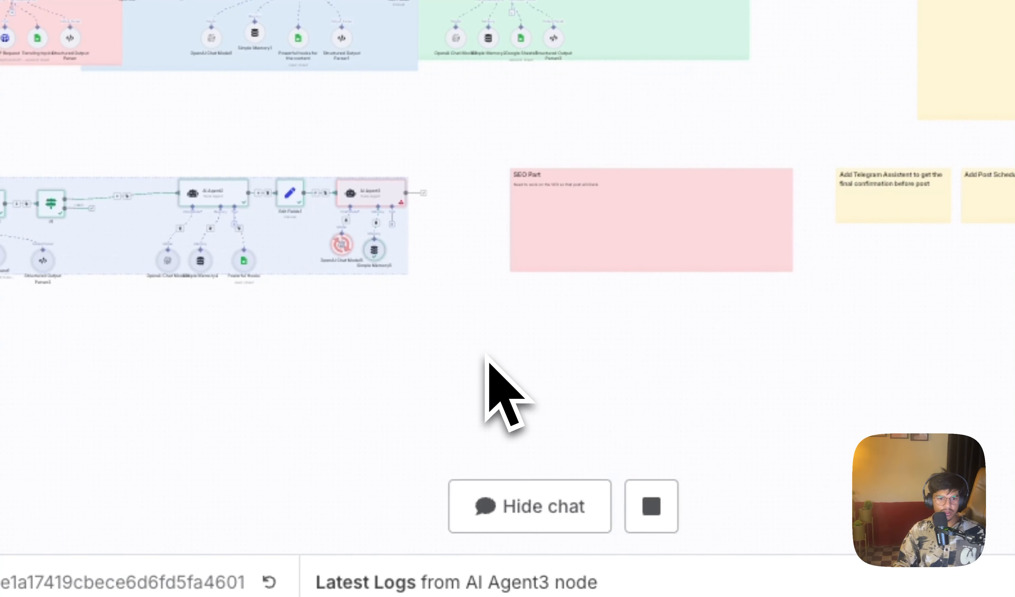
click(486, 356)
Step: Add a blank sticky note to the canvas below the SEO Part note
scroll(622, 293, up, 5)
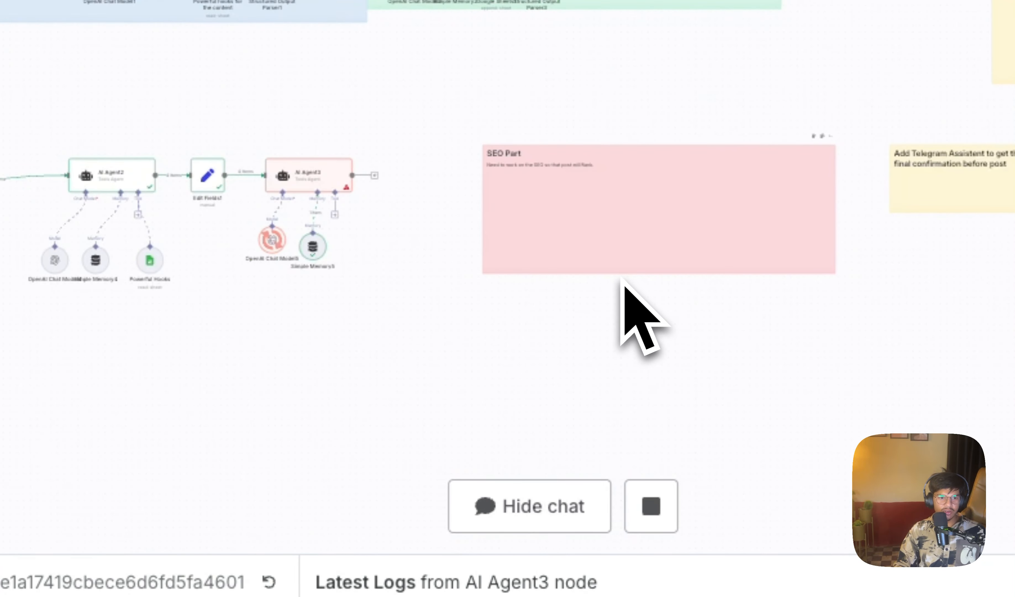
click(981, 119)
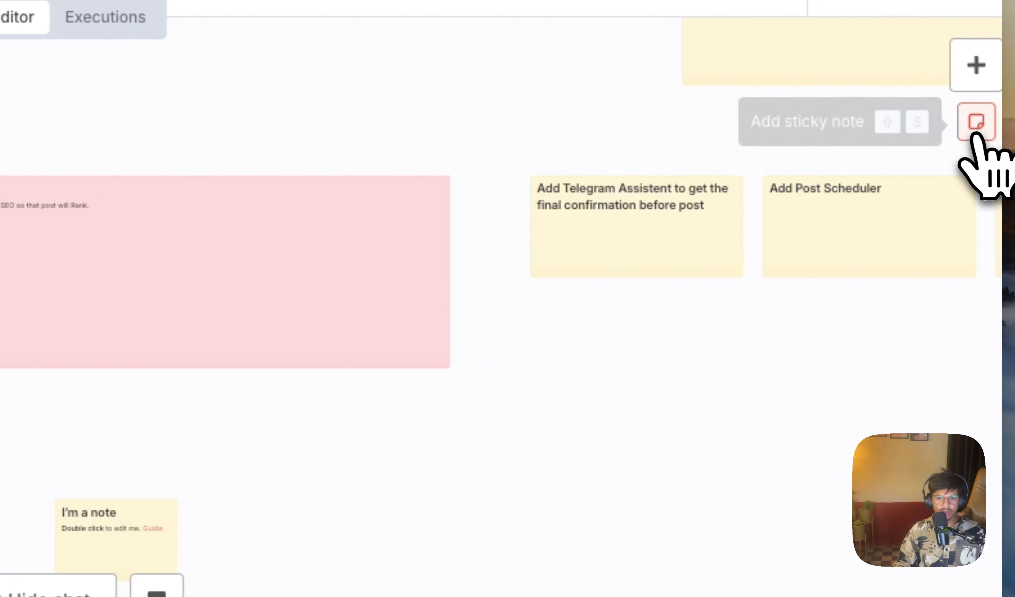
scroll(195, 357, up, 3)
scroll(172, 332, up, 3)
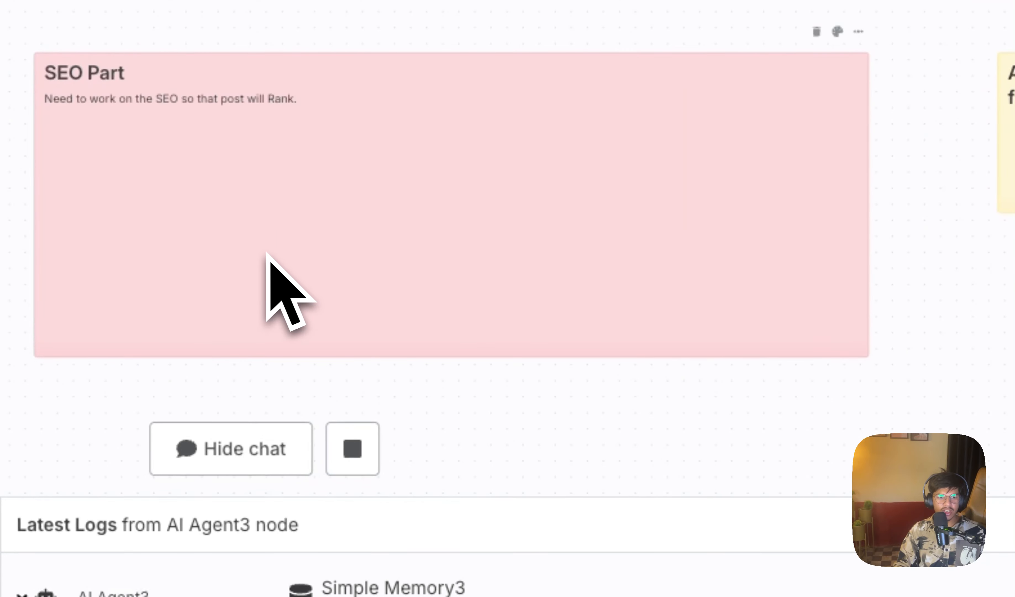
Step: Examine the notes for the planned SEO, Telegram confirmation, post scheduler, analytics and social media posting parts alongside the whole workflow
scroll(170, 329, down, 3)
drag(754, 272, 435, 277)
scroll(438, 278, up, 2)
drag(986, 233, 561, 361)
scroll(463, 295, up, 3)
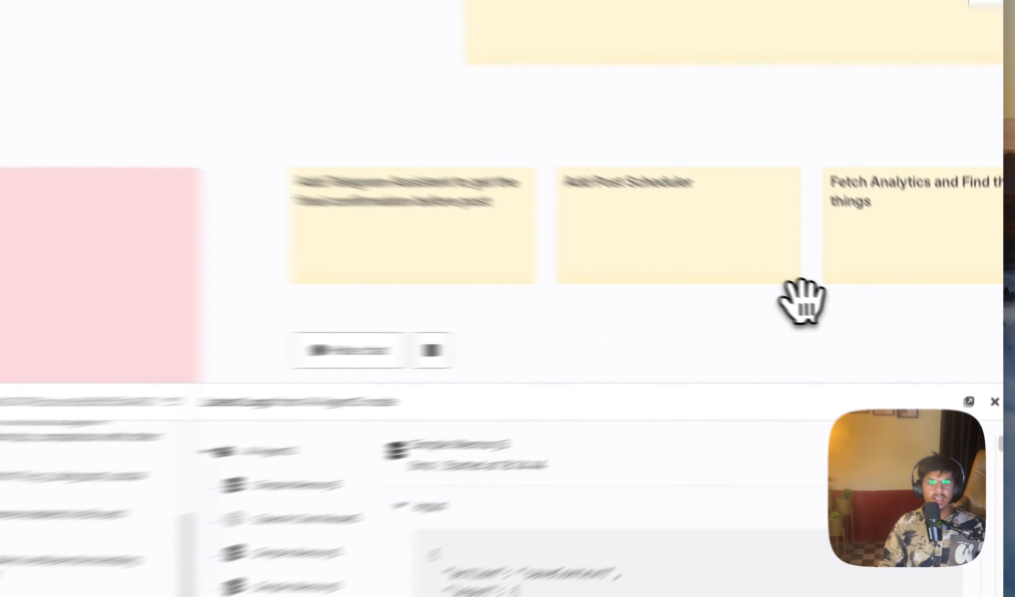
drag(855, 312, 644, 325)
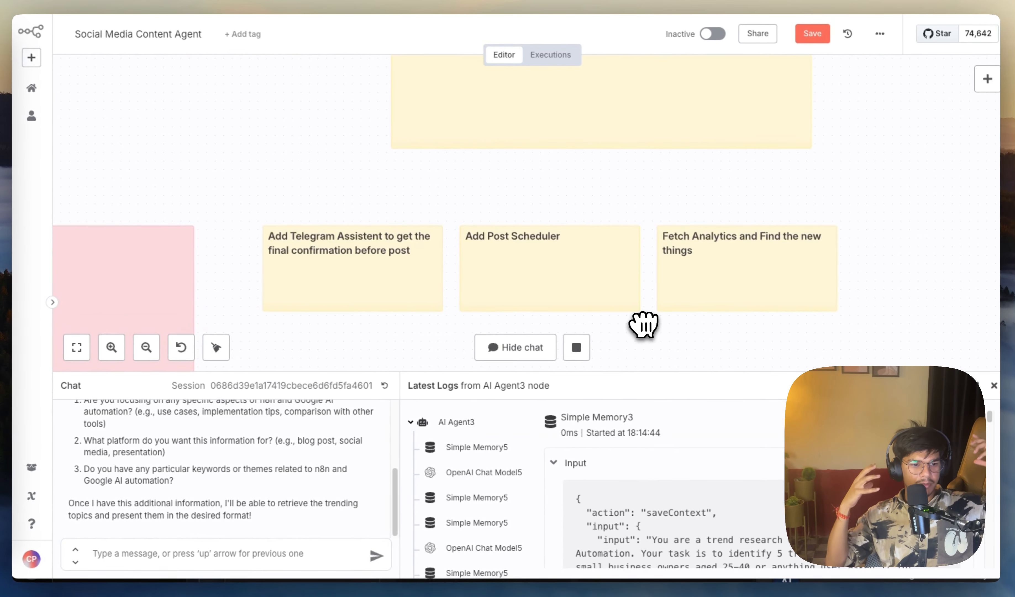
scroll(645, 325, up, 5)
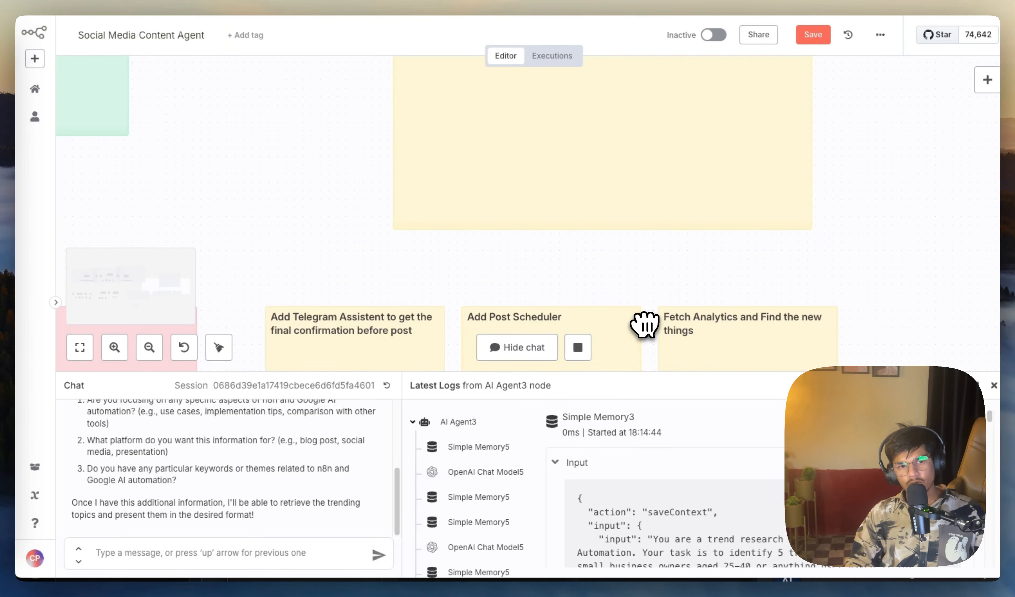
scroll(656, 347, down, 10)
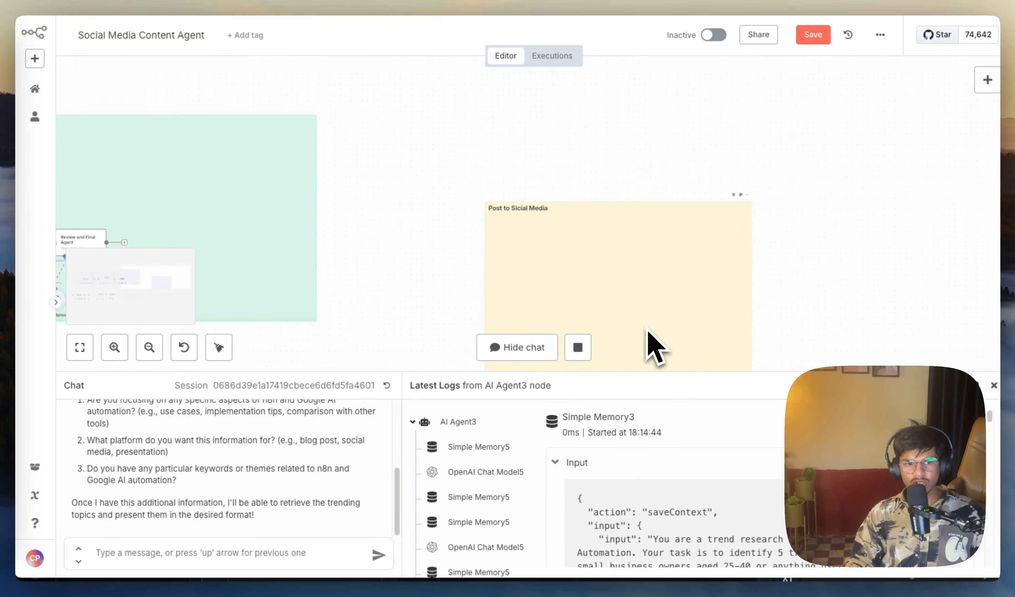
scroll(594, 278, down, 3)
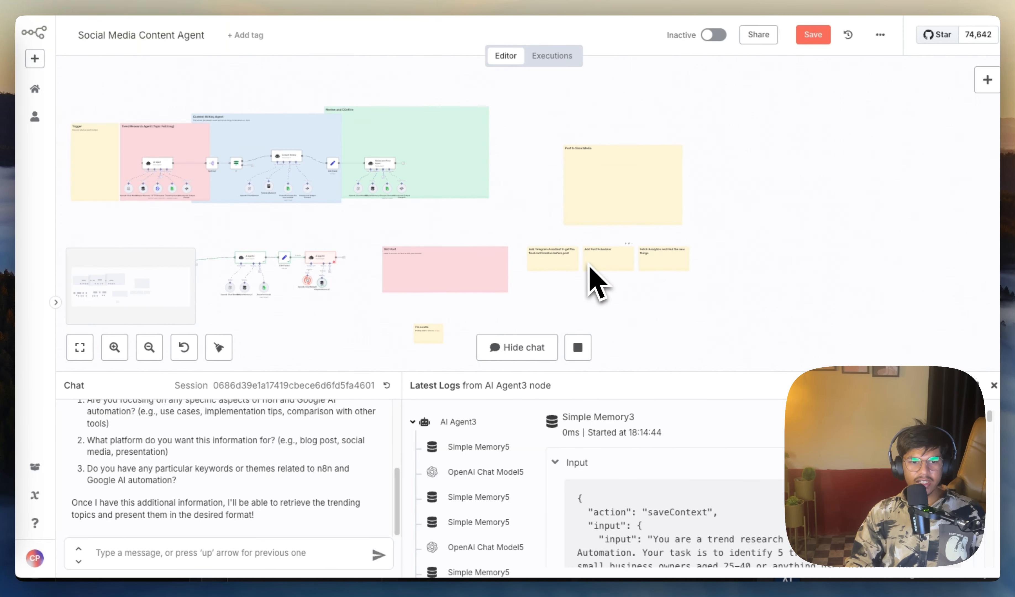
scroll(446, 250, down, 1)
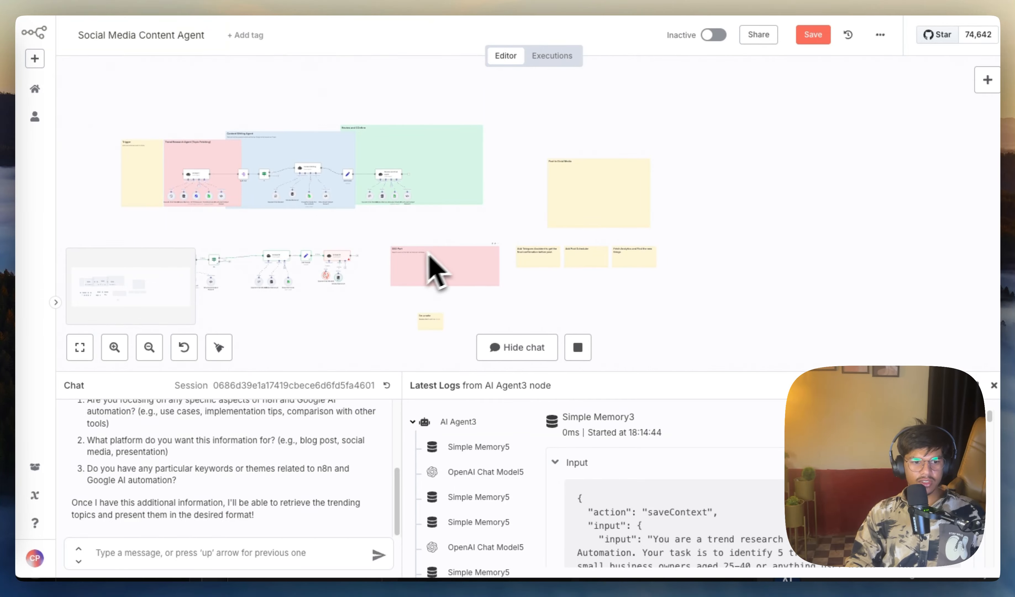
drag(351, 317, 556, 302)
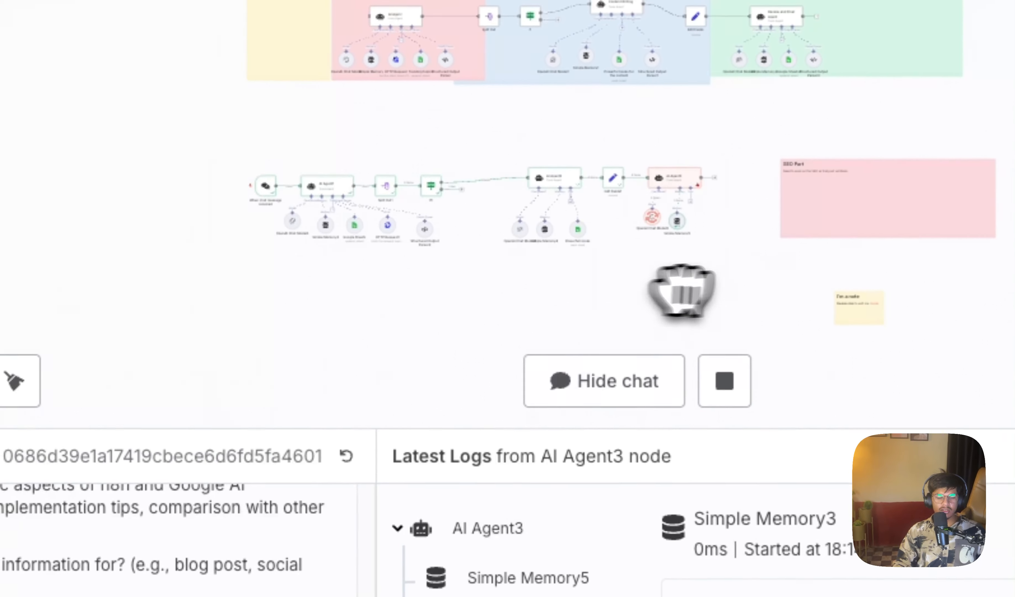
drag(681, 292, 779, 272)
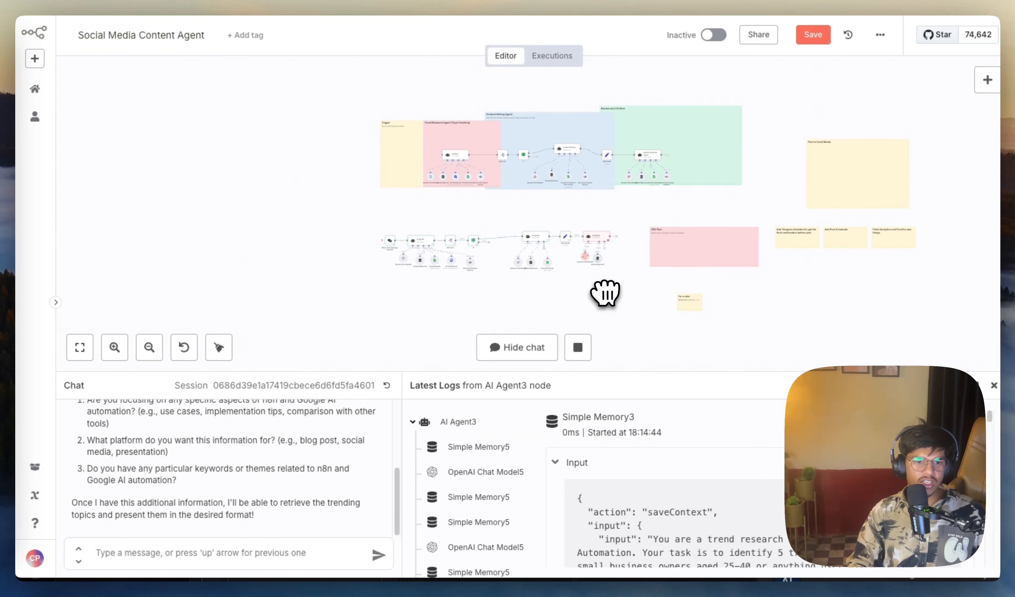
scroll(605, 294, up, 5)
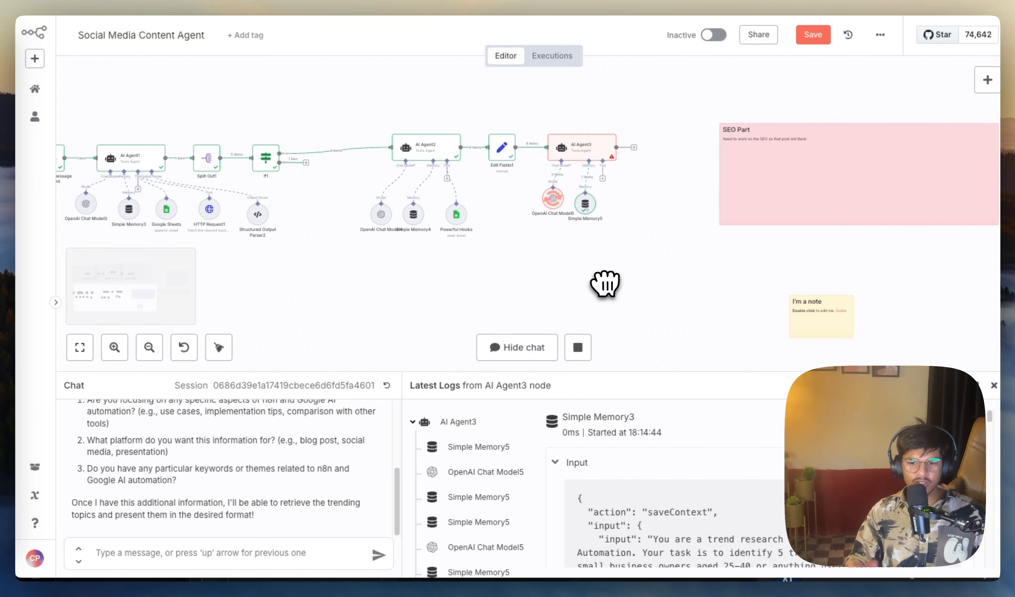